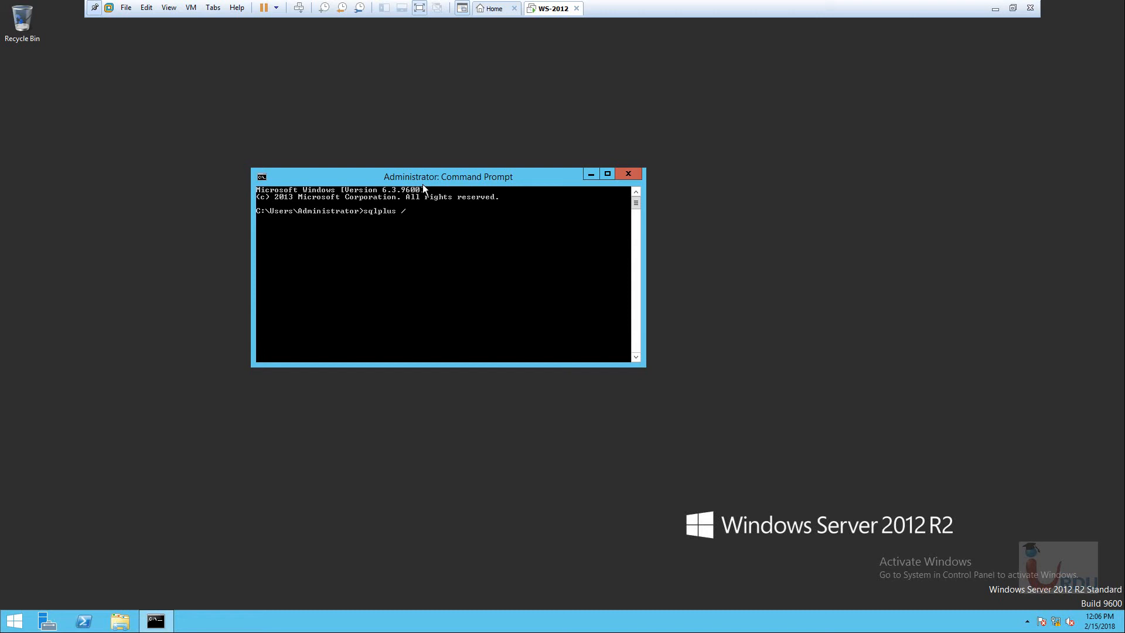
Connect SQL*Plus as sysdba, run select name from v$database; to get UIT04, and move the console right.
text(as sysdba)
key(Return)
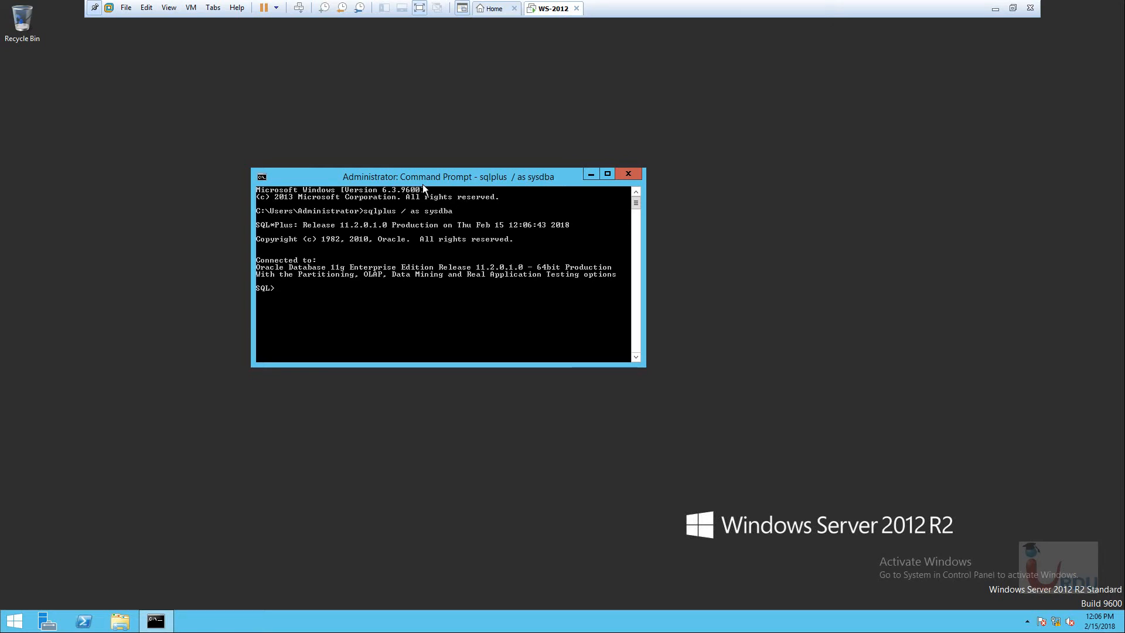
text(selecty name from v$databvas)
key(BackSpace)
key(BackSpace)
key(BackSpace)
text(base;)
key(Return)
text(\)
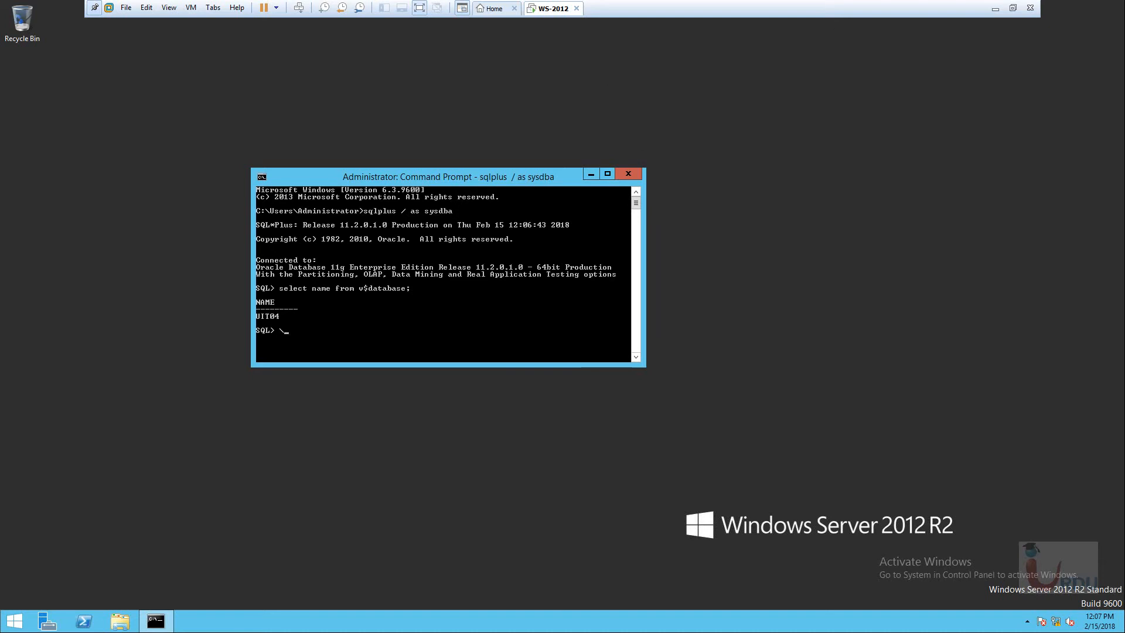
drag(476, 178, 729, 167)
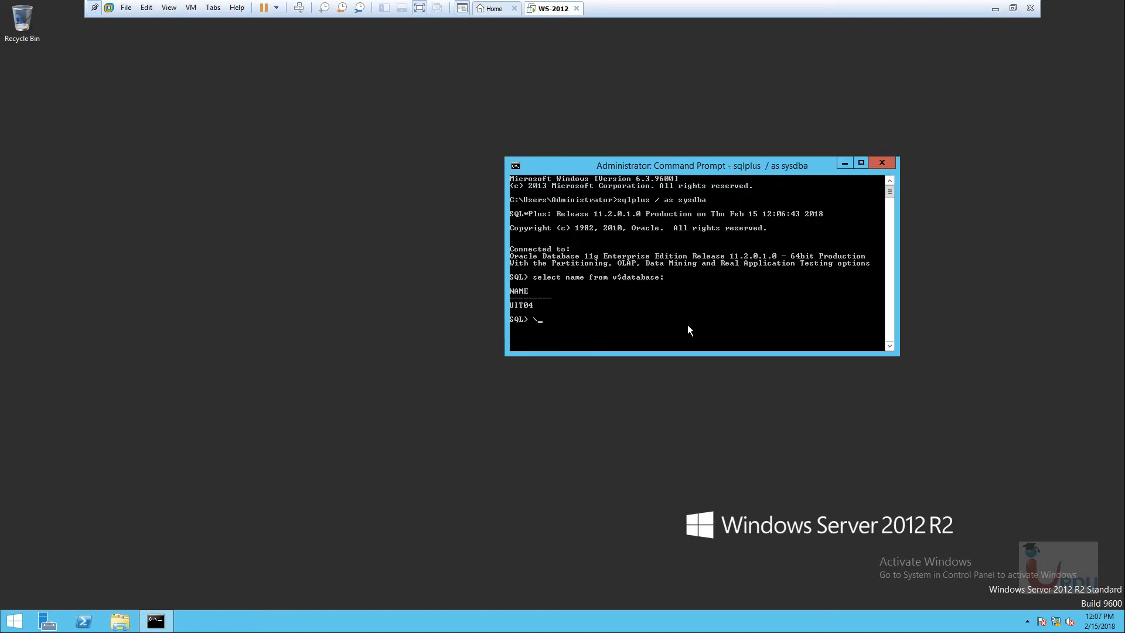
Close the stray desktop context menus.
right_click(516, 131)
click(456, 117)
right_click(453, 111)
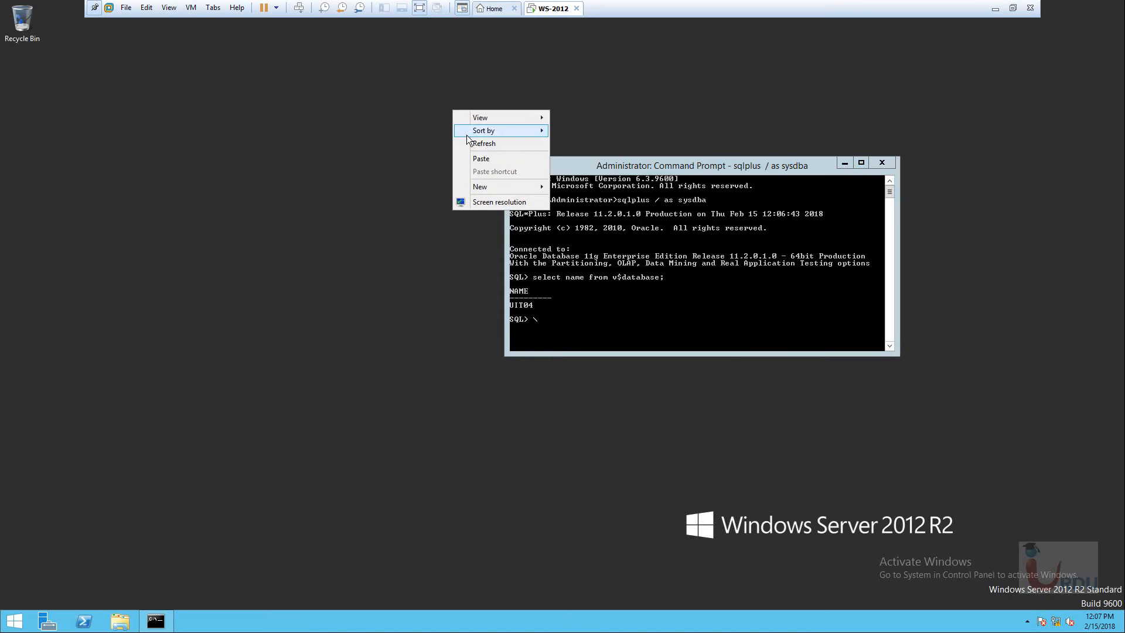
click(241, 270)
Open Local Disk (D:) in File Explorer and refresh its listing.
click(119, 621)
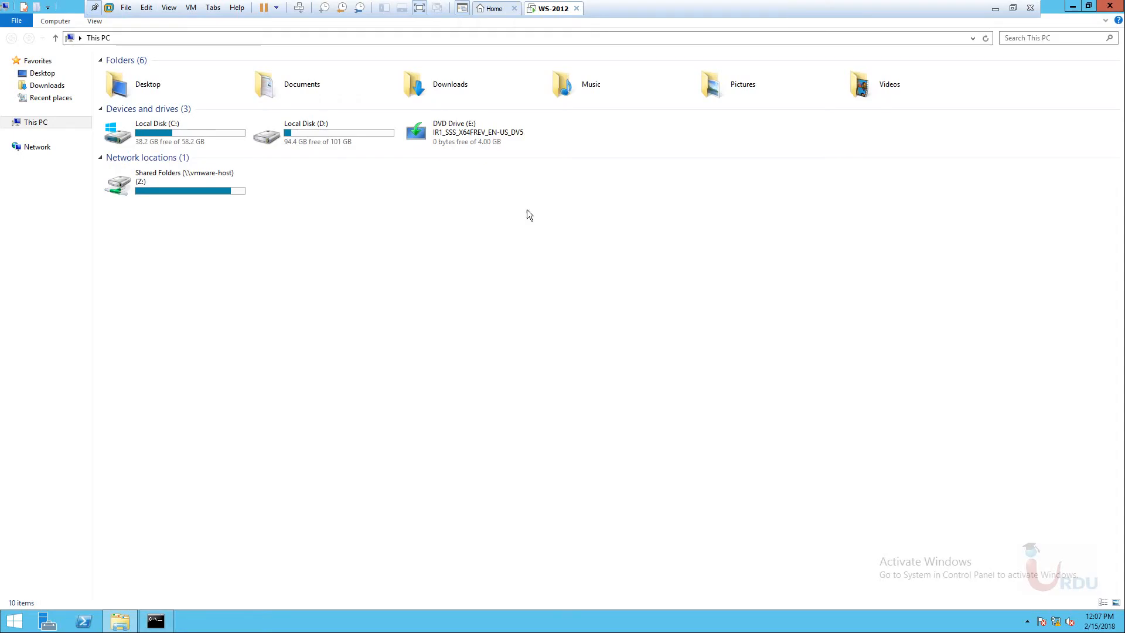
double_click(337, 143)
right_click(330, 192)
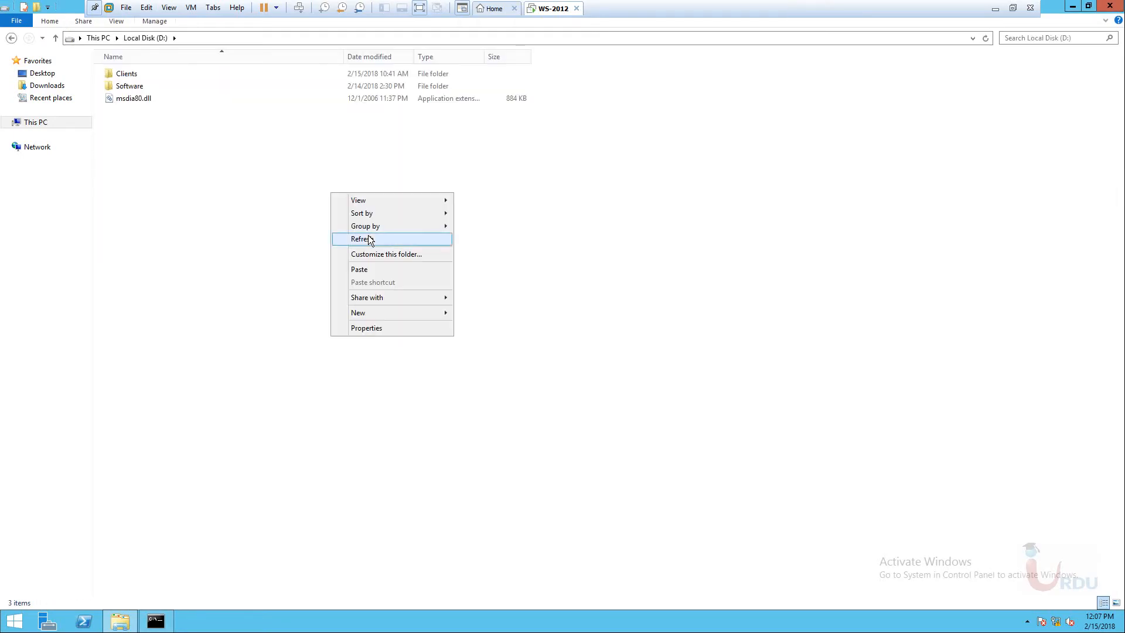
click(368, 238)
Open and refresh the Clients folder, then return to the host slides.
double_click(125, 73)
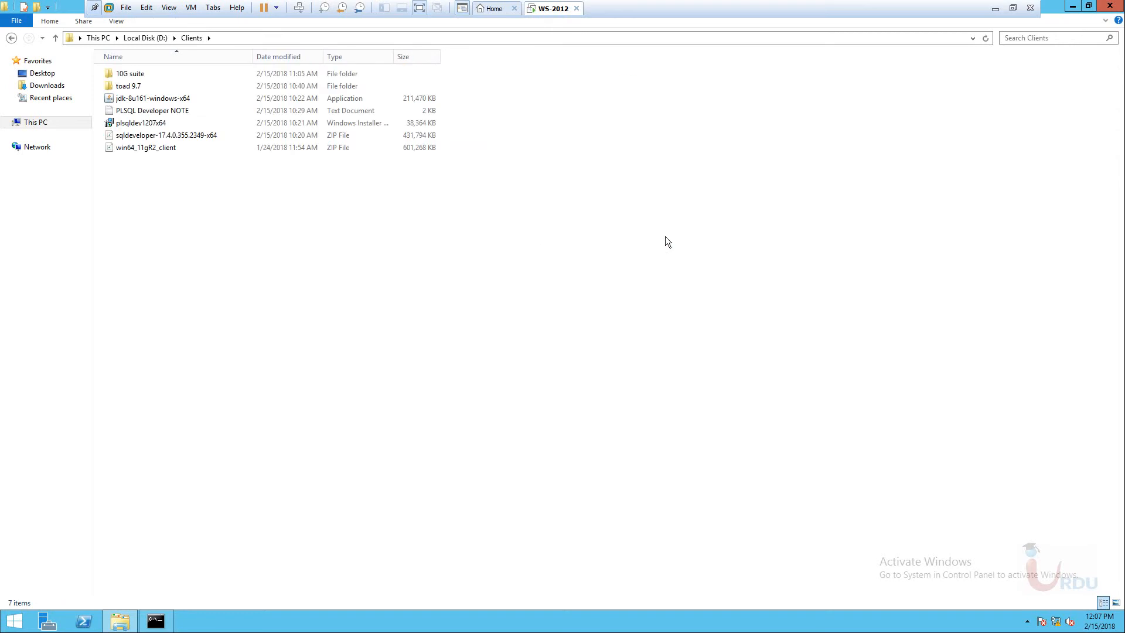
right_click(599, 204)
click(629, 251)
click(995, 8)
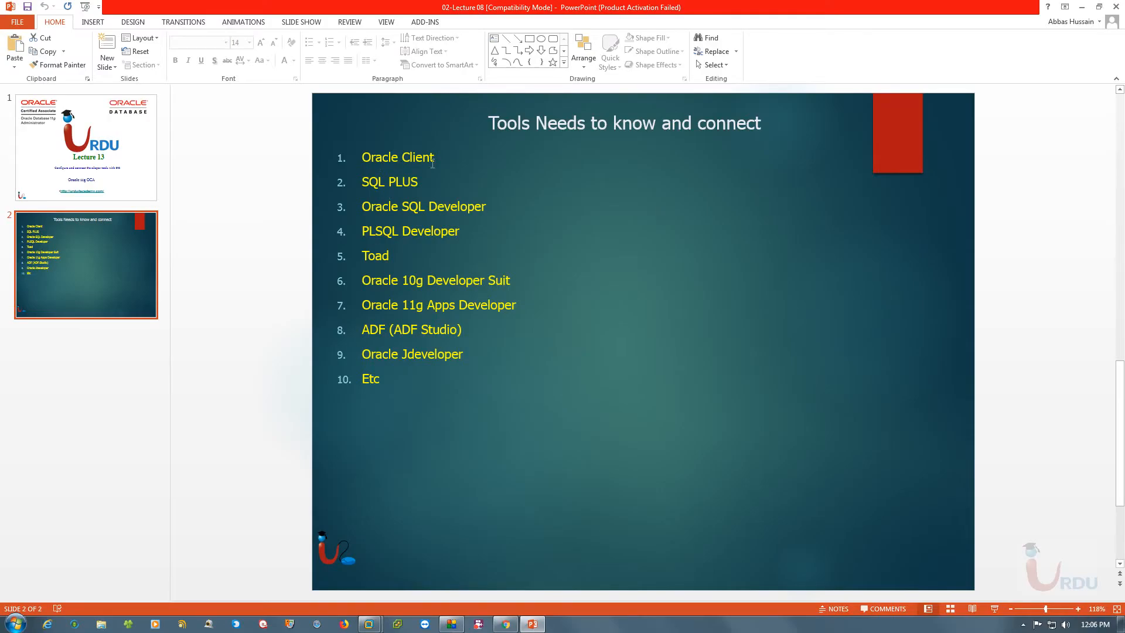
double_click(389, 255)
click(514, 280)
drag(514, 280, 382, 276)
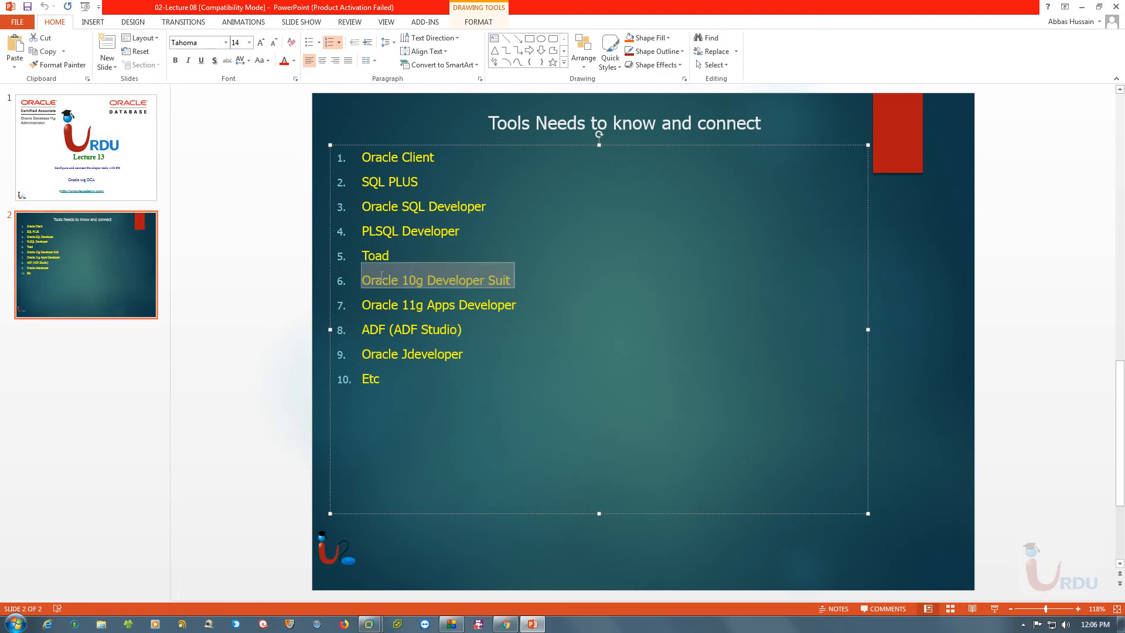
click(379, 104)
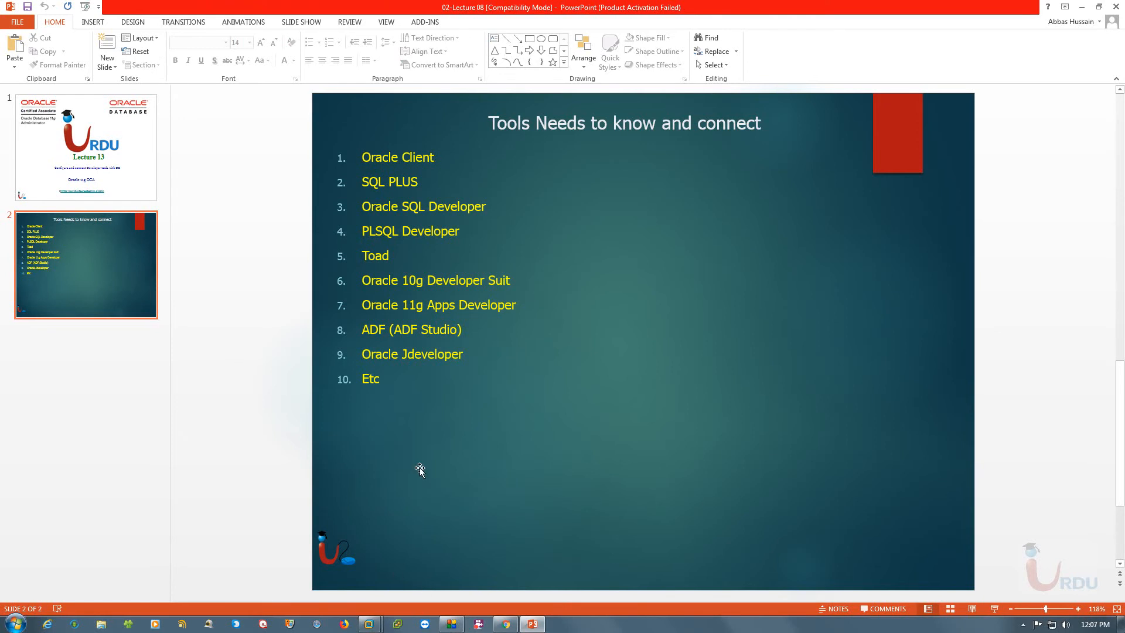
mouse_move(370, 626)
click(425, 589)
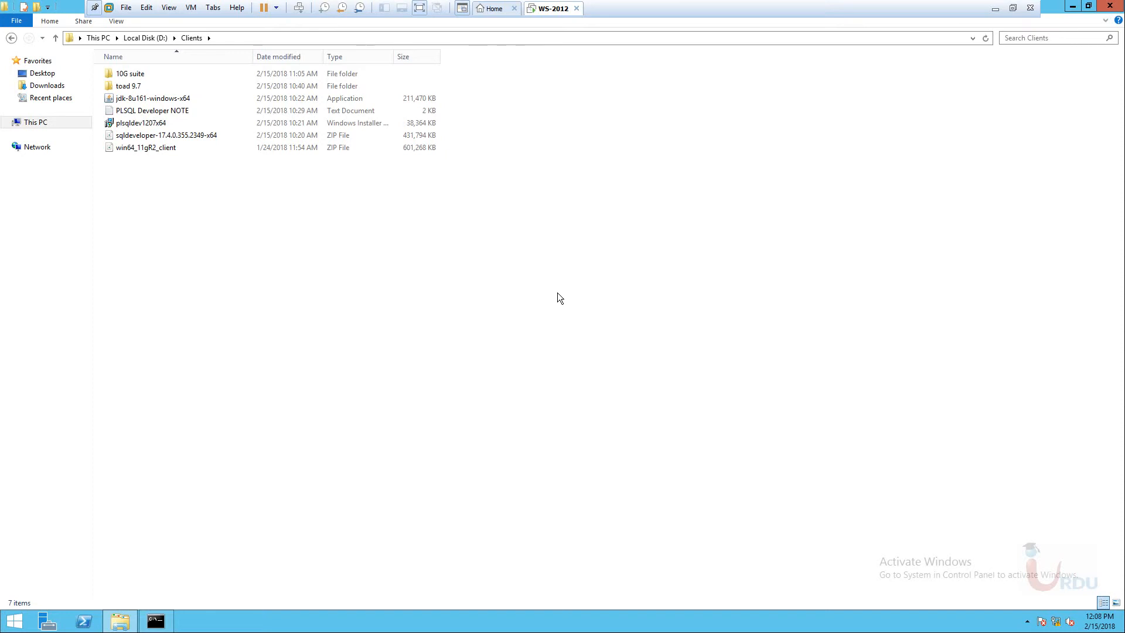
Launch Toad for Oracle 9.7 Commercial from the toad 9.7 folder, moving its installer windows up-left.
double_click(140, 88)
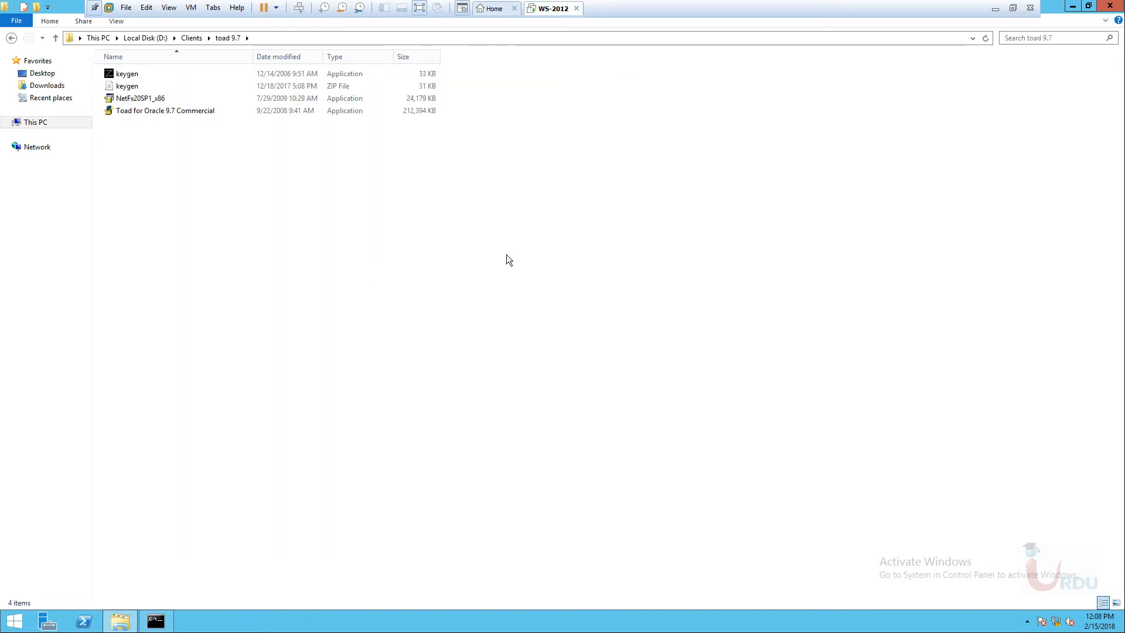
click(145, 109)
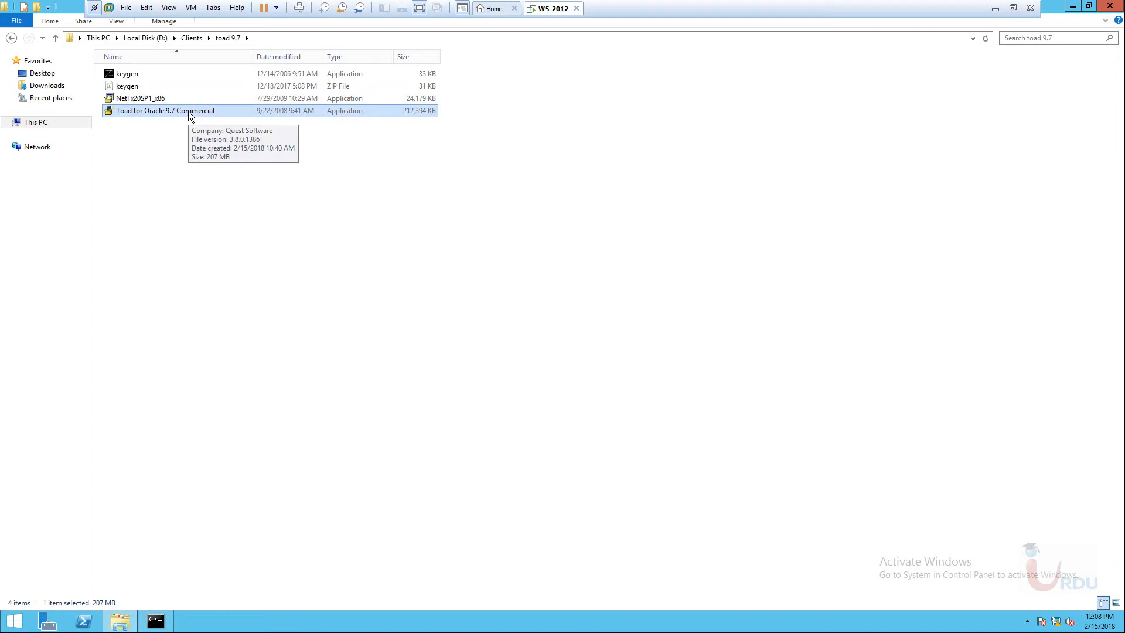
double_click(188, 111)
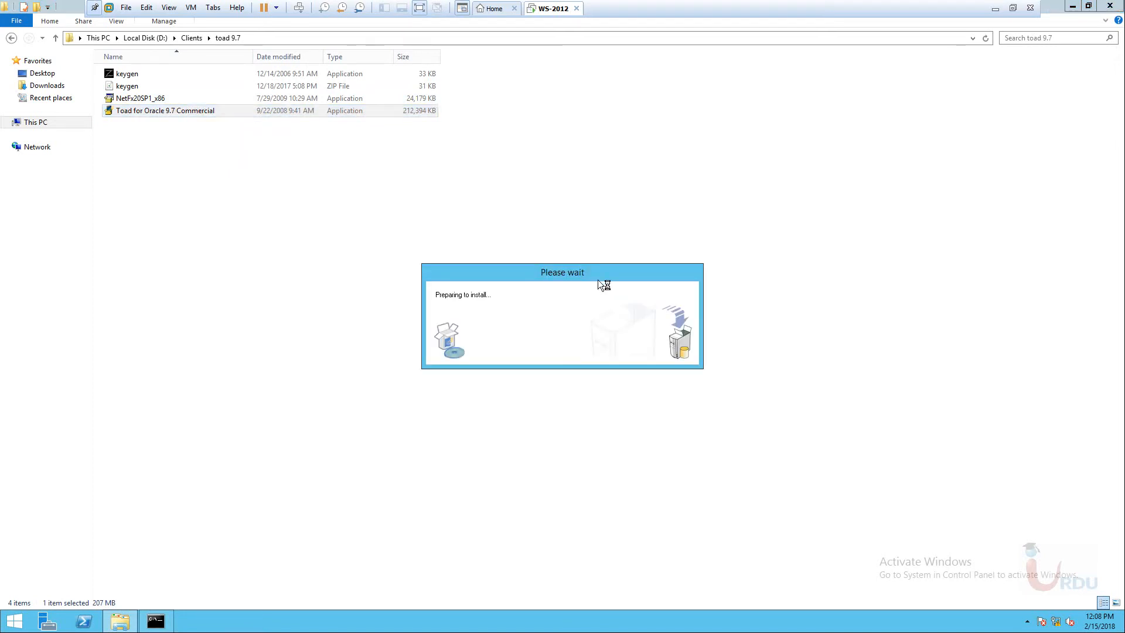
drag(598, 269, 457, 203)
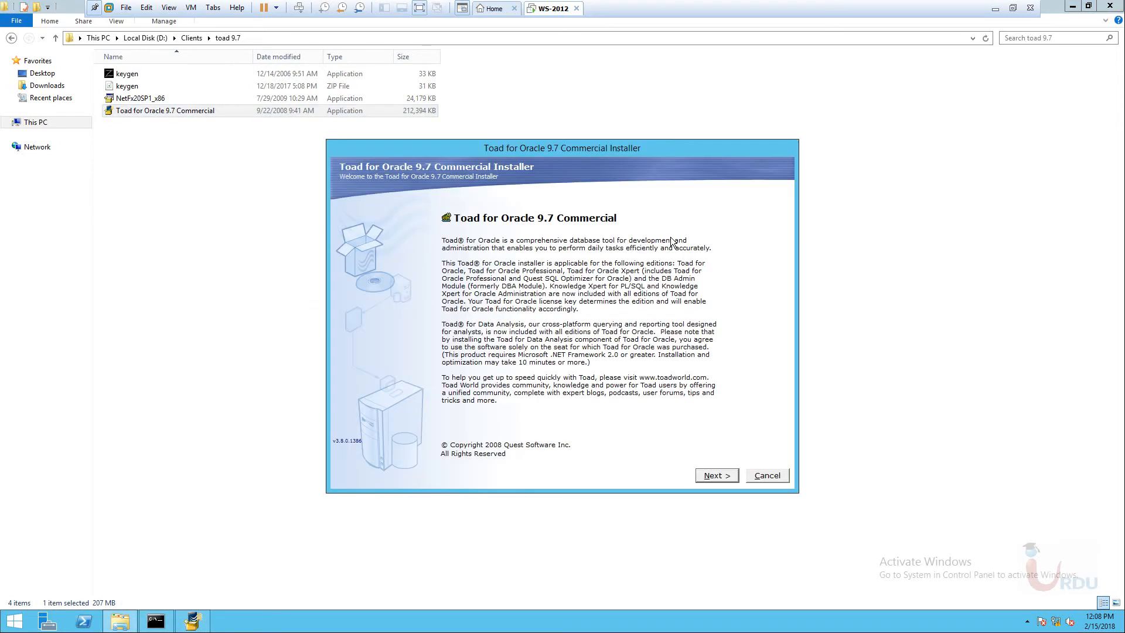
drag(557, 147, 476, 92)
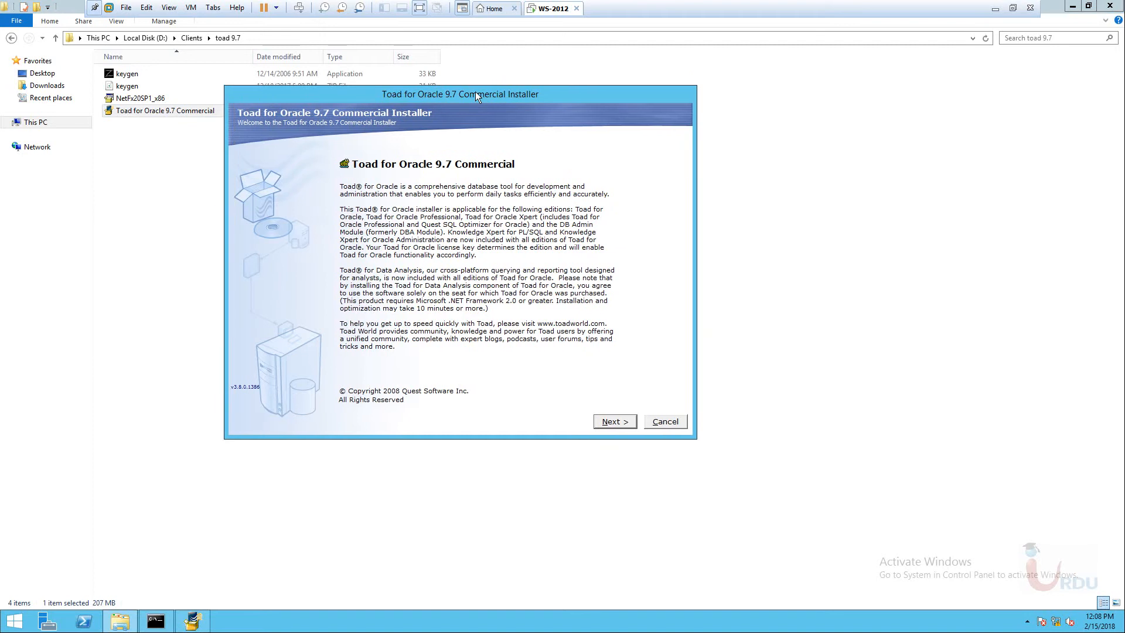
Accept the license agreement and keep the default Quest Software install folder.
click(614, 423)
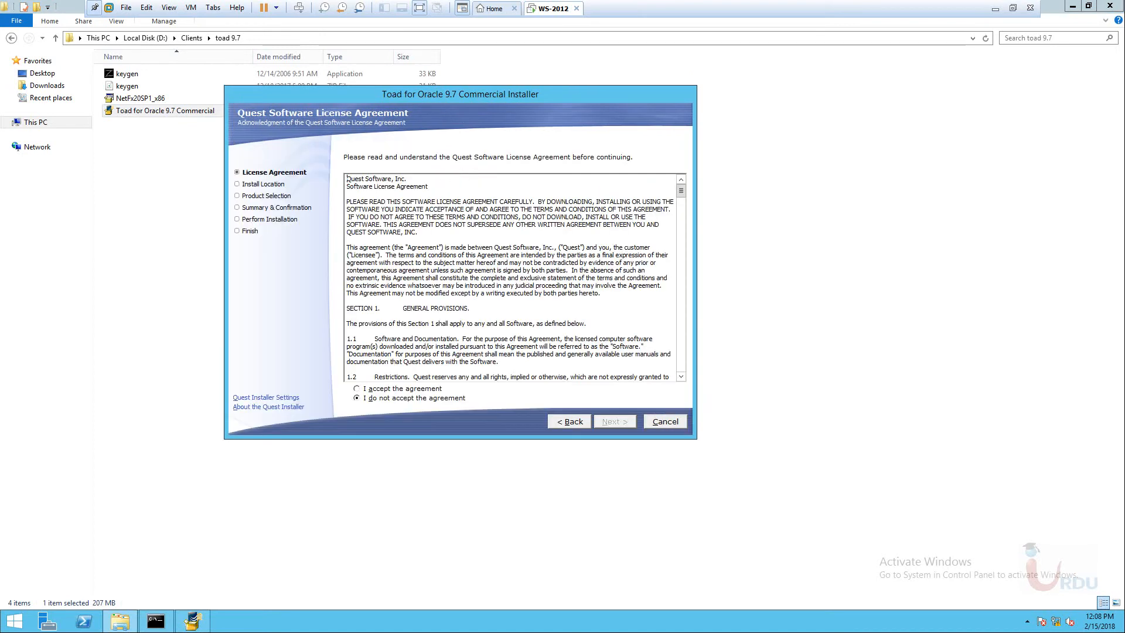
key(alt+a)
key(alt+n)
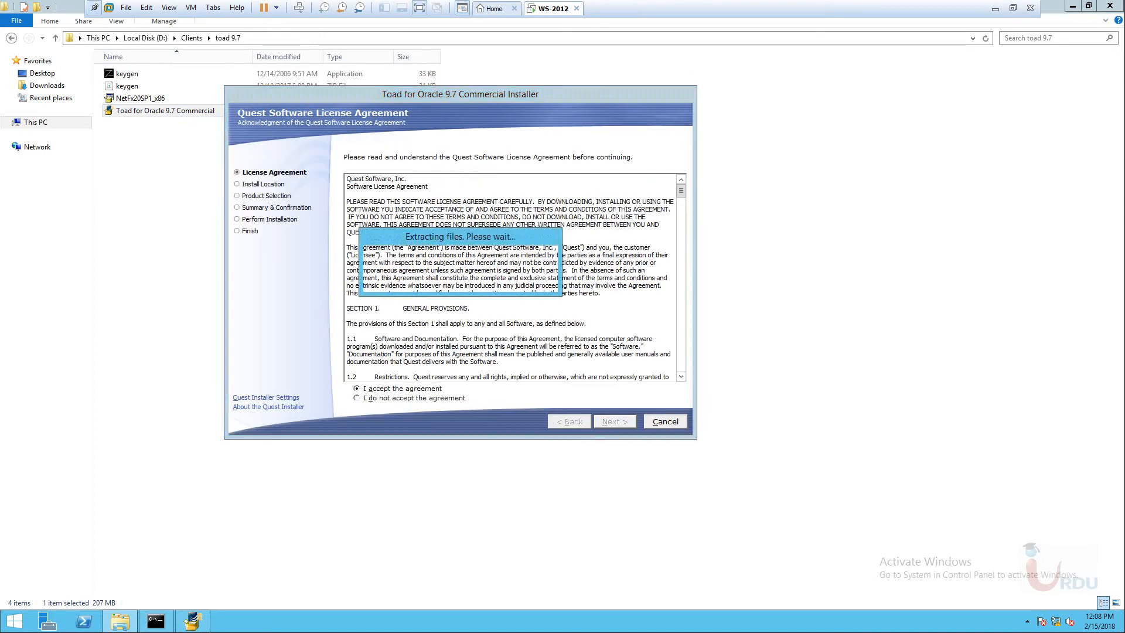
click(498, 233)
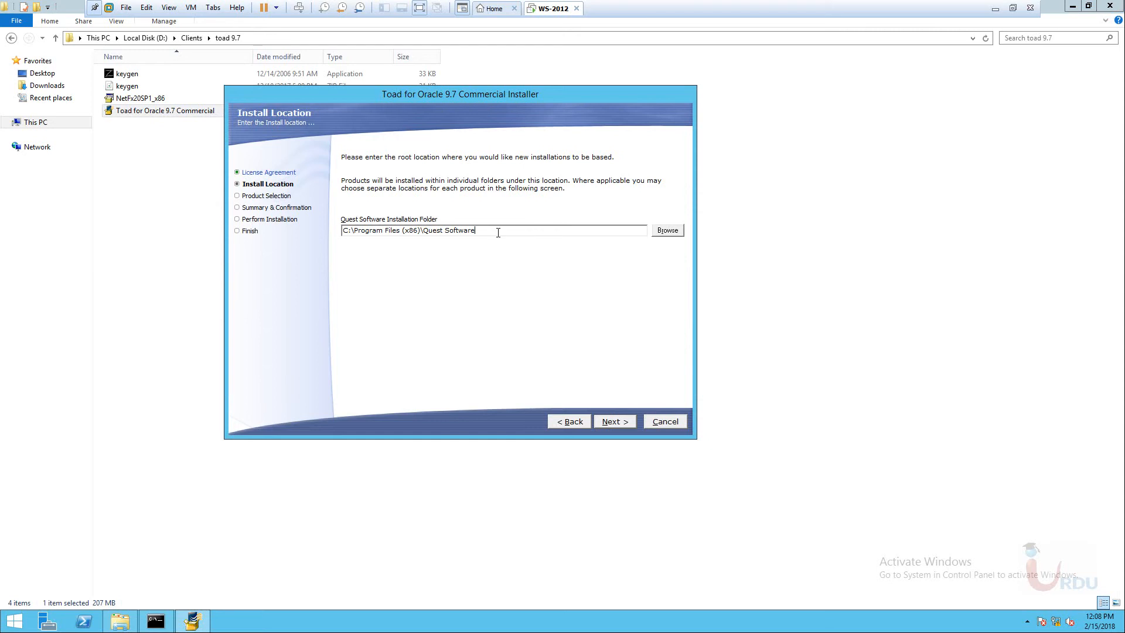
click(609, 422)
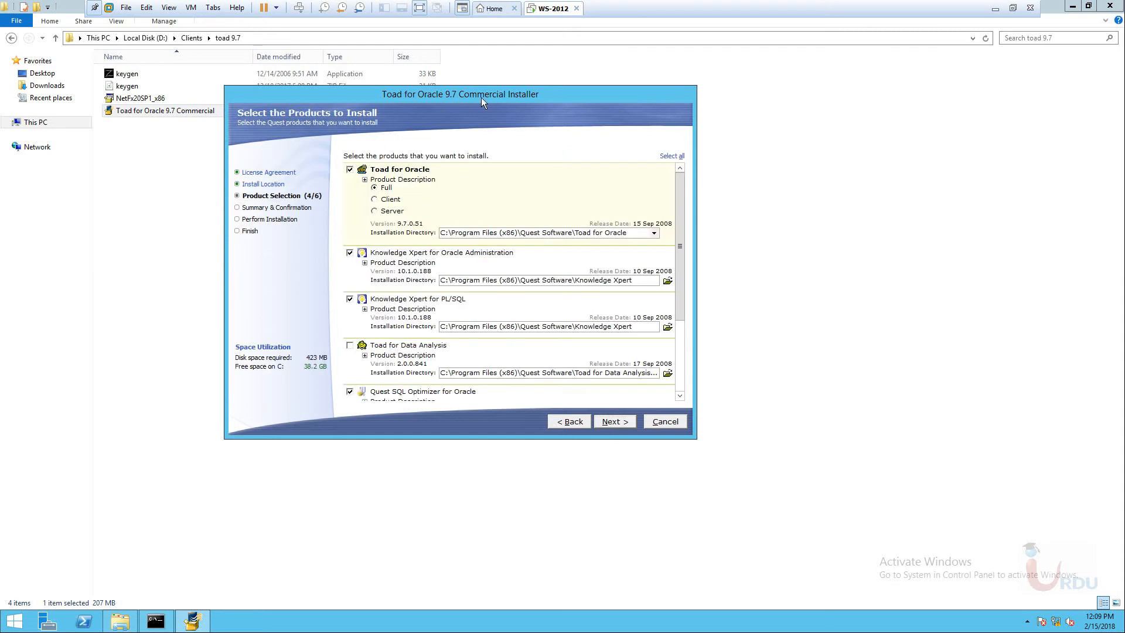
drag(496, 94, 488, 76)
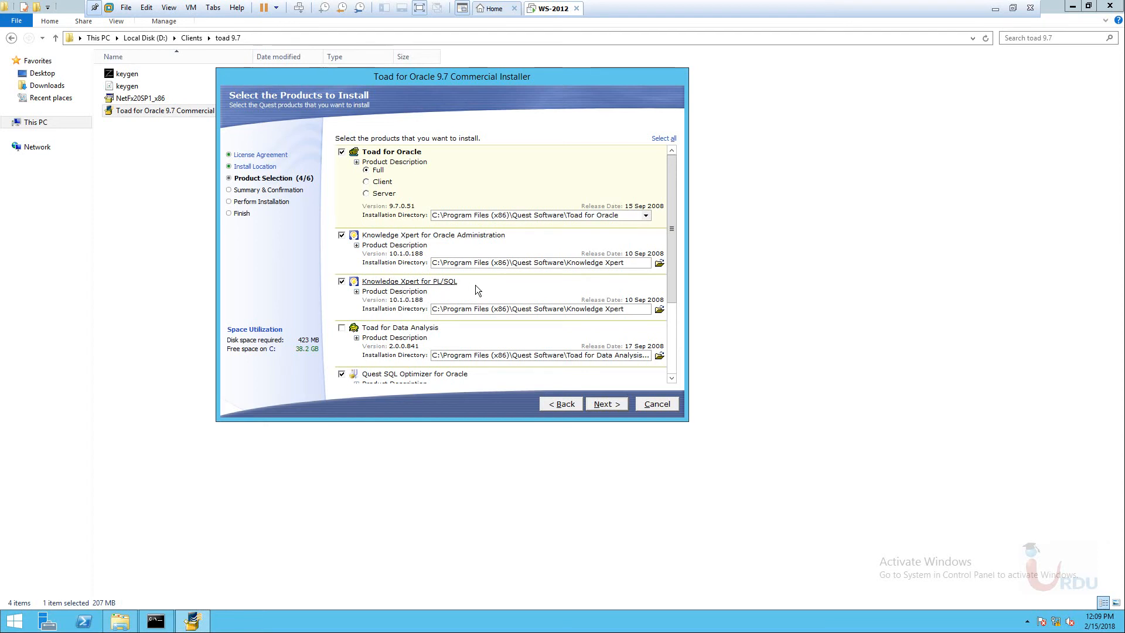
Dismiss the .NET Framework warning and exclude Quest SQL Optimizer for Oracle from installation.
scroll(434, 291, down, 1)
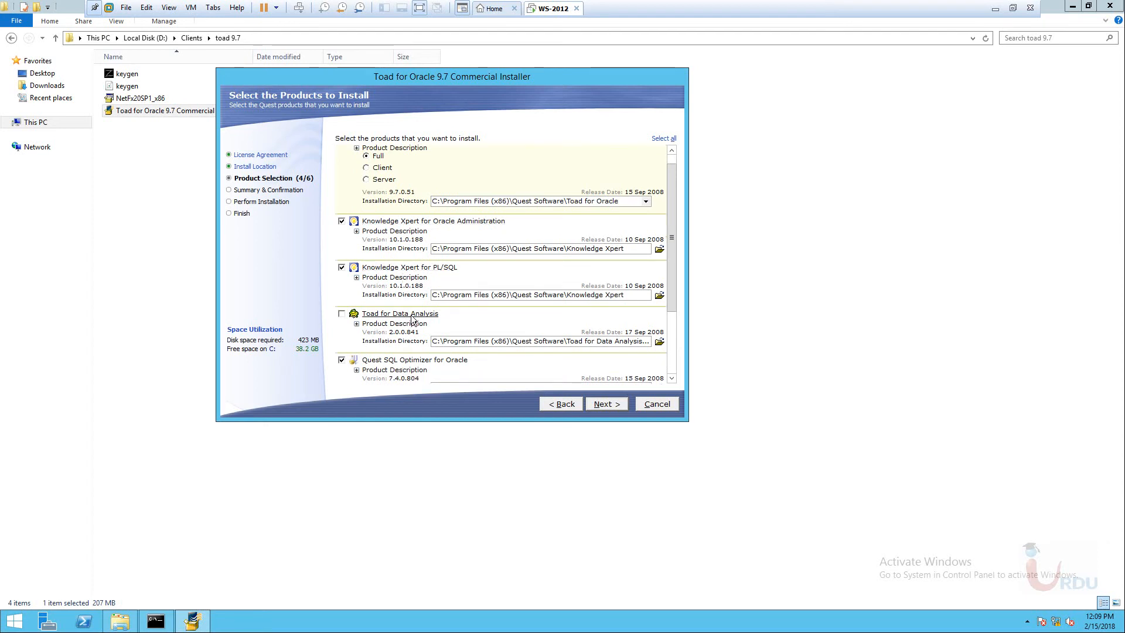
drag(675, 205, 668, 290)
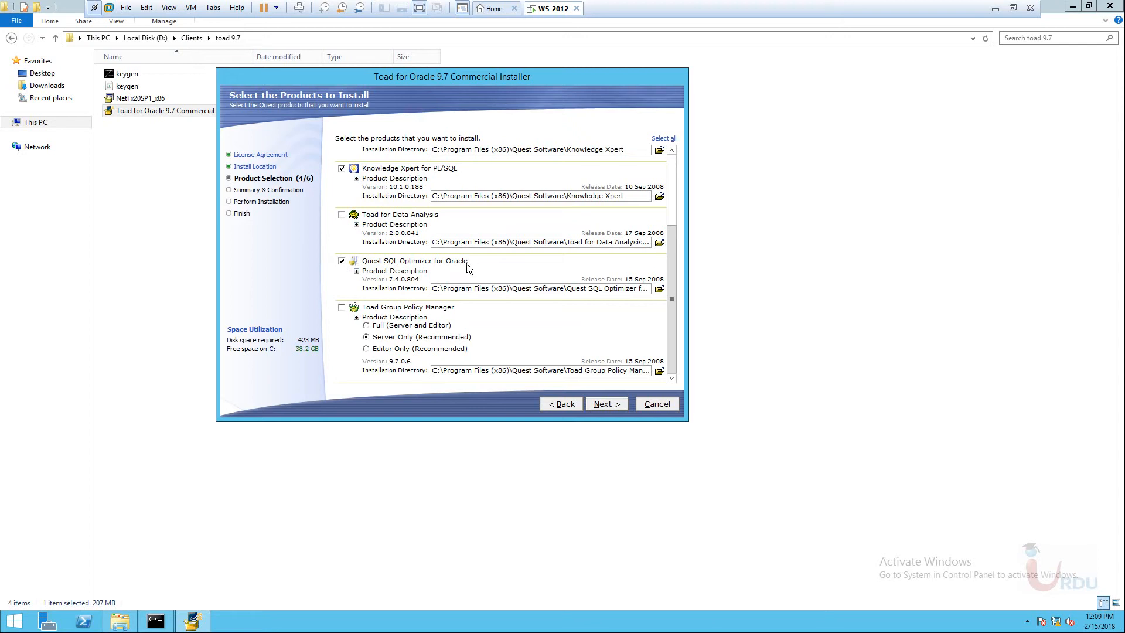
click(602, 404)
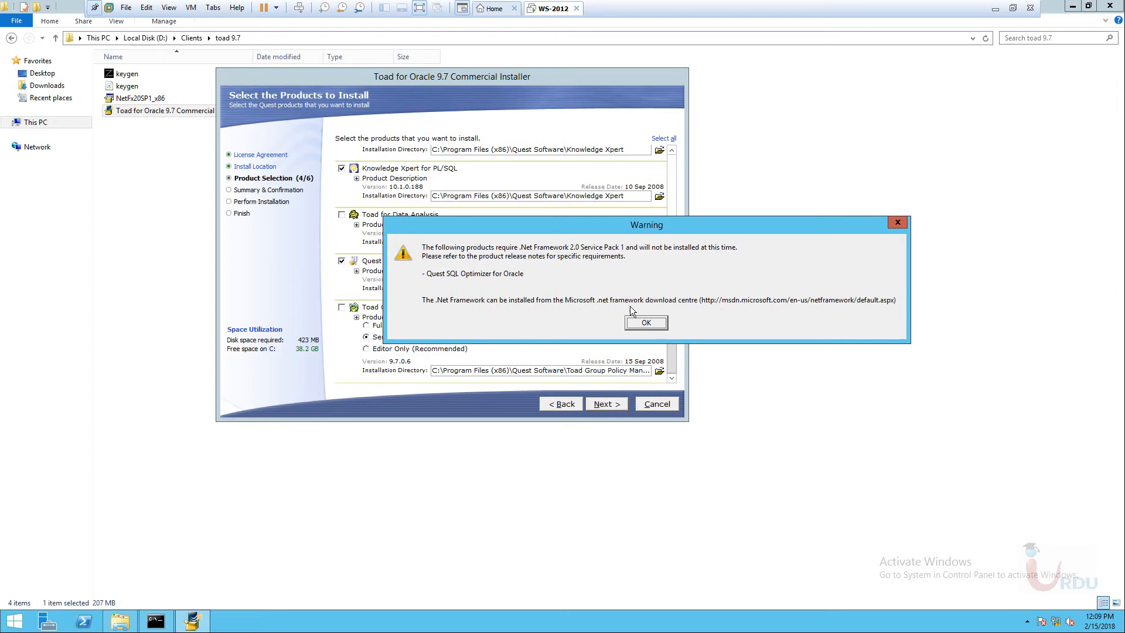
click(645, 324)
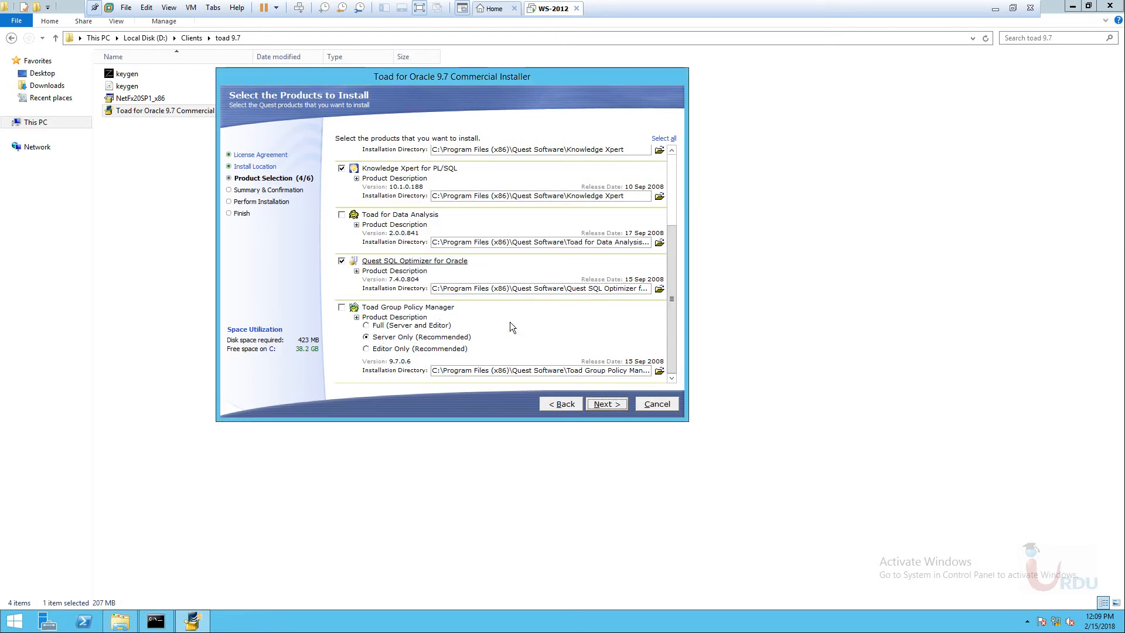
click(342, 262)
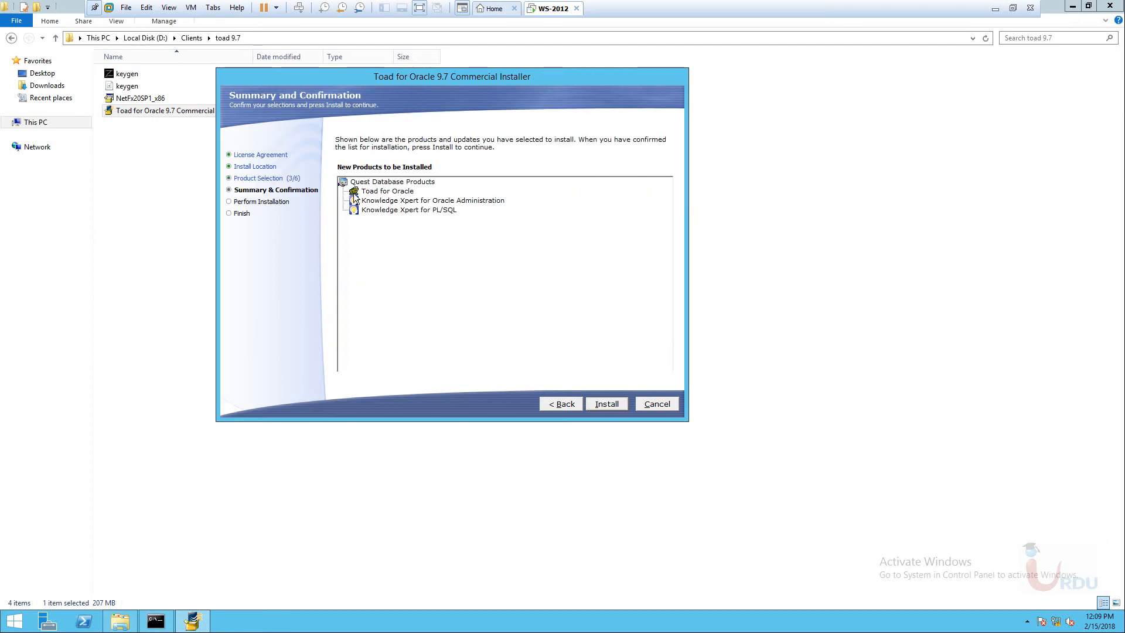
Start the installation and watch CPU and memory usage in Task Manager while it runs.
click(606, 403)
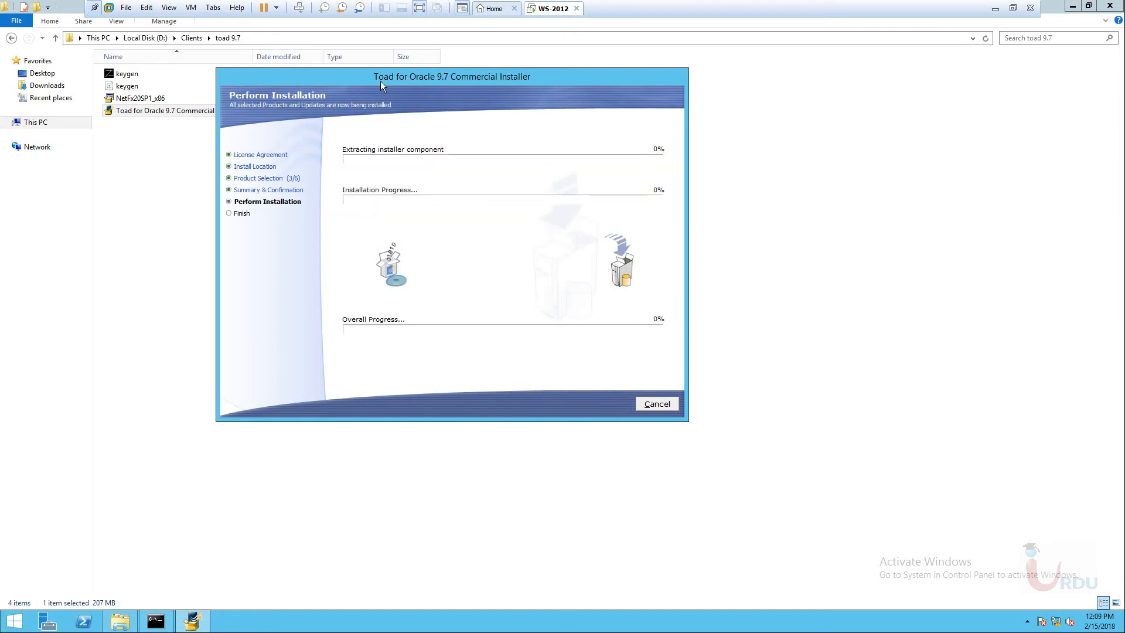
drag(381, 81, 450, 134)
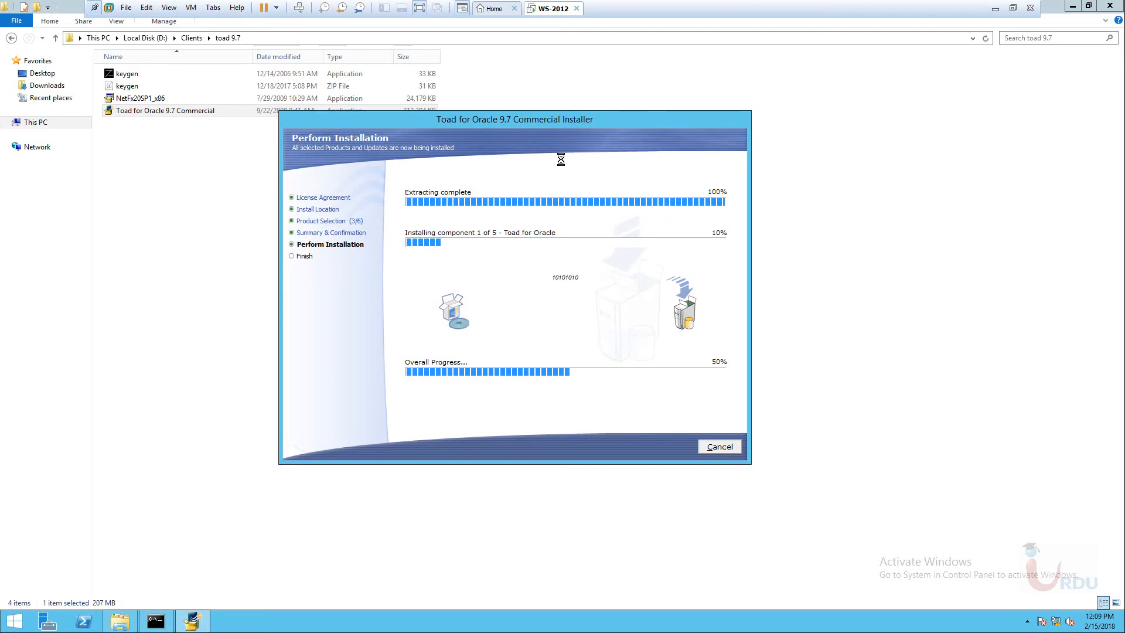
right_click(826, 623)
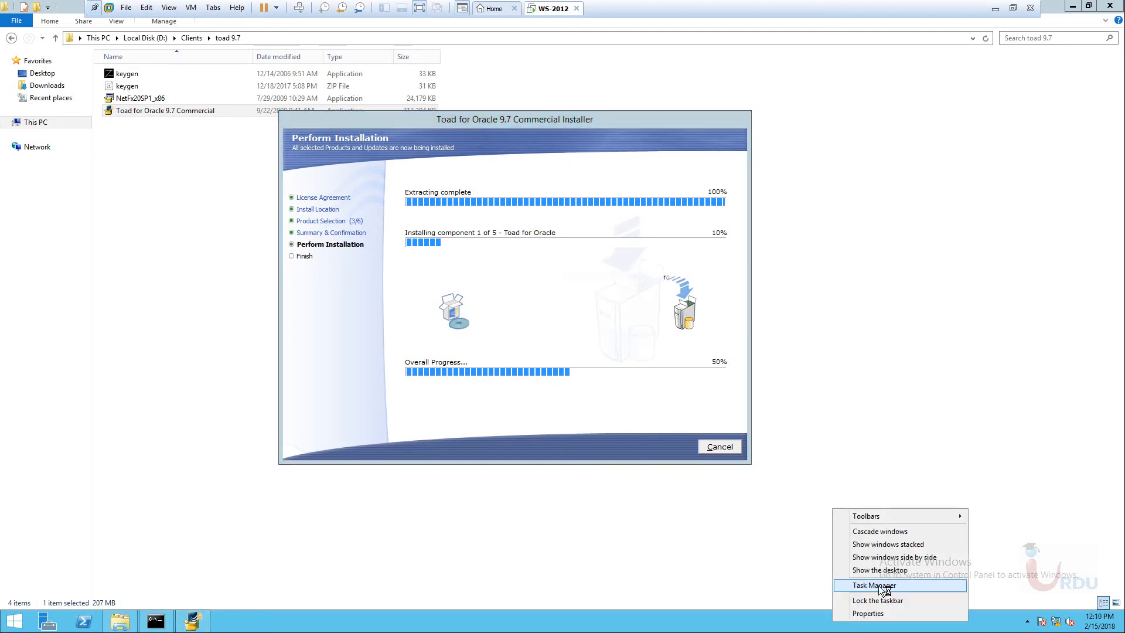
click(881, 591)
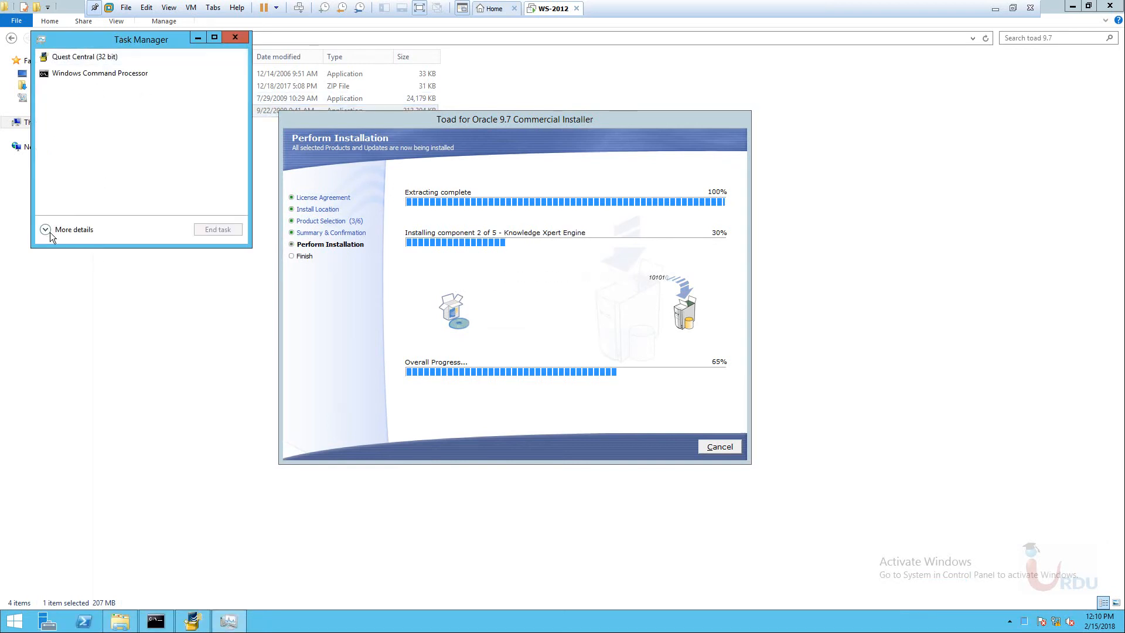
click(47, 231)
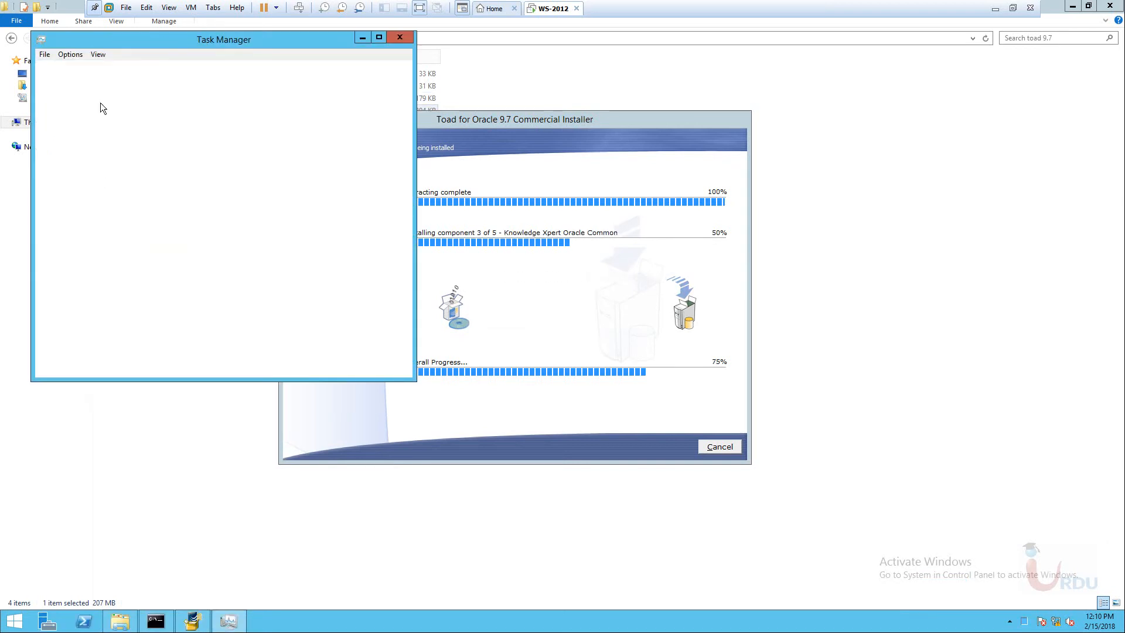
drag(153, 39, 808, 63)
click(802, 96)
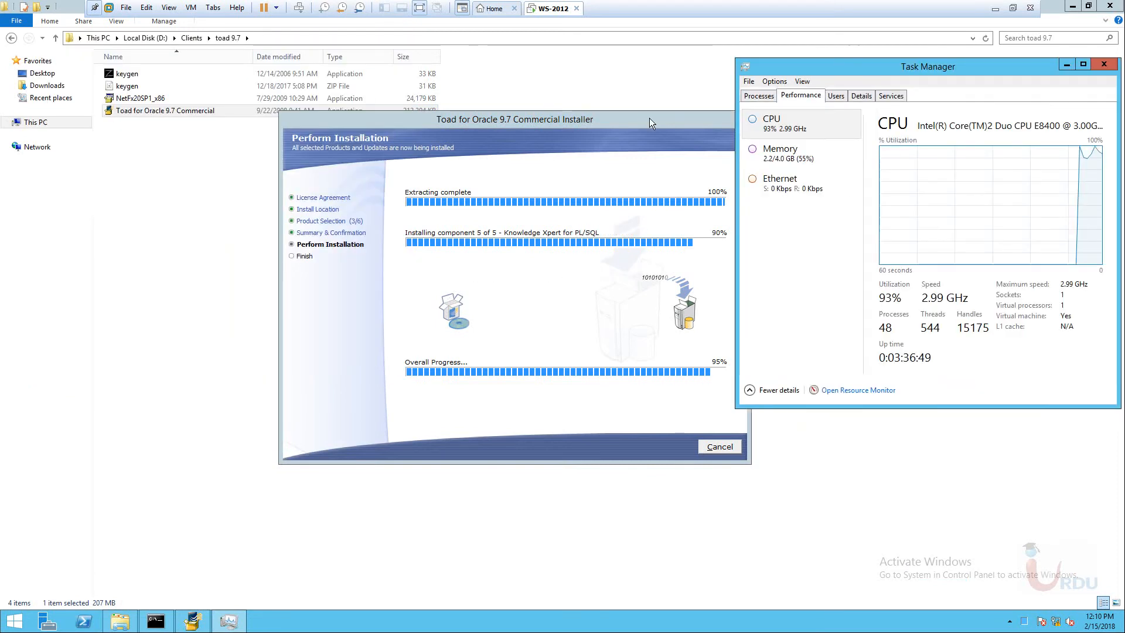
drag(668, 122, 528, 111)
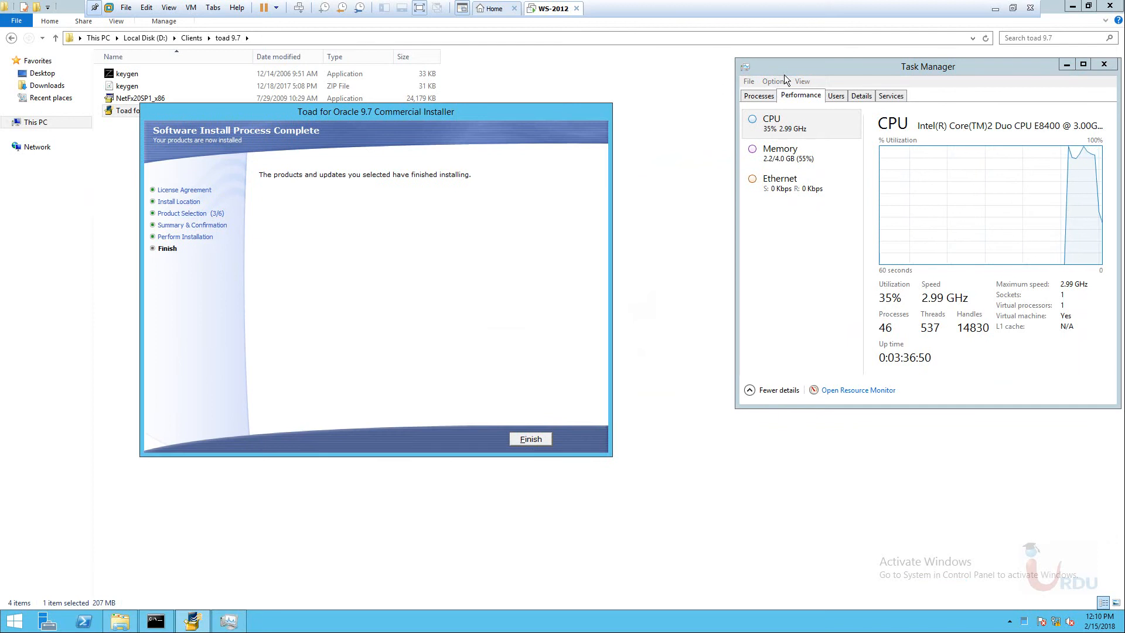
drag(917, 65, 880, 65)
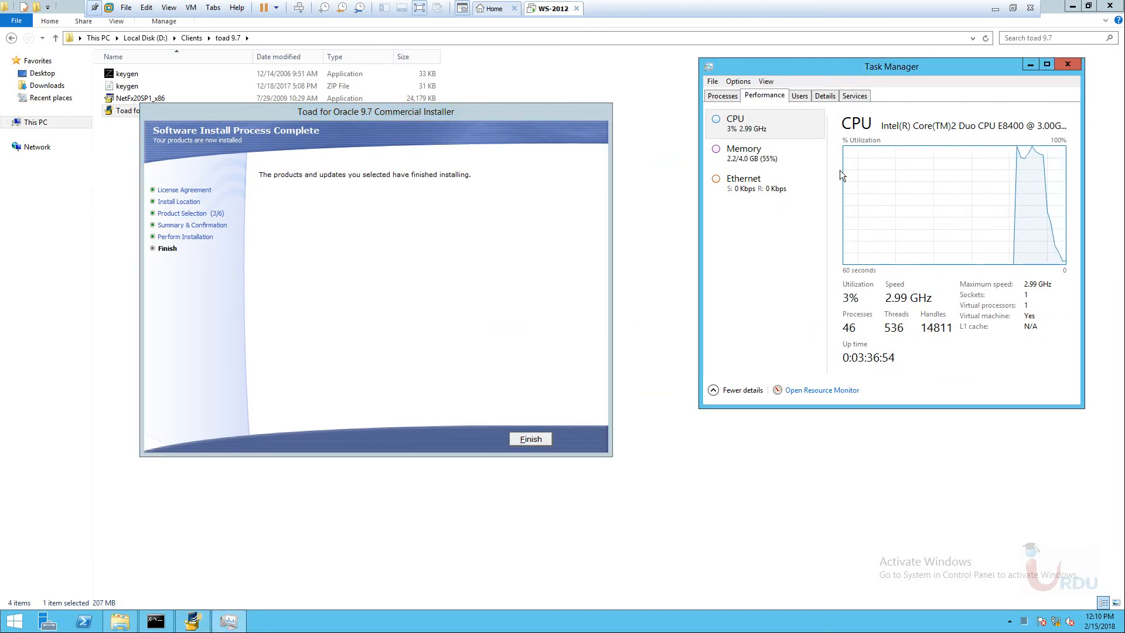
click(814, 168)
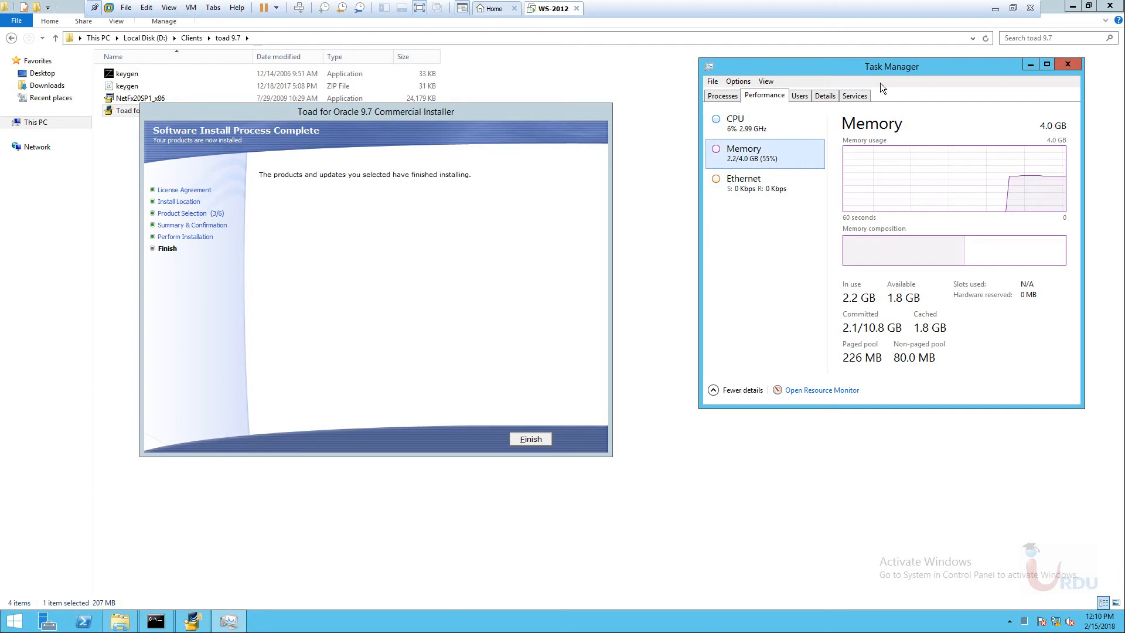
click(1068, 65)
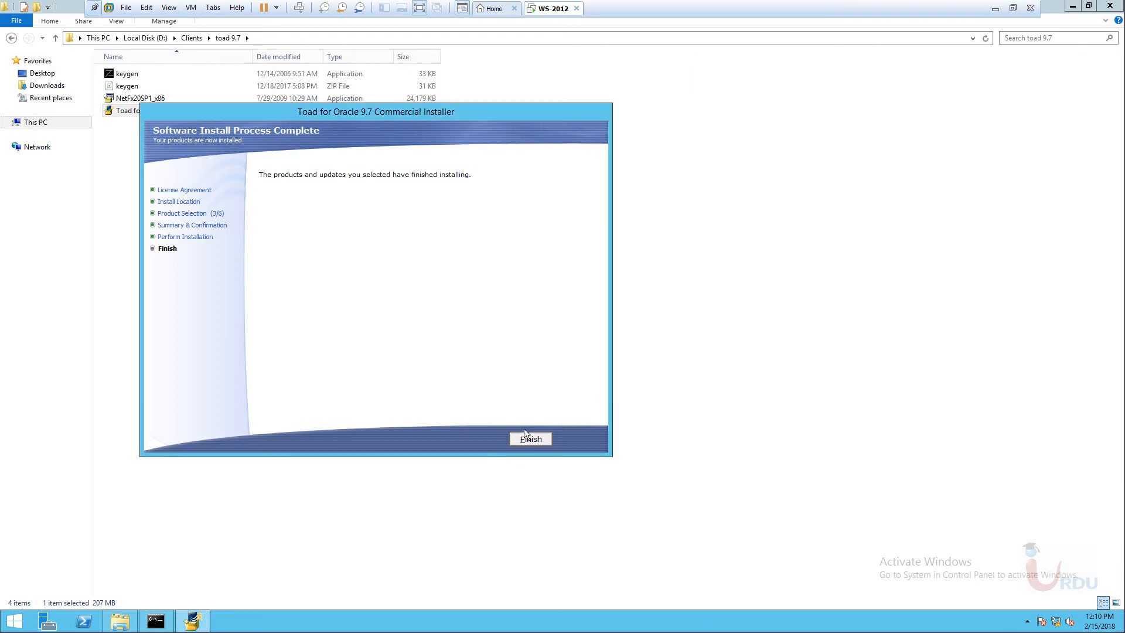
Finish the installer, refresh Explorer, and launch Toad for Oracle 9.7 from its desktop shortcut.
click(531, 439)
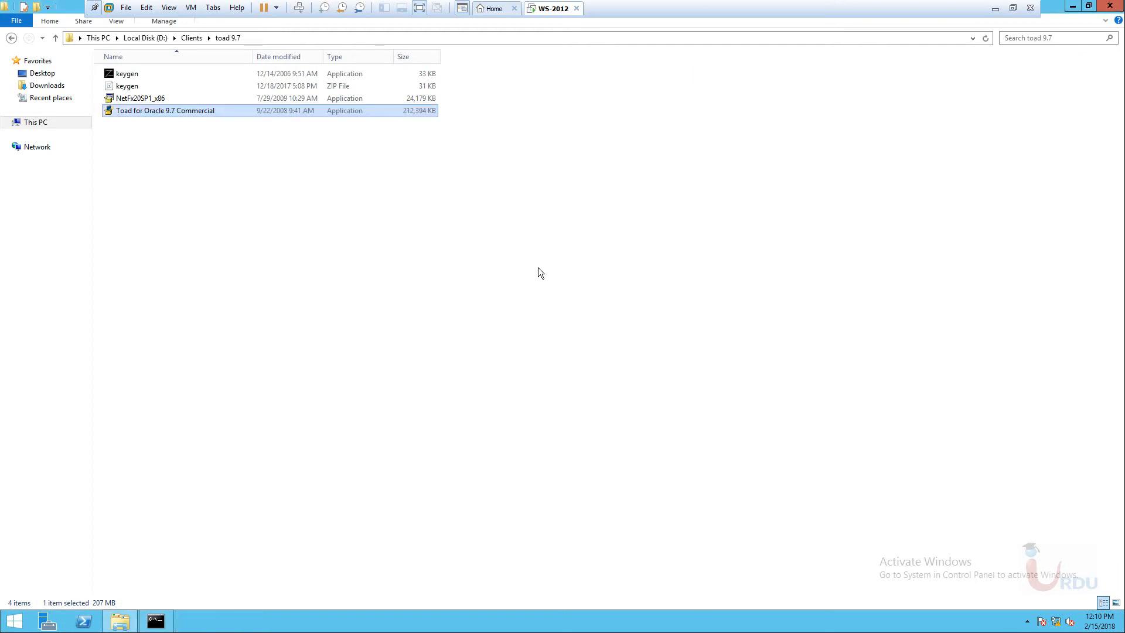
right_click(521, 245)
click(558, 291)
click(1073, 6)
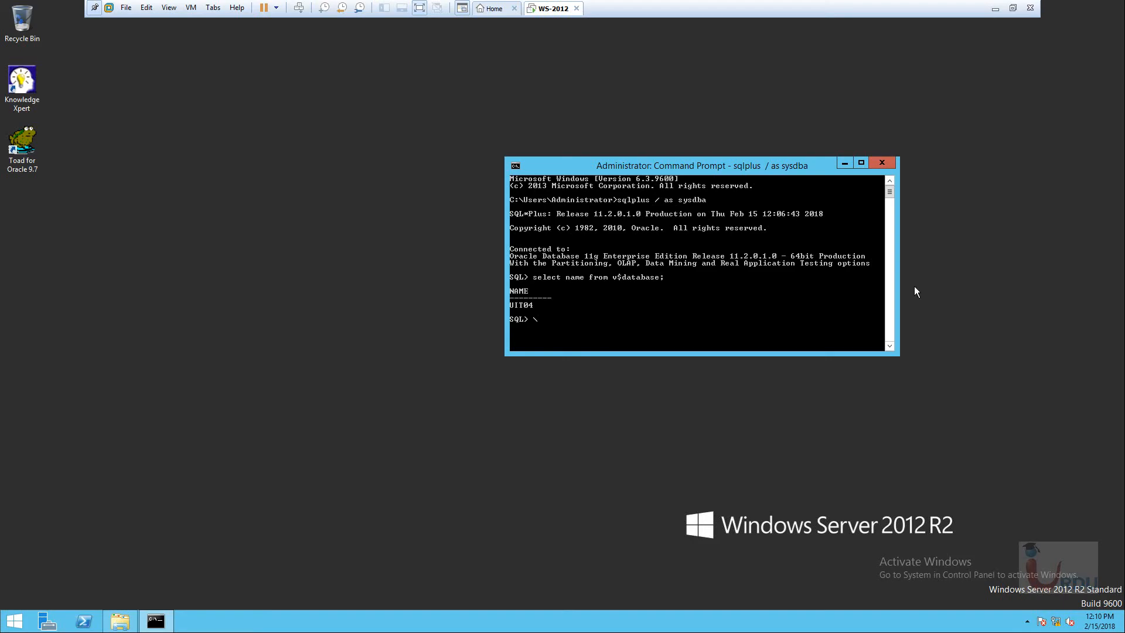
click(358, 219)
click(26, 153)
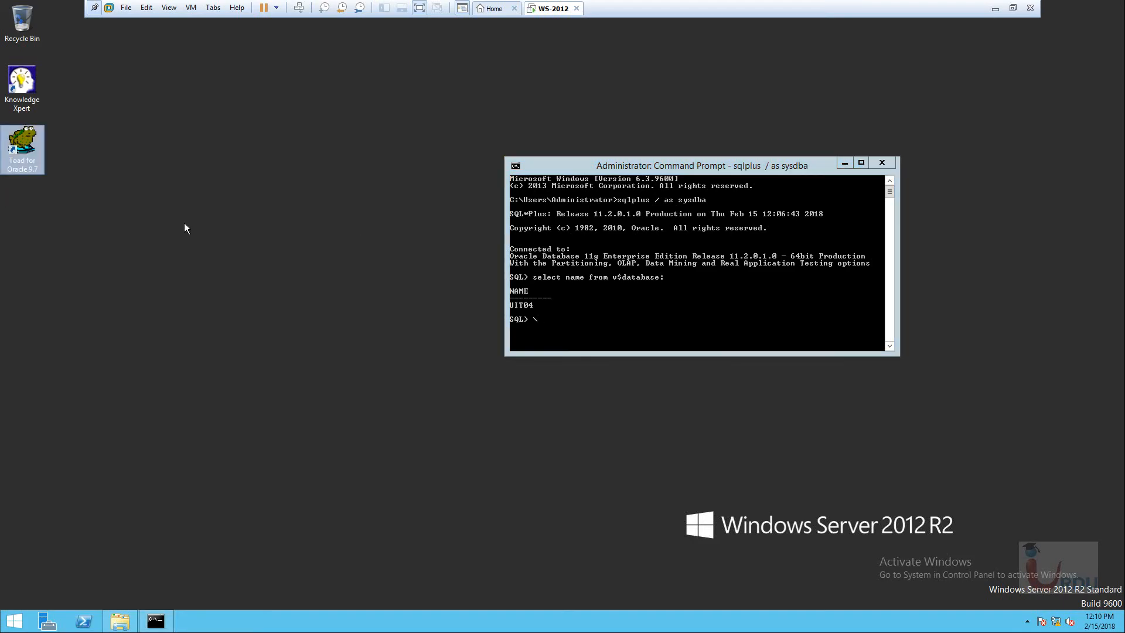
double_click(24, 150)
Clear the command prompt, agree to the Oracle Licensing Alert, and move the Product Authorization prompt aside.
drag(655, 159, 516, 141)
right_click(842, 186)
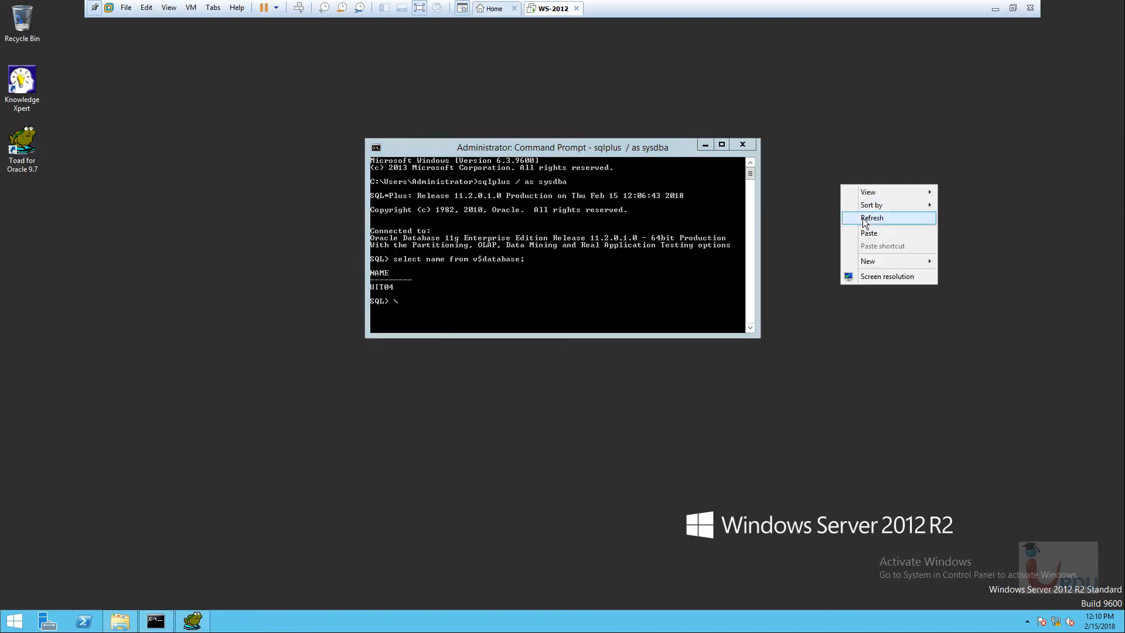
click(864, 220)
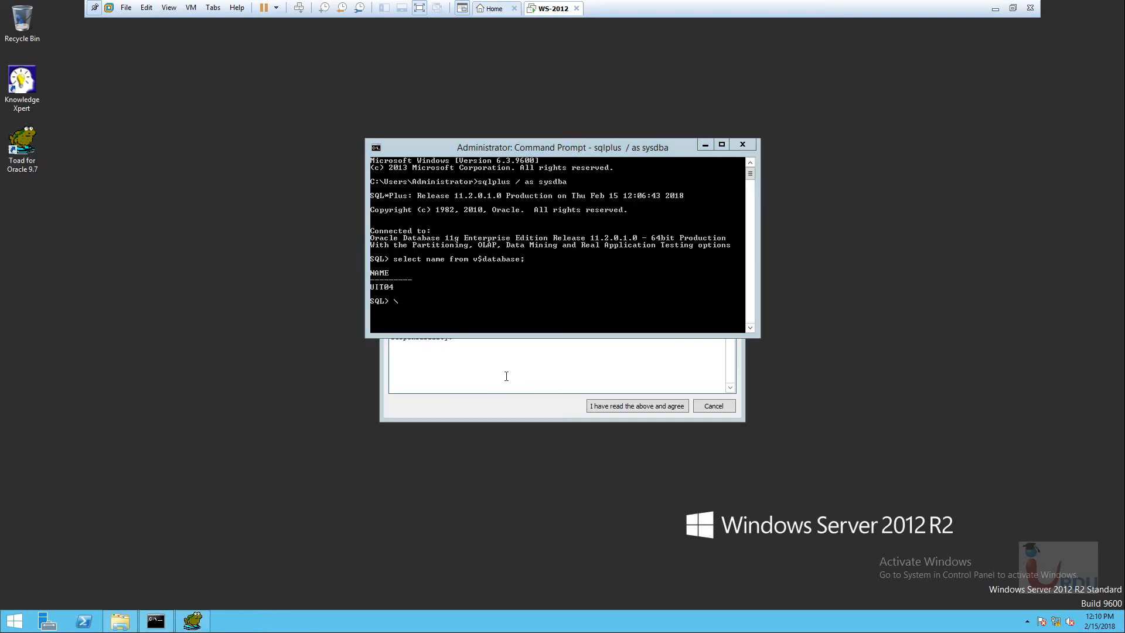
click(699, 149)
click(638, 405)
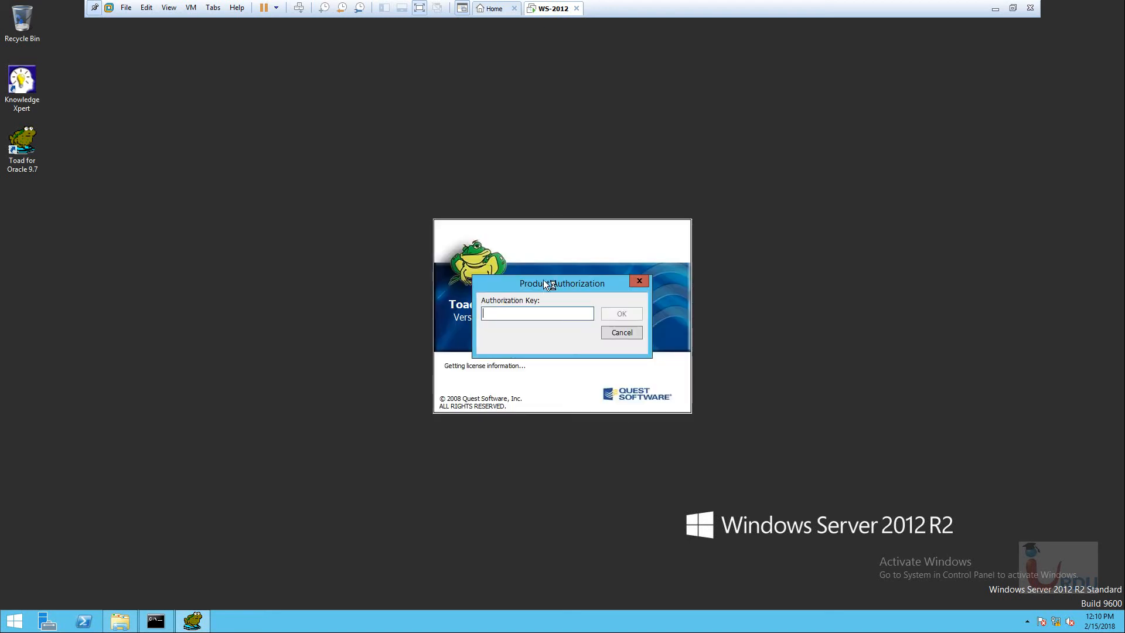
drag(543, 279, 487, 119)
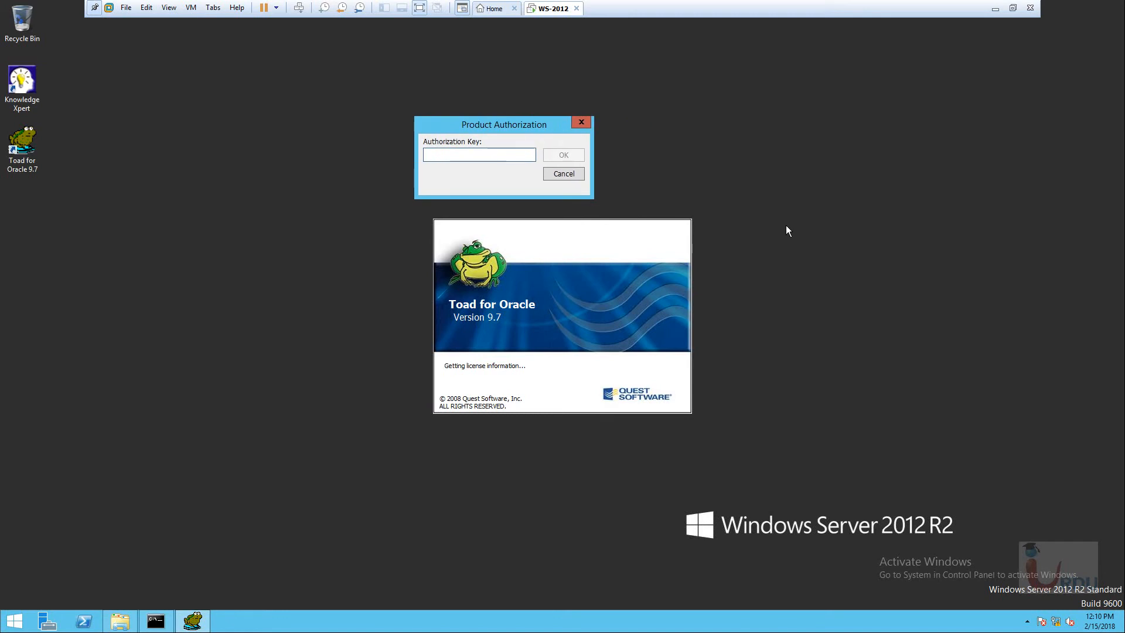
Run the keygen application from the toad 9.7 folder to bring up Quest Keymaker.
click(120, 621)
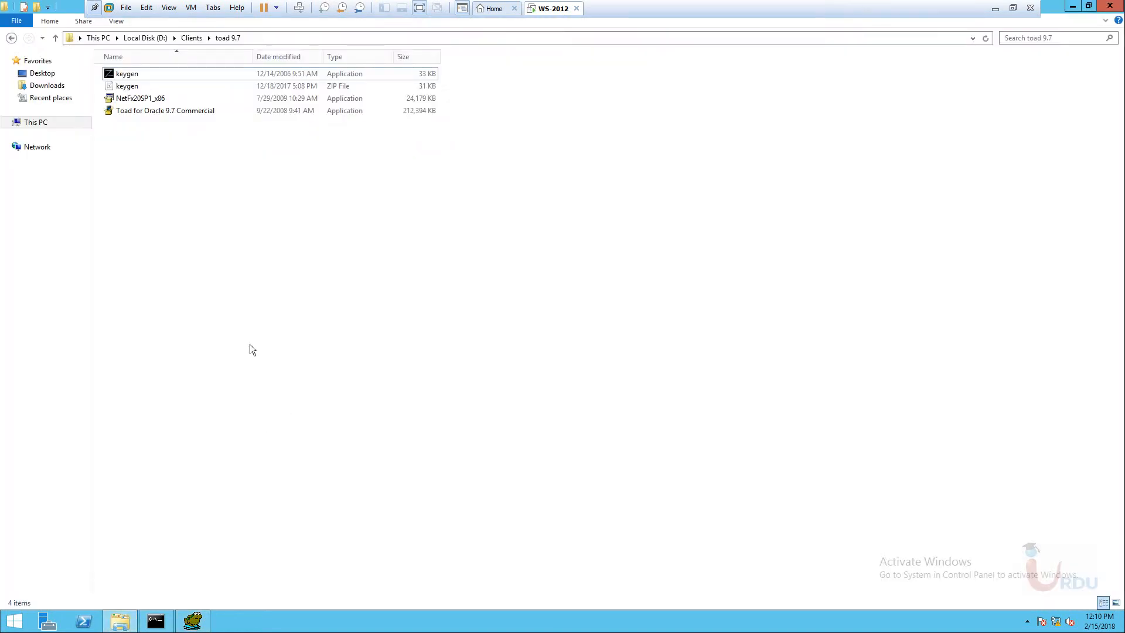
click(125, 75)
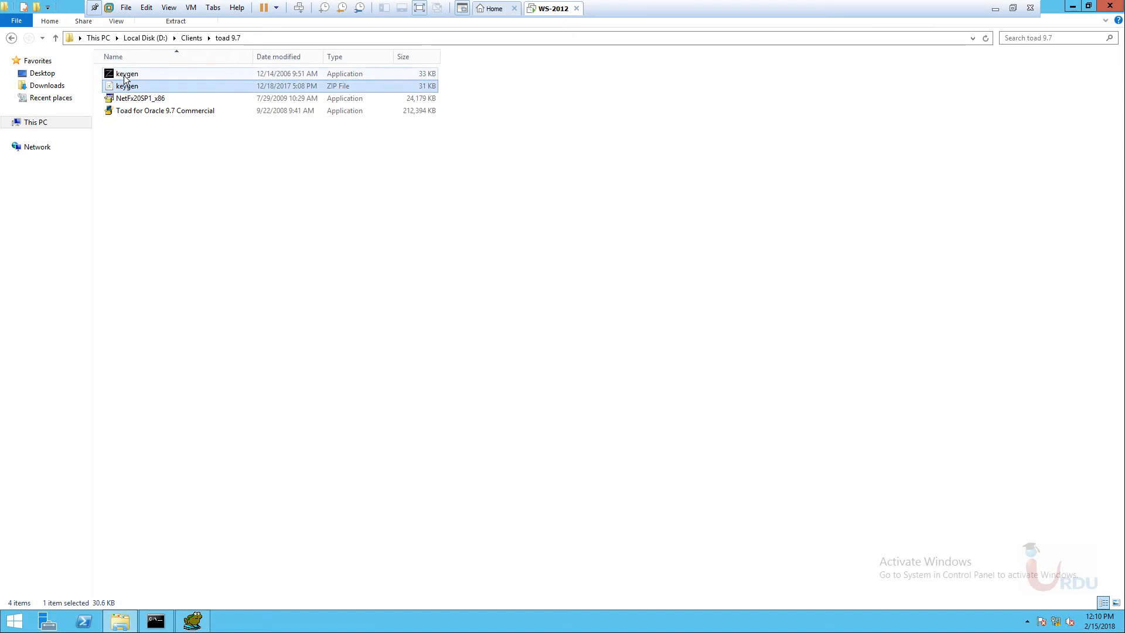
double_click(125, 75)
click(565, 217)
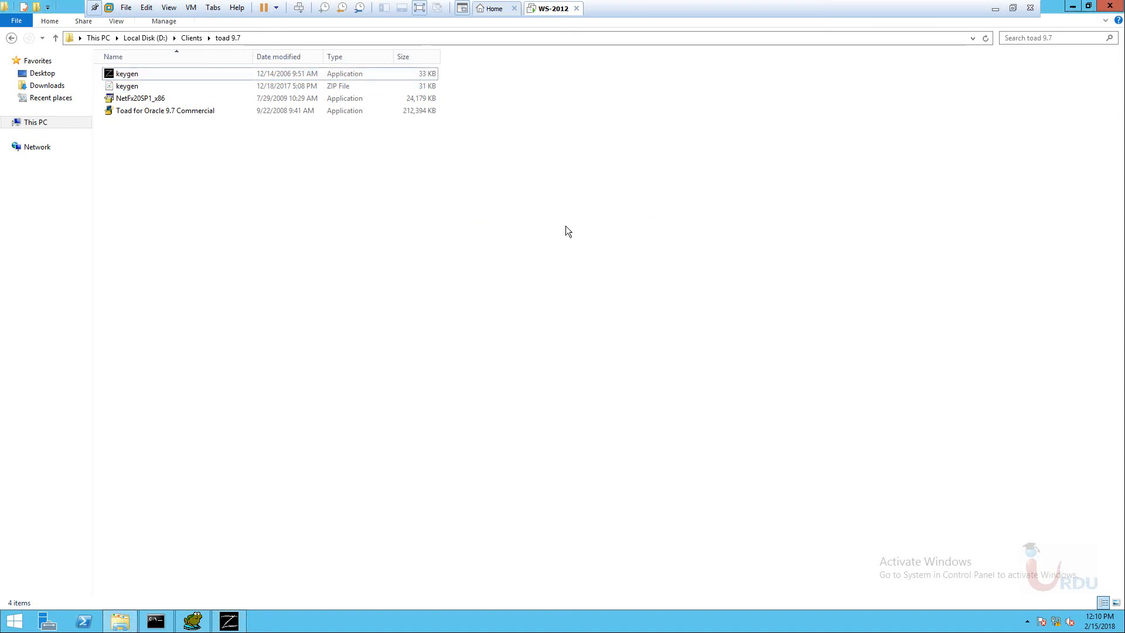
click(229, 621)
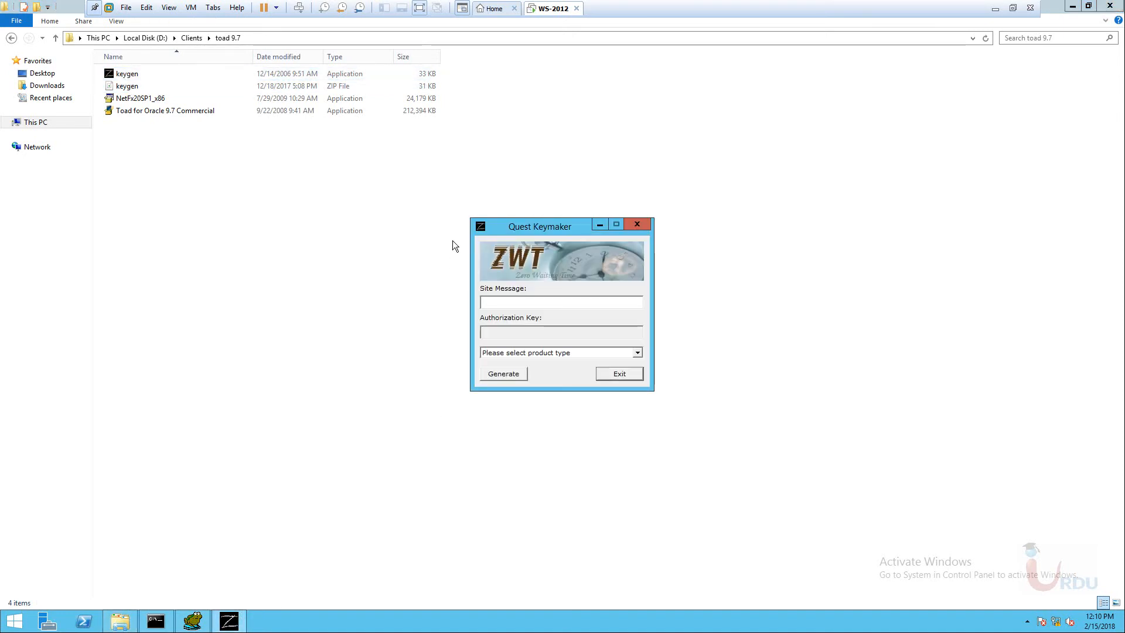
drag(514, 230, 457, 174)
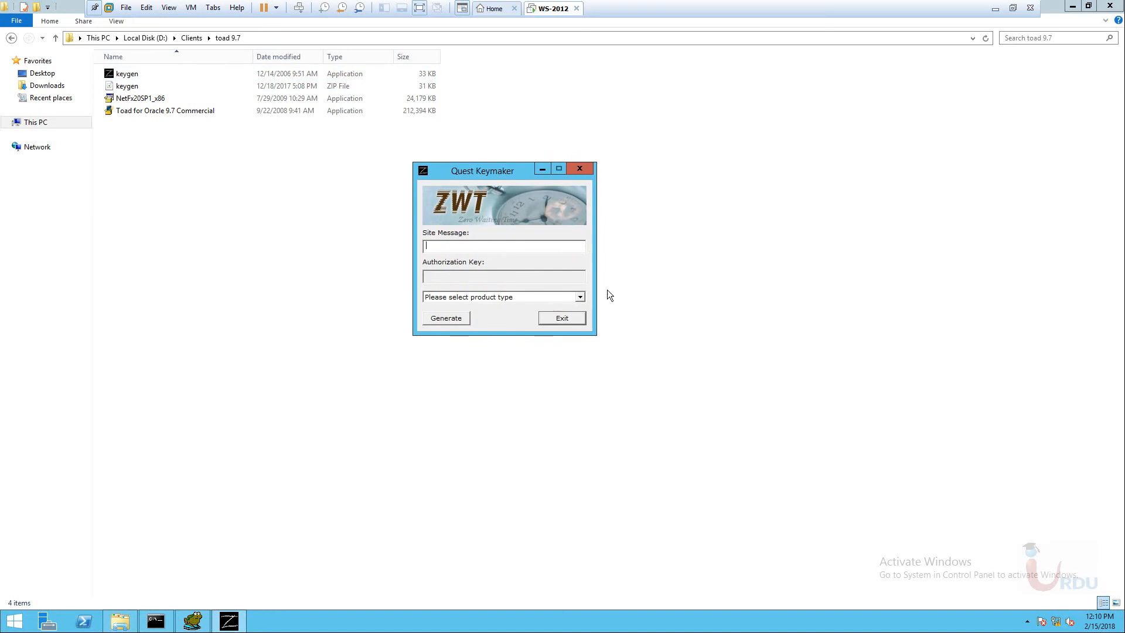
Generate a TOAD authorization key in Keymaker and copy it.
click(579, 297)
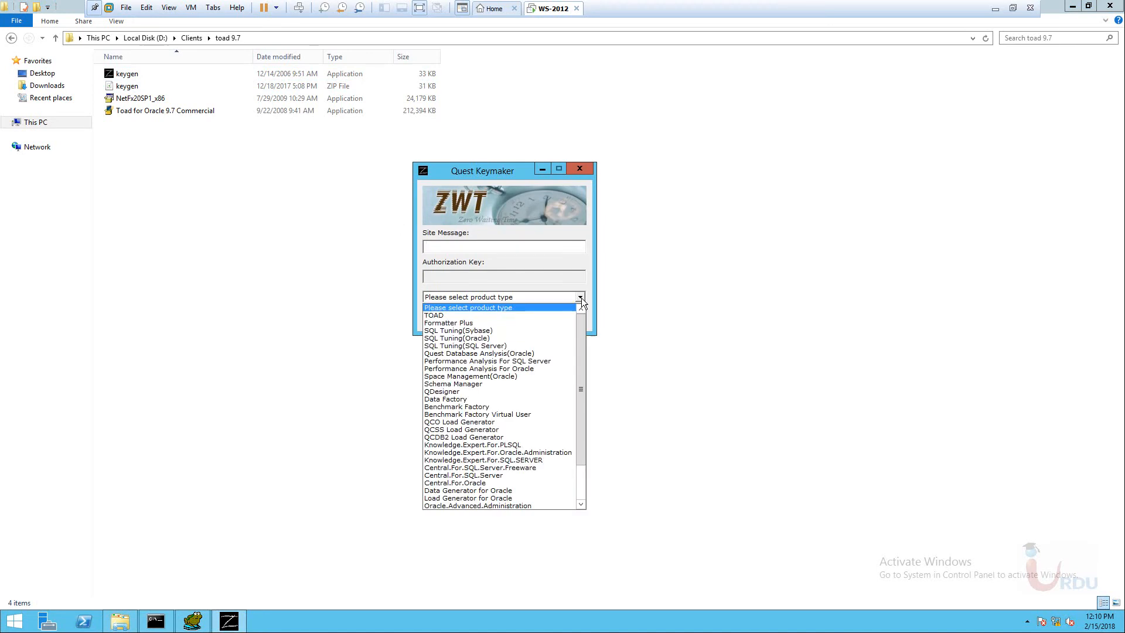
click(491, 315)
click(446, 243)
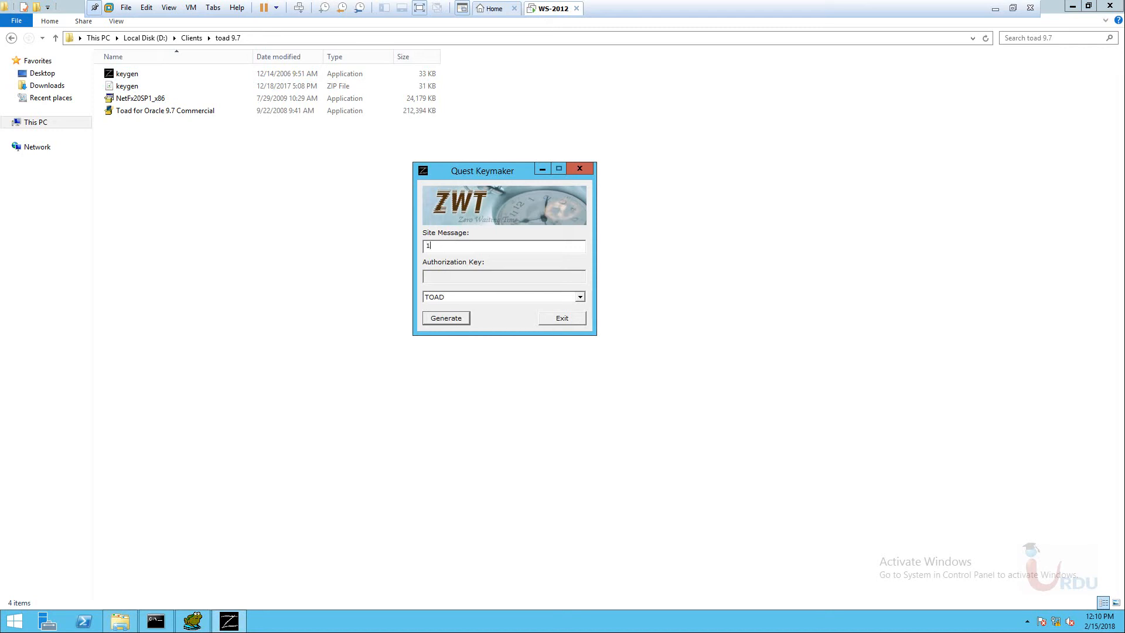
click(441, 317)
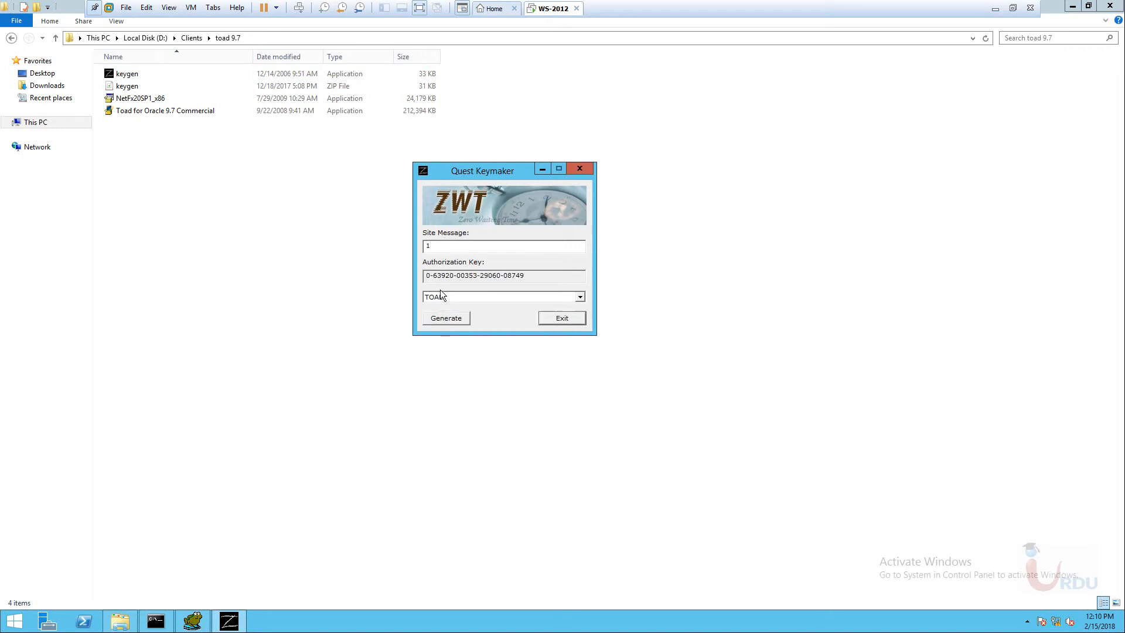
drag(546, 277, 424, 277)
right_click(451, 276)
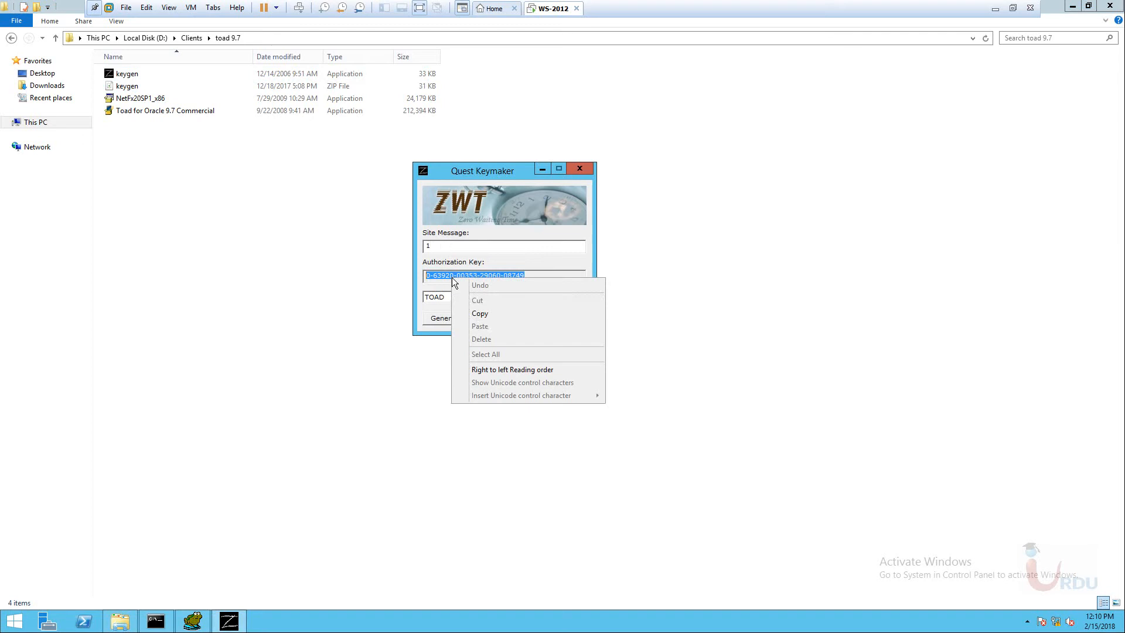
click(473, 312)
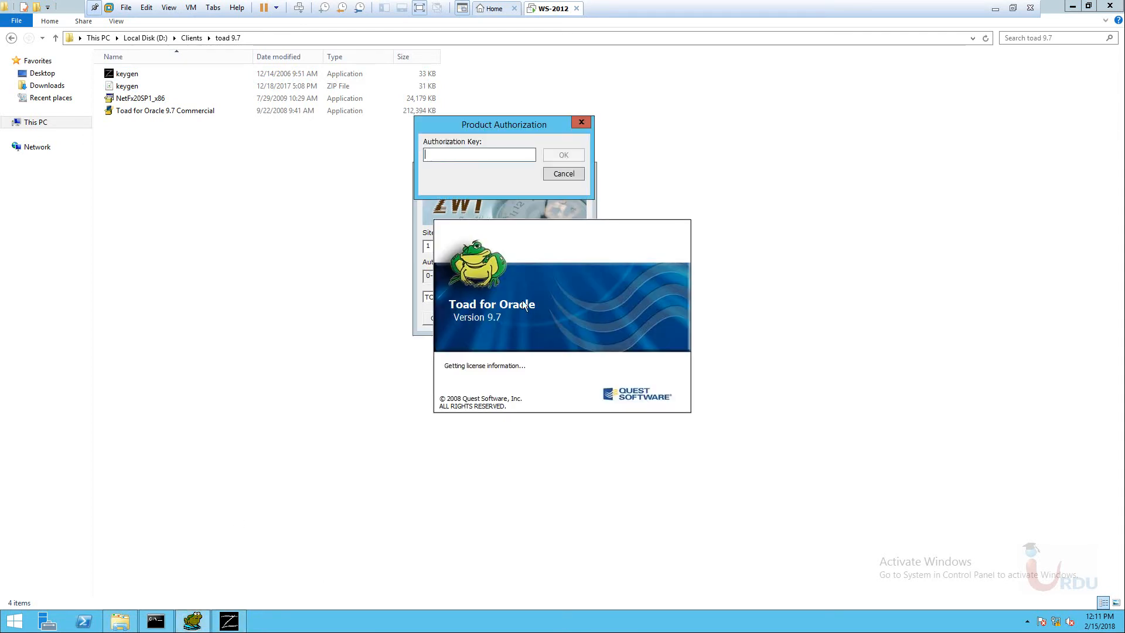
Paste the key into Toad's Product Authorization, set Site Message 1, and confirm.
right_click(455, 152)
click(482, 199)
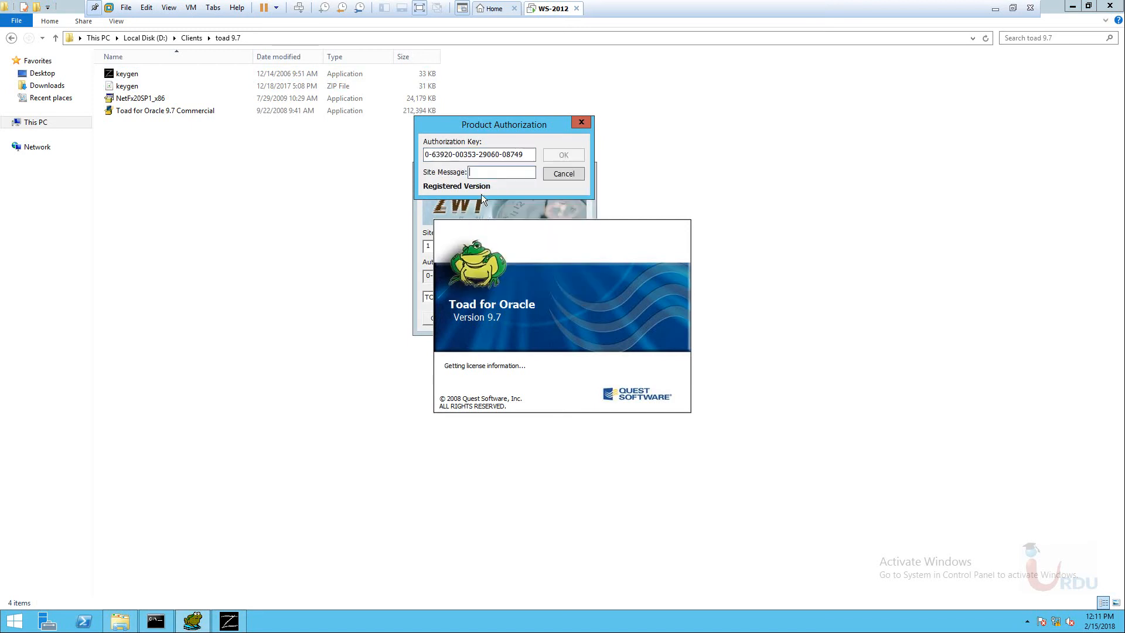
click(479, 175)
text(1)
click(567, 154)
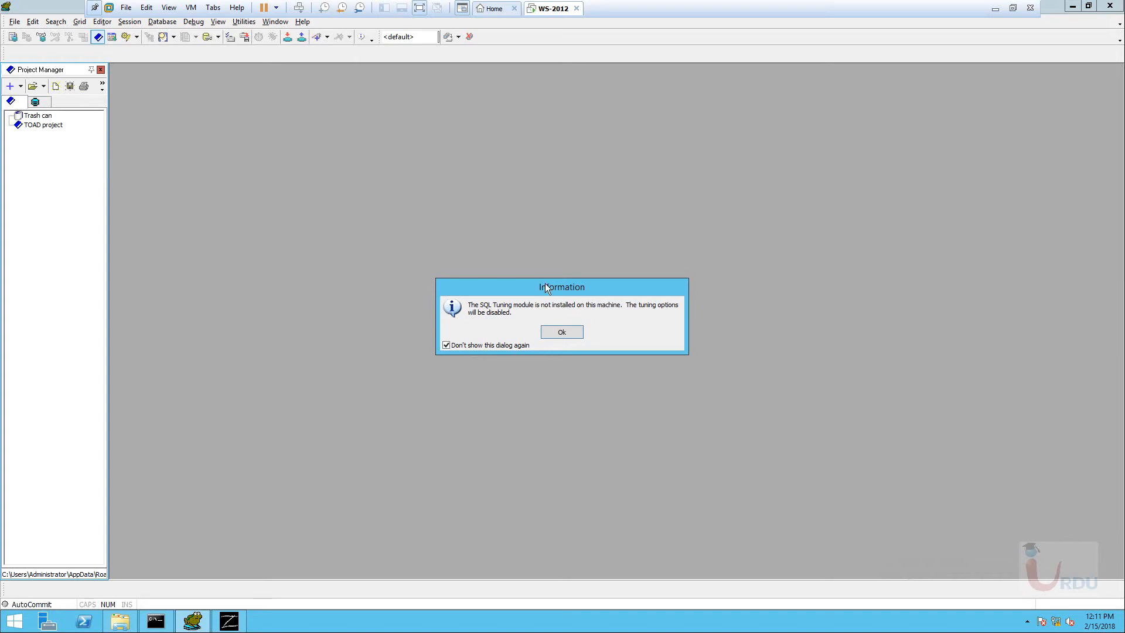
Move aside and dismiss the SQL Tuning not-installed notice.
drag(528, 286, 384, 212)
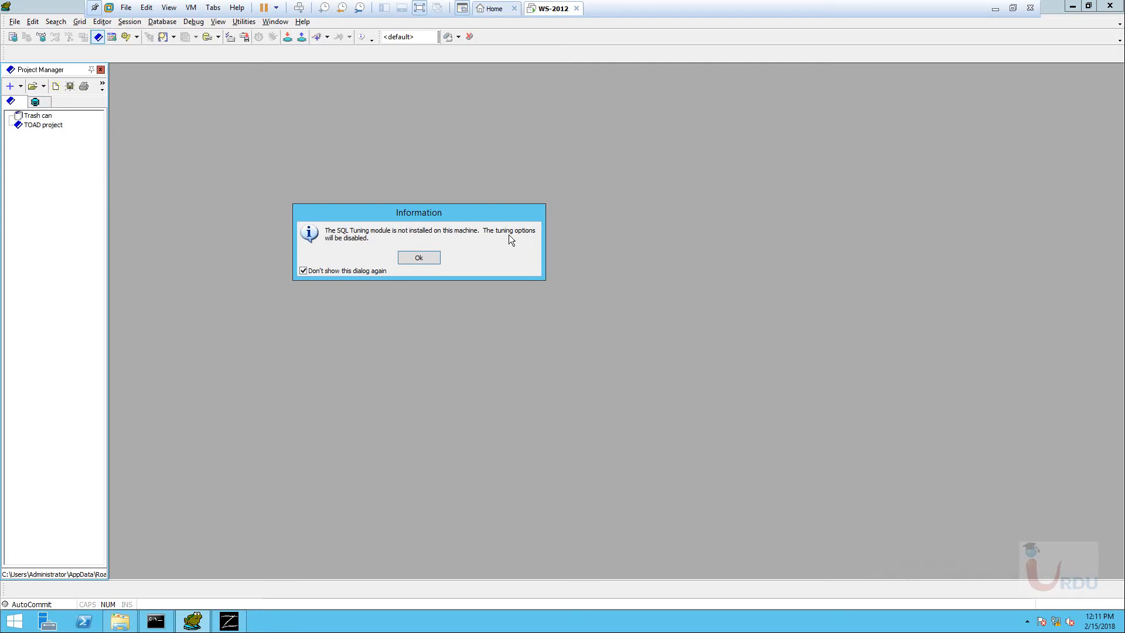
drag(420, 212, 402, 196)
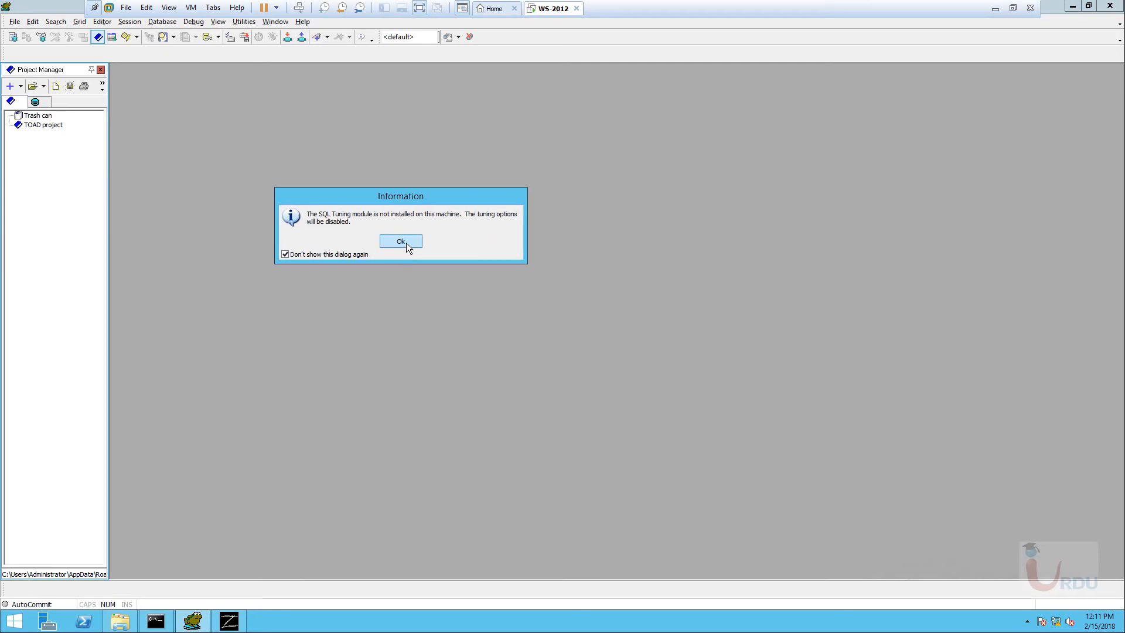
drag(373, 203, 423, 222)
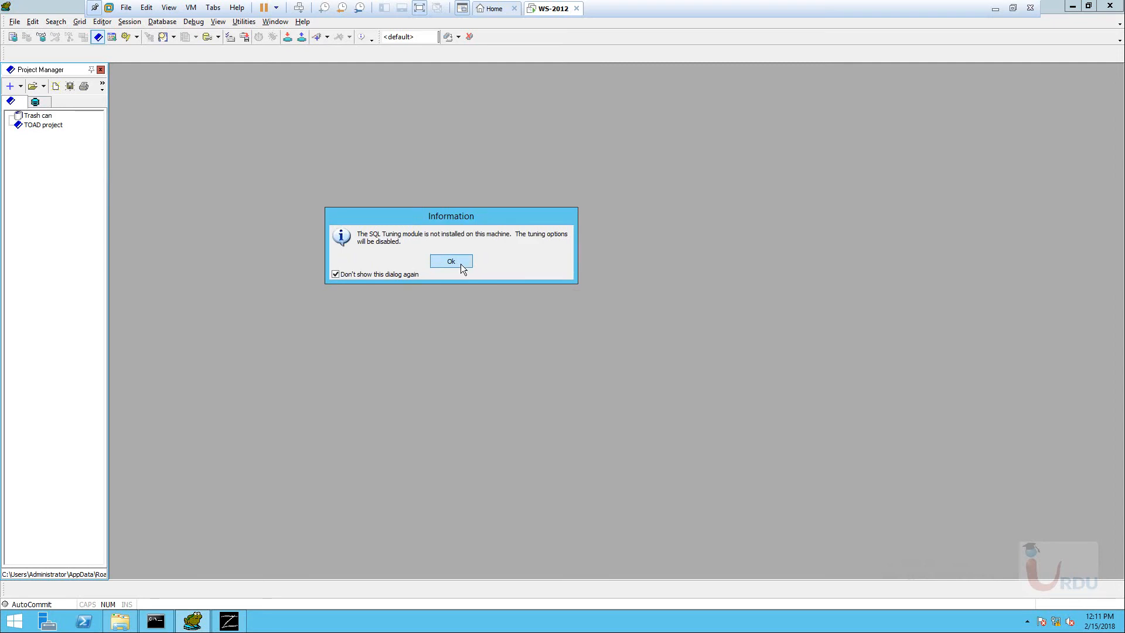
click(461, 264)
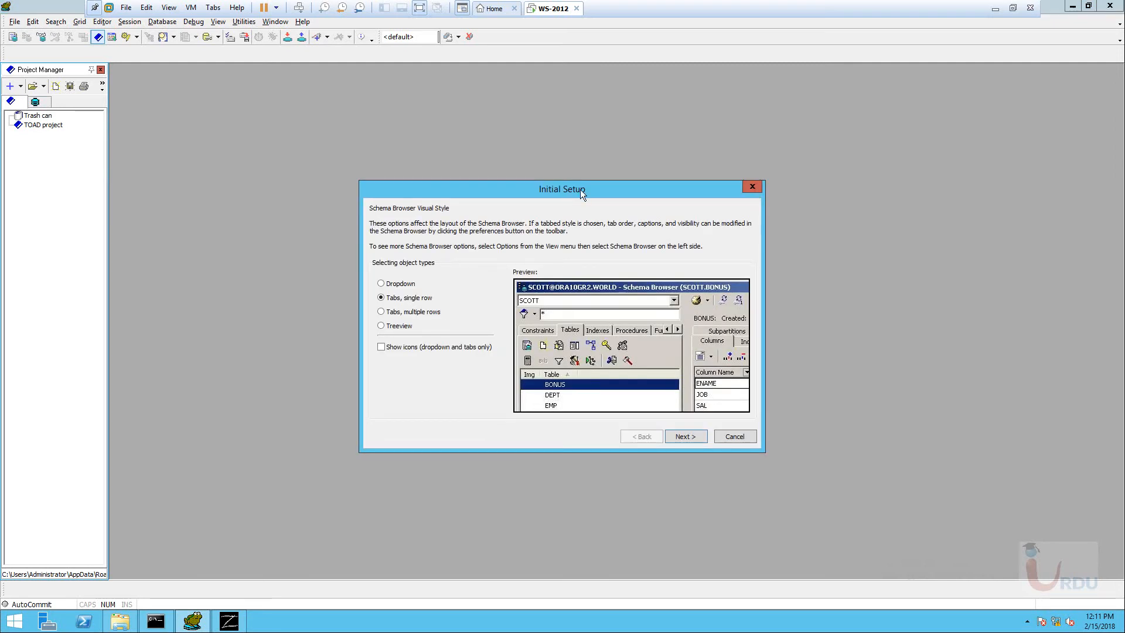
Choose Dropdown for Schema Browser object types and step through Initial Setup to Finish.
drag(580, 189, 500, 157)
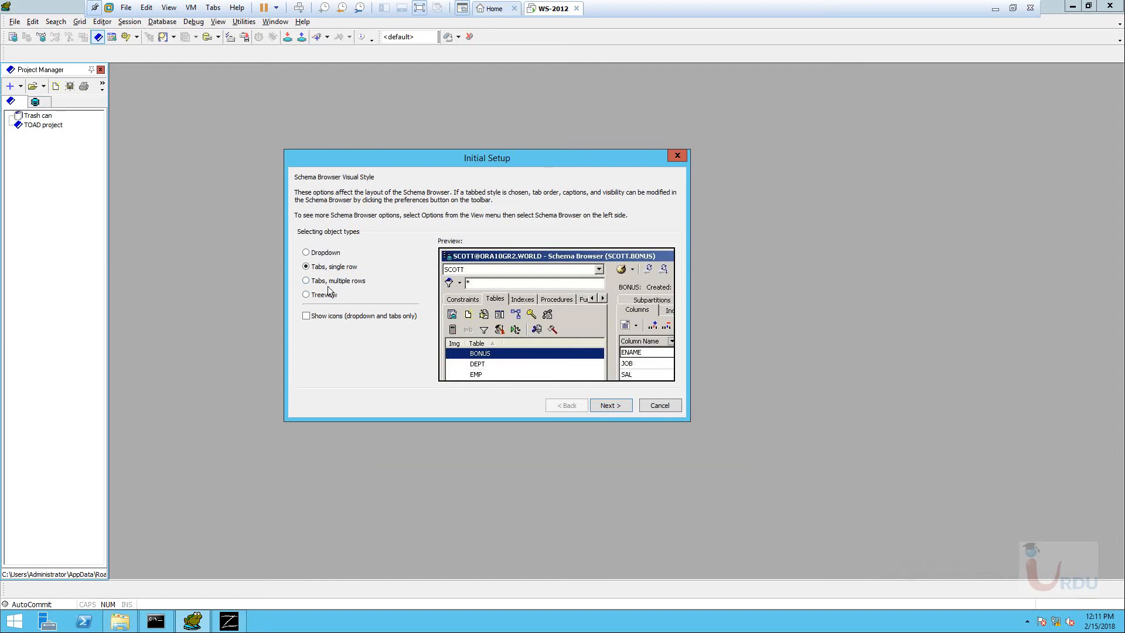
click(307, 253)
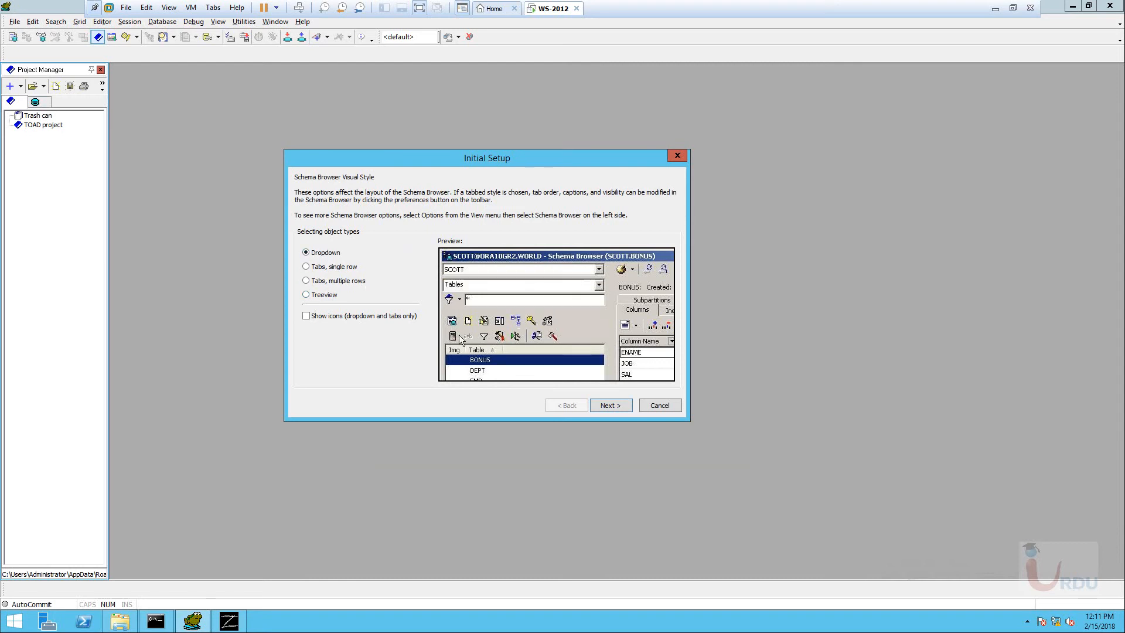
click(609, 405)
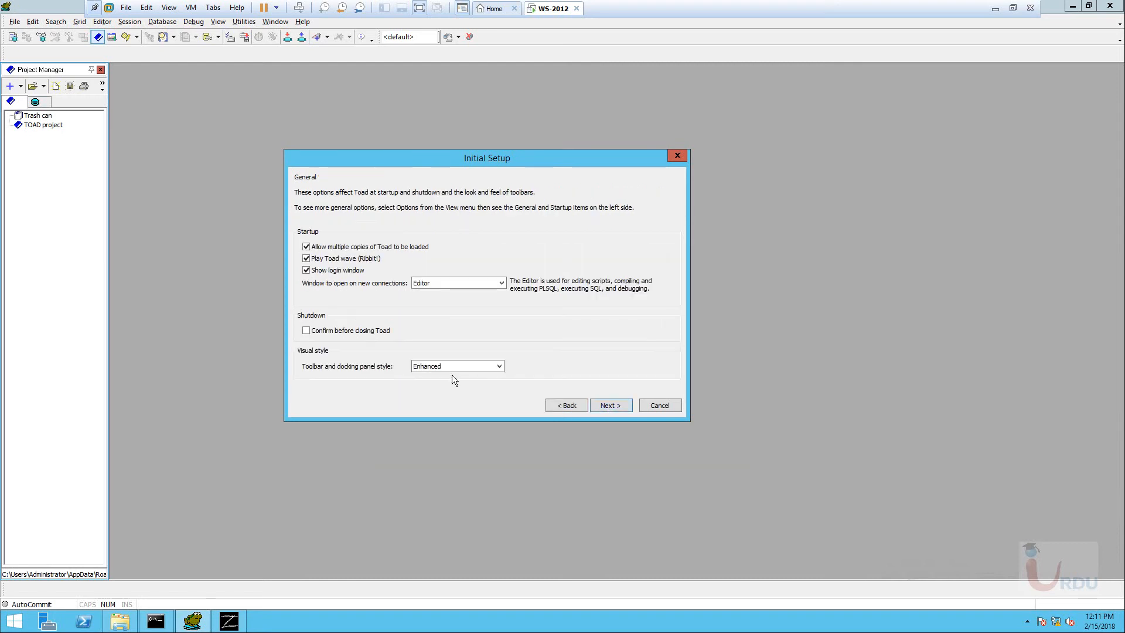
click(609, 407)
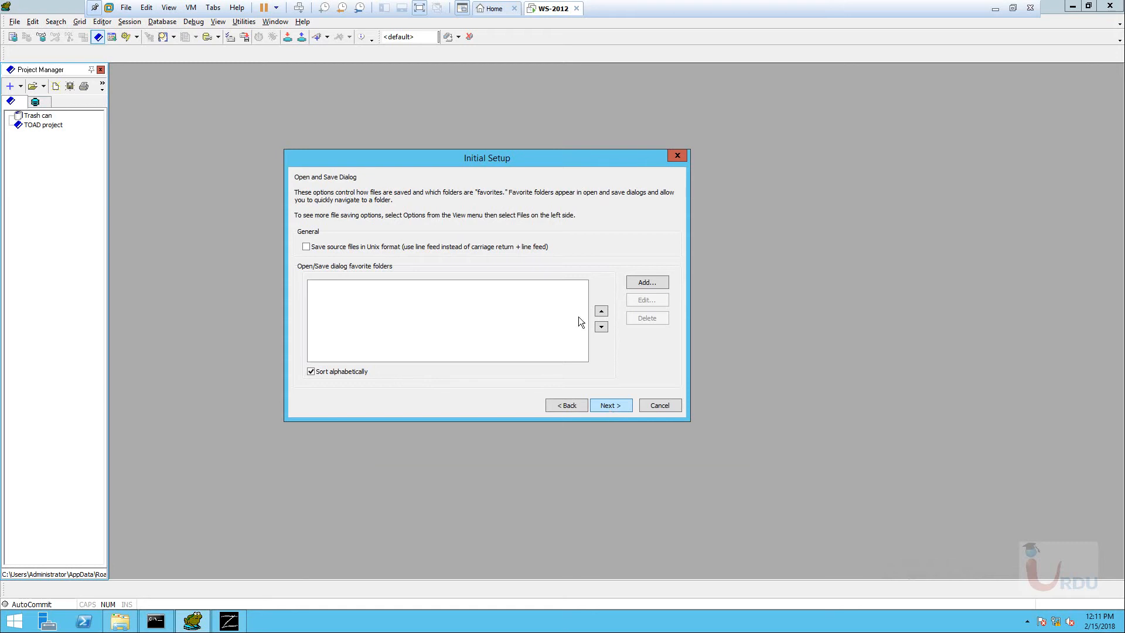
click(611, 406)
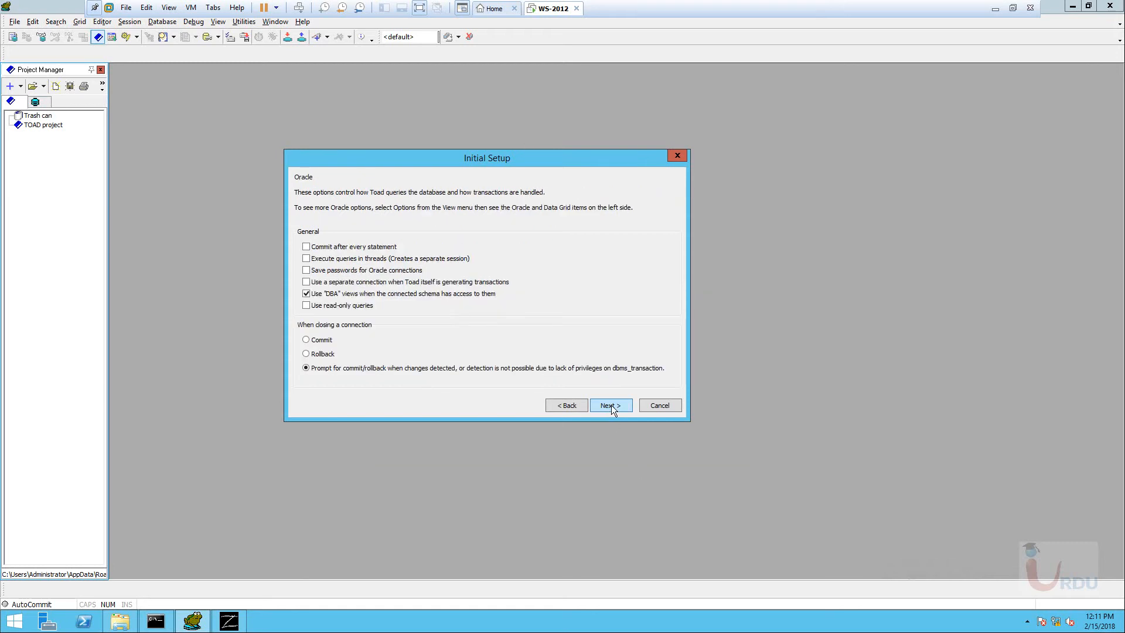
click(610, 405)
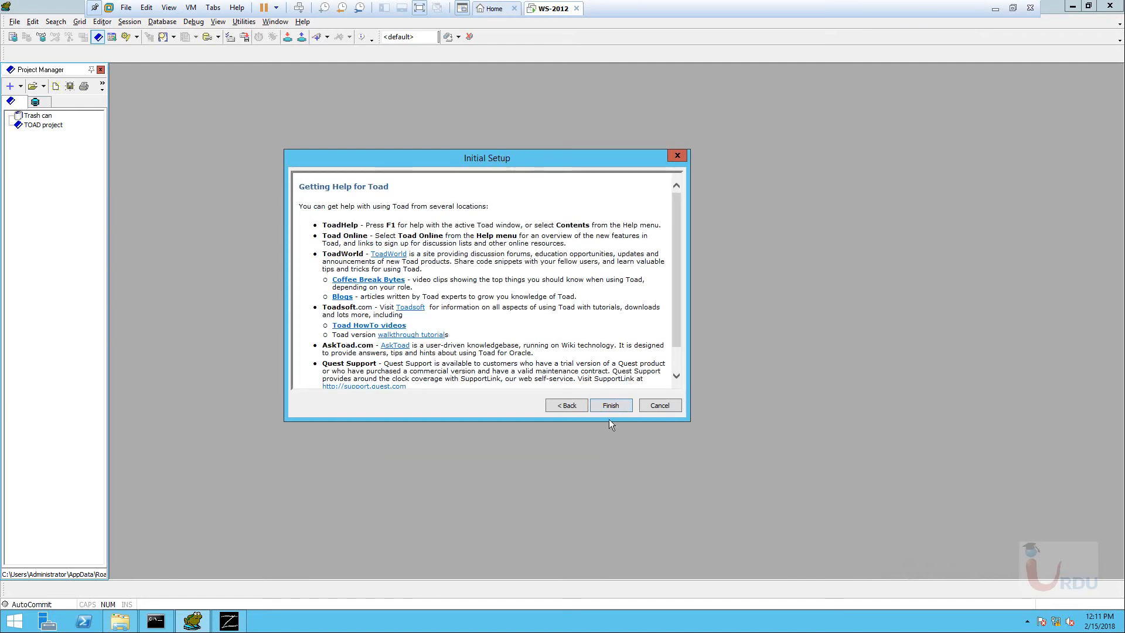
click(610, 404)
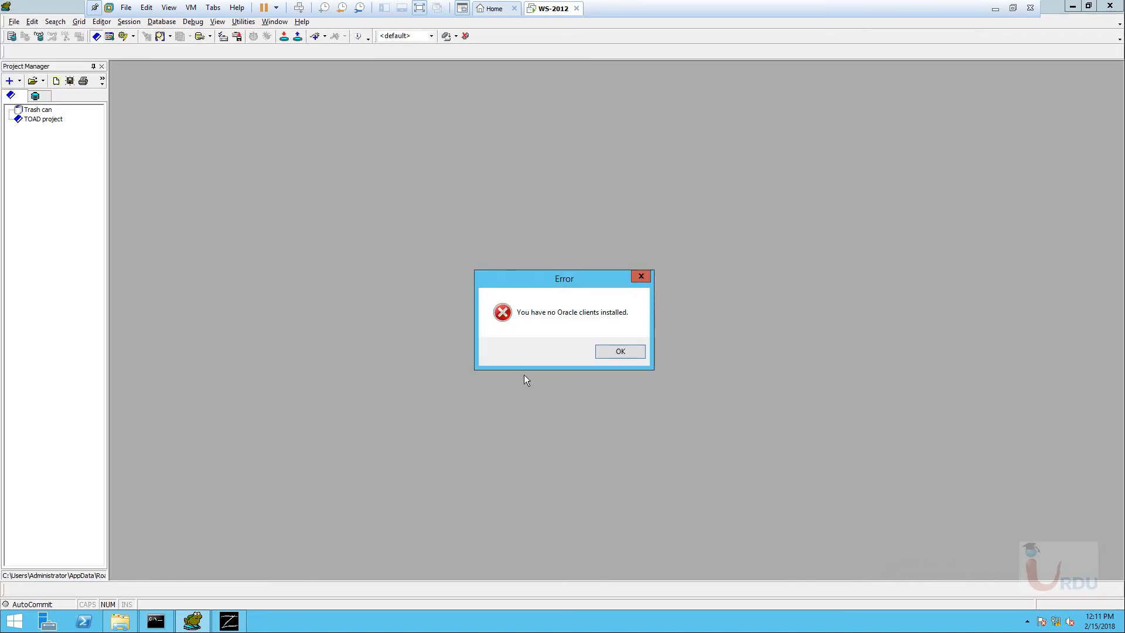
Dismiss the no-Oracle-clients error, then enlarge and reposition the Login window.
drag(554, 279, 390, 162)
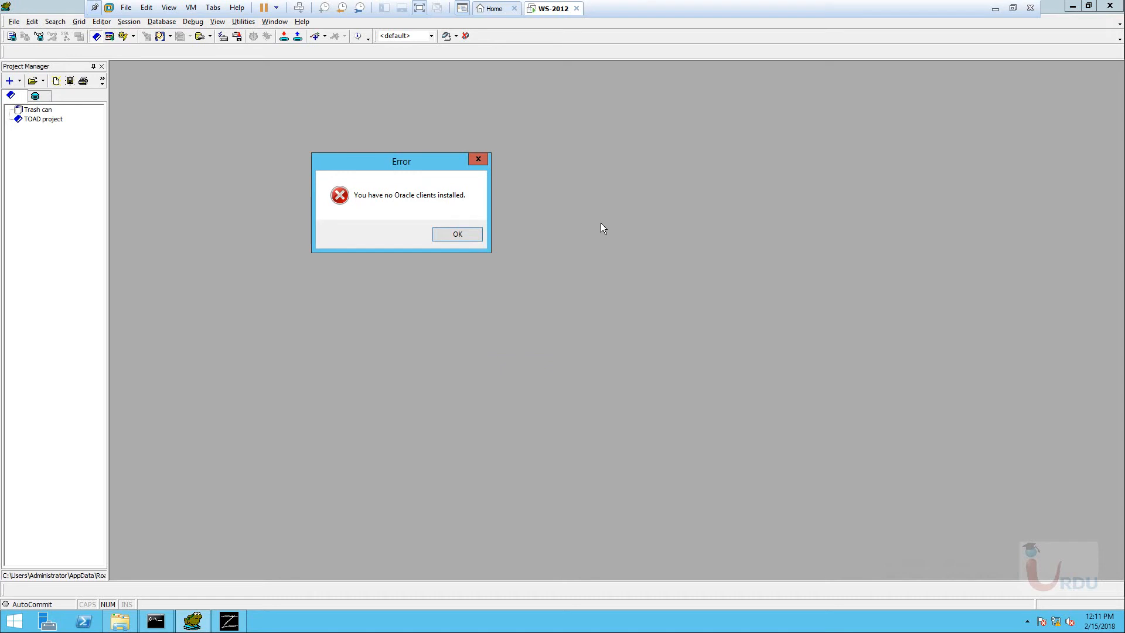
click(457, 235)
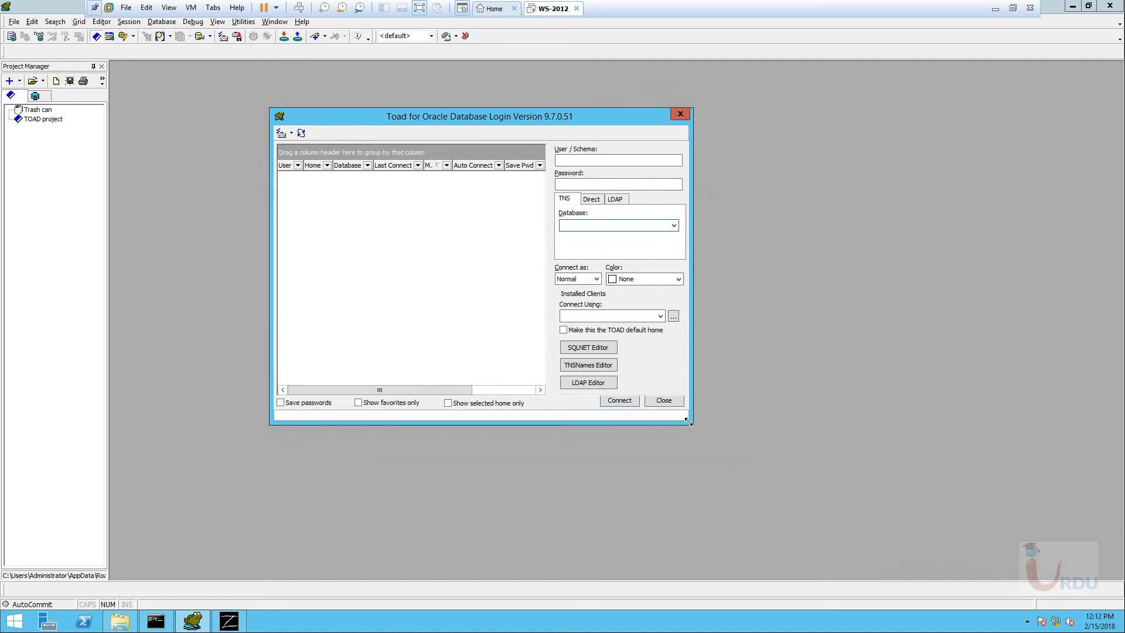
drag(689, 425, 983, 518)
drag(753, 127, 616, 104)
Check the TNS, Direct and LDAP tabs, find no TNS databases, and settle on Direct.
click(746, 177)
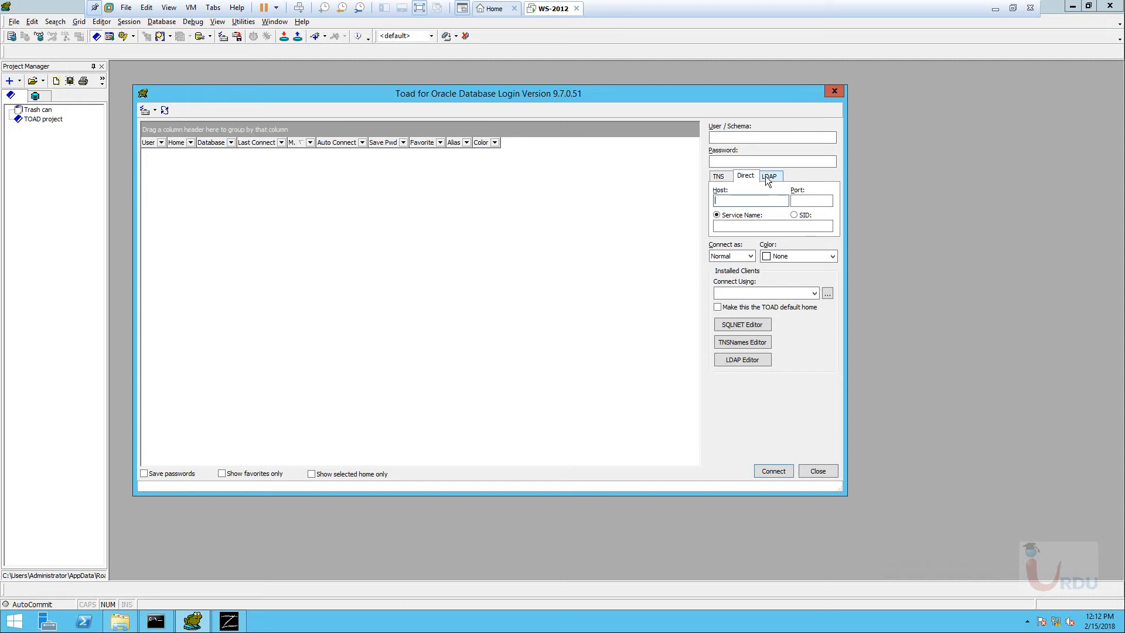
click(769, 177)
click(747, 177)
click(719, 175)
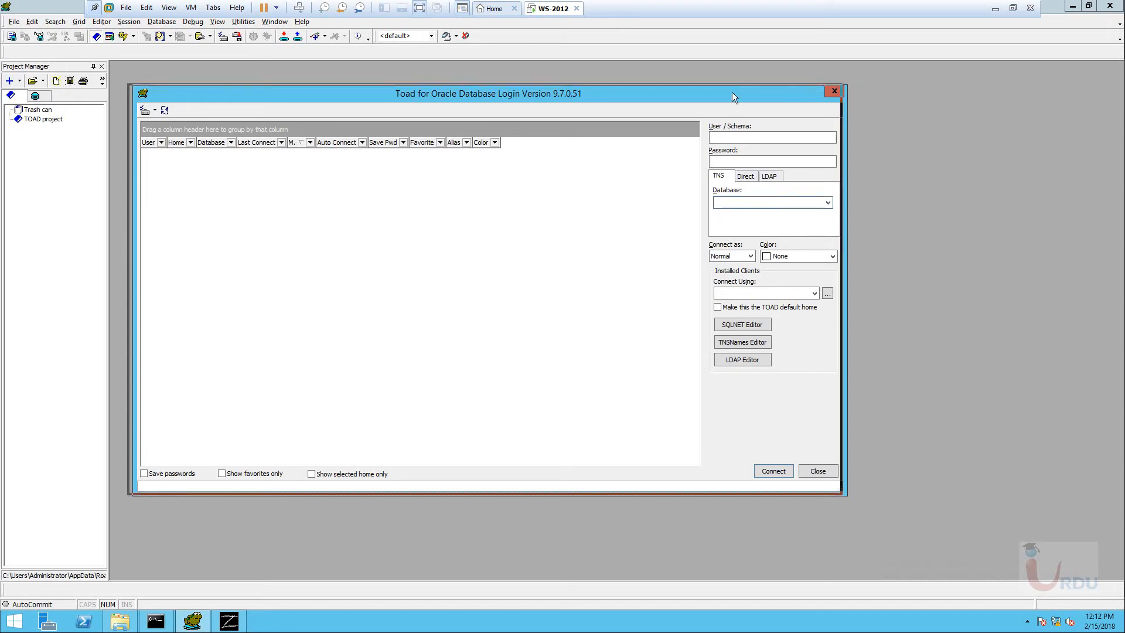
drag(740, 94, 709, 80)
click(712, 190)
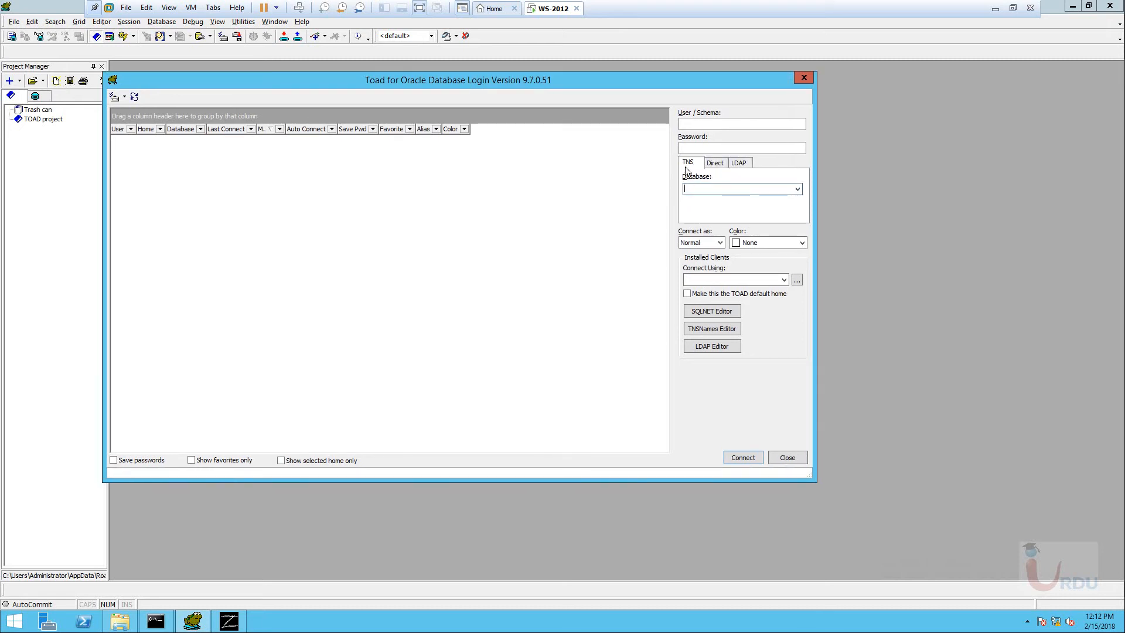
click(798, 189)
click(653, 205)
click(717, 163)
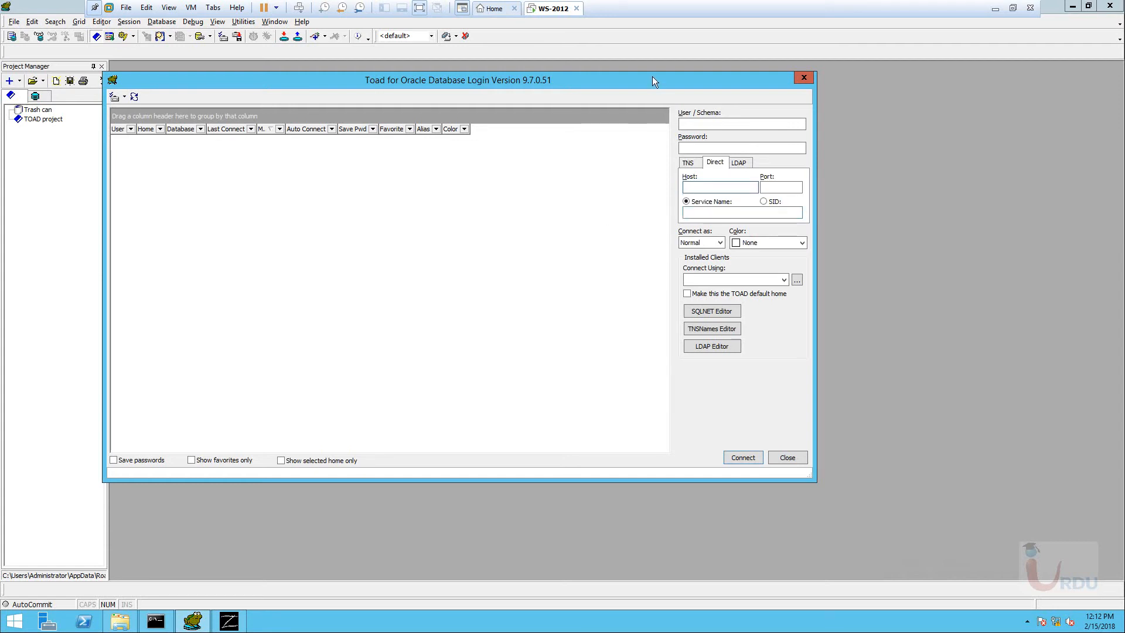
drag(653, 77, 676, 90)
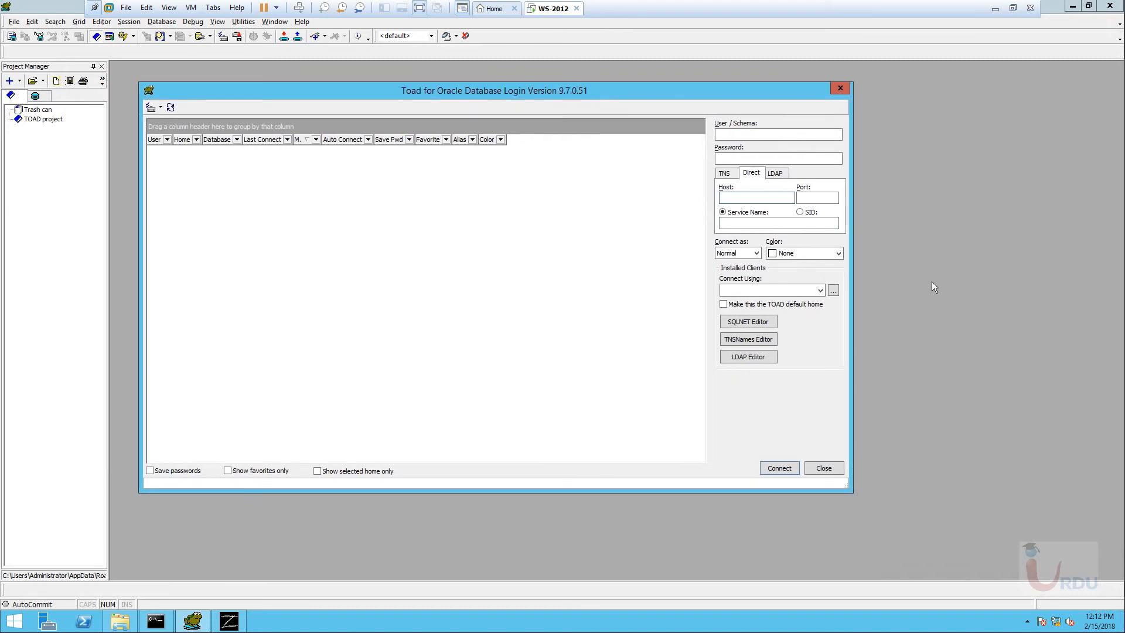
Fill in host OCASR11, service uit04, user system and the account password.
text(OCASR11)
key(Tab)
key(Tab)
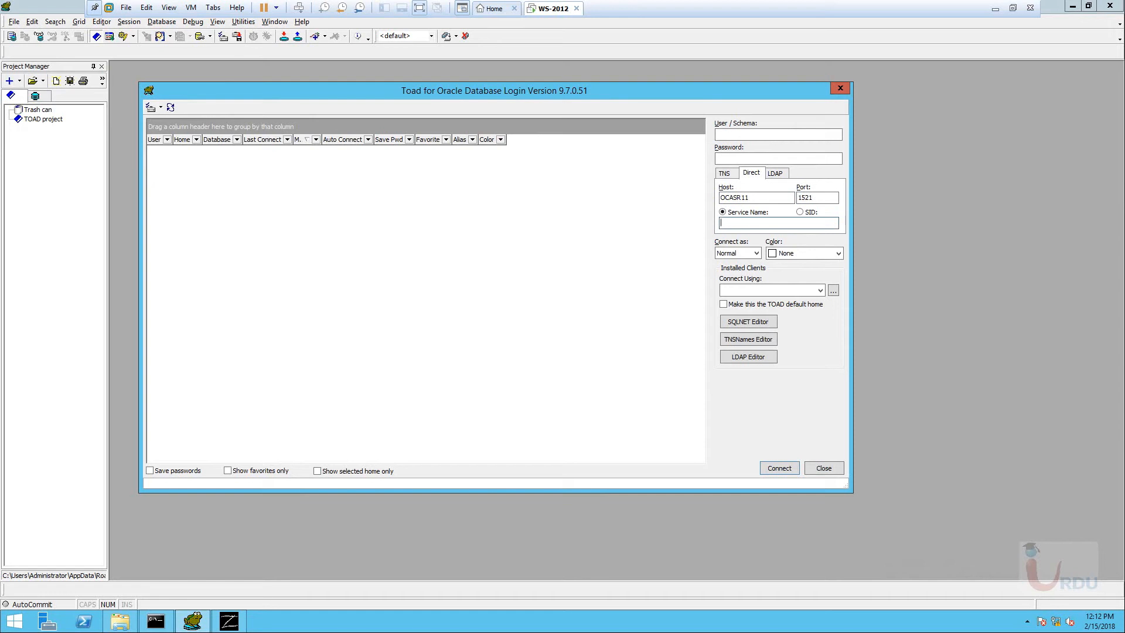
text(uit04)
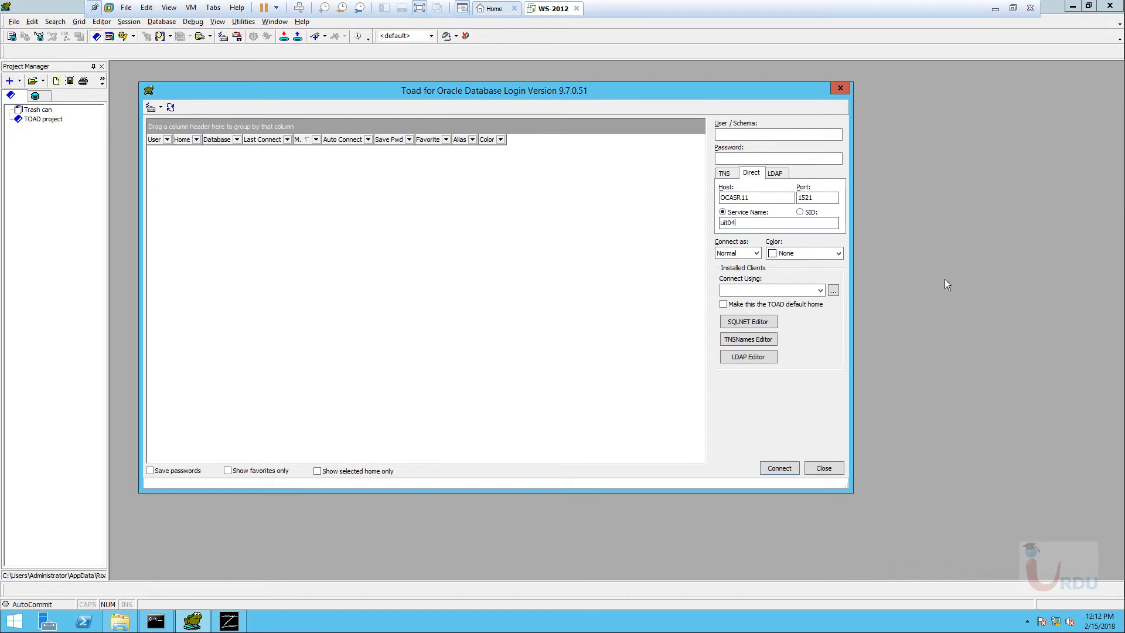
click(820, 290)
click(820, 290)
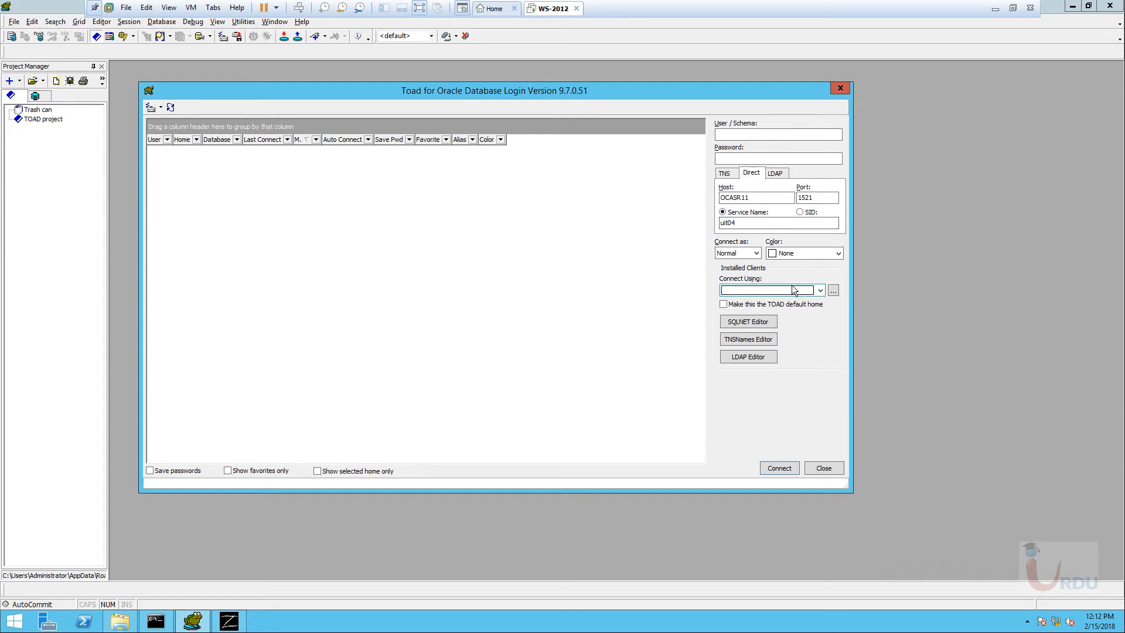
click(729, 136)
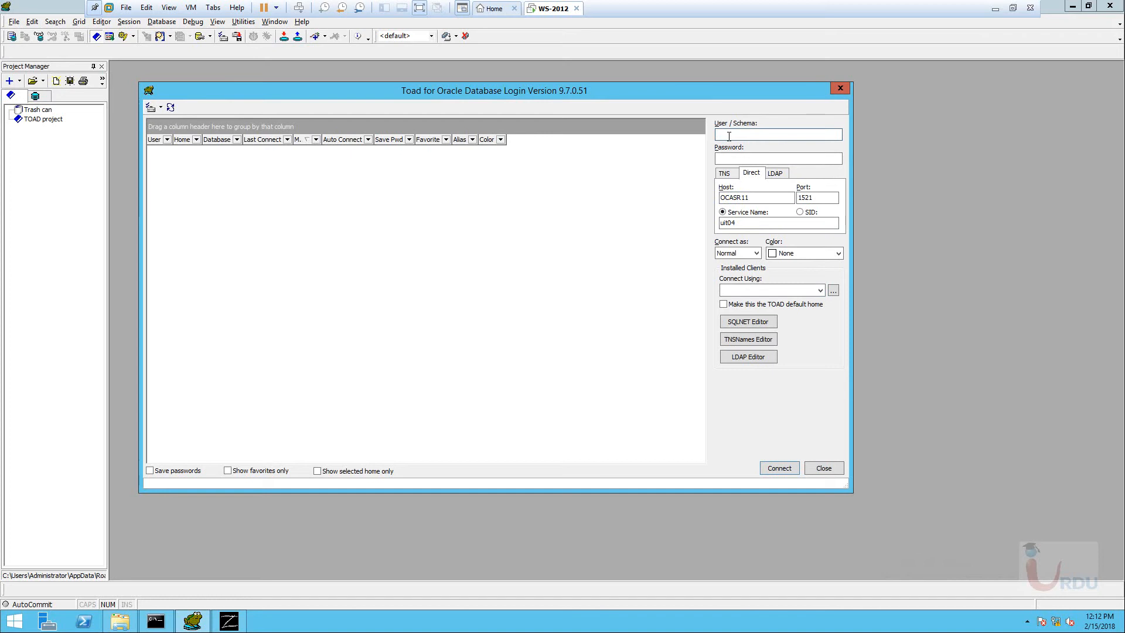
text(system)
key(Tab)
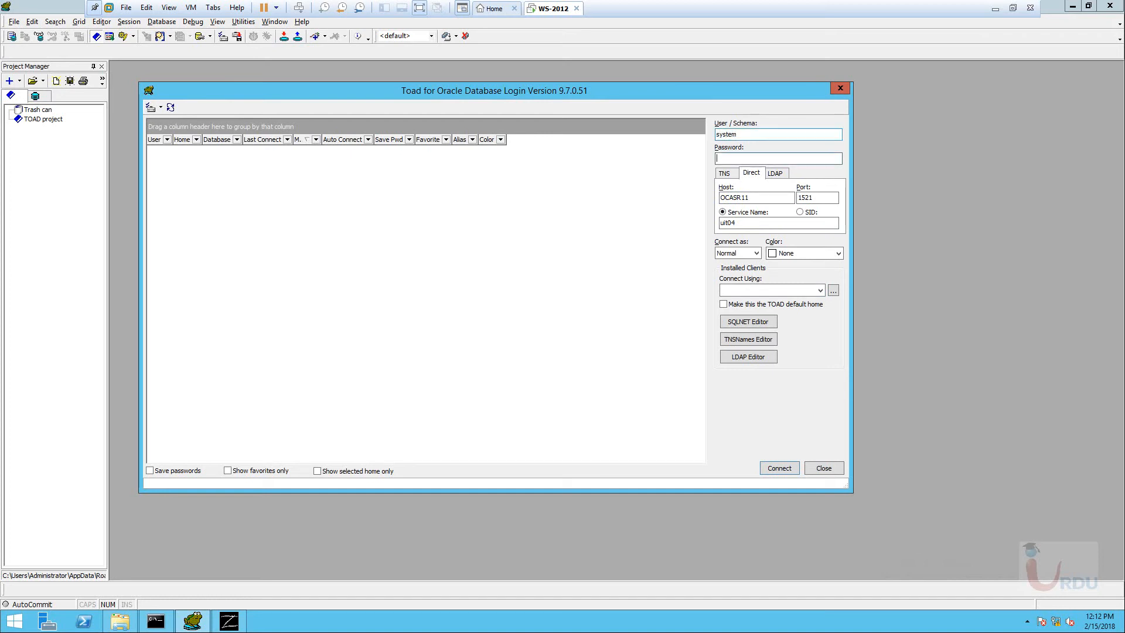
text(oracle)
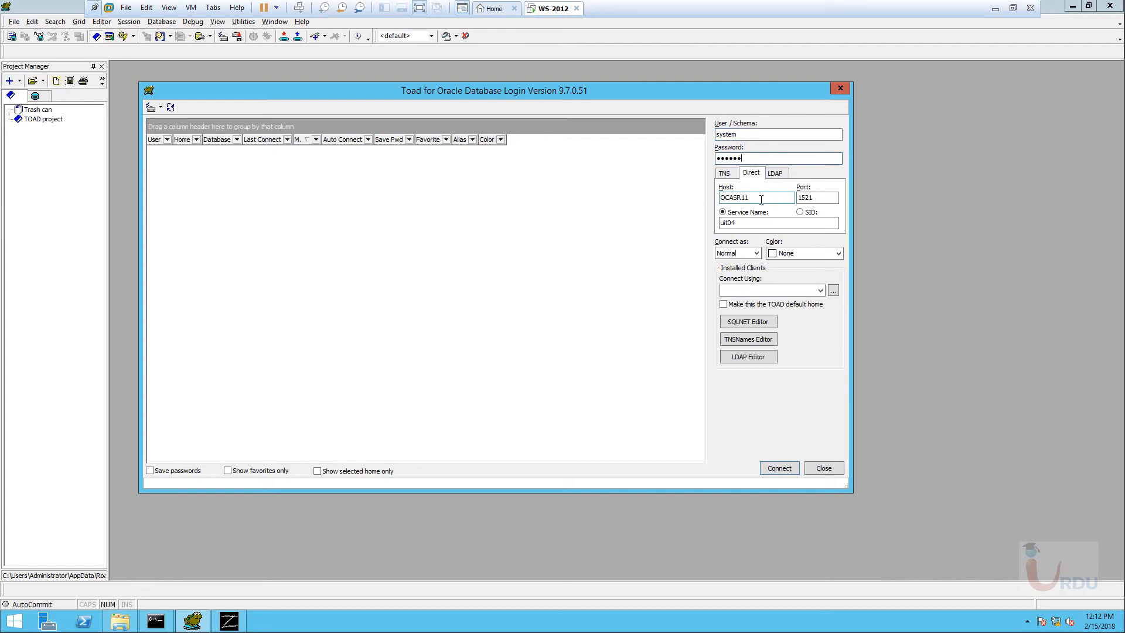
Try connecting by service name and then by SID, dismissing both no-clients errors.
click(780, 469)
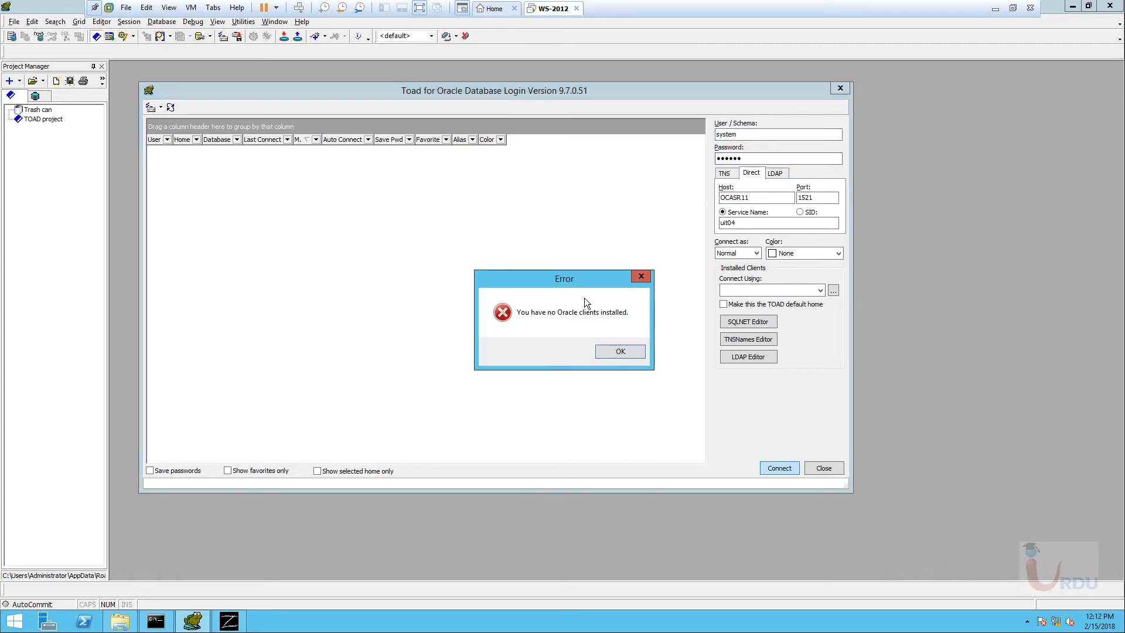
click(611, 350)
click(801, 214)
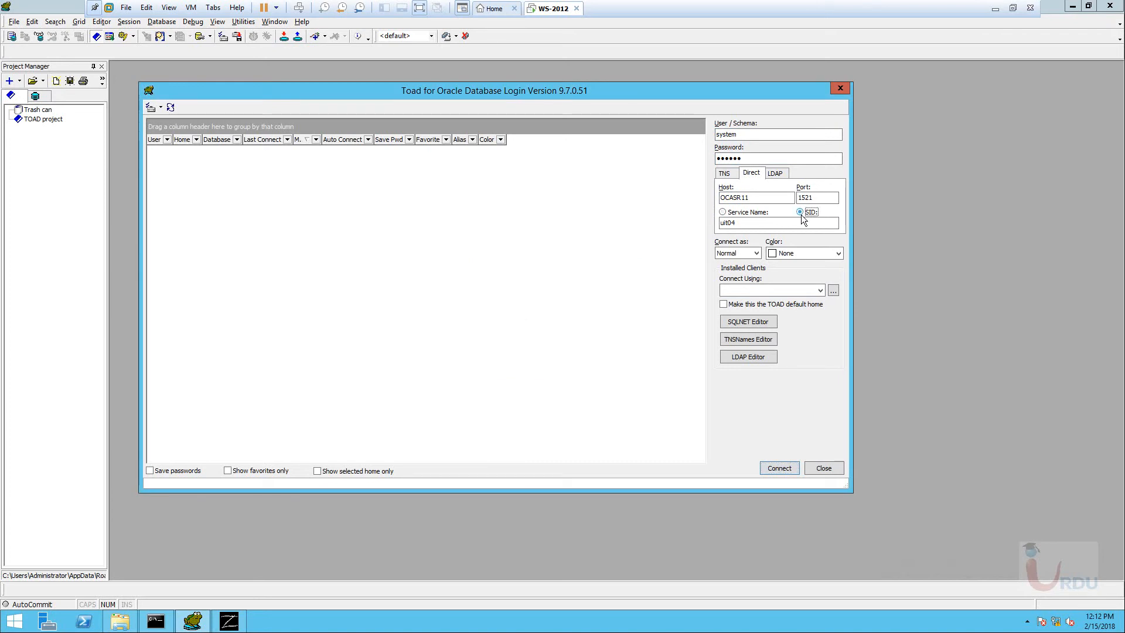
click(780, 467)
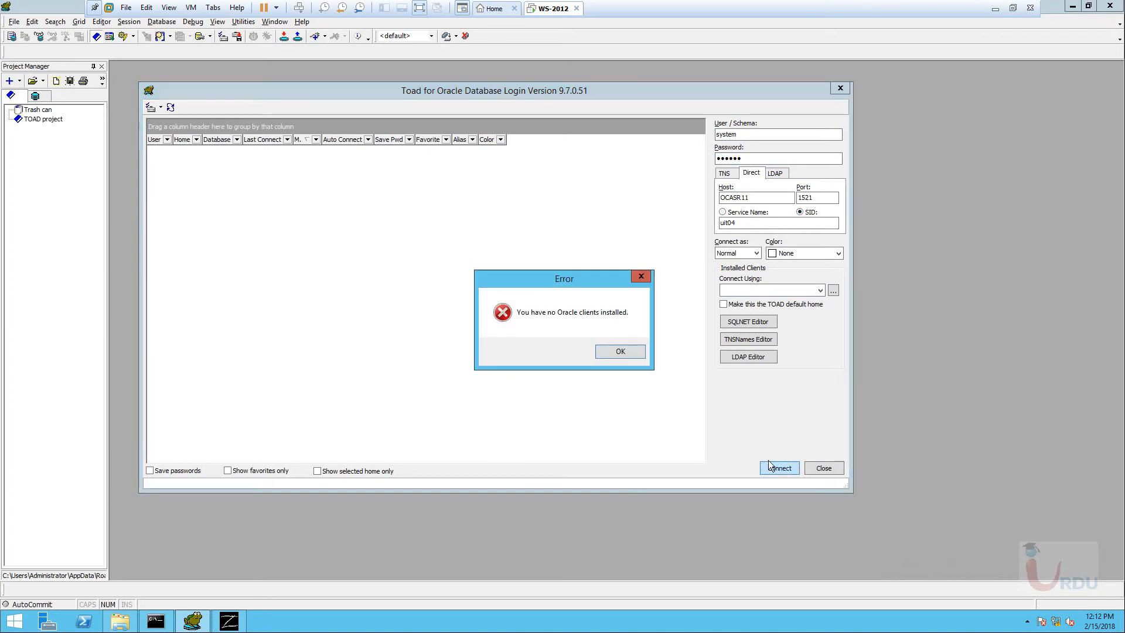
click(620, 354)
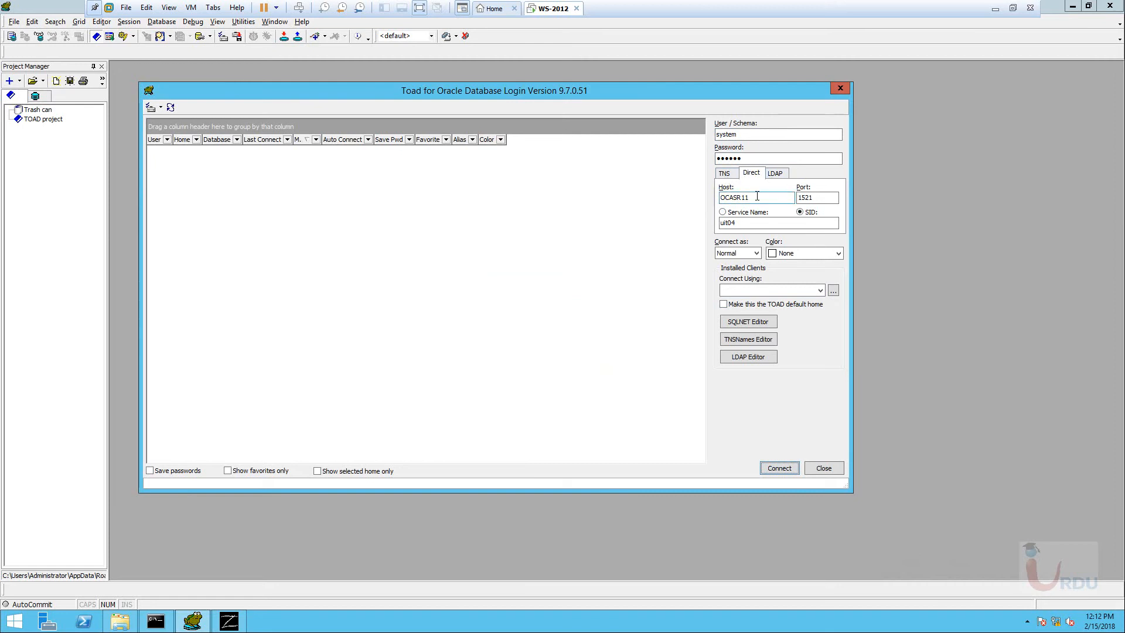
Change the host to IP 172.16.31.104 and retry, getting the same error.
key(alt+h)
text(172.16)
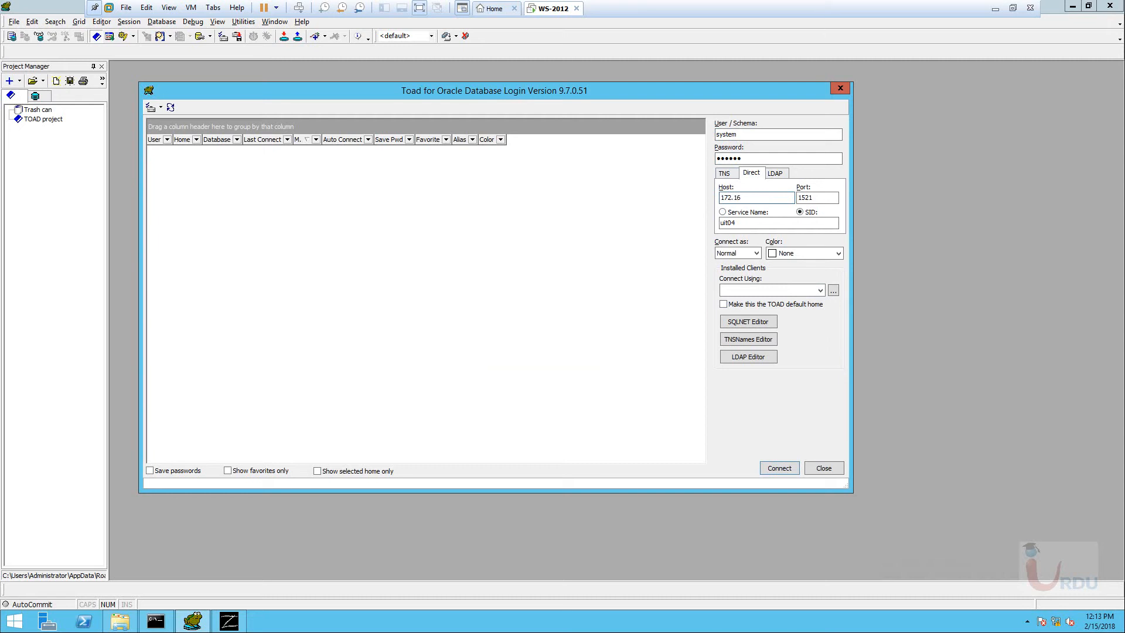
text(.31.104)
click(787, 473)
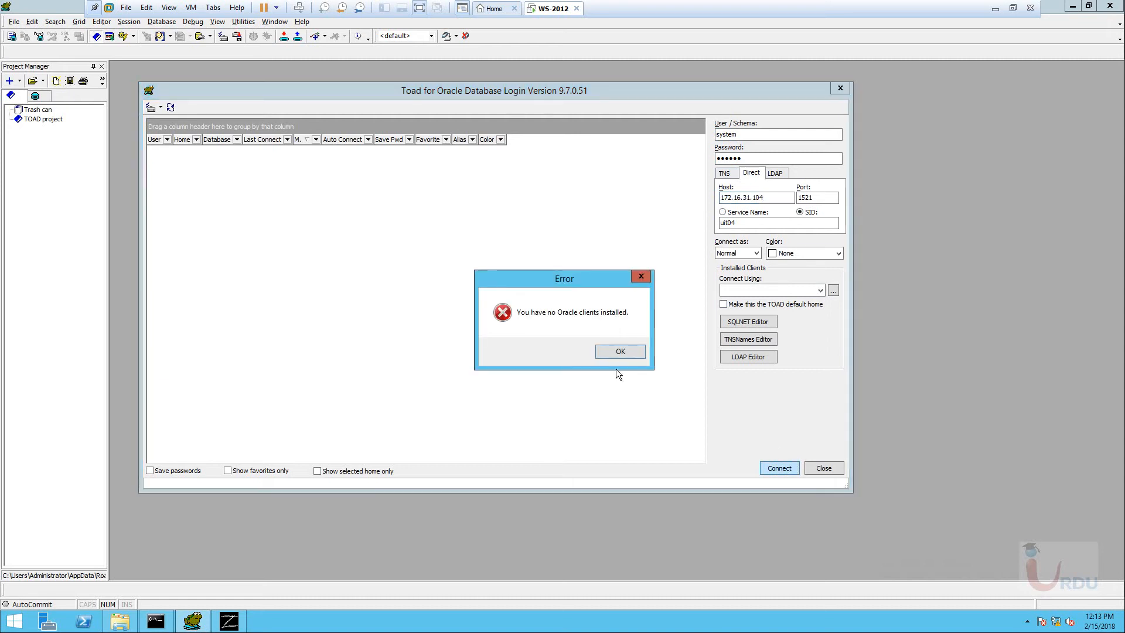
click(613, 351)
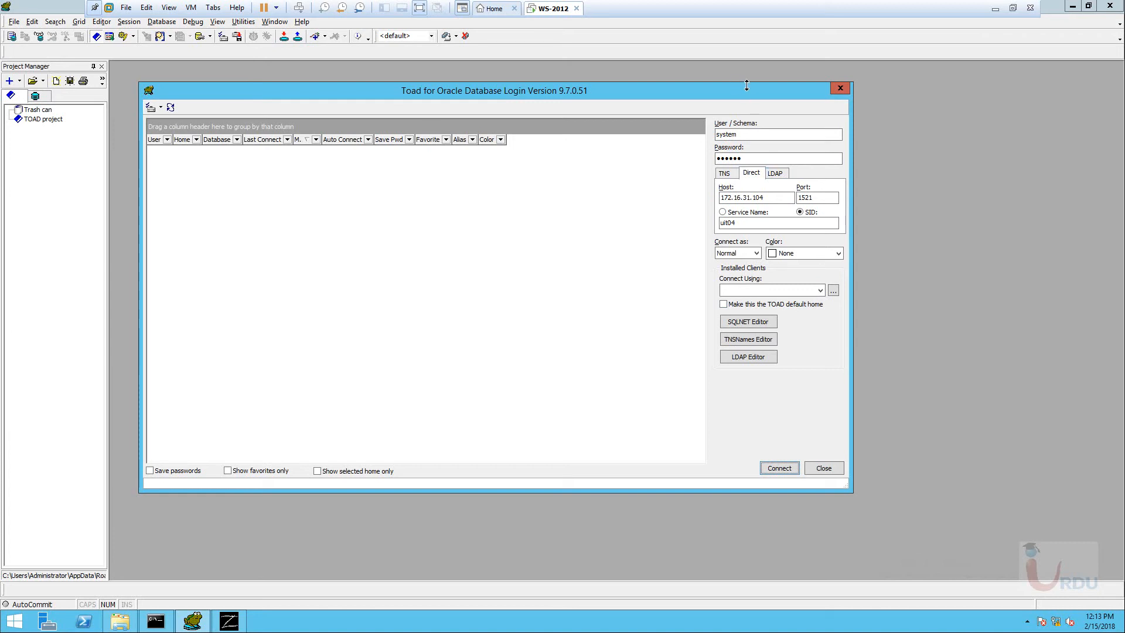
click(743, 223)
drag(679, 96, 719, 101)
click(862, 296)
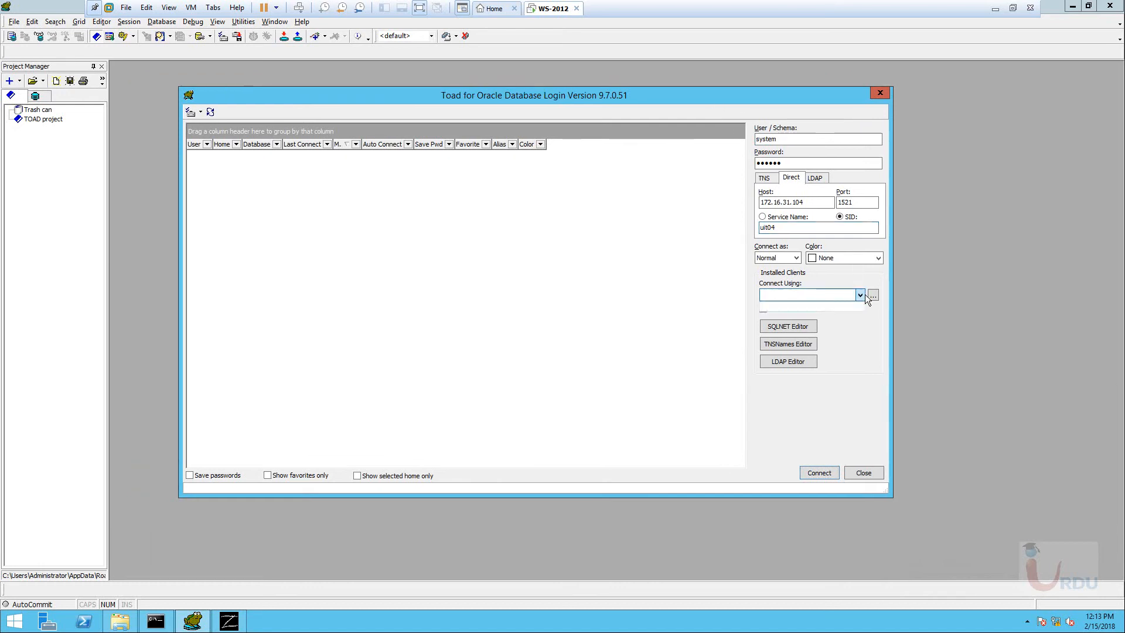
click(861, 295)
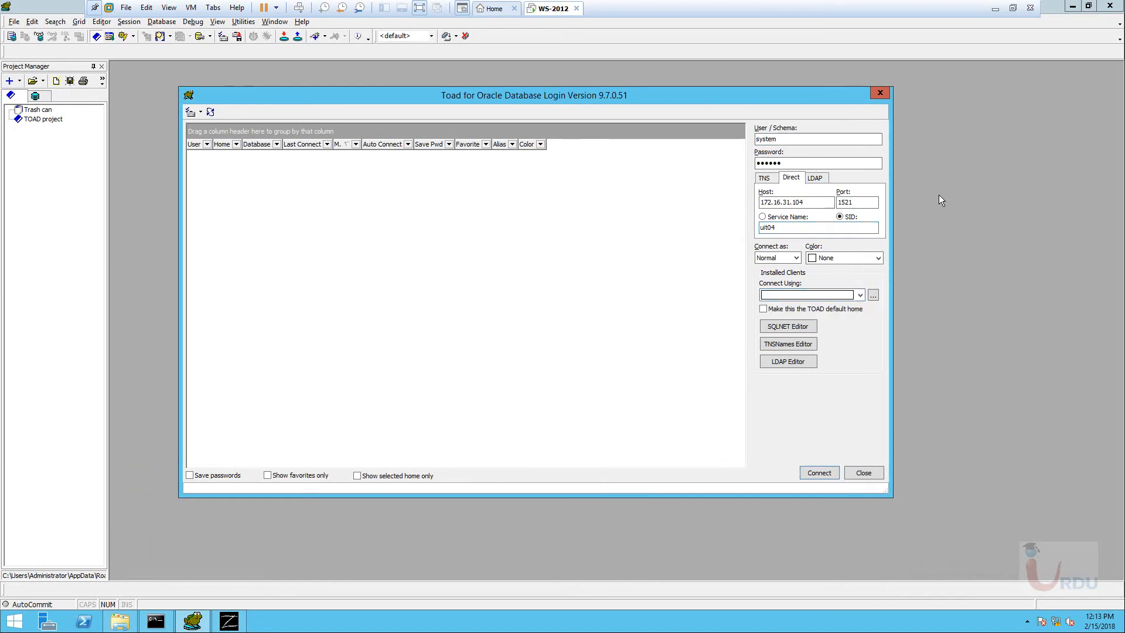
click(814, 180)
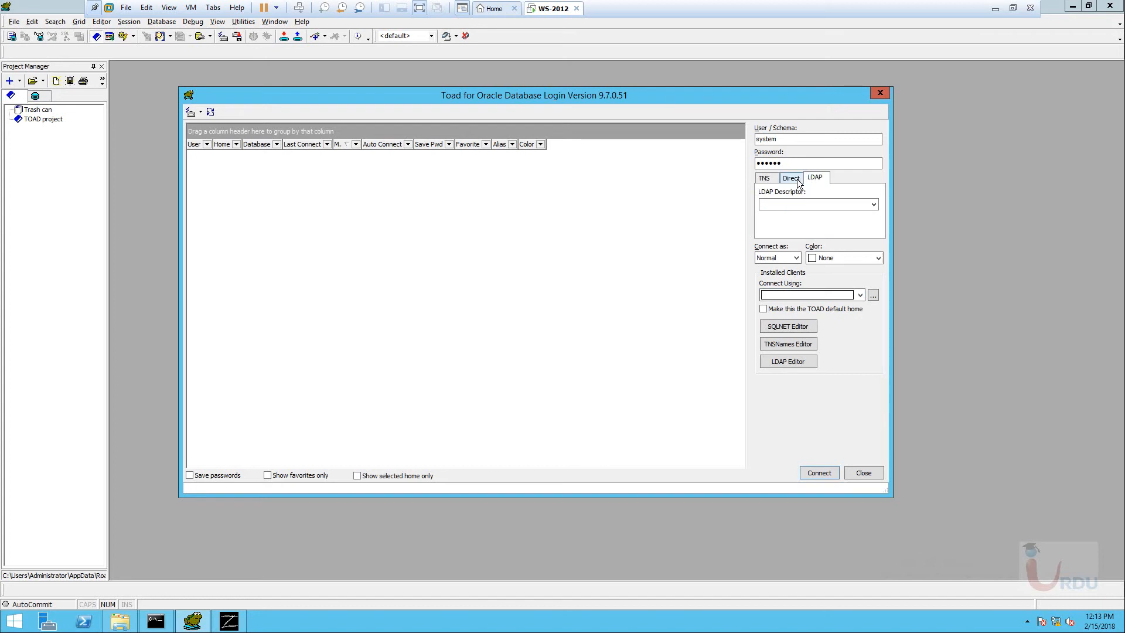
click(873, 204)
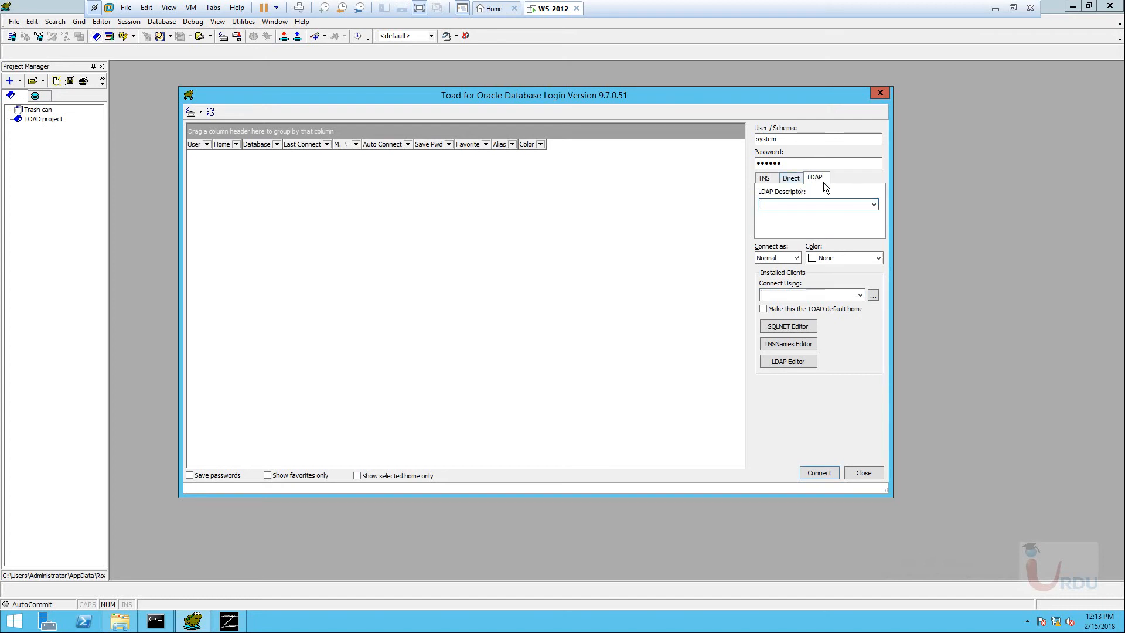
click(796, 178)
click(813, 178)
click(788, 177)
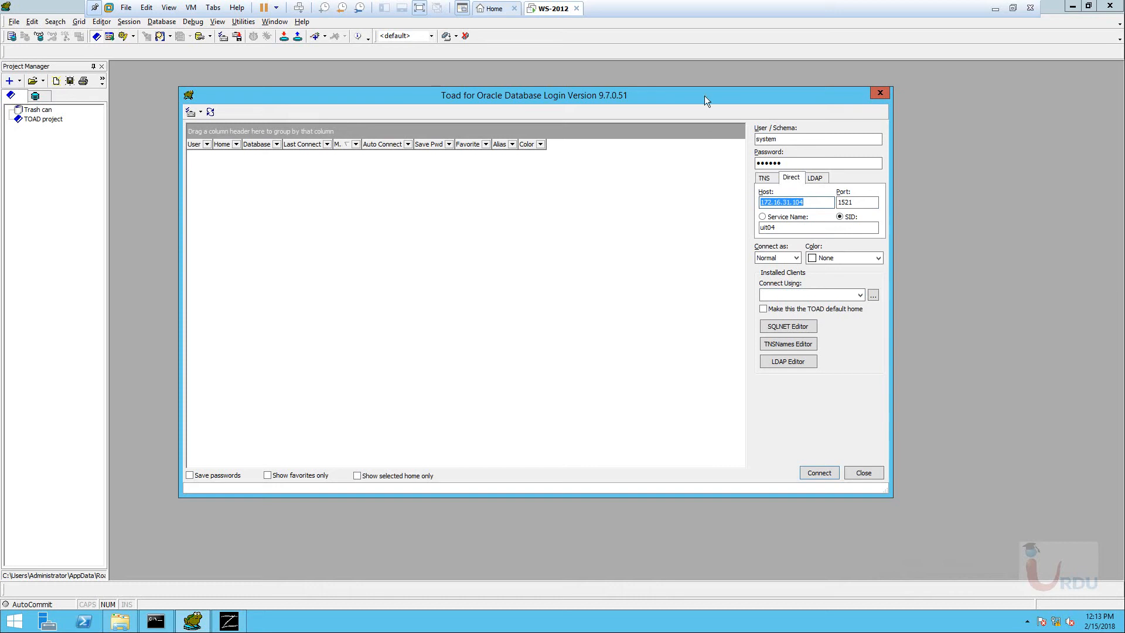
drag(705, 96, 677, 88)
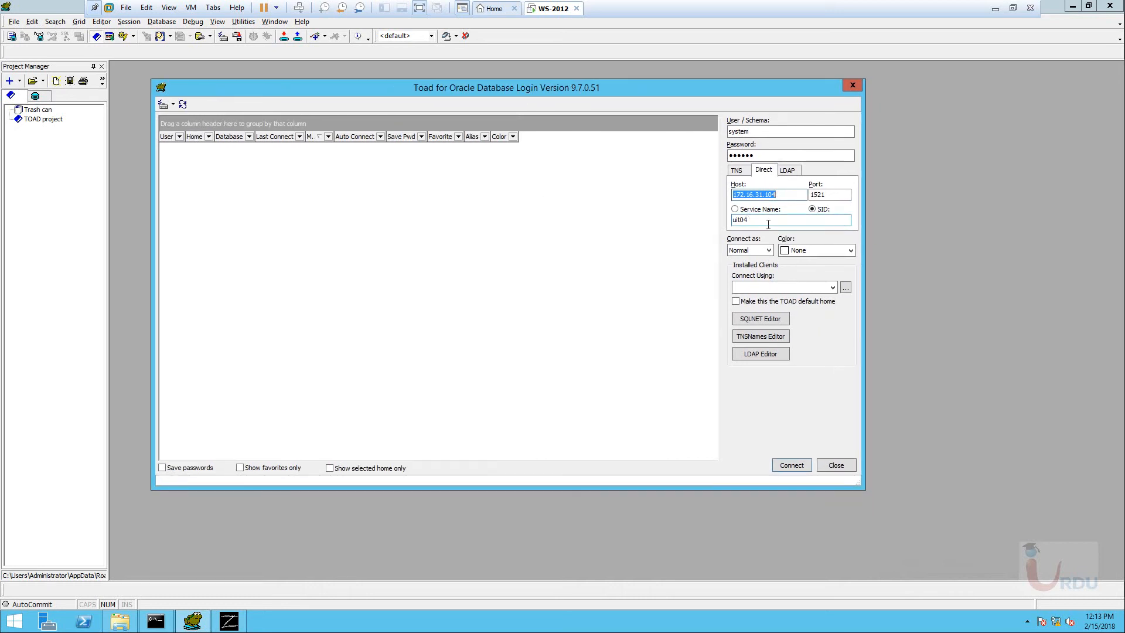
click(768, 224)
double_click(772, 220)
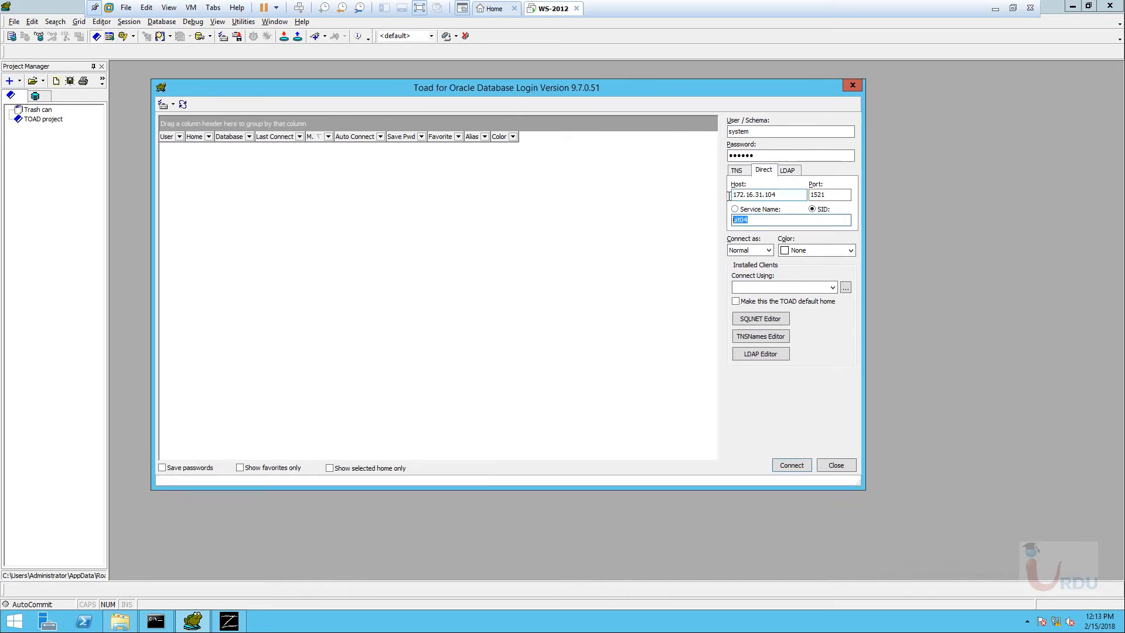
click(733, 194)
drag(659, 88, 708, 87)
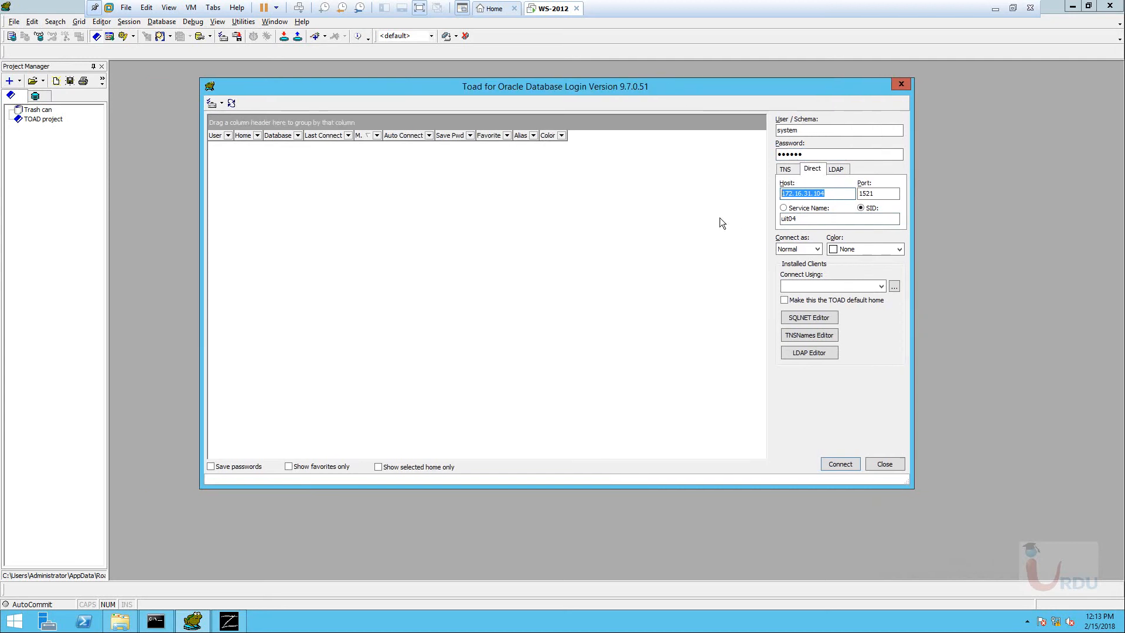
click(862, 219)
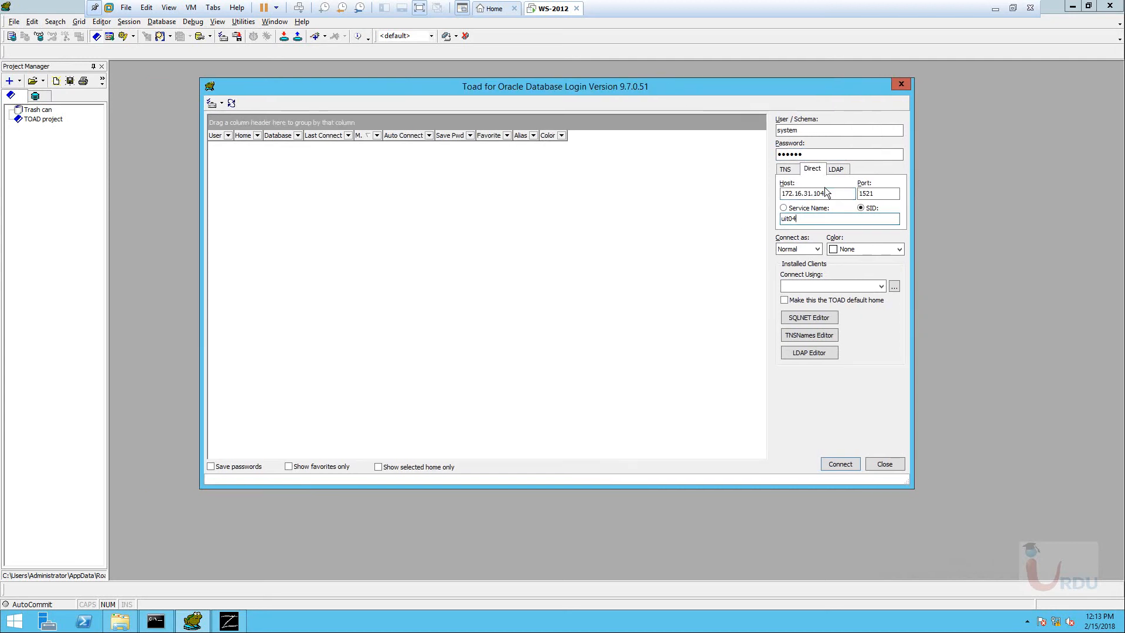
click(115, 622)
Browse to C:\app\product\11.2.0\dbhome_1\NETWORK\ADMIN in File Explorer.
click(35, 122)
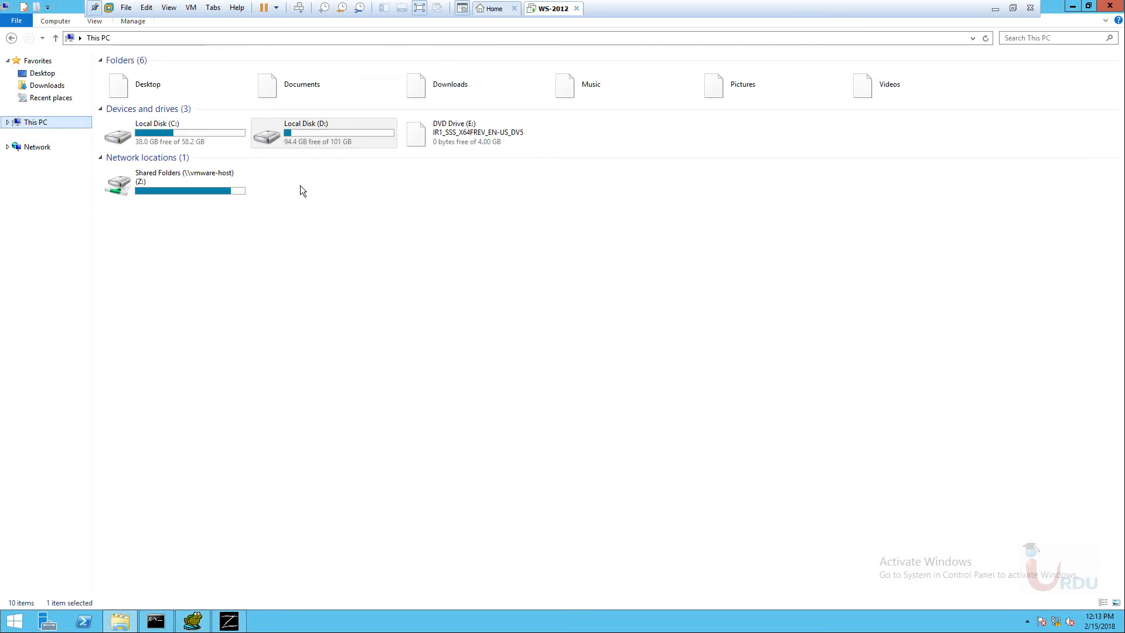
click(162, 136)
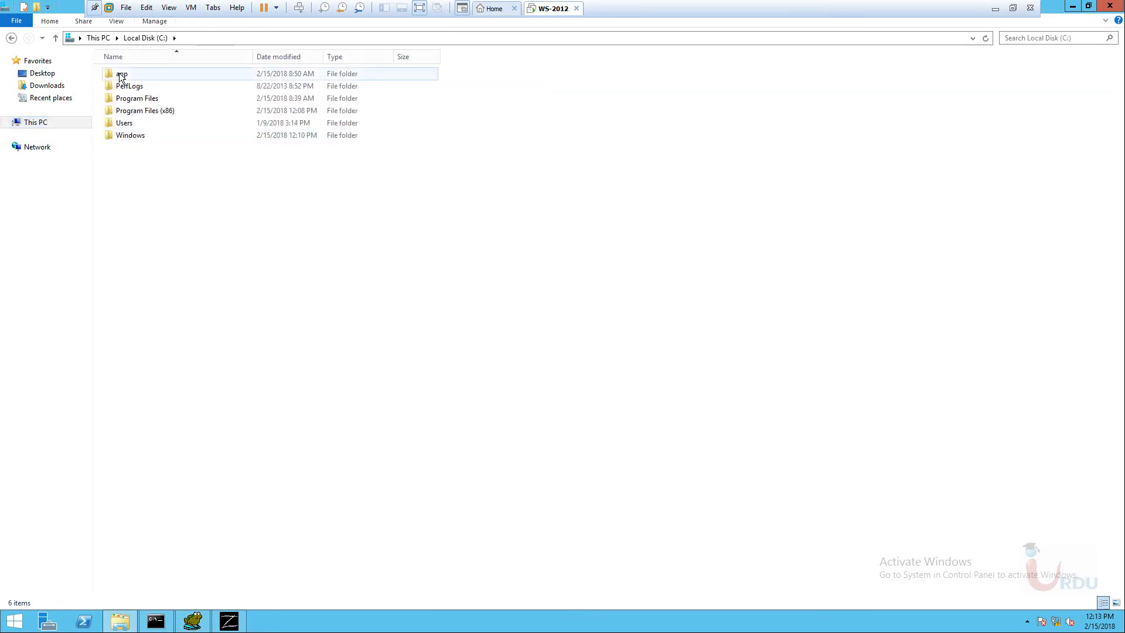
double_click(121, 75)
double_click(122, 148)
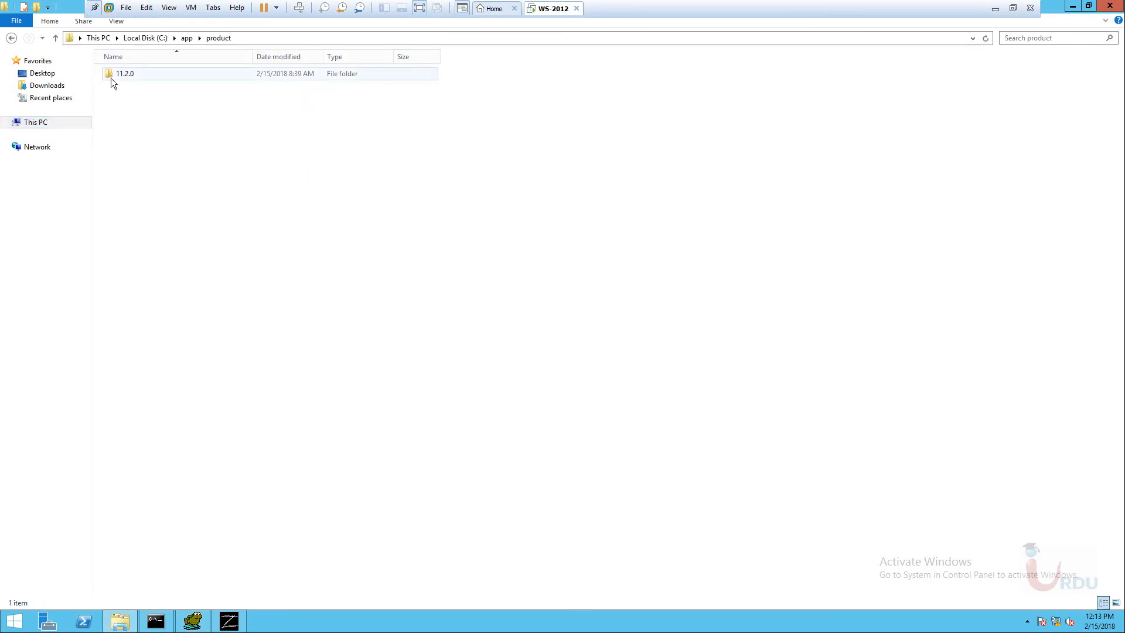
double_click(114, 74)
double_click(117, 73)
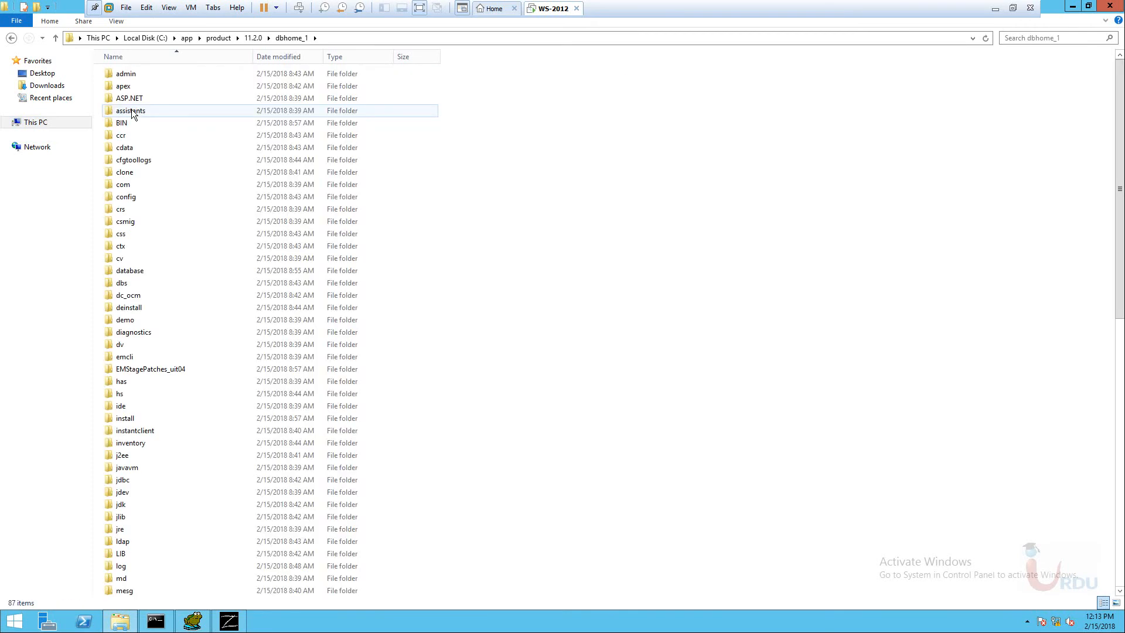
click(131, 110)
key(n)
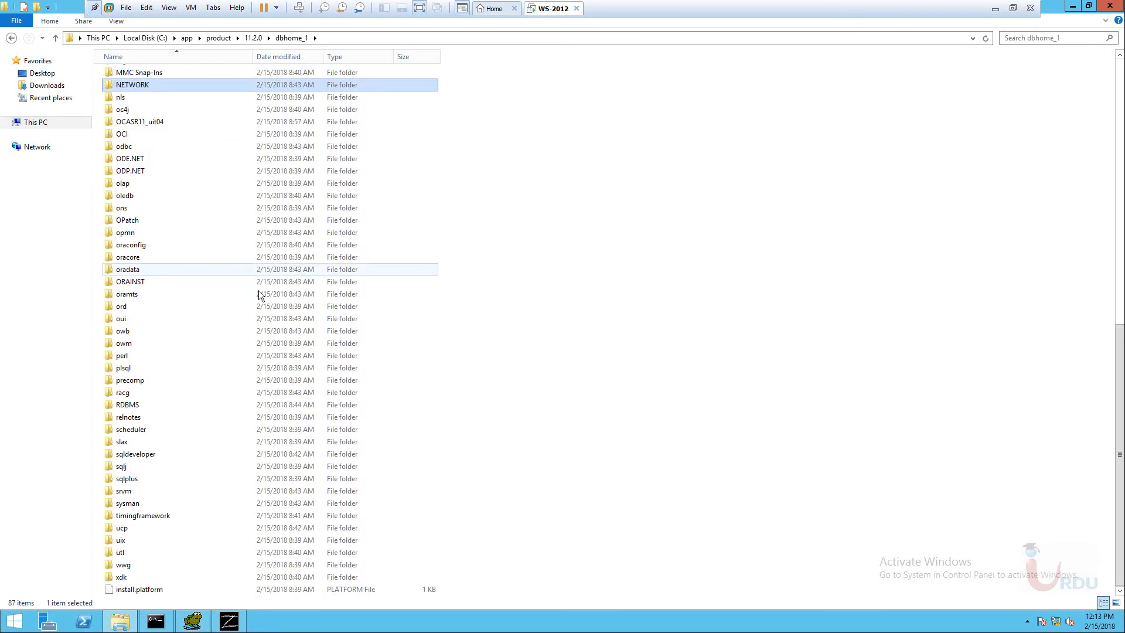
double_click(139, 86)
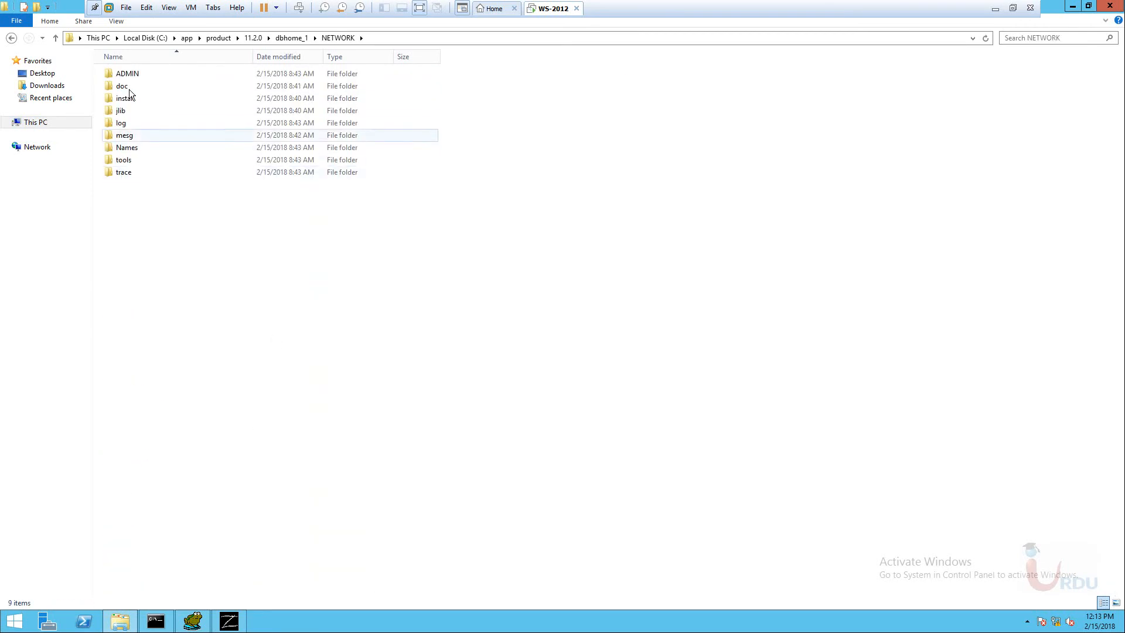
double_click(126, 74)
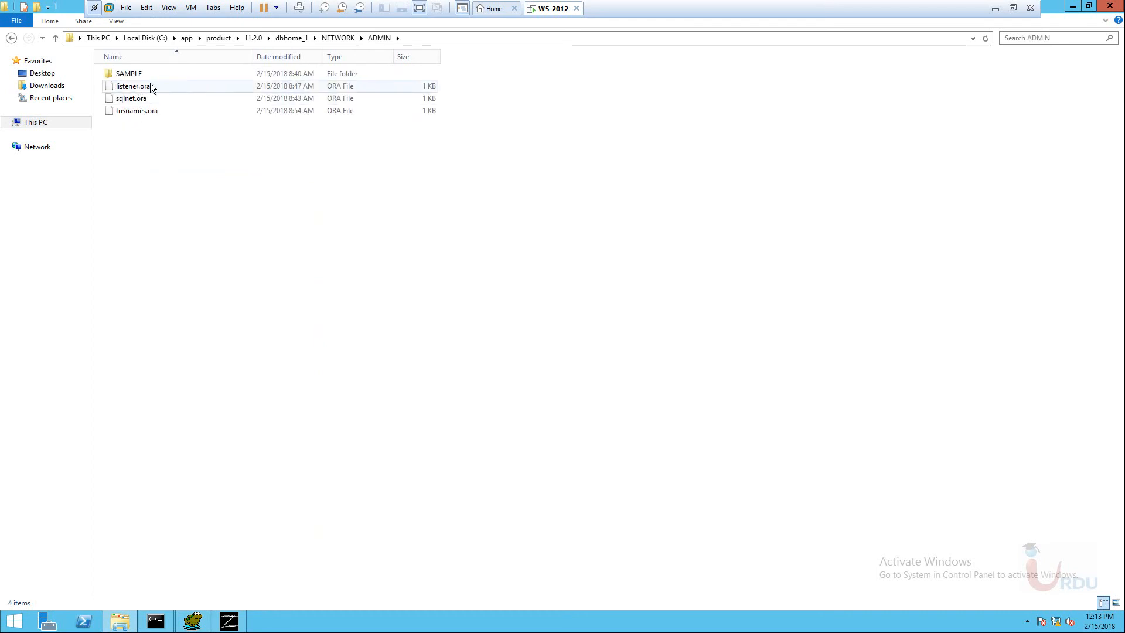
Open tnsnames.ora in Notepad to show the UIT04 entry (host OCASR11, port 1521).
click(142, 112)
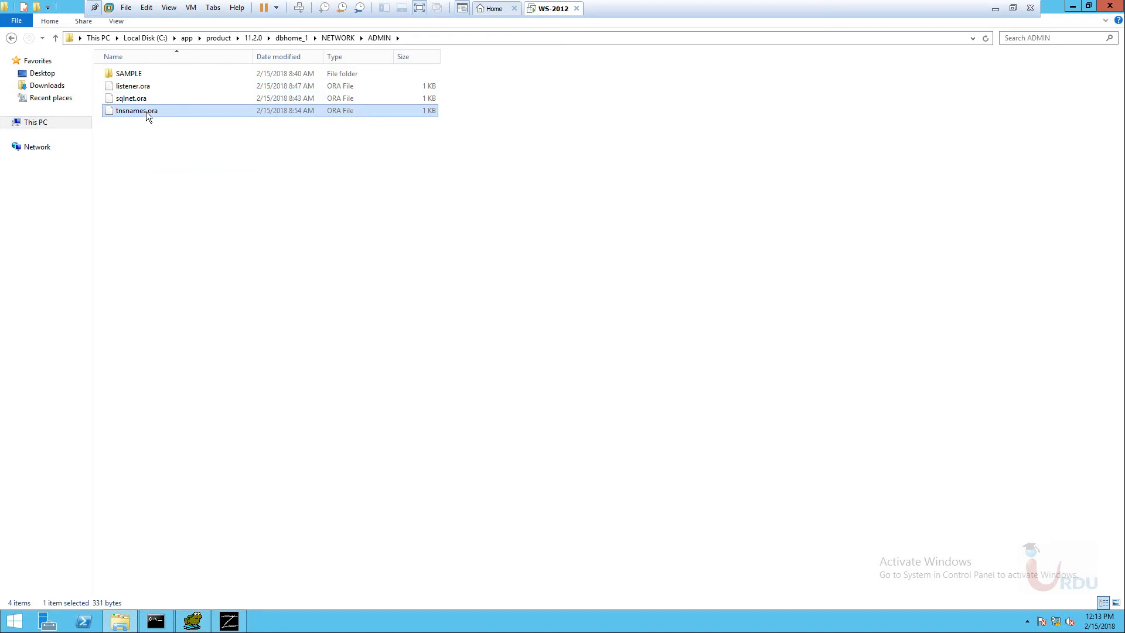
key(Return)
click(485, 234)
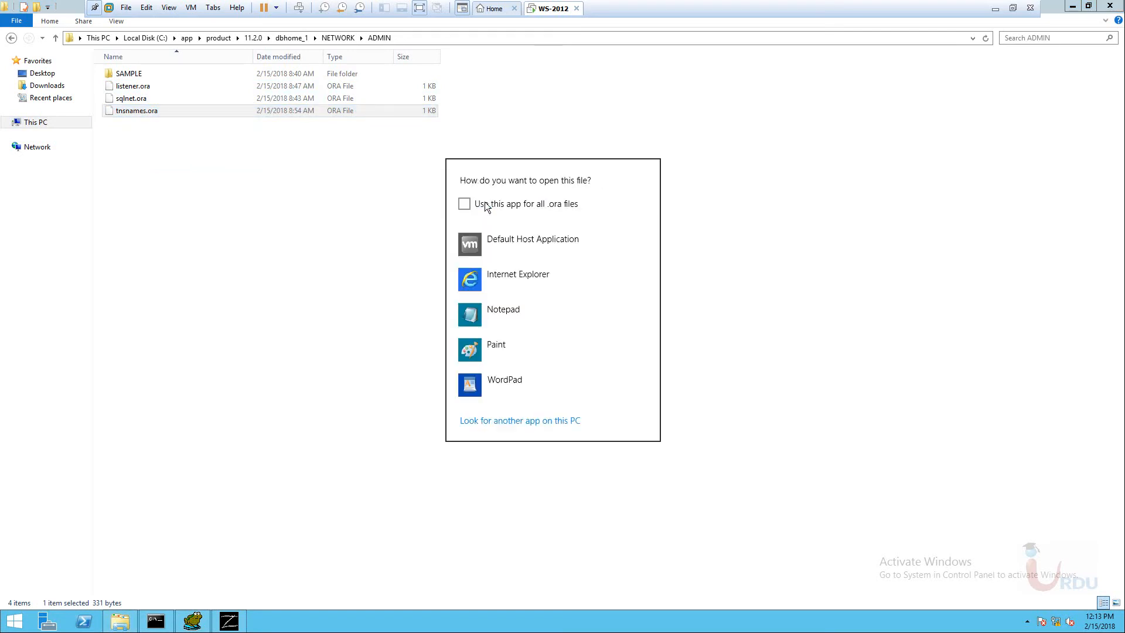
click(499, 326)
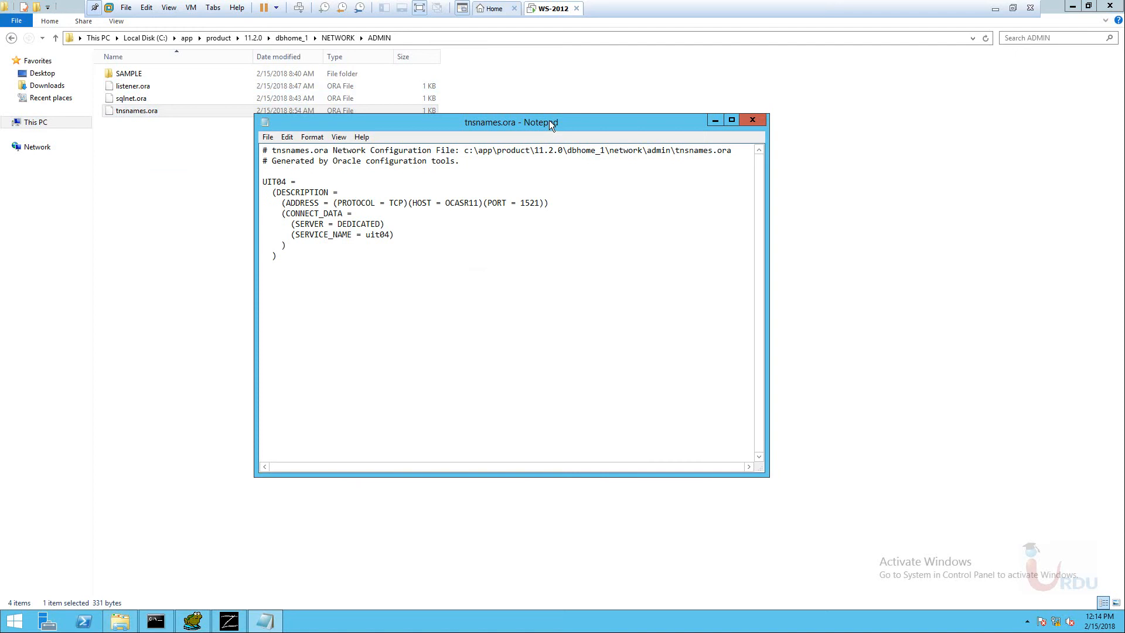
Review the UIT04 entry in tnsnames.ora, then replace the Toad login's host IP with localhost.
drag(550, 121, 523, 122)
click(505, 261)
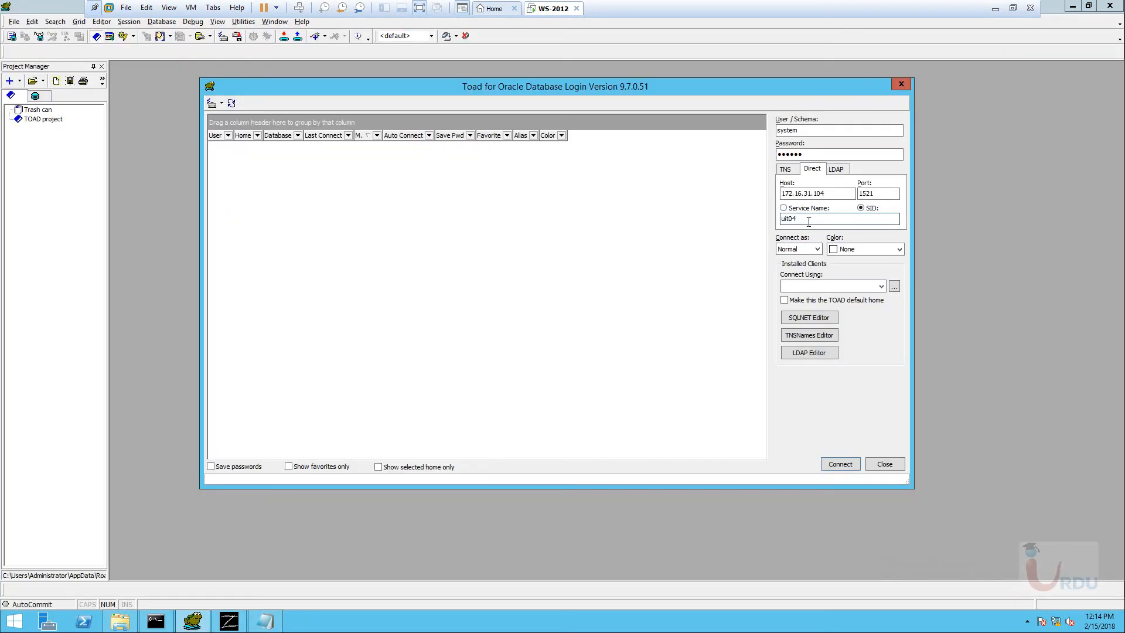
drag(833, 194, 695, 194)
text(ocalhost)
Try connecting, dismiss the no-Oracle-clients error, then exit Toad and close File Explorer.
click(846, 467)
click(619, 353)
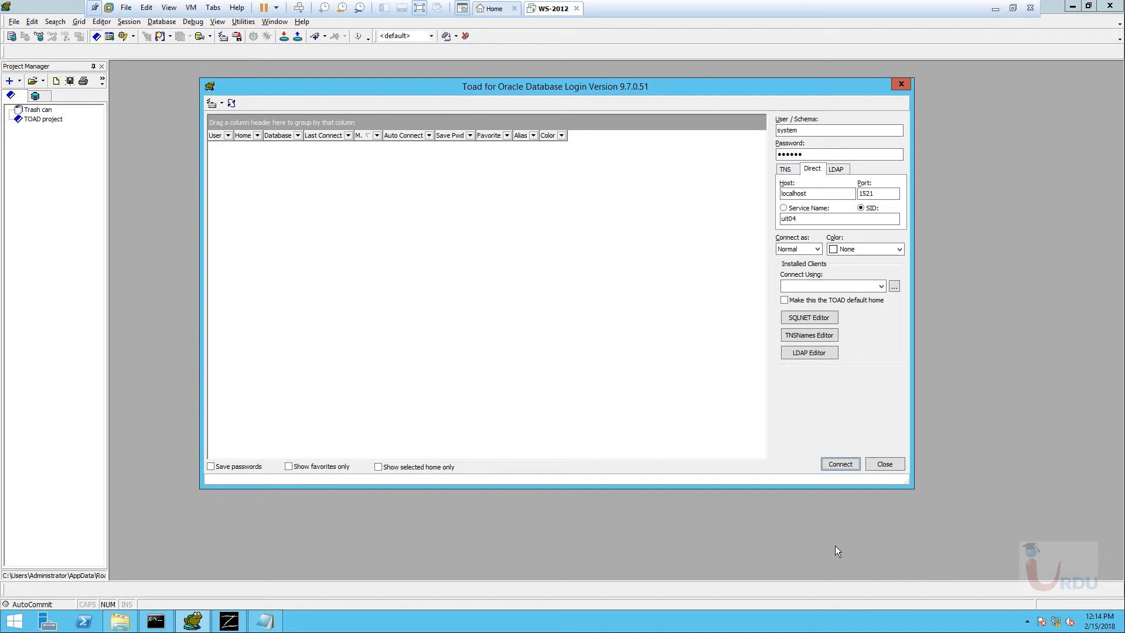
click(885, 464)
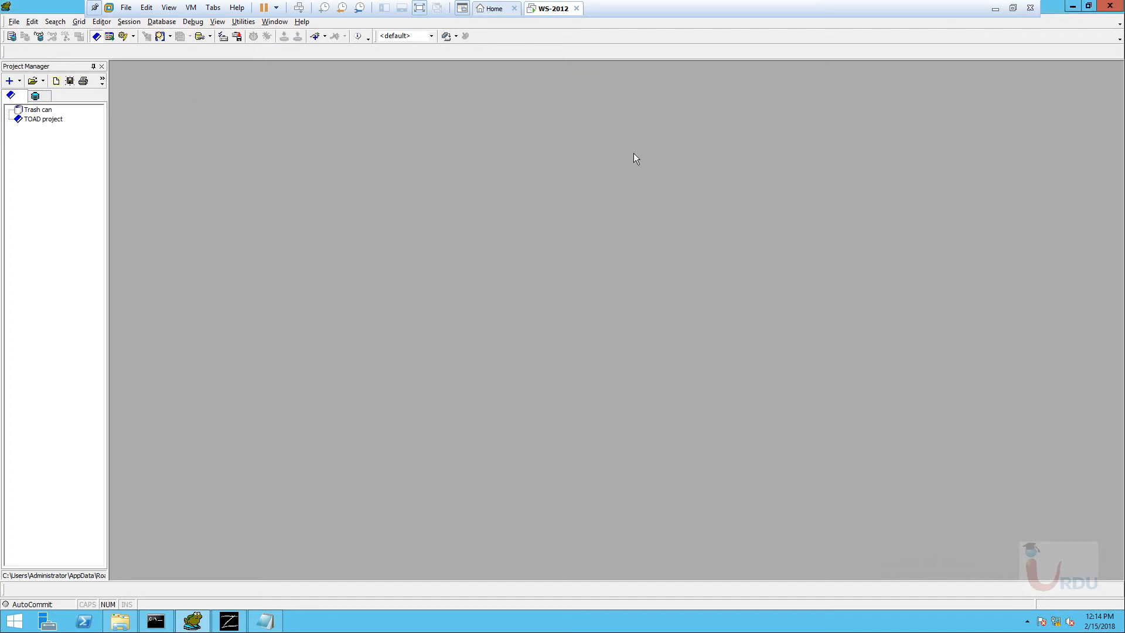
click(1111, 7)
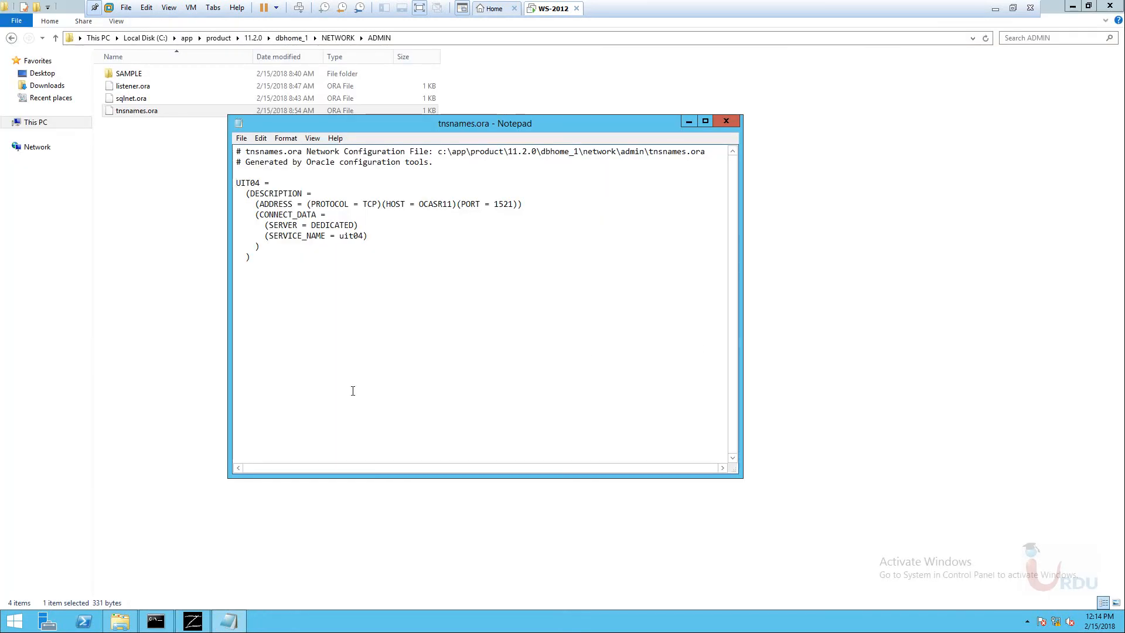
click(1072, 6)
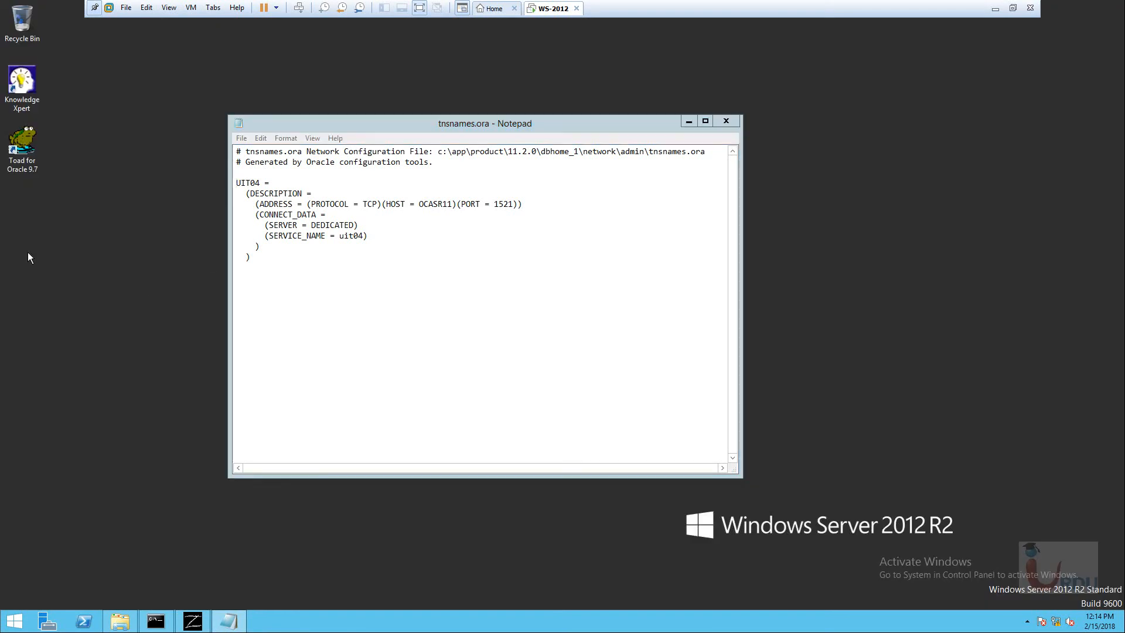
Relaunch Toad for Oracle 9.7 from the desktop and dismiss the repeated no-Oracle-clients error.
double_click(16, 153)
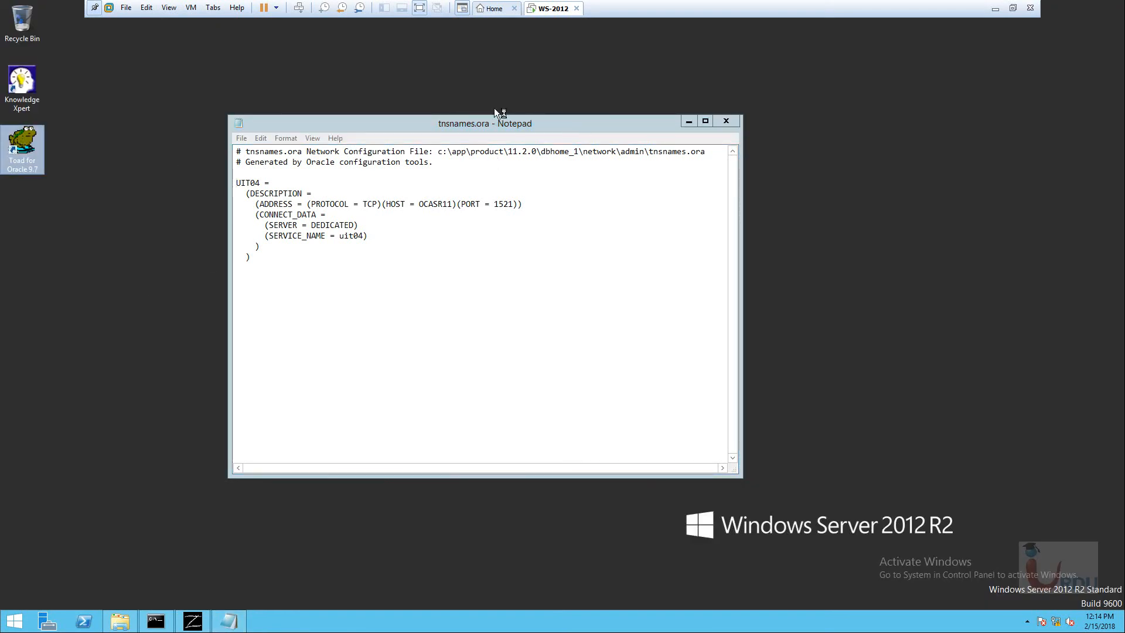
right_click(832, 183)
click(857, 217)
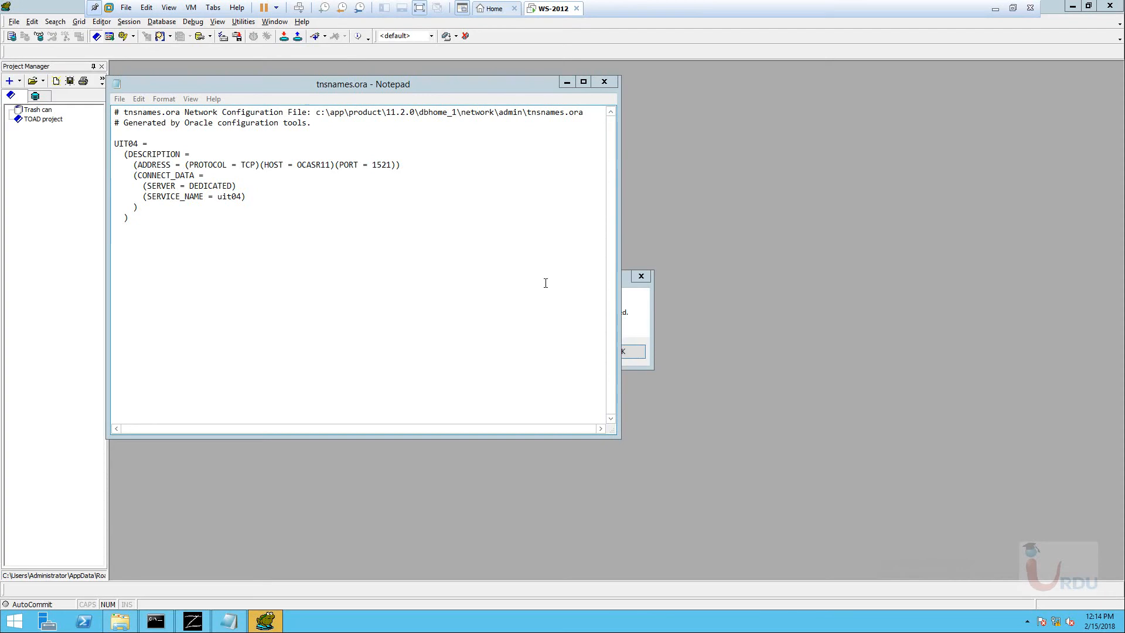
click(567, 82)
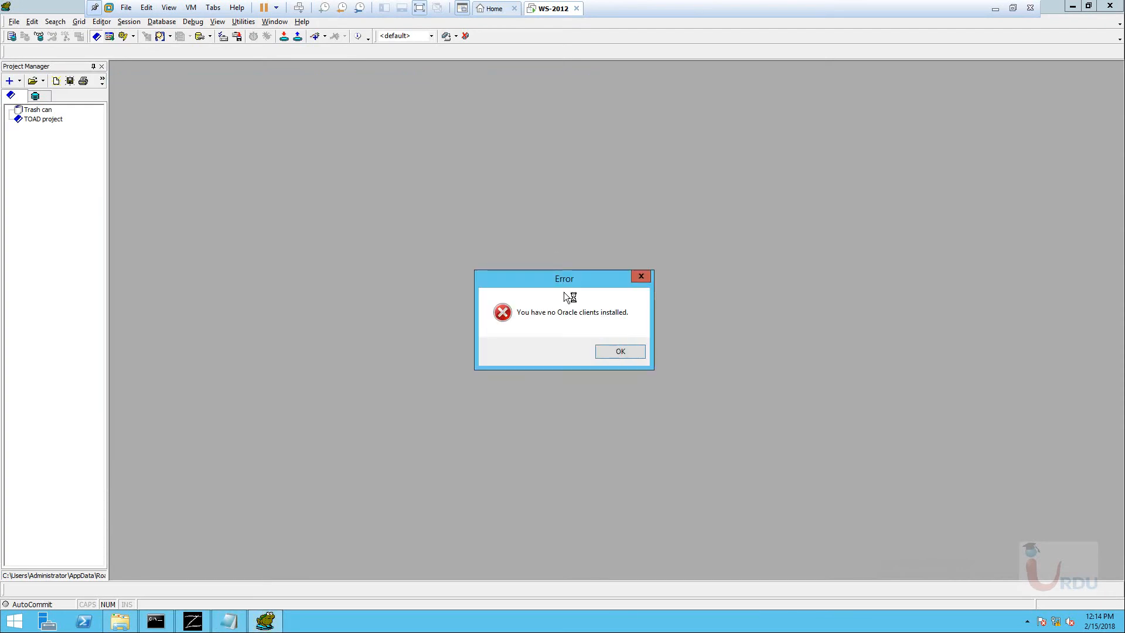
click(610, 351)
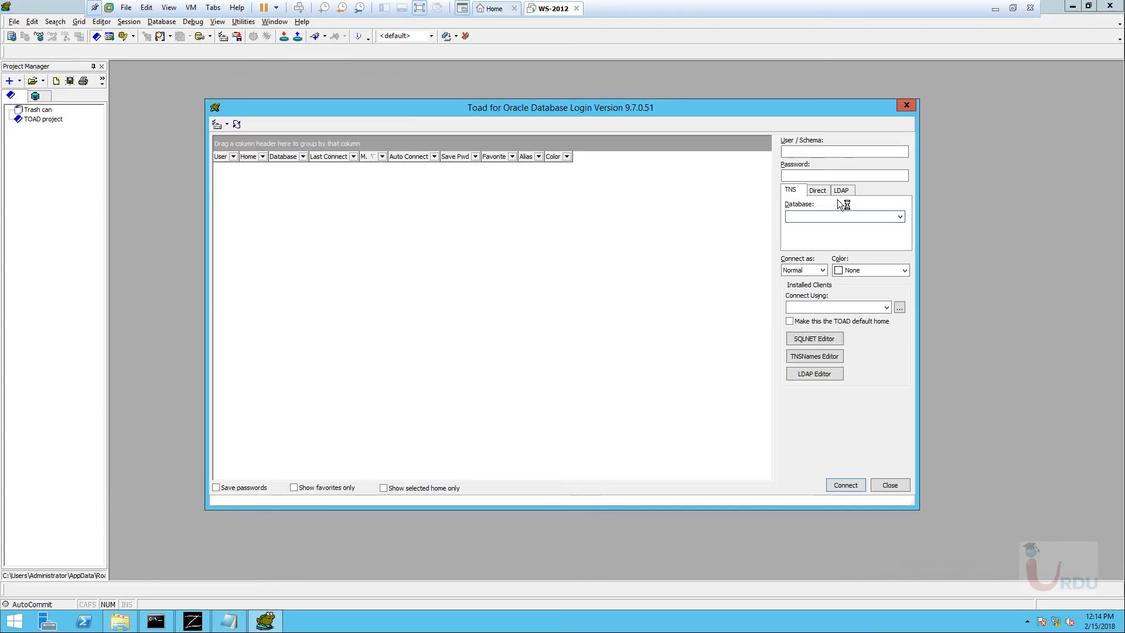
Fill the Direct login with SID uit04, host ocasr11, port 1521 and user hr.
click(819, 191)
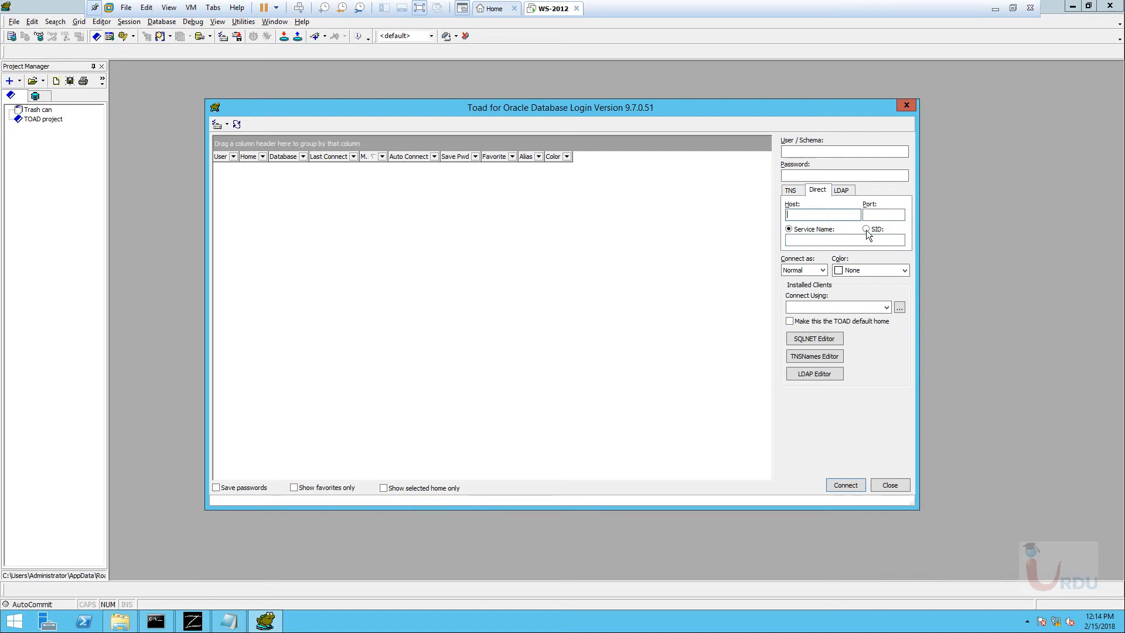
click(866, 229)
click(814, 239)
text(uit04)
click(812, 216)
text(OCSA)
key(BackSpace)
text(ocasr11)
click(884, 214)
text(1521)
click(816, 150)
text(hr)
key(Tab)
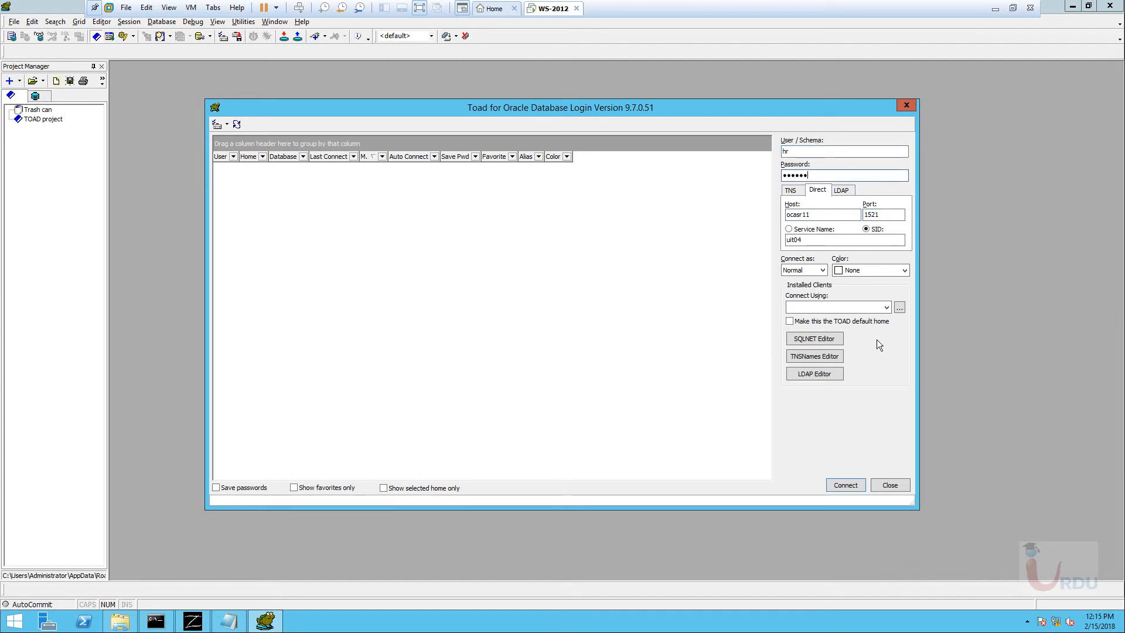
Keep the Normal role, make this client the default Toad home, and dismiss the connect error.
click(824, 271)
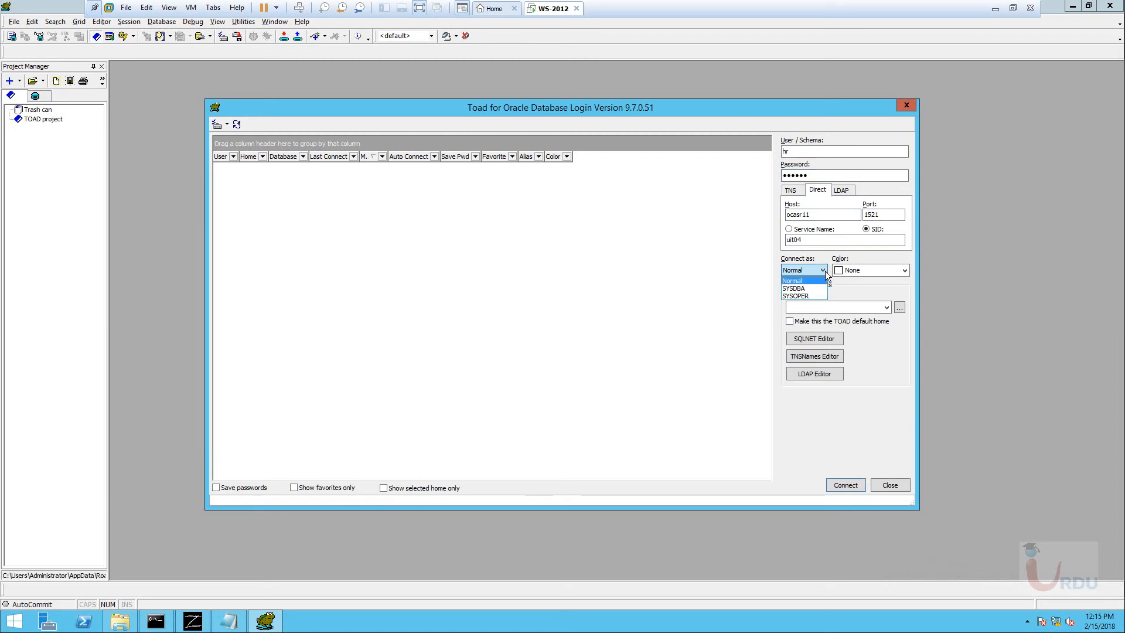
click(818, 270)
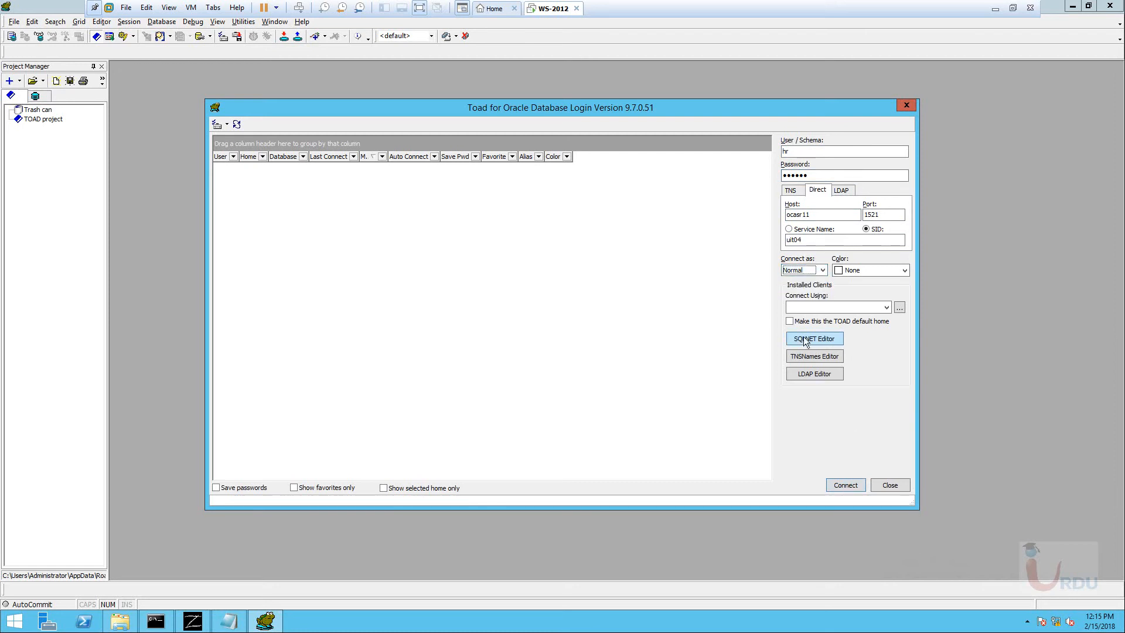
click(791, 322)
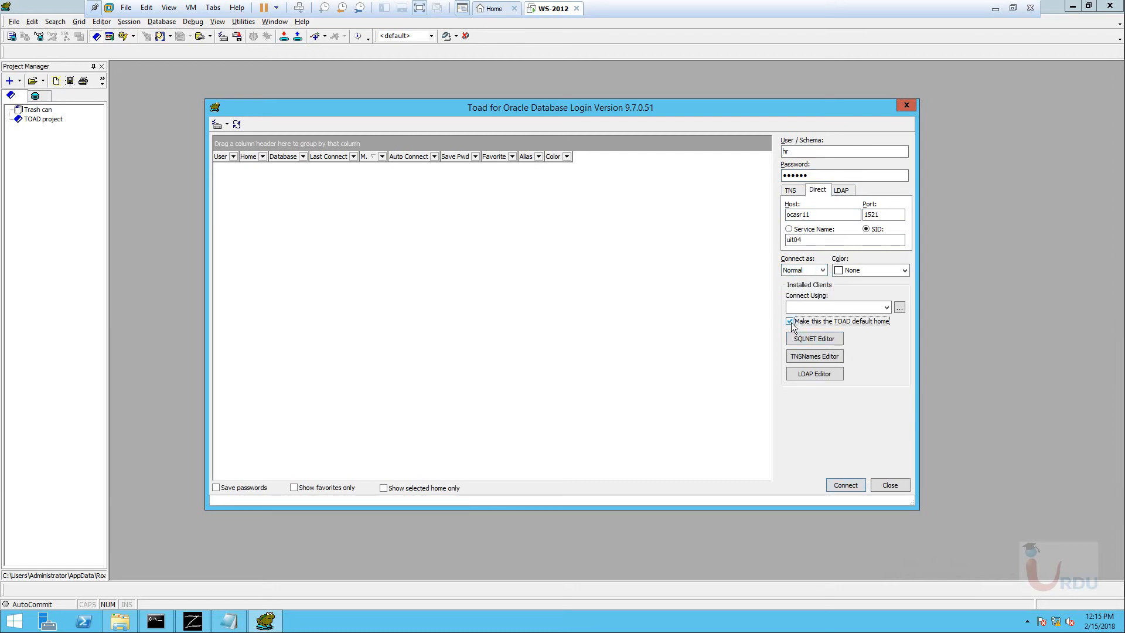
click(839, 482)
click(621, 354)
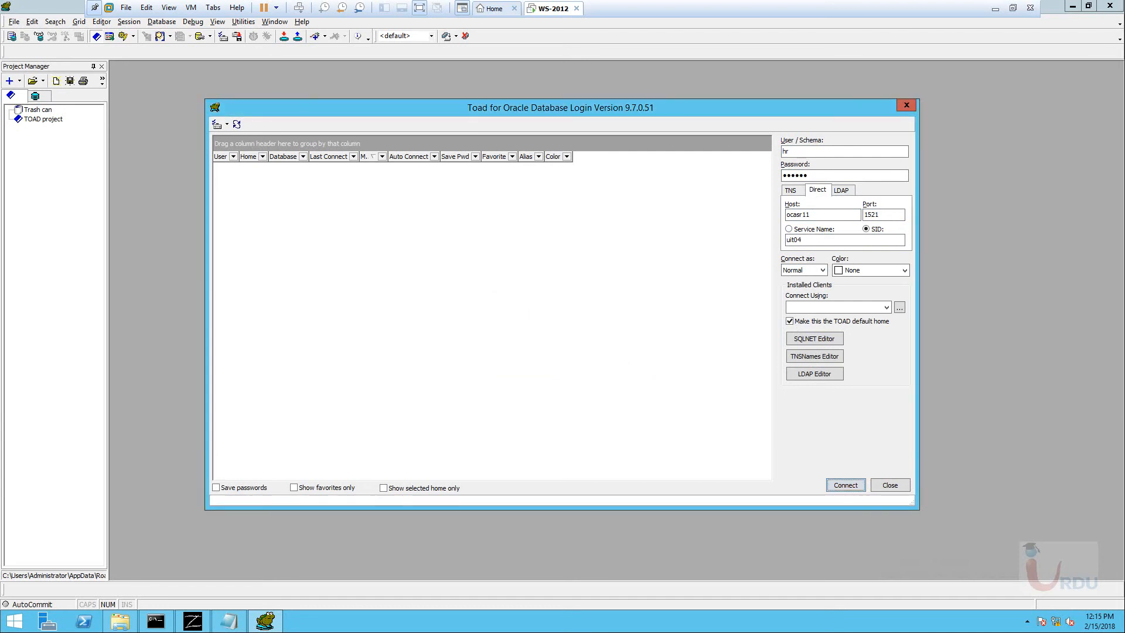
Close the Database Login window and bring the tnsnames.ora Notepad back up.
click(821, 212)
drag(834, 117, 807, 97)
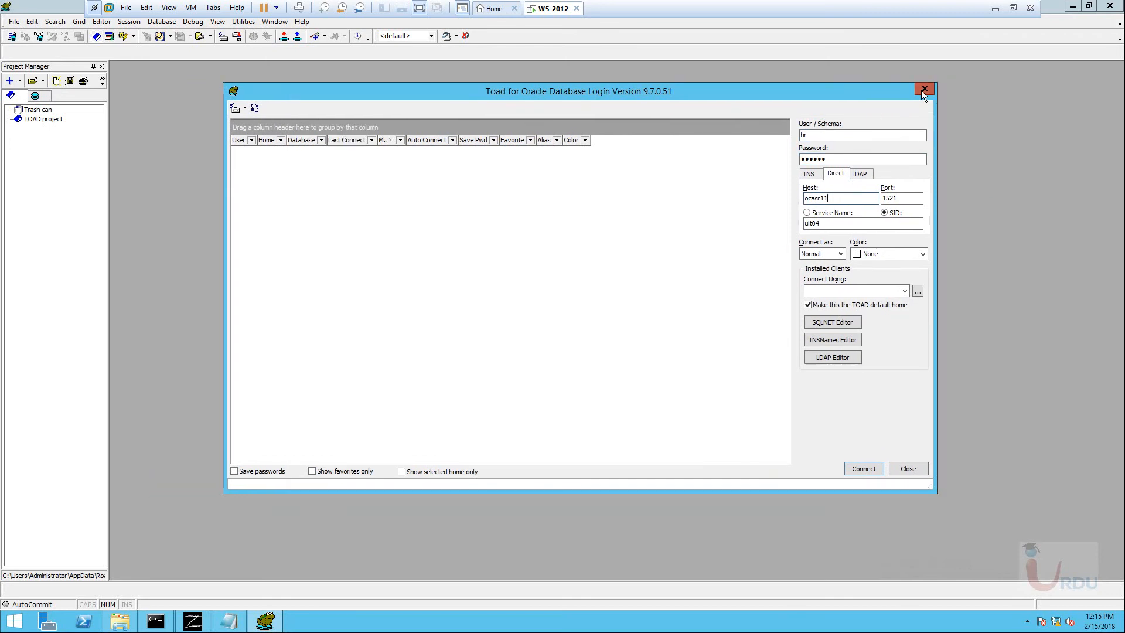
click(924, 91)
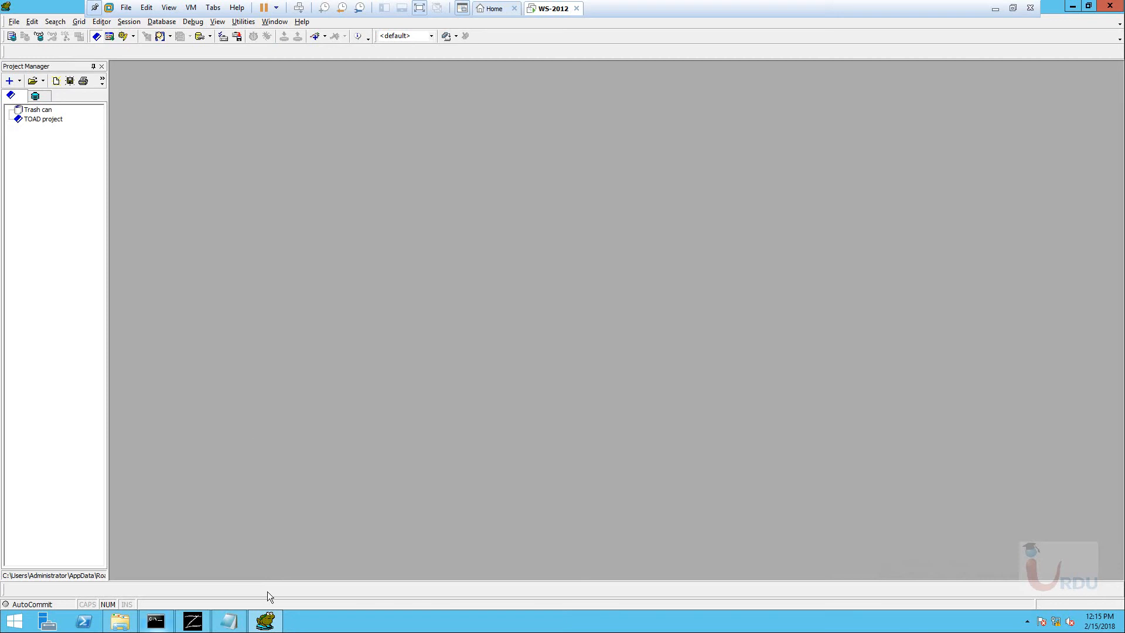
click(241, 621)
Close Notepad, the NETWORK\ADMIN Explorer window, Toad for Oracle and Quest Keymaker.
click(605, 82)
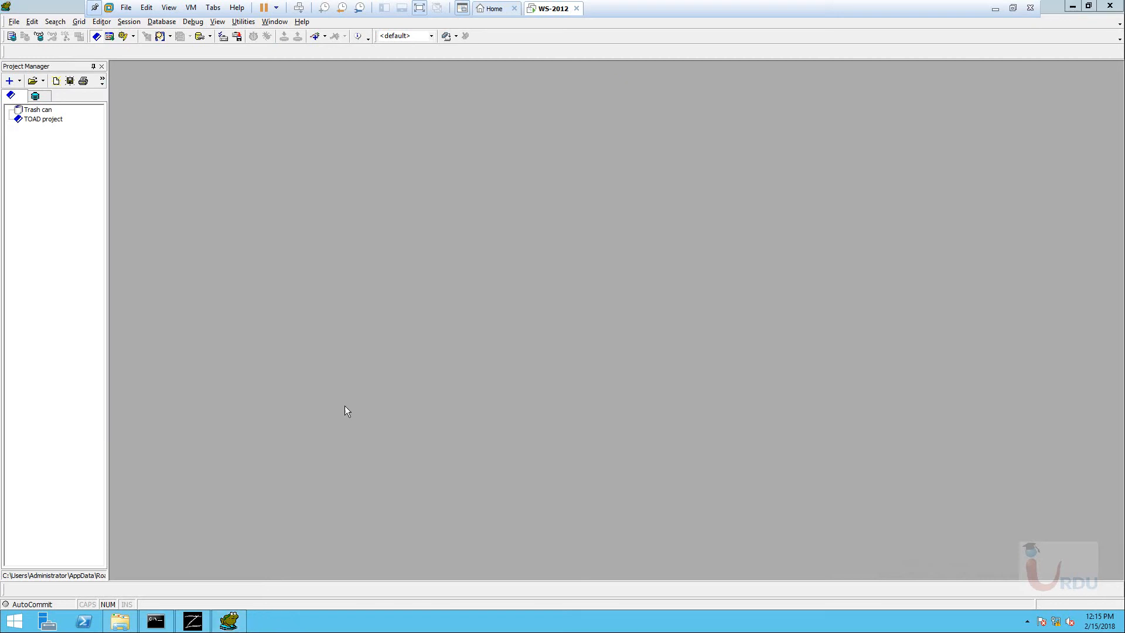
click(120, 621)
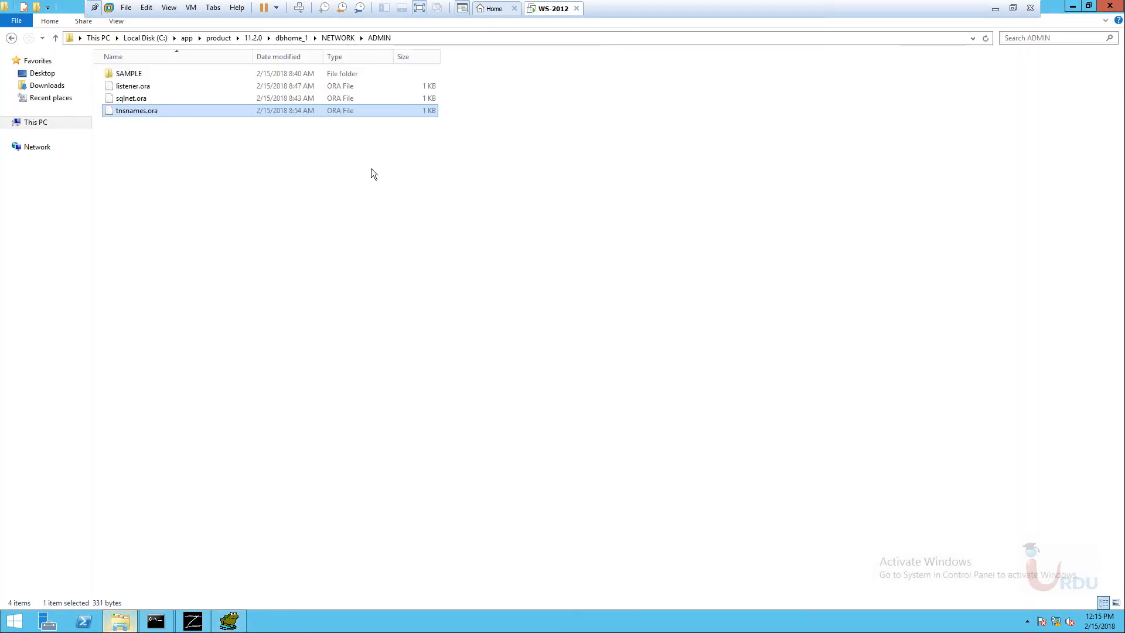
click(1117, 7)
click(1117, 7)
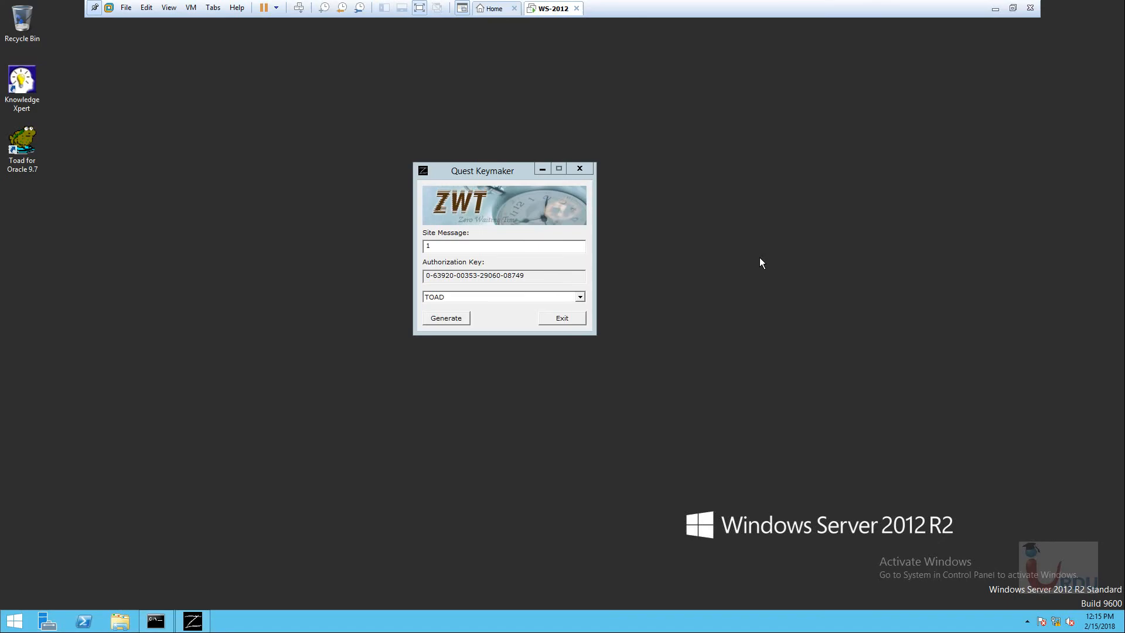
click(562, 320)
Open D:\Clients in File Explorer and select the sqldeveloper ZIP archive.
click(120, 622)
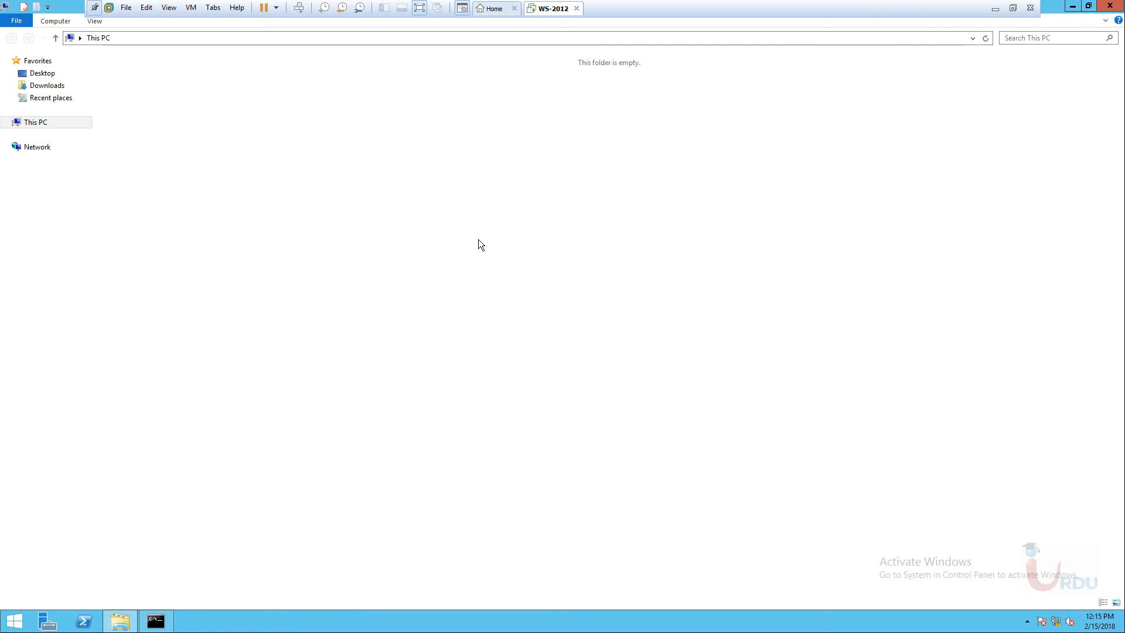
double_click(312, 133)
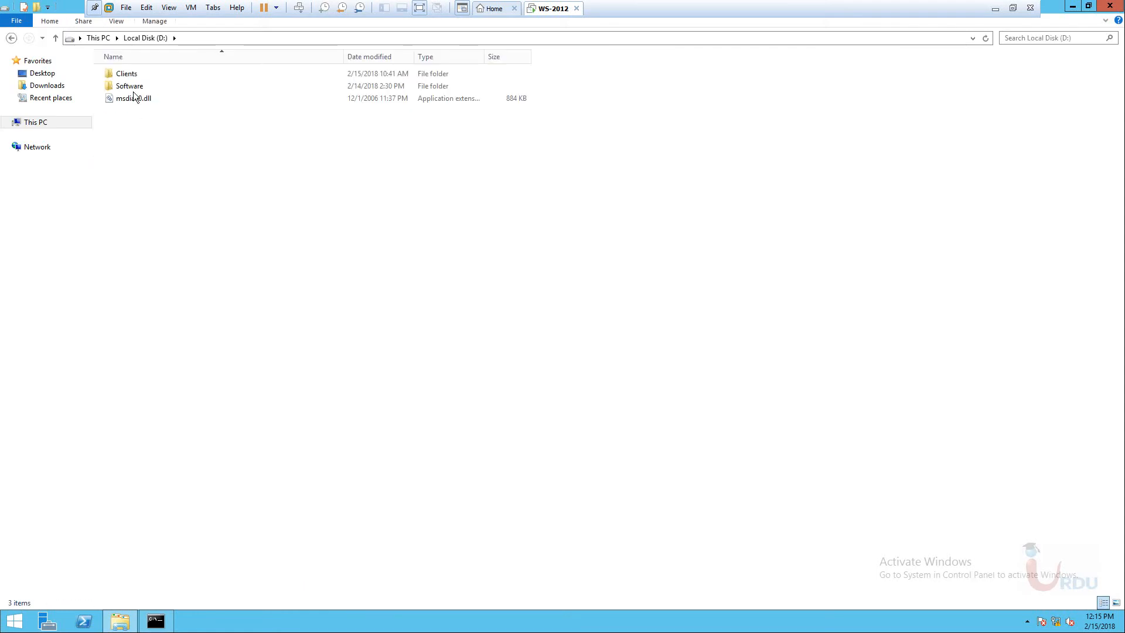
double_click(126, 74)
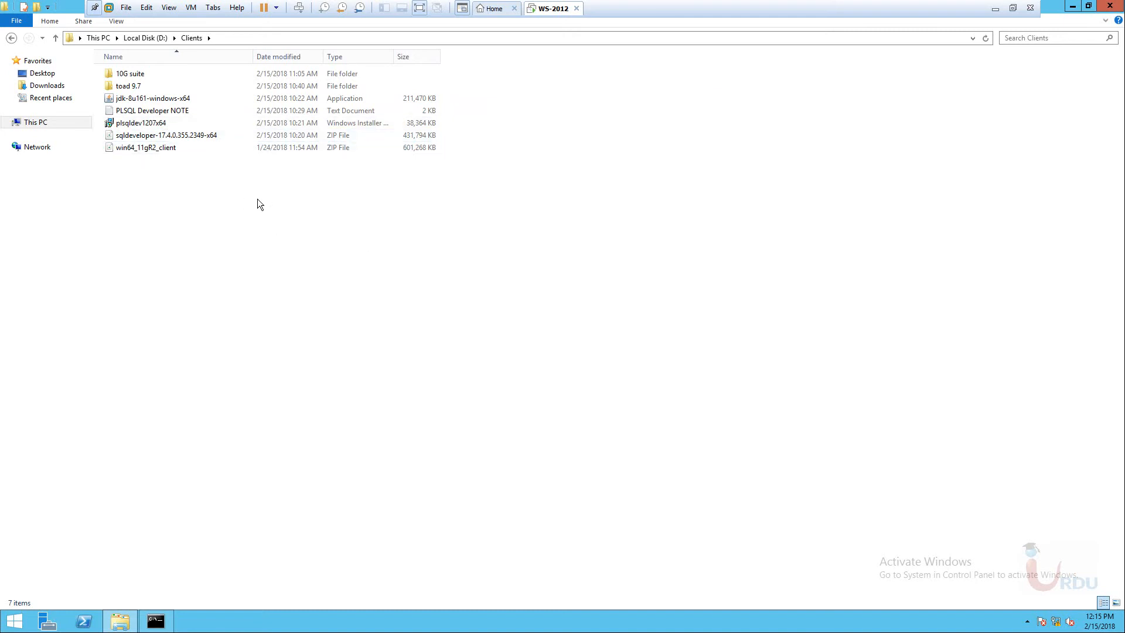
click(141, 136)
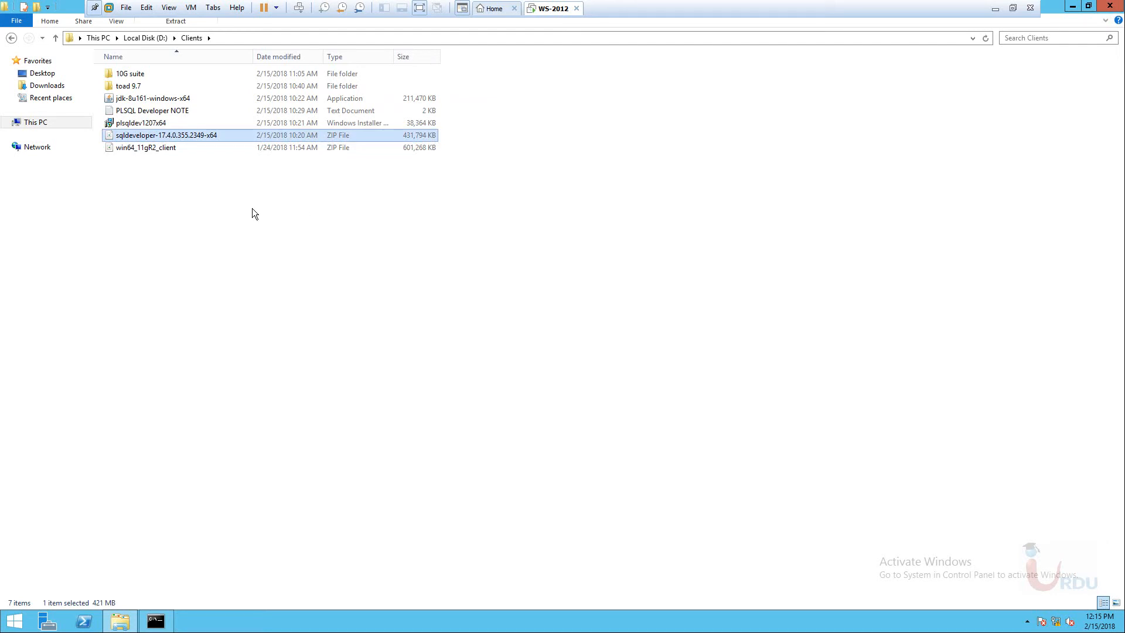
Extract the sqldeveloper ZIP to its own folder and launch the jdk-8u161-windows-x64 installer.
right_click(194, 136)
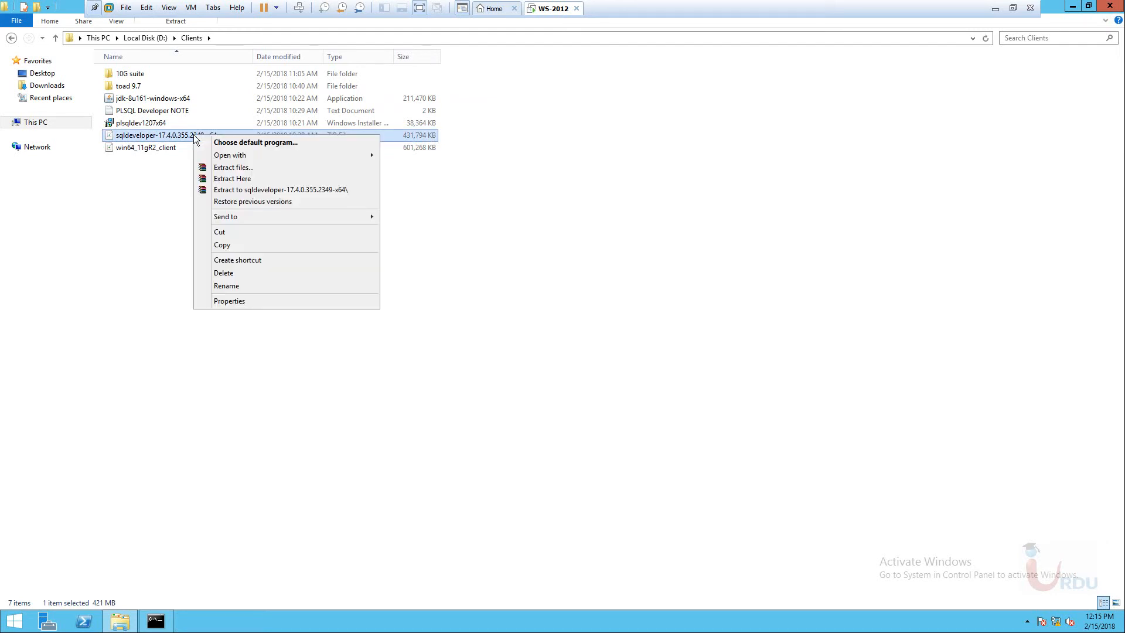
click(236, 191)
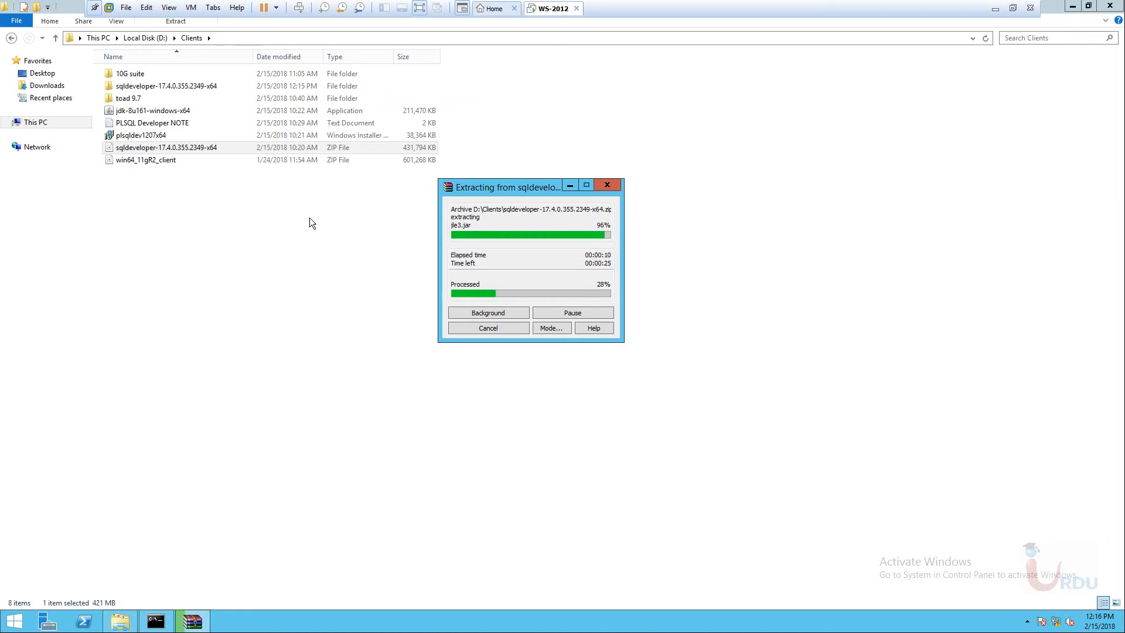
click(150, 114)
click(256, 258)
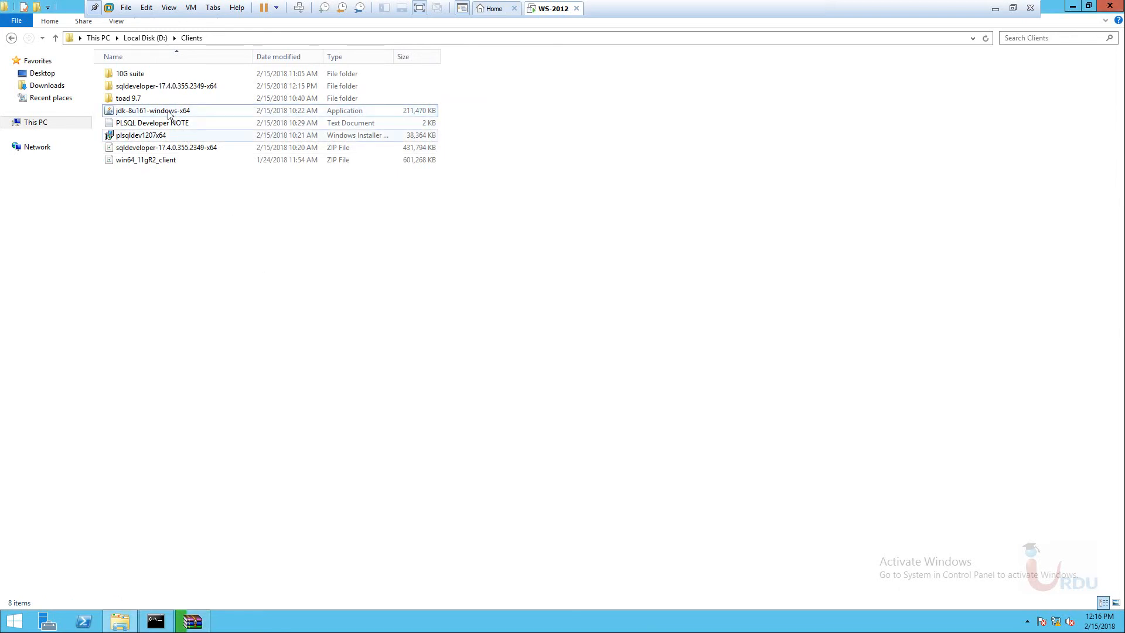
double_click(166, 110)
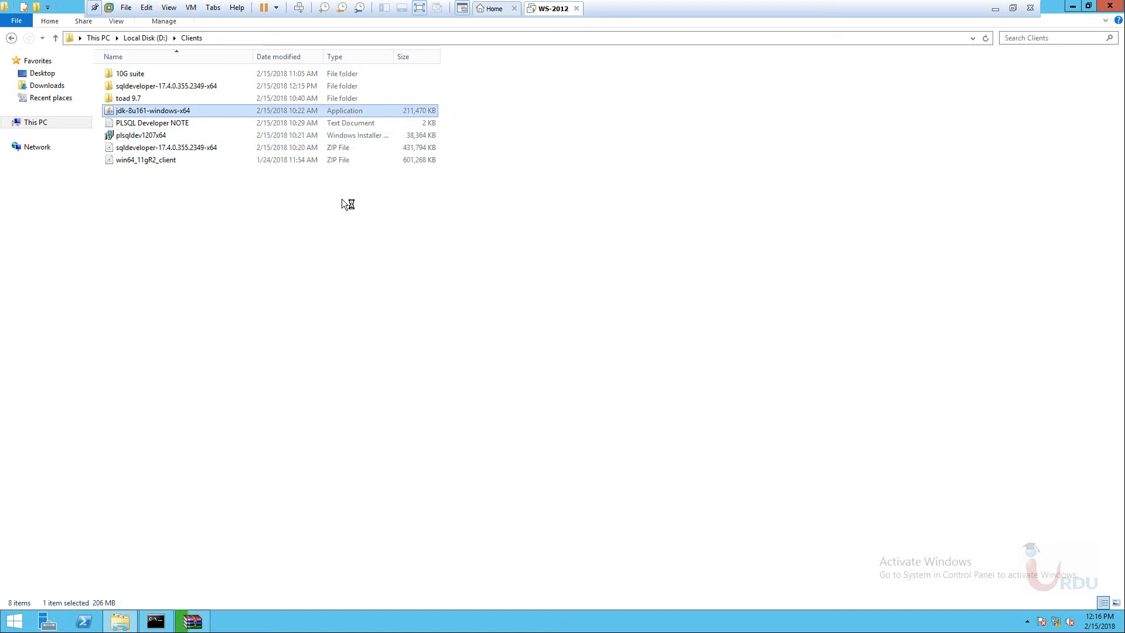
Let WinRAR finish extracting, then close the Clients folder window.
click(189, 623)
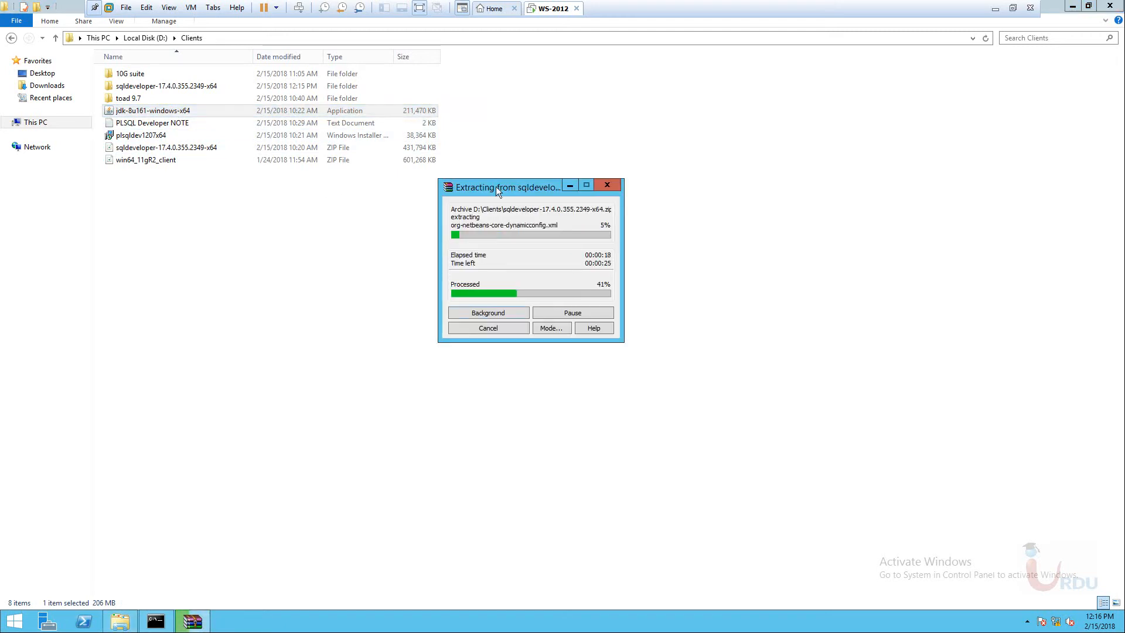
drag(496, 187, 623, 224)
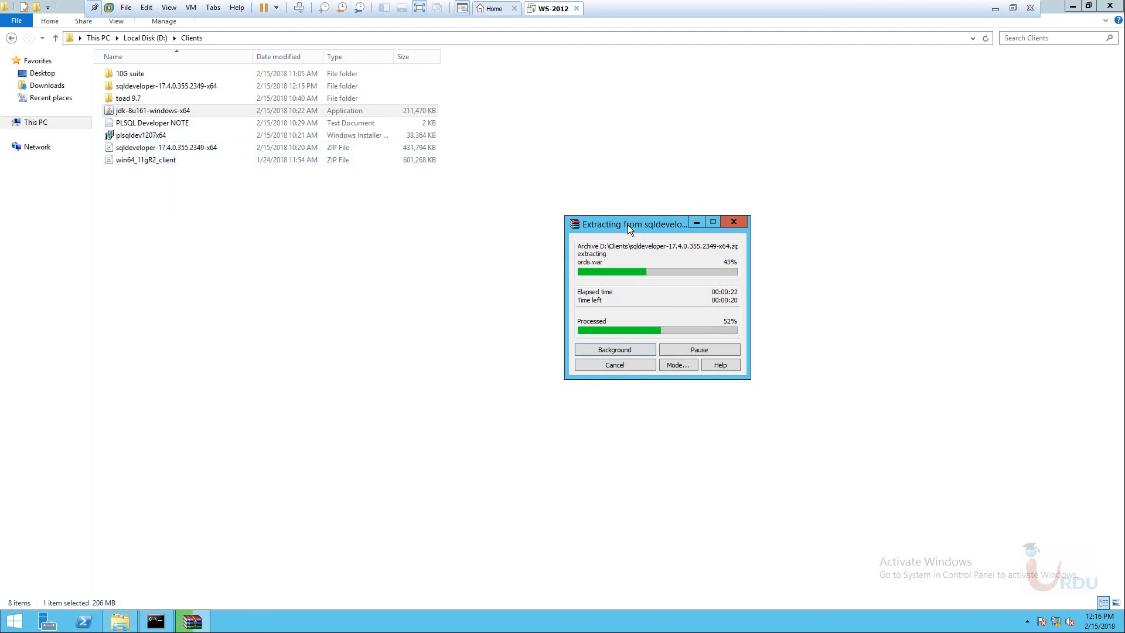
drag(628, 224, 624, 209)
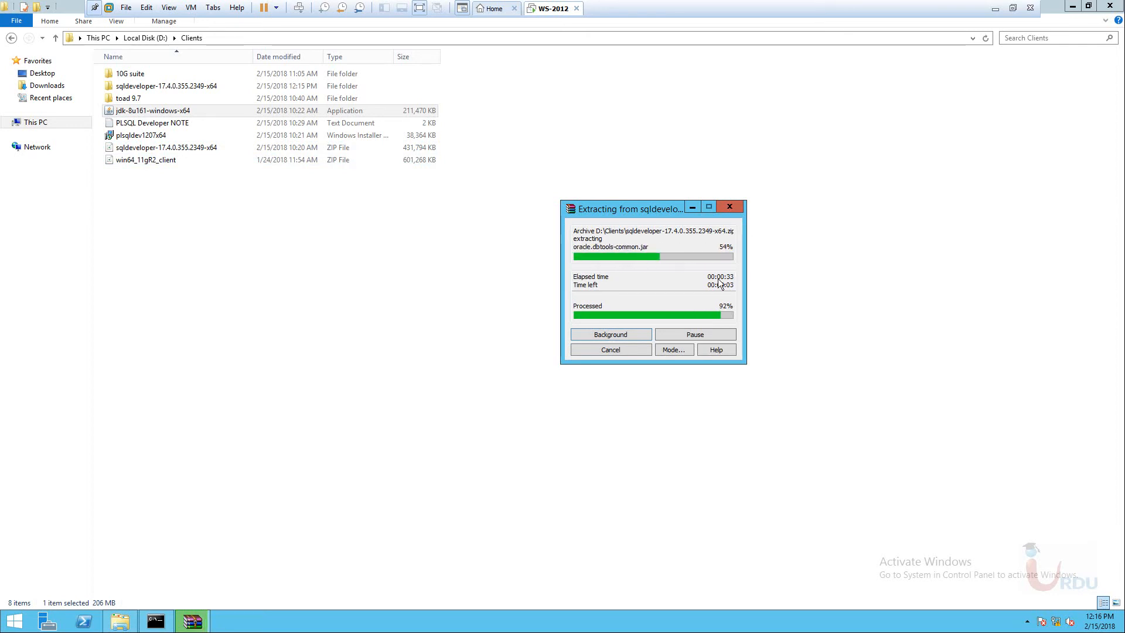
drag(608, 210, 555, 195)
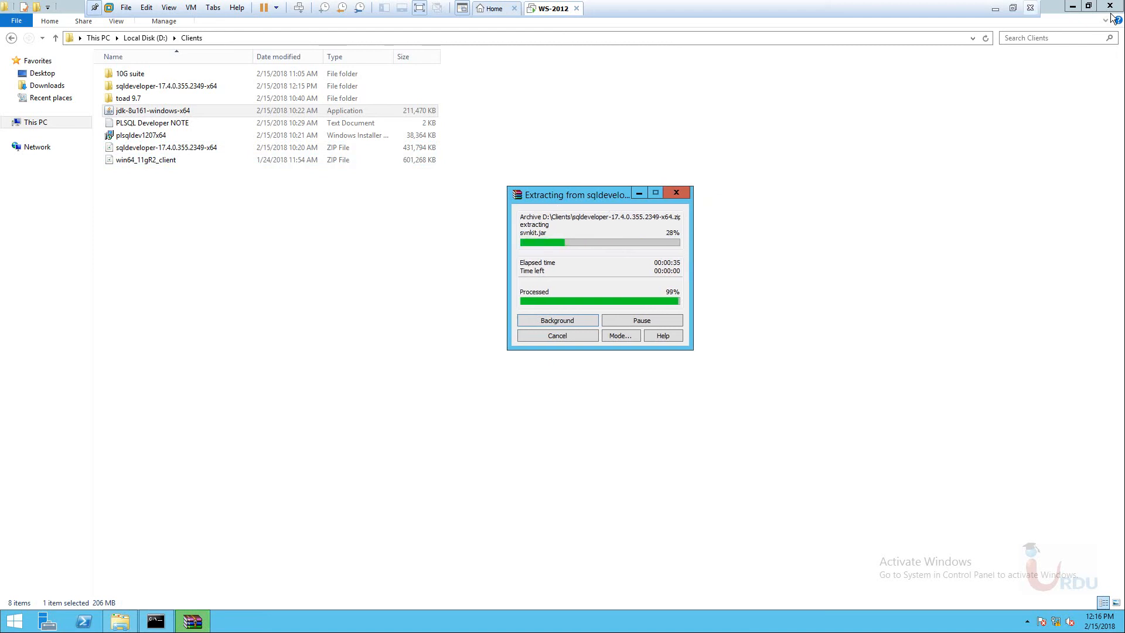
click(1110, 6)
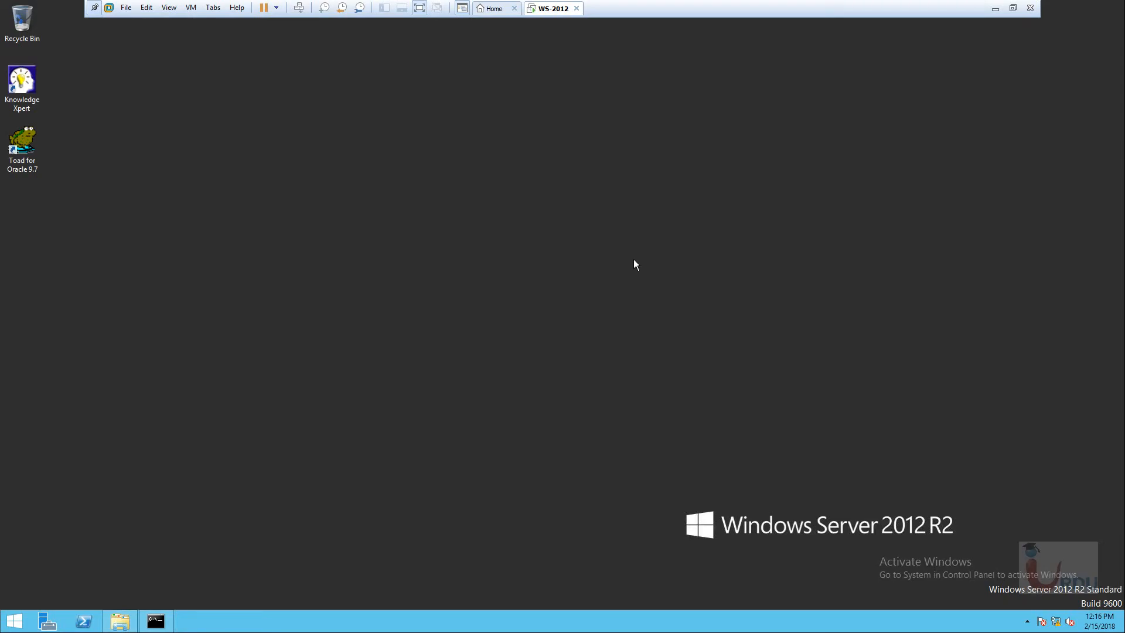
Run the jdk-8u161-windows-x64 installer as administrator from the Clients folder.
click(495, 384)
click(120, 621)
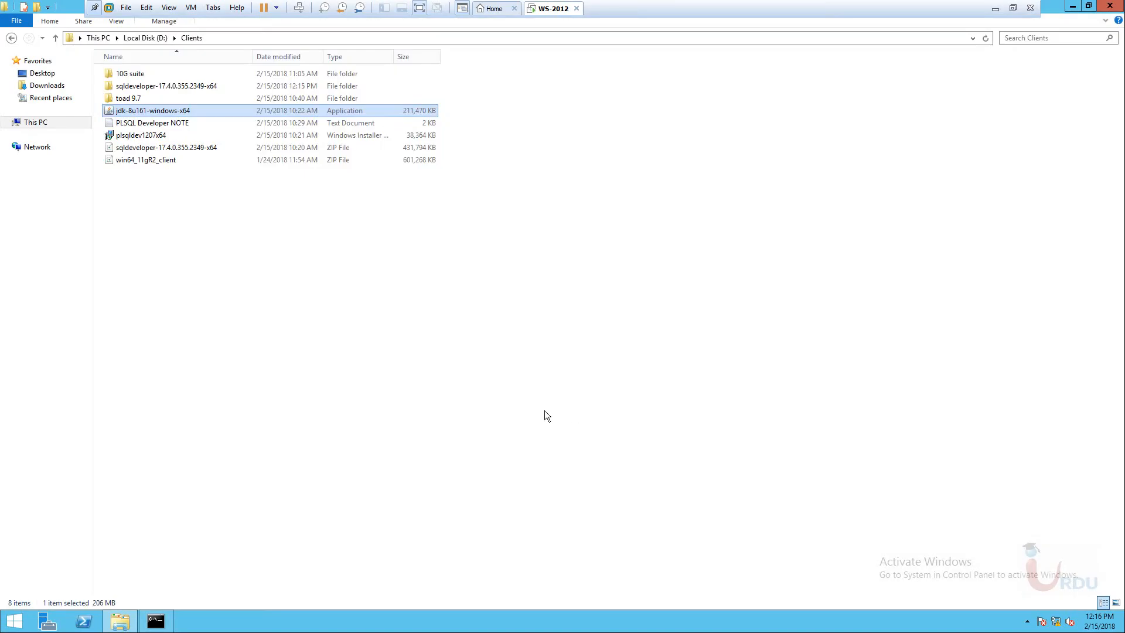
right_click(162, 112)
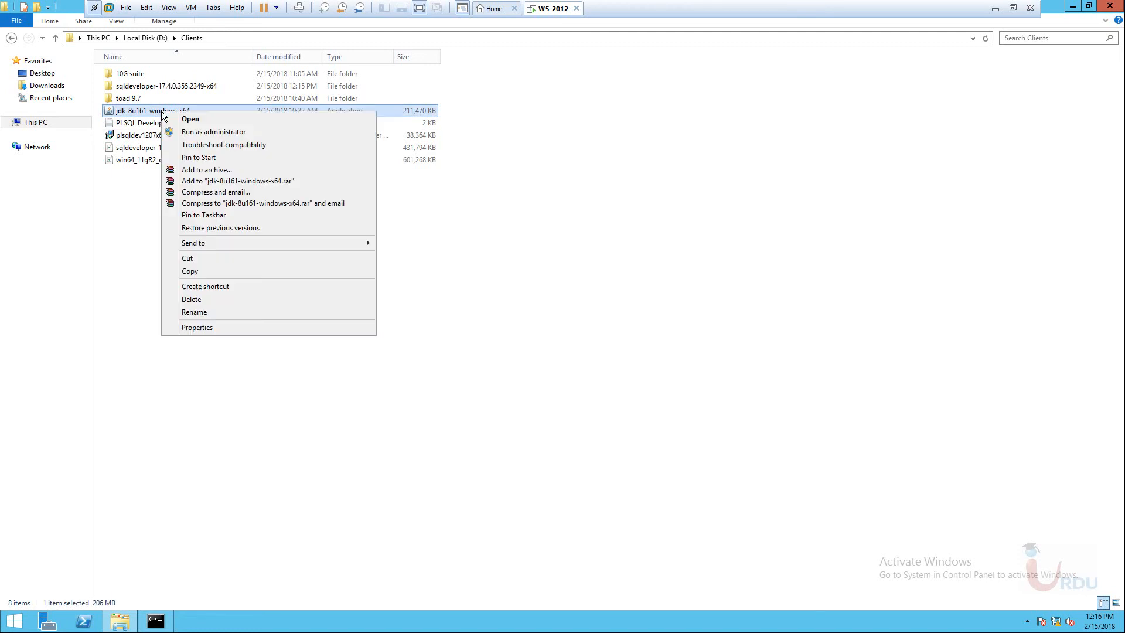
click(219, 133)
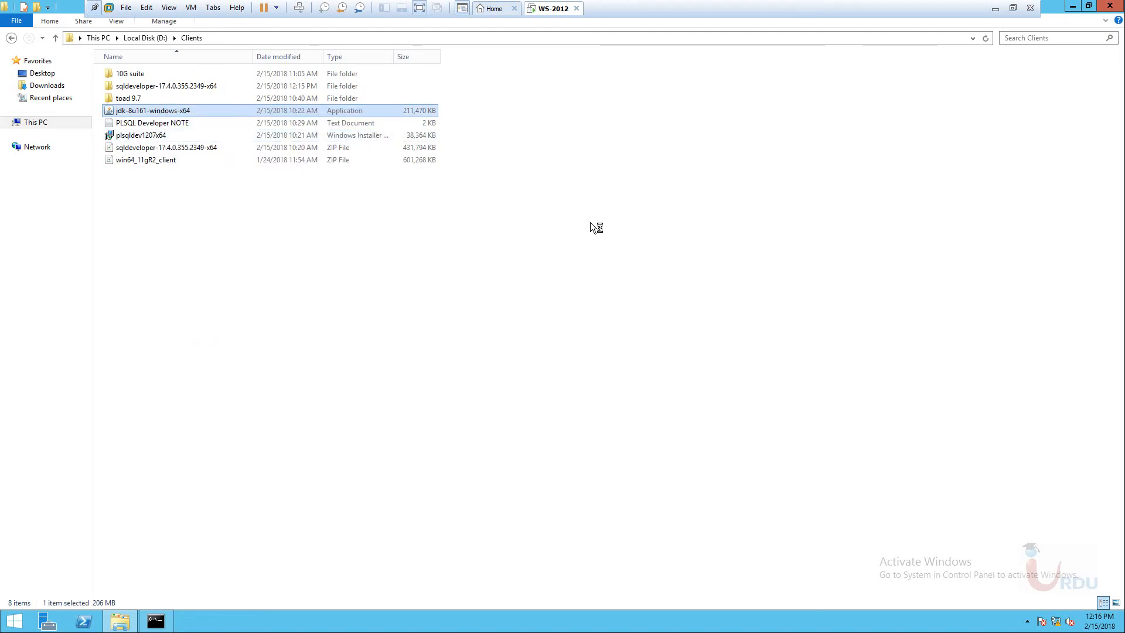
right_click(548, 252)
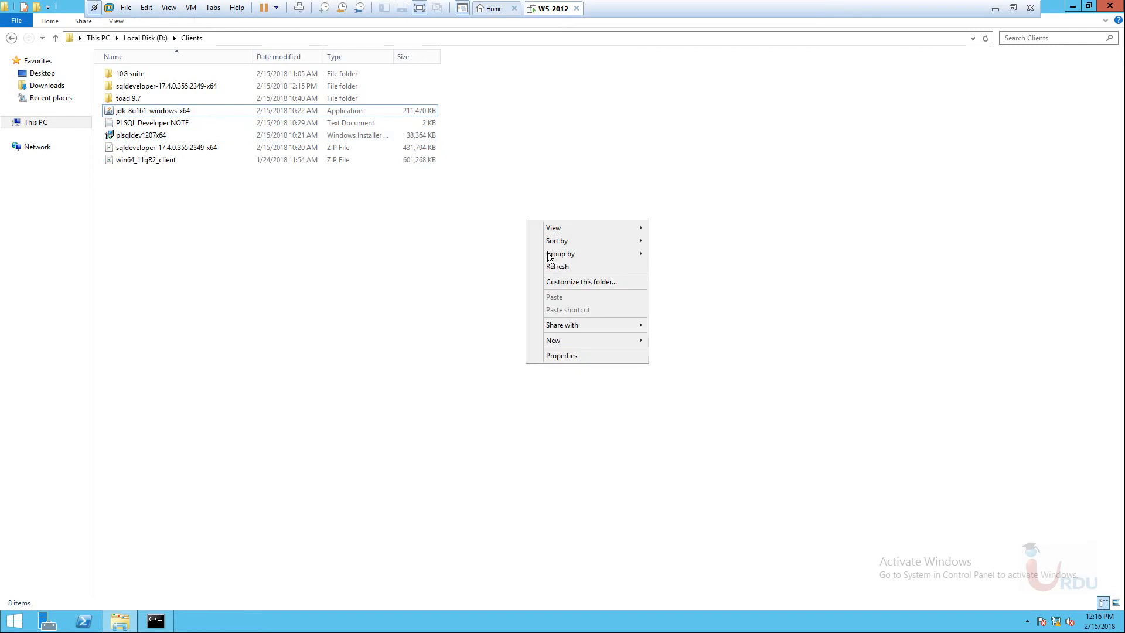
click(568, 269)
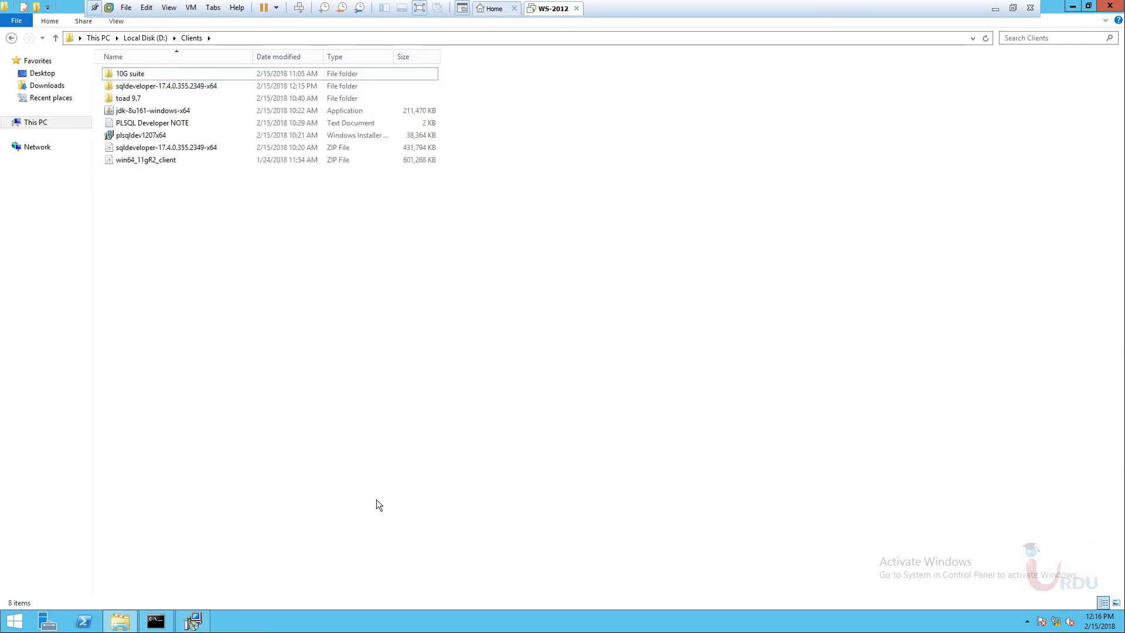
Acknowledge the Java notice and start installing JDK 8 Update 161 with default features.
drag(504, 270, 609, 196)
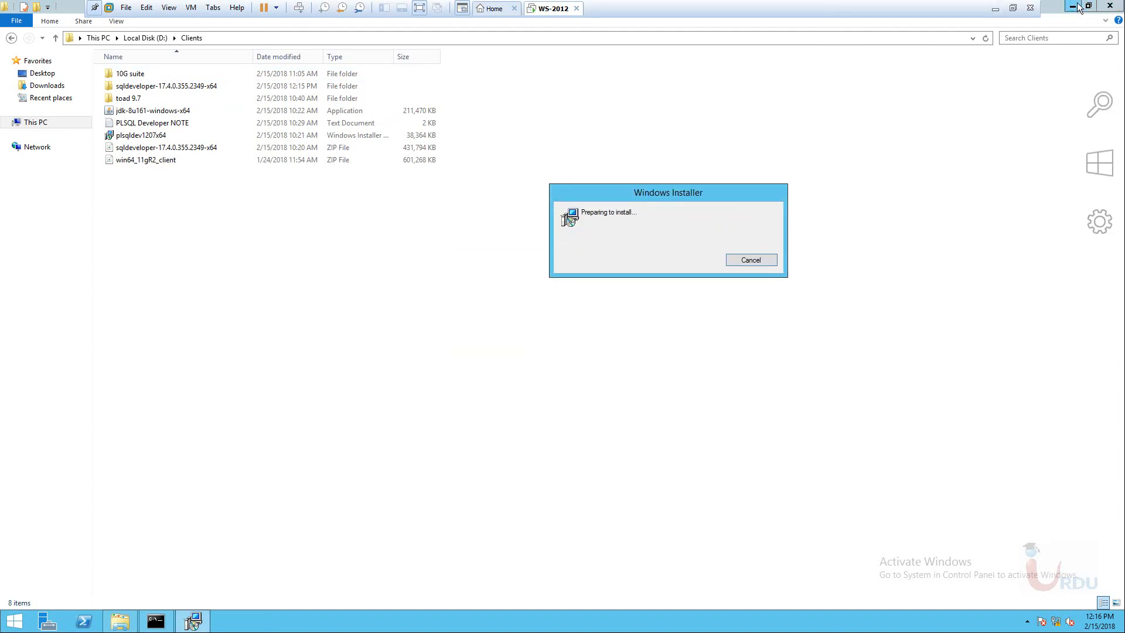
click(1110, 5)
drag(669, 192, 614, 235)
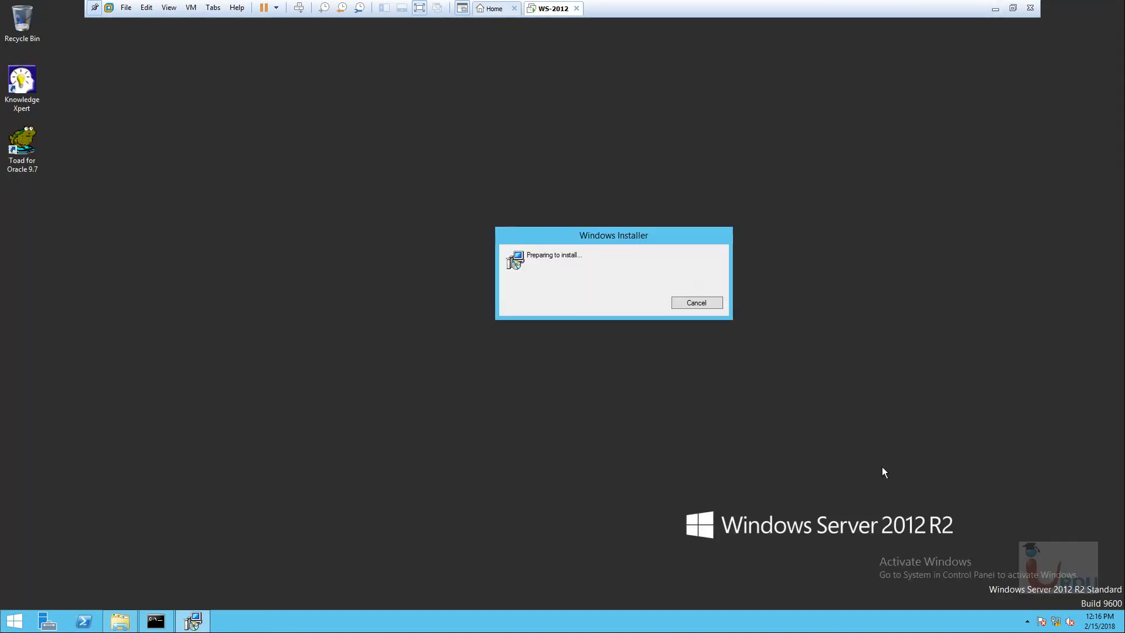
click(1028, 622)
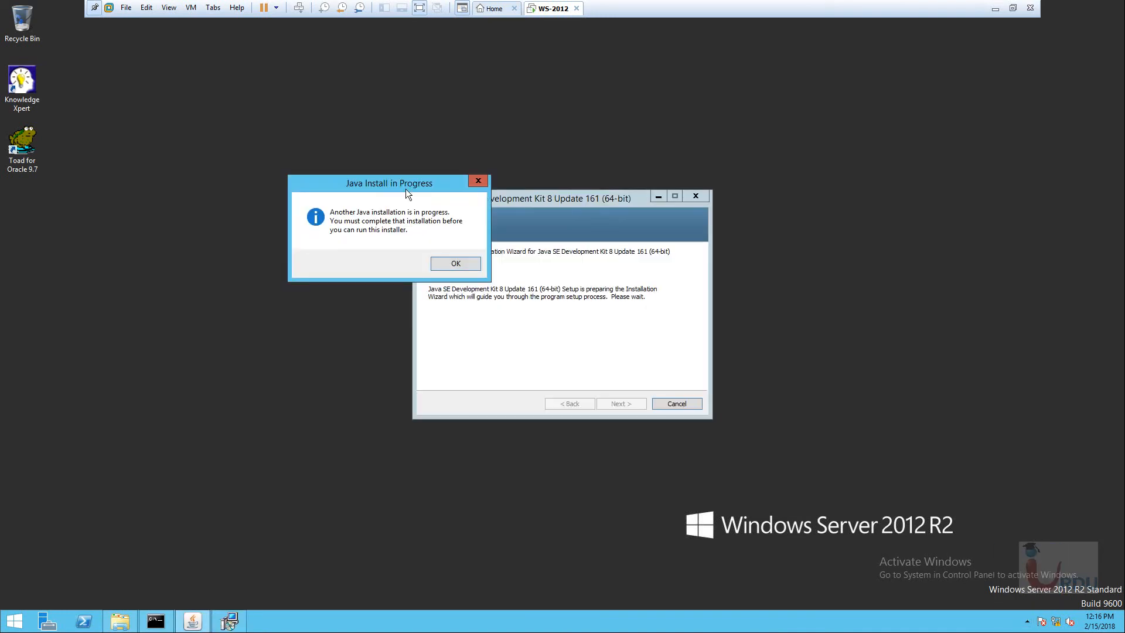
click(455, 264)
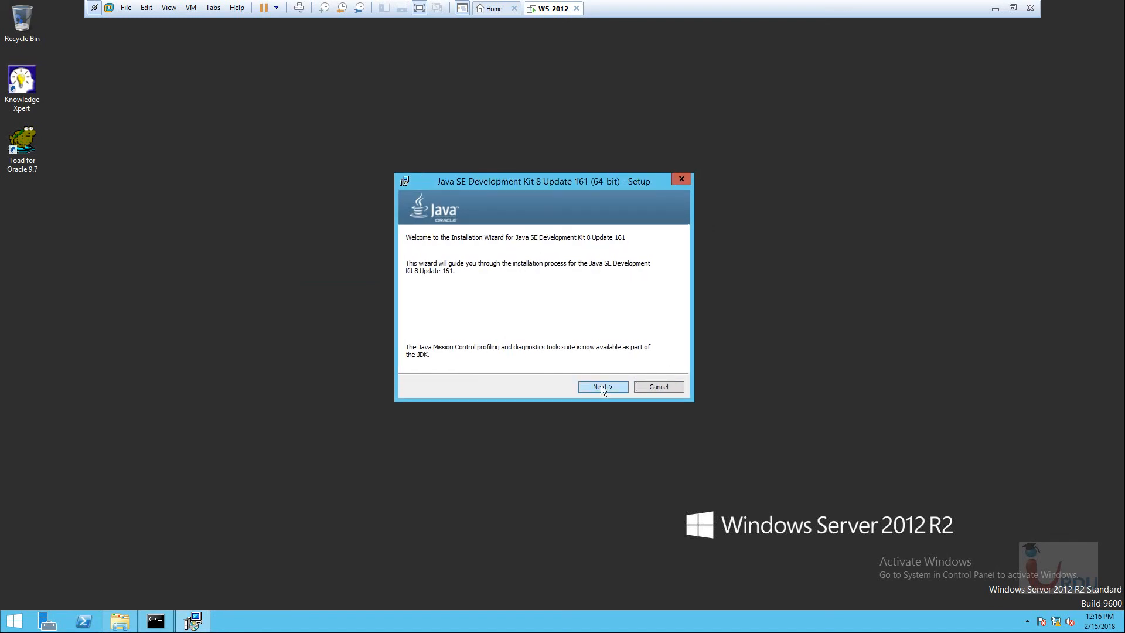
click(602, 388)
click(604, 387)
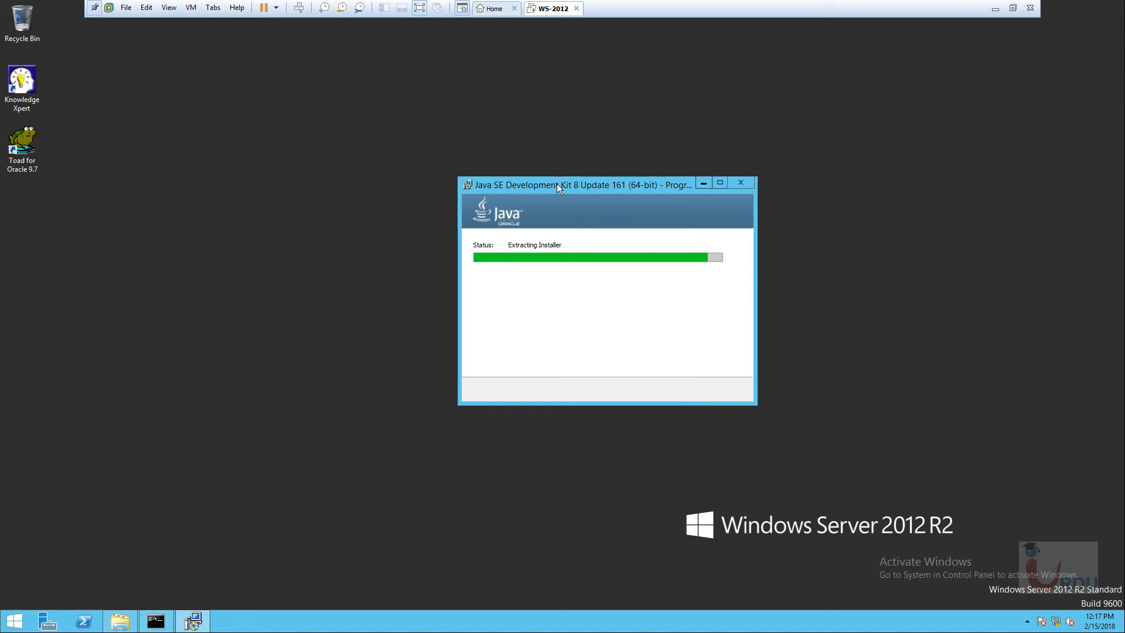
drag(557, 184, 624, 187)
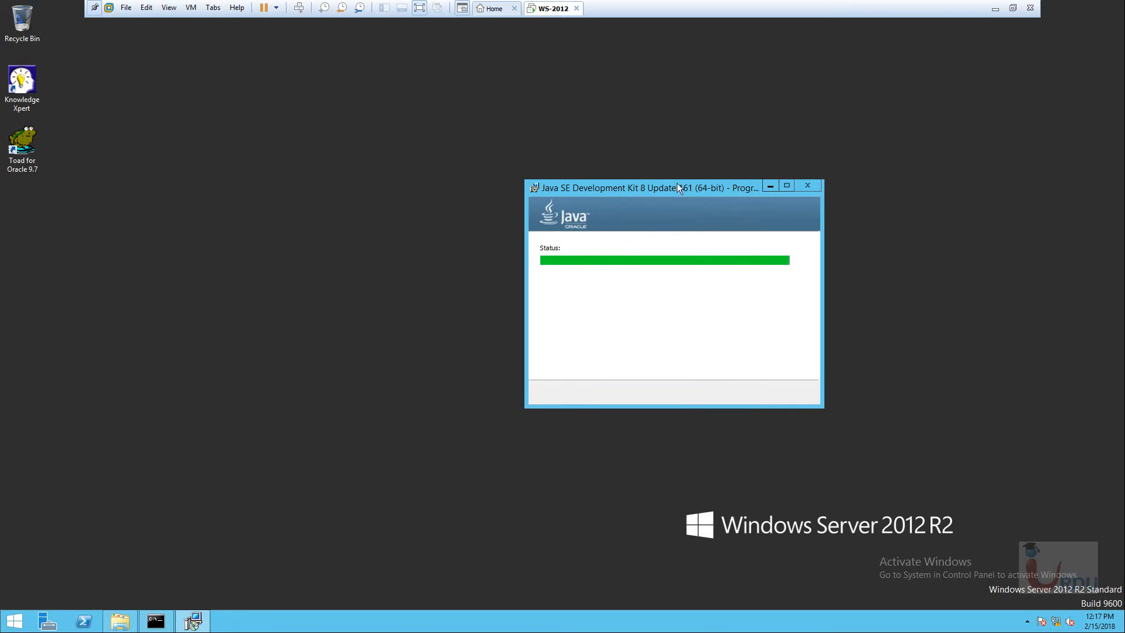
Open D:\Clients\sqldeveloper-17.4.0.355.2349-x64\sqldeveloper and refresh its listing.
click(120, 622)
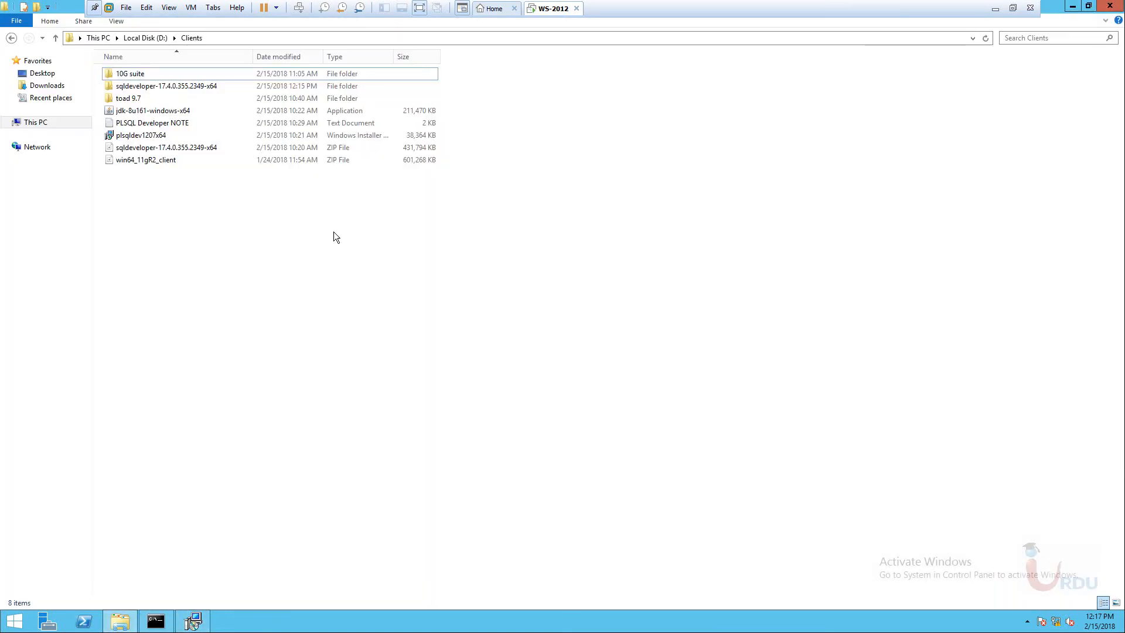
double_click(131, 85)
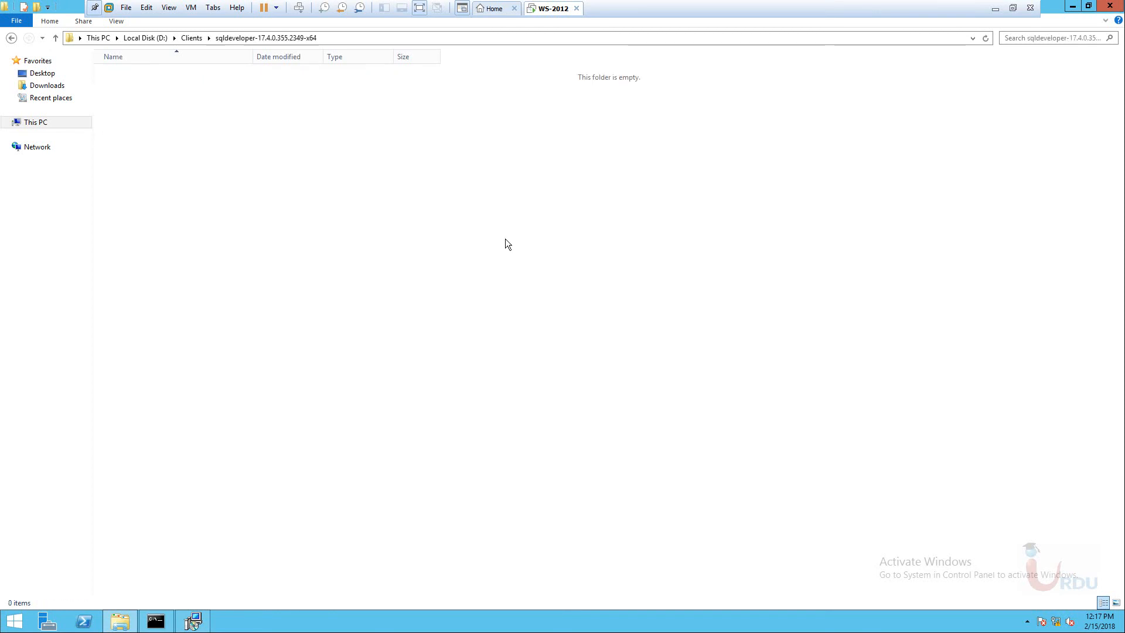
double_click(143, 73)
right_click(620, 202)
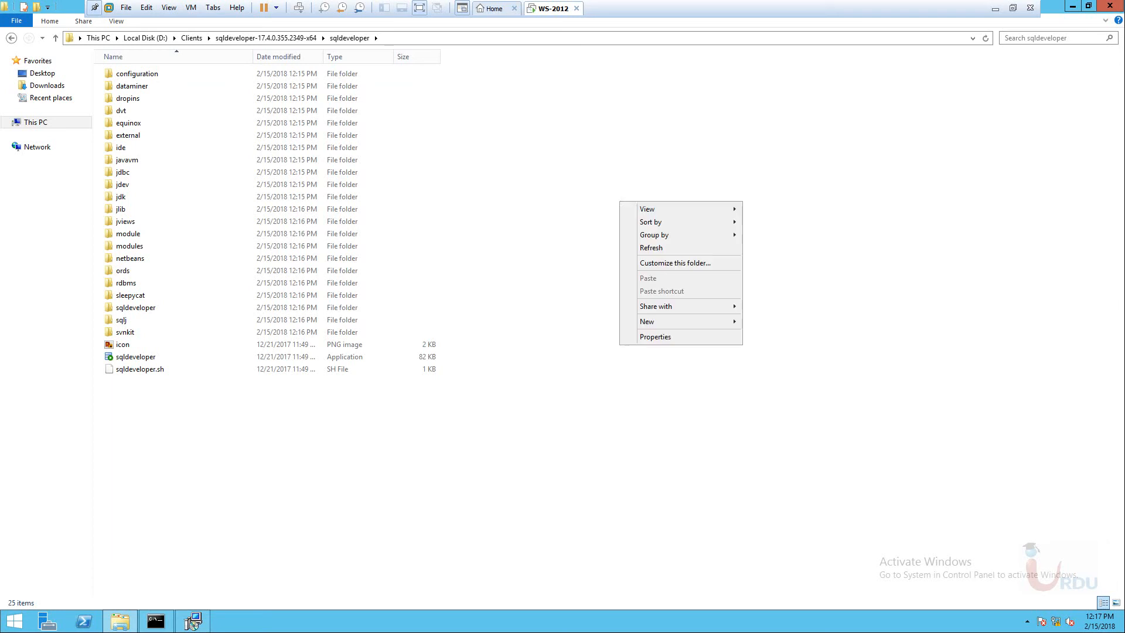
click(658, 248)
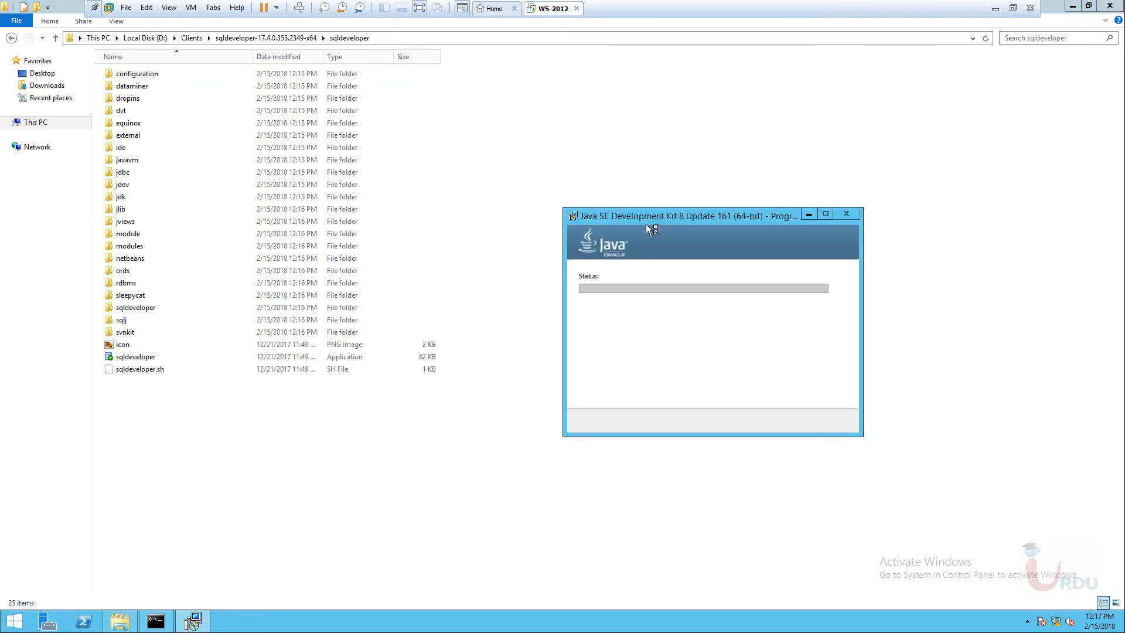
drag(649, 217, 628, 177)
click(194, 359)
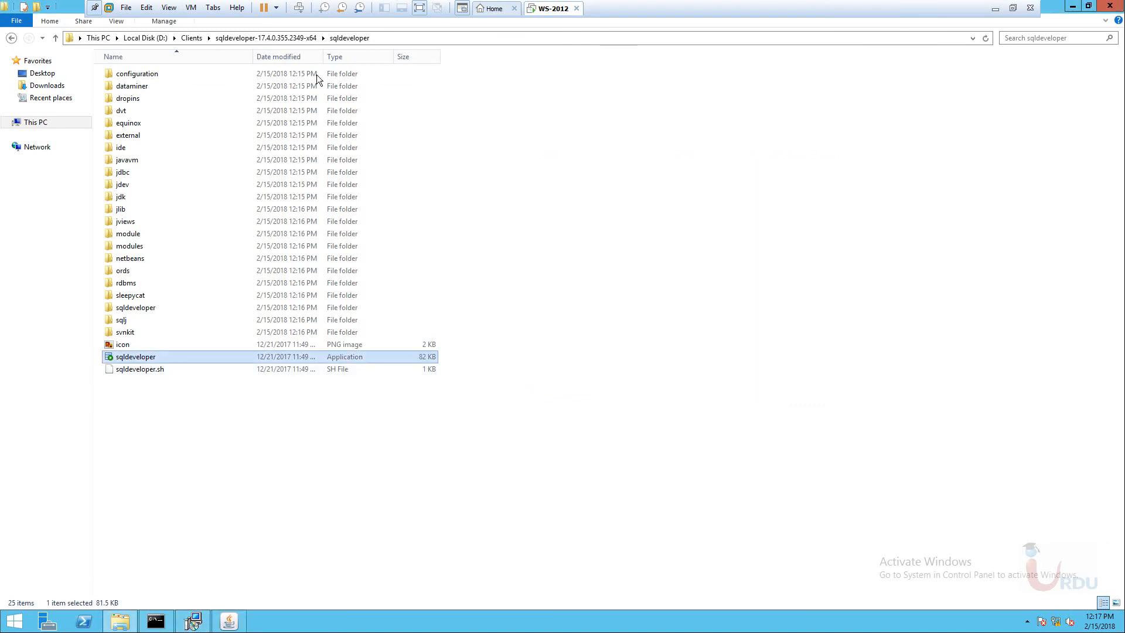
Copy the sqldeveloper folder and open Local Disk (C:) as the destination.
click(10, 38)
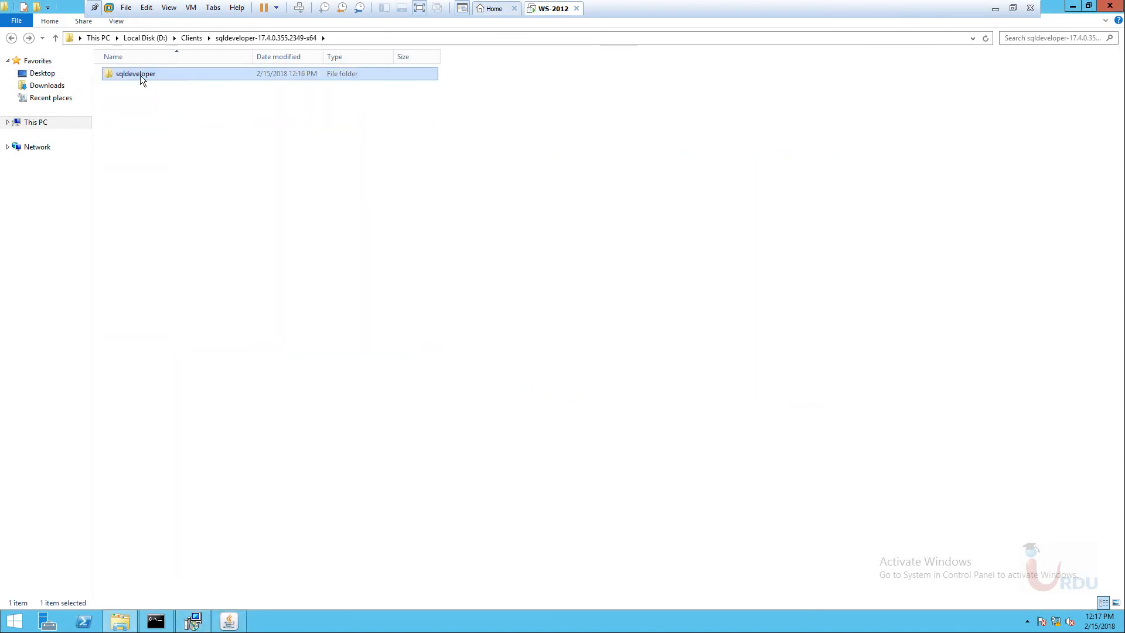
right_click(140, 75)
click(174, 241)
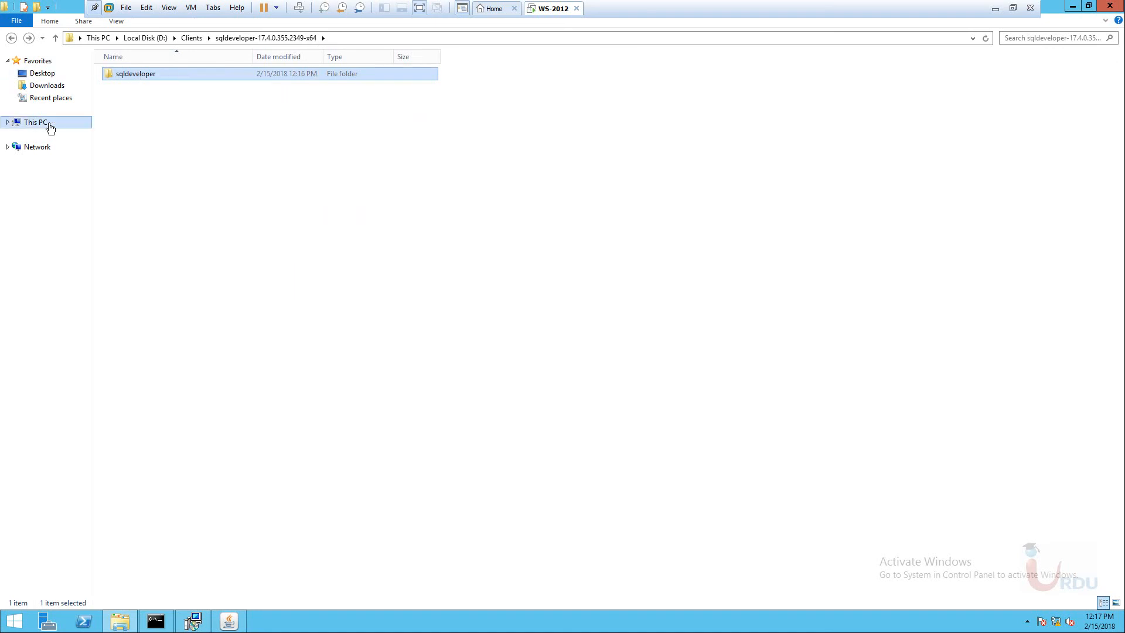
click(45, 124)
double_click(135, 133)
right_click(299, 279)
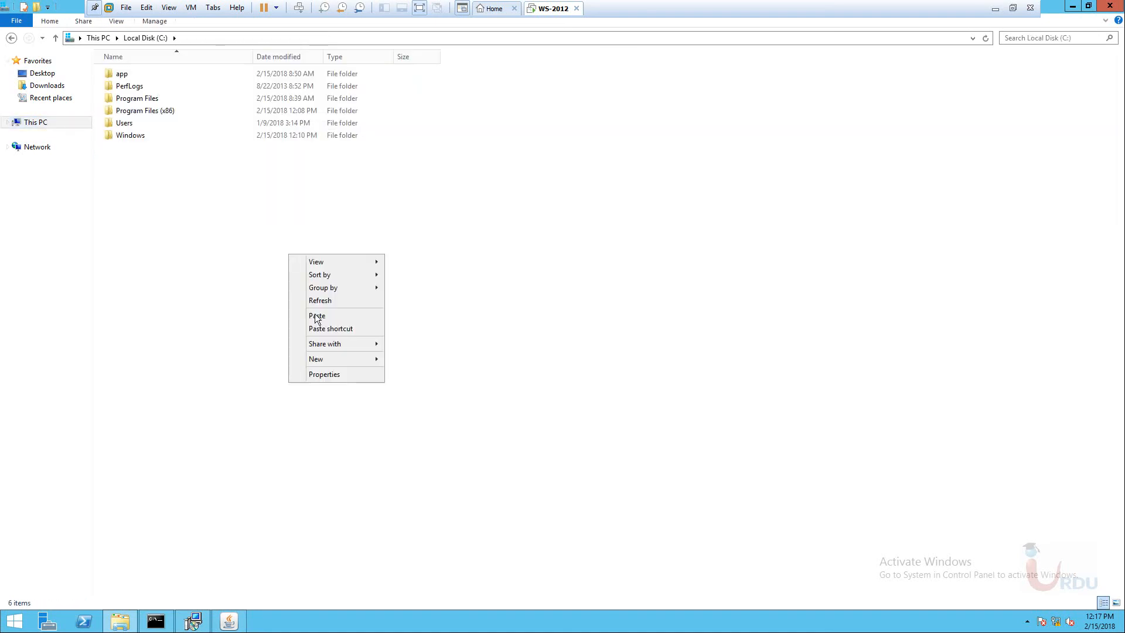
Paste the sqldeveloper folder into the root of Local Disk (C:).
click(316, 317)
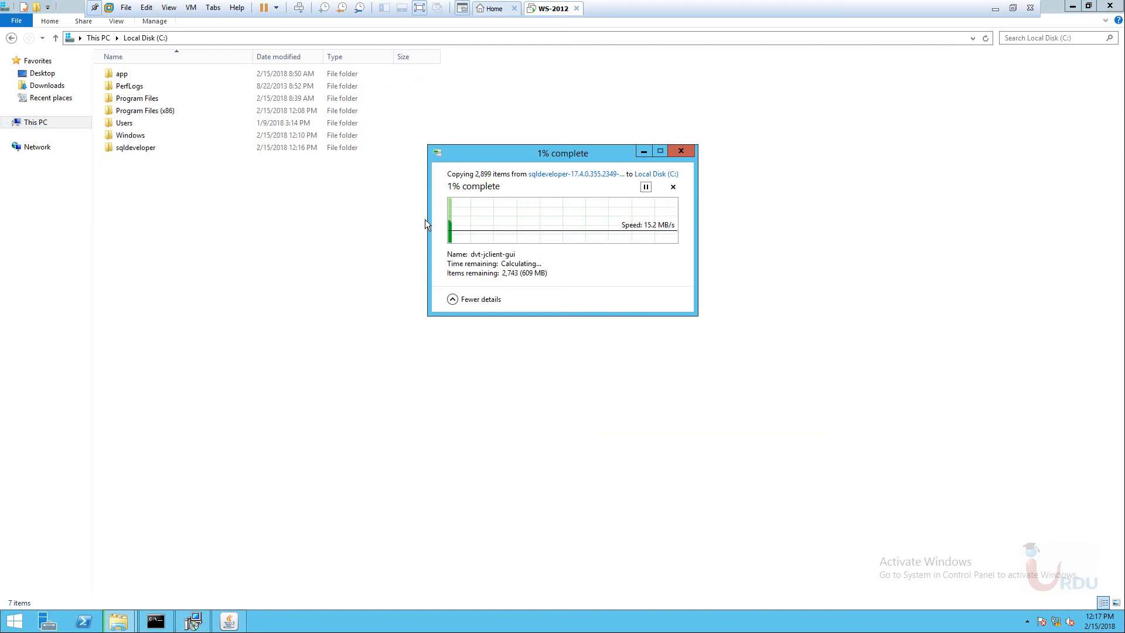
drag(507, 155, 429, 166)
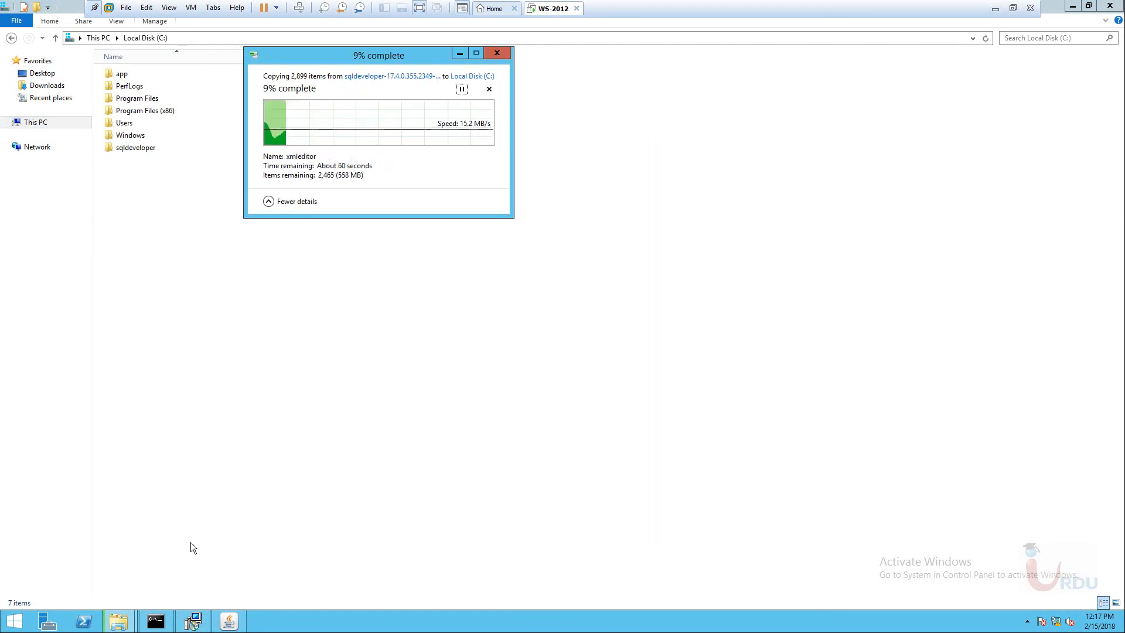
click(194, 620)
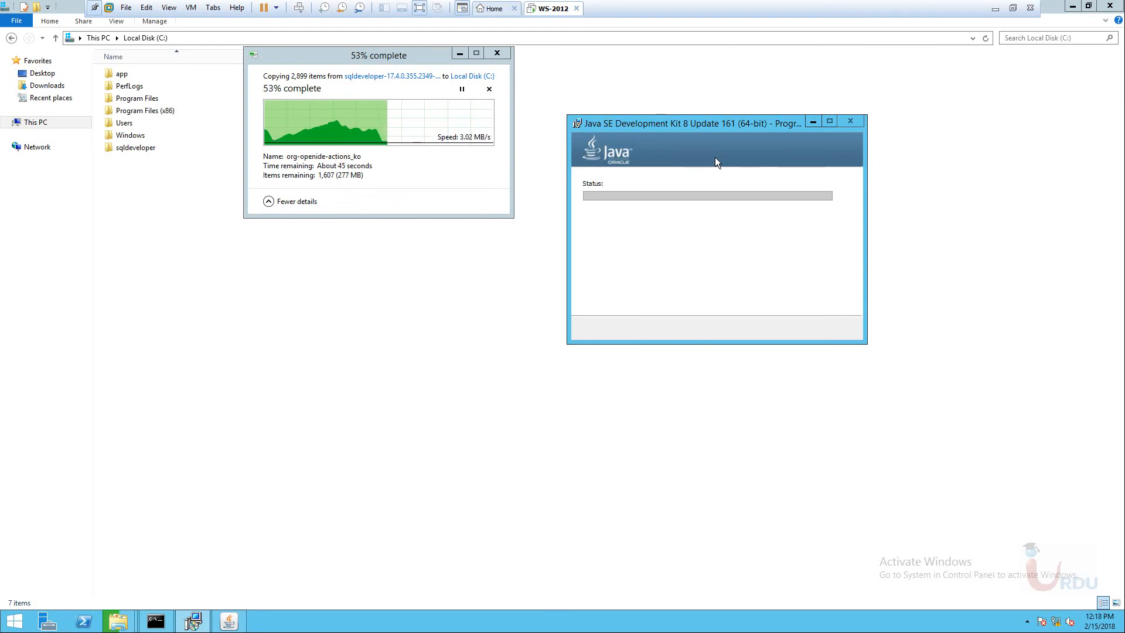
Accept the default Java destination folder so the Java setup continues.
click(230, 620)
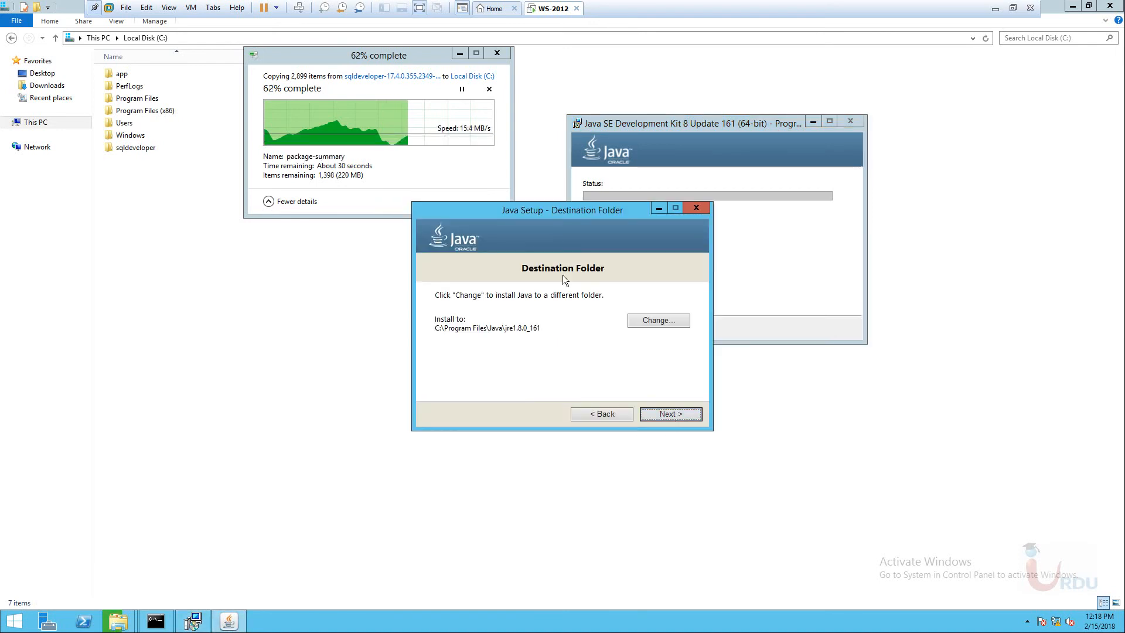
click(671, 413)
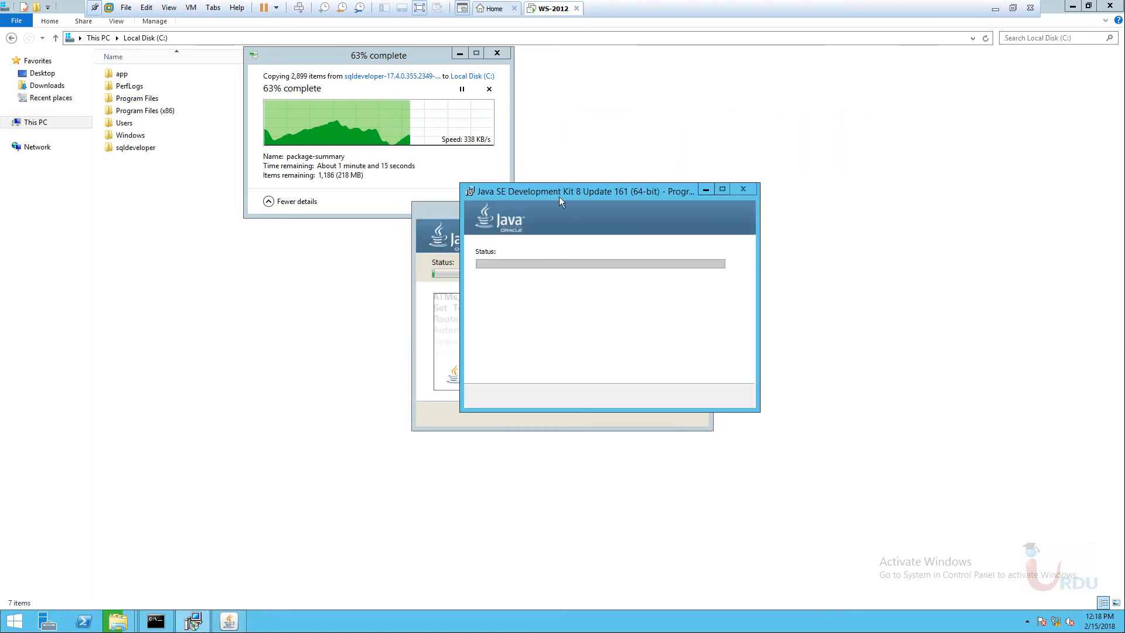
drag(559, 195, 737, 139)
click(600, 216)
Rearrange the copy and Java setup progress windows while both run.
drag(551, 210, 707, 274)
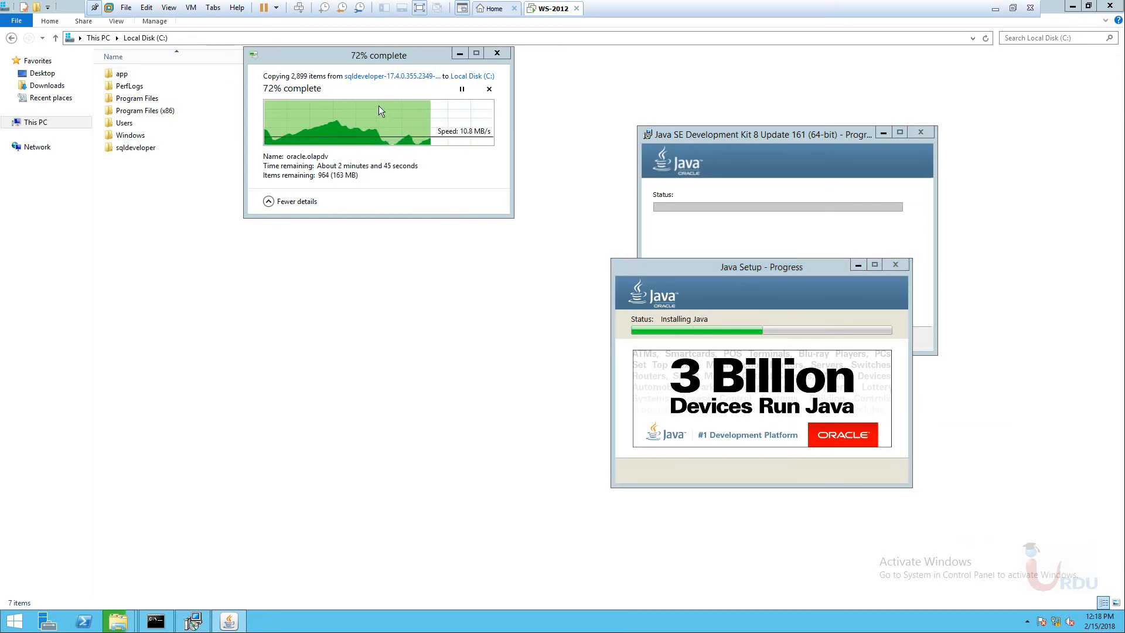
click(772, 285)
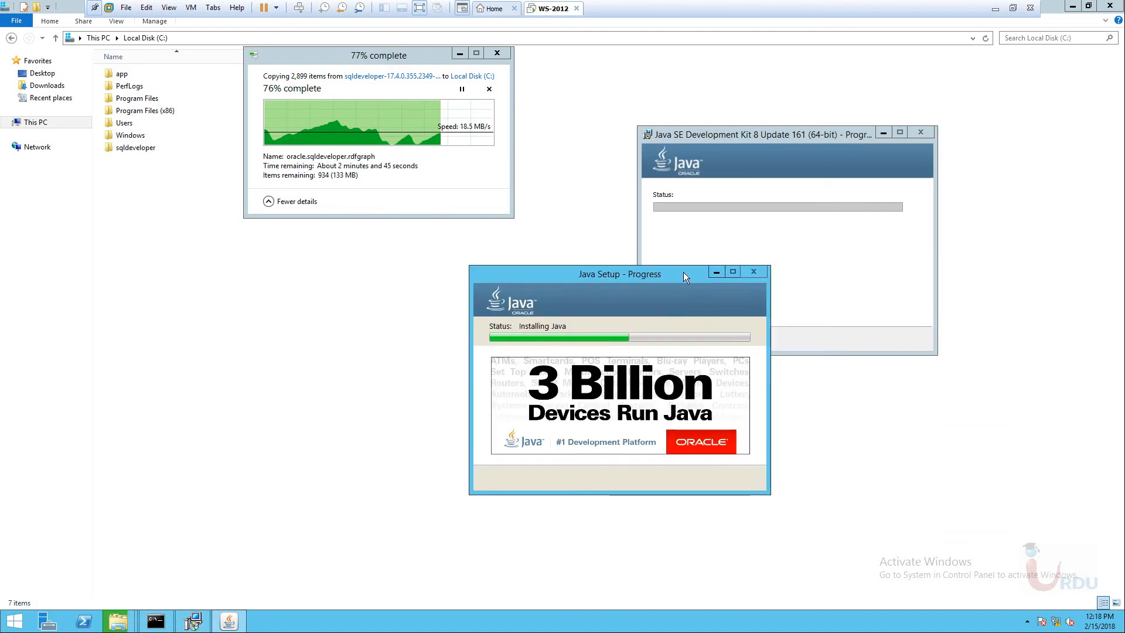
drag(411, 68, 404, 99)
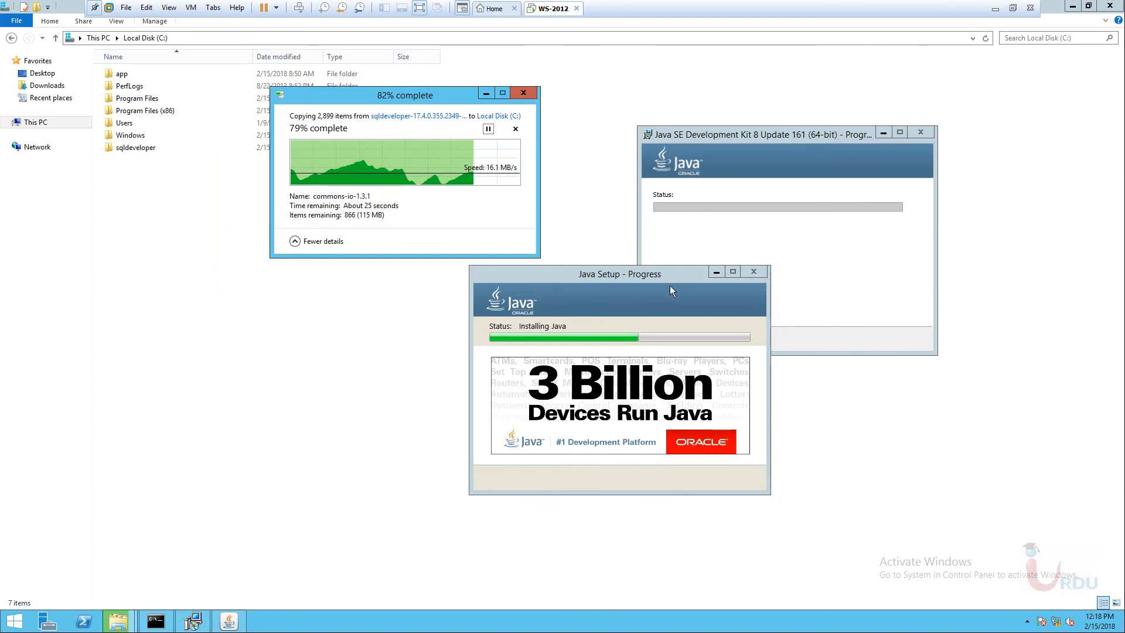
drag(428, 91, 345, 78)
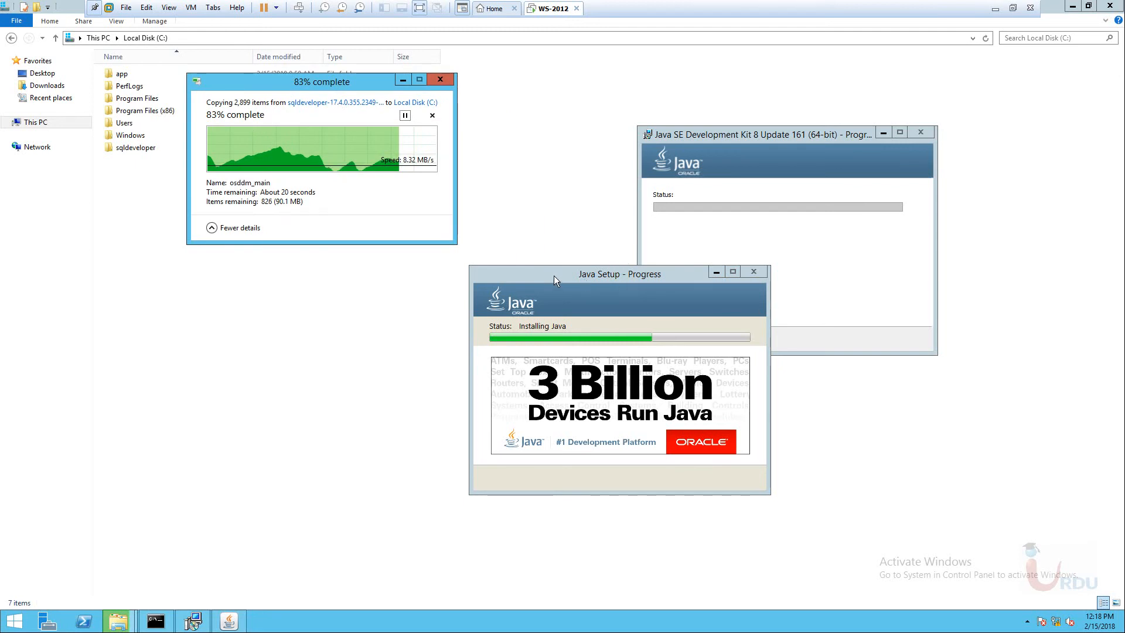
drag(652, 279, 750, 282)
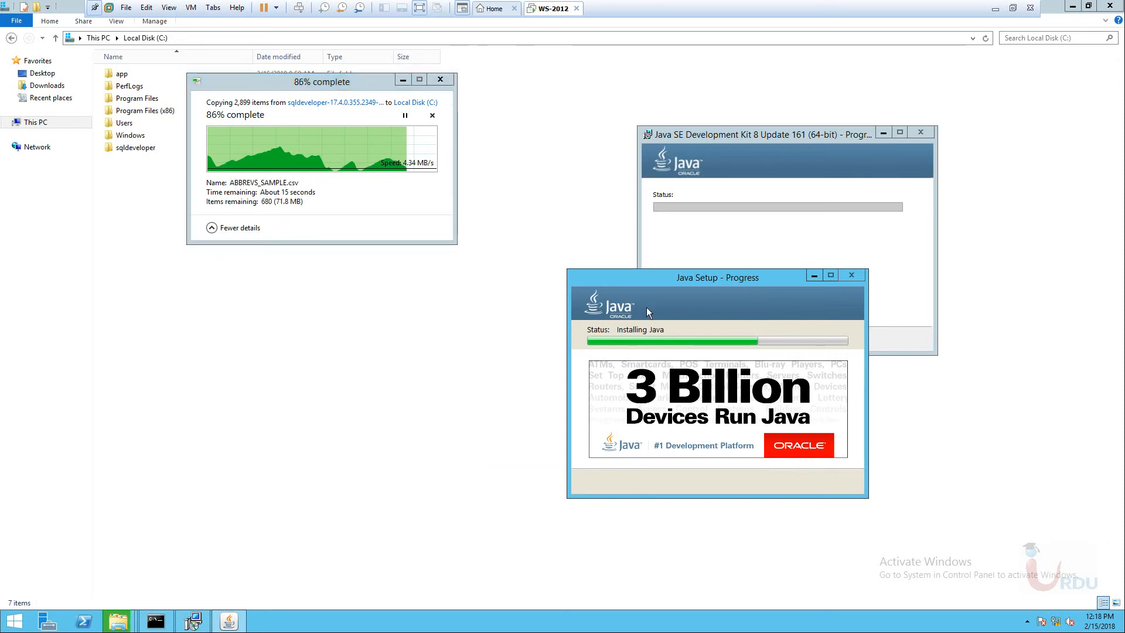
drag(705, 278, 646, 121)
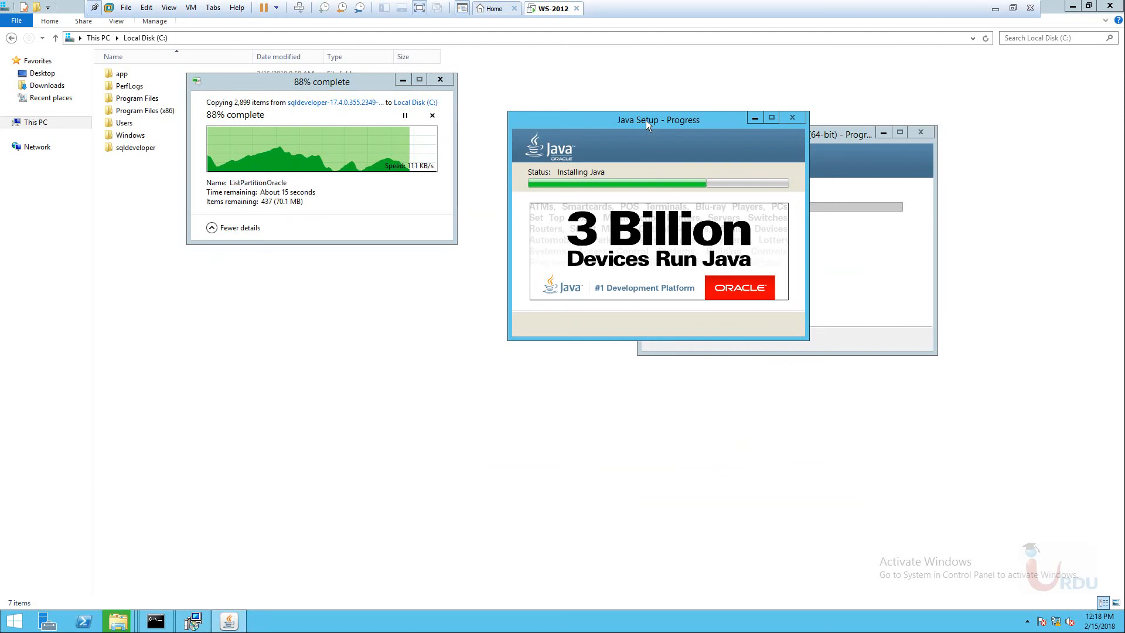
Search the apps list for 'sql', pin SQL Plus to Start, and return to the desktop.
click(15, 621)
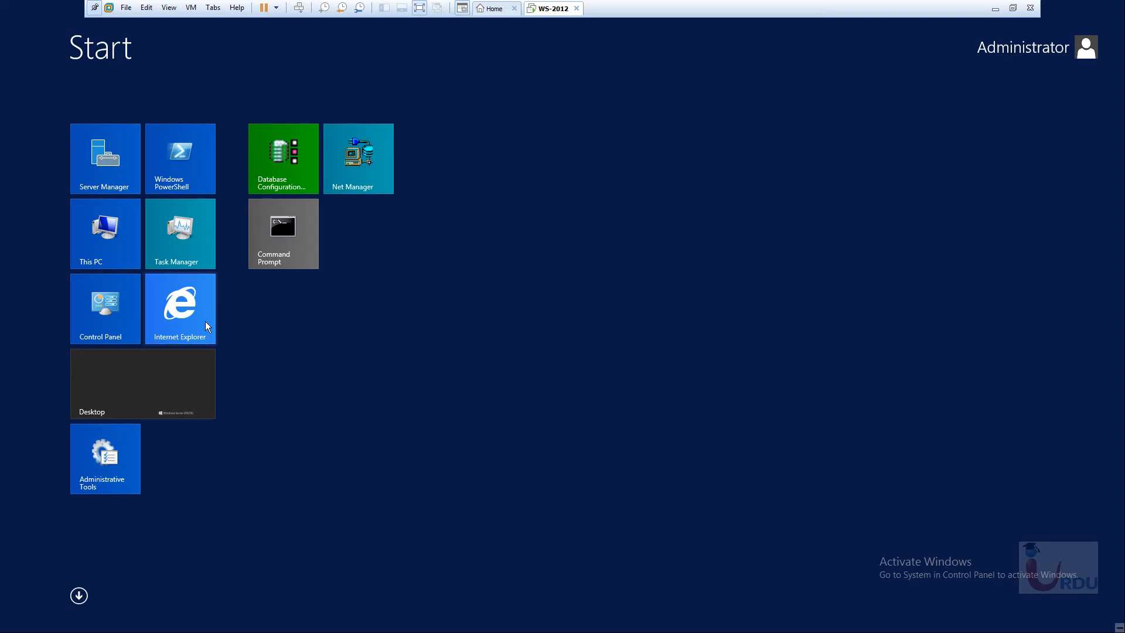
click(78, 598)
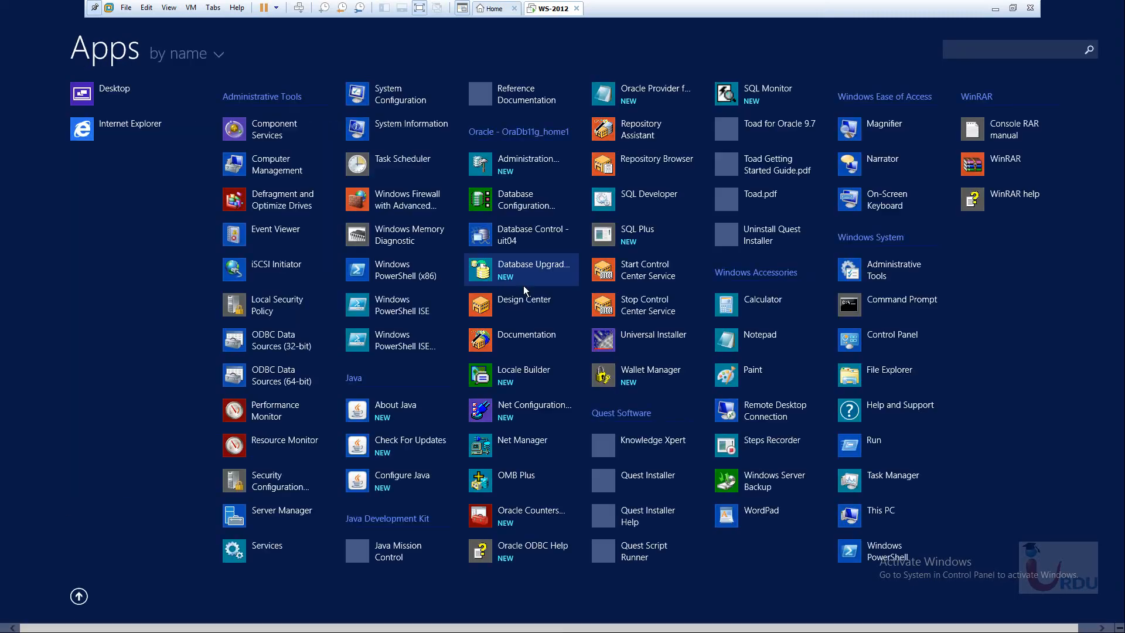
click(1000, 47)
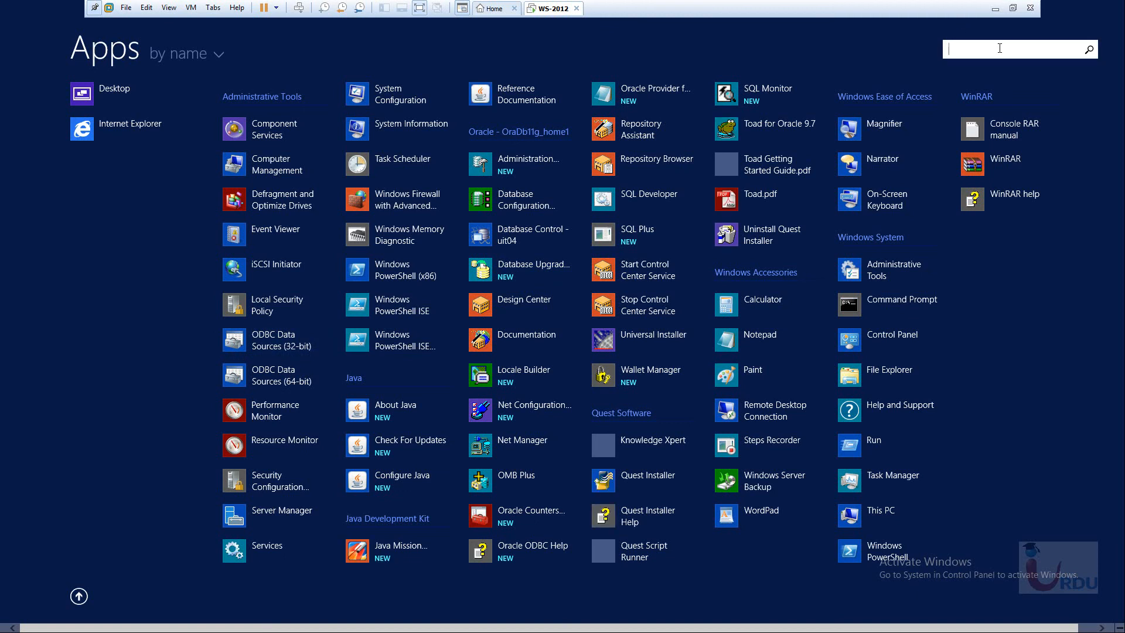
text(sql)
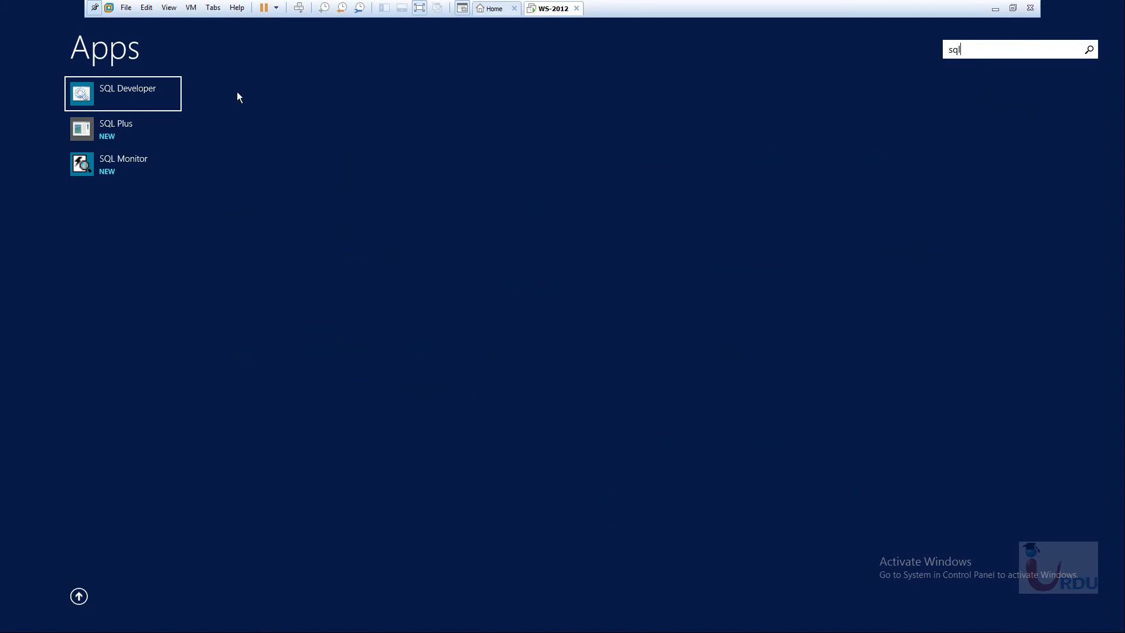
right_click(108, 138)
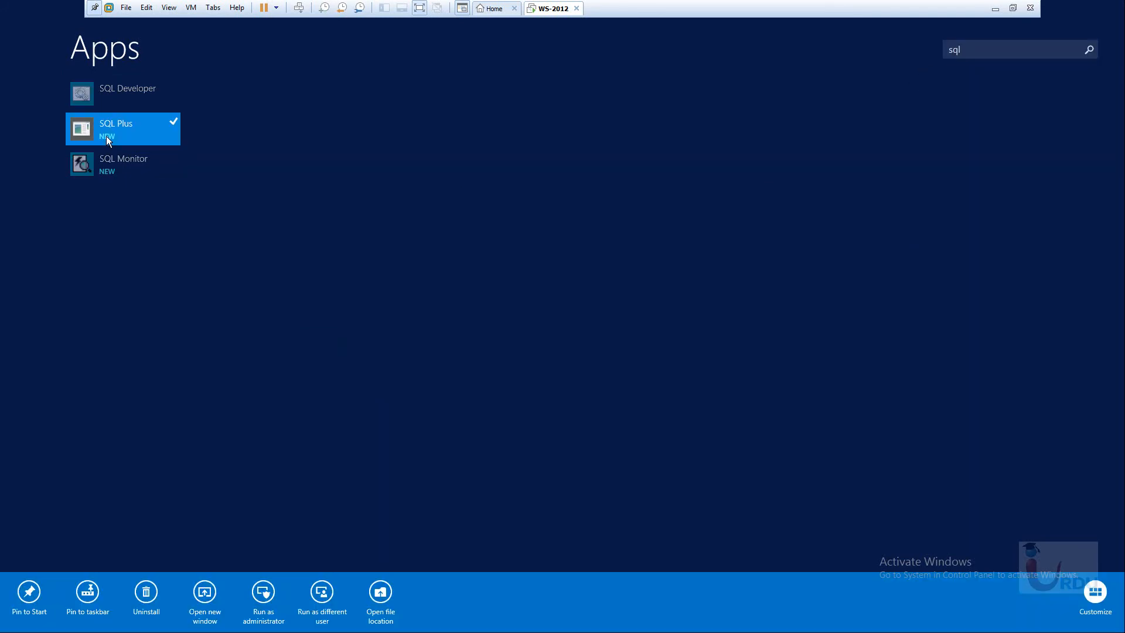
click(30, 592)
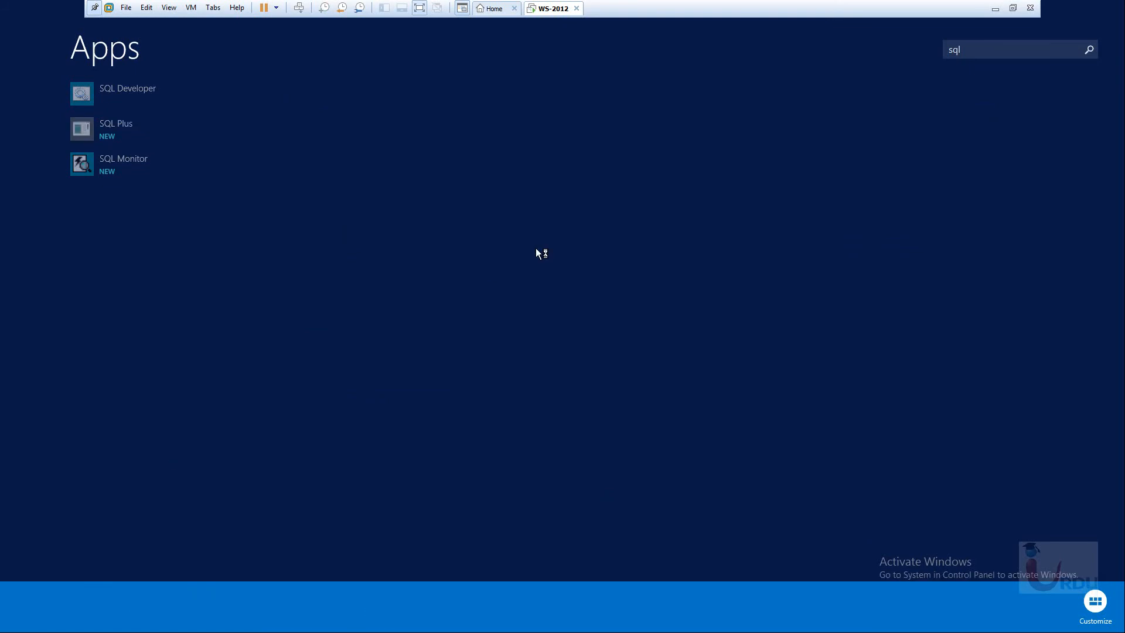
key(super)
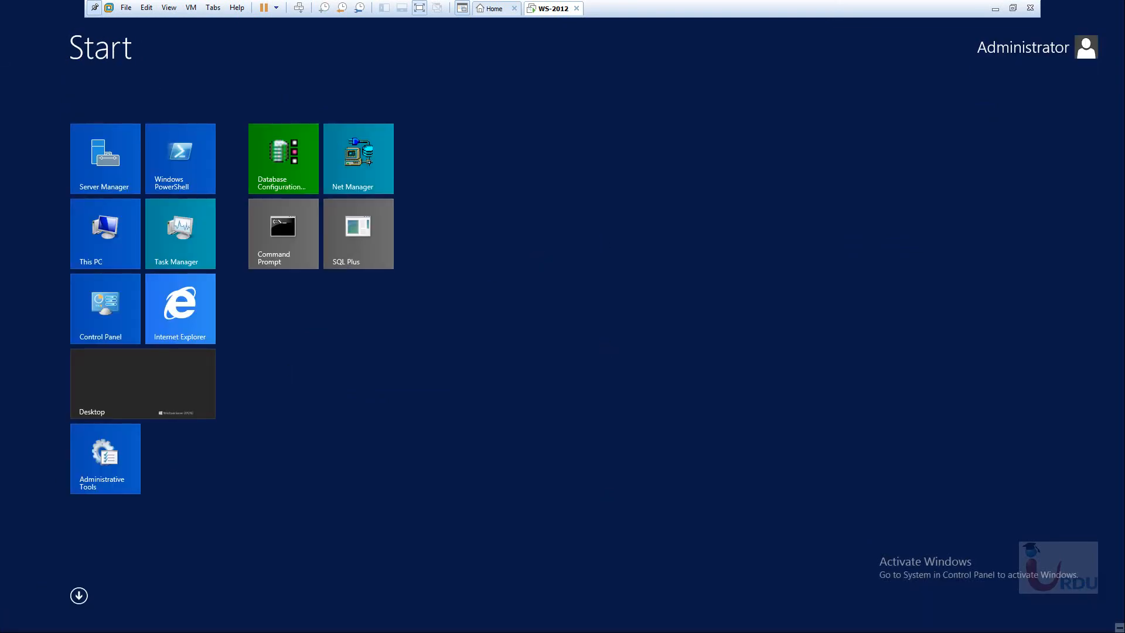
click(136, 393)
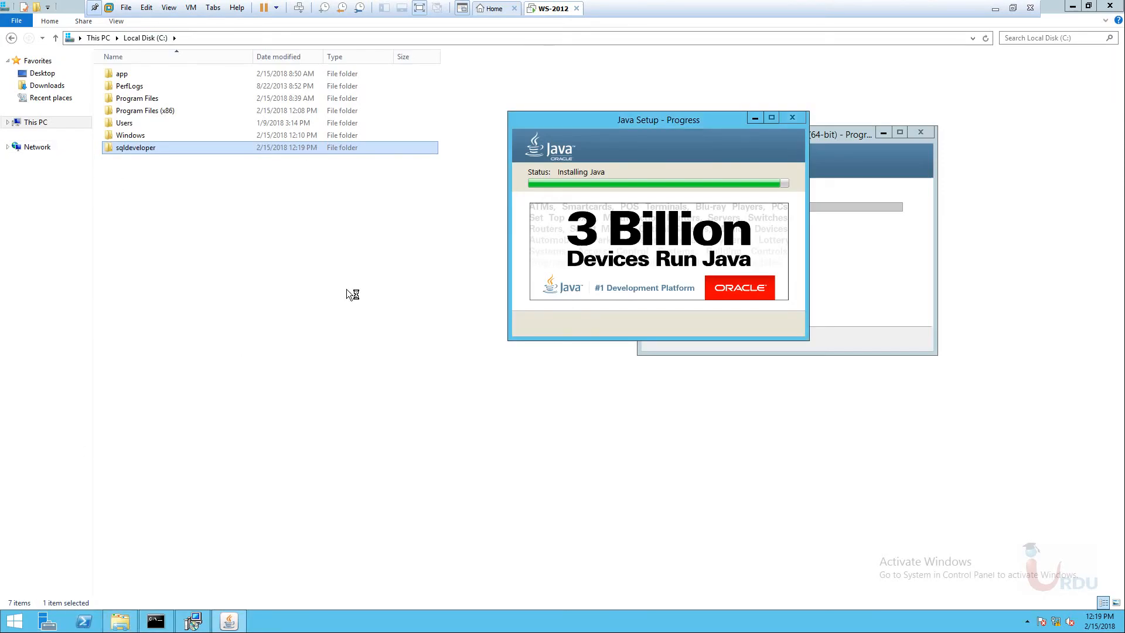
Browse to the C:\app\product\11.2.0\dbhome_1\BIN folder.
click(123, 74)
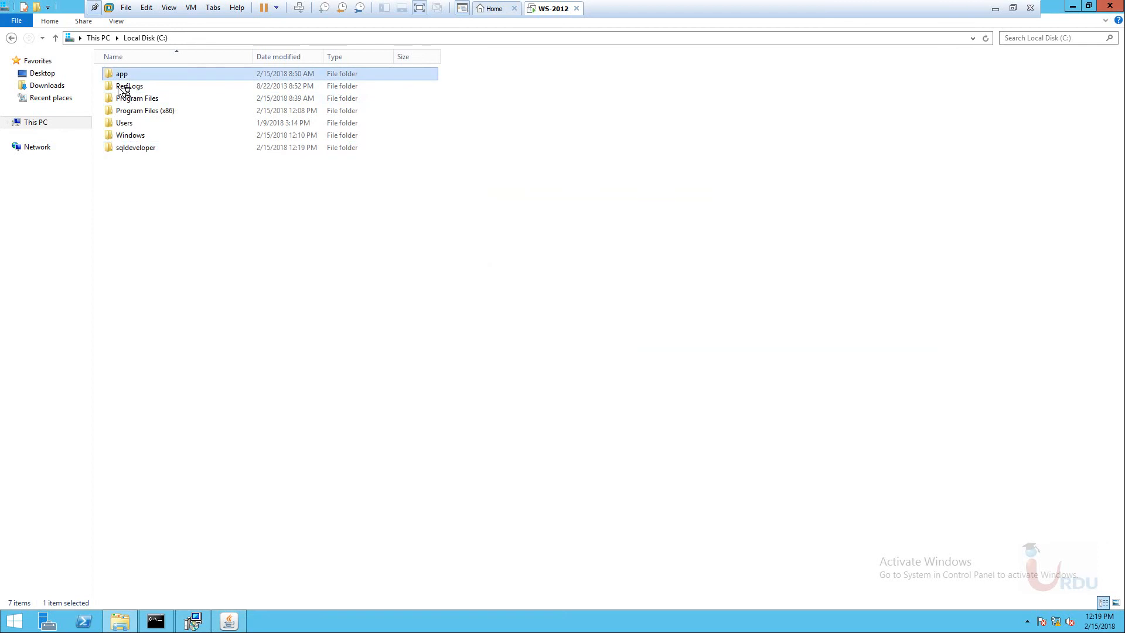
double_click(121, 75)
double_click(132, 148)
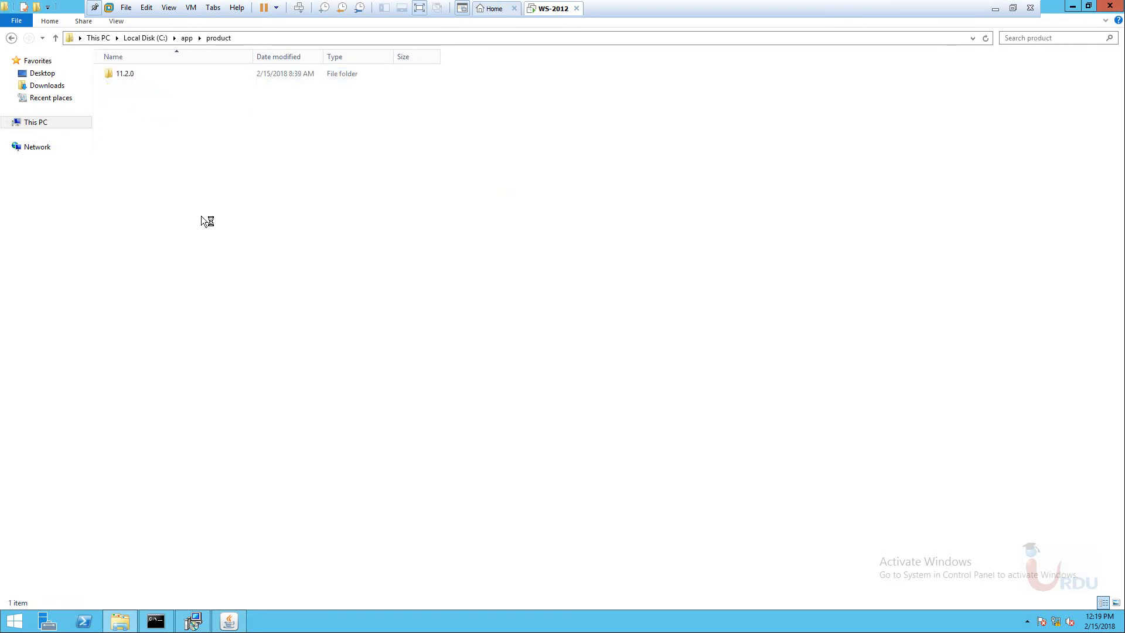
double_click(122, 73)
double_click(128, 76)
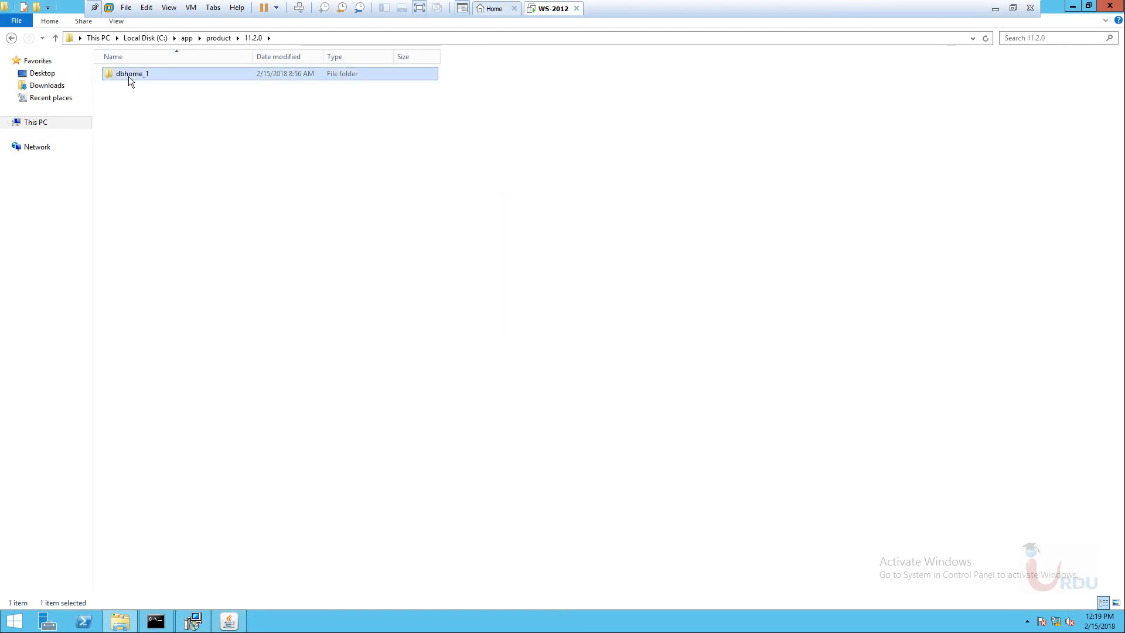
double_click(122, 123)
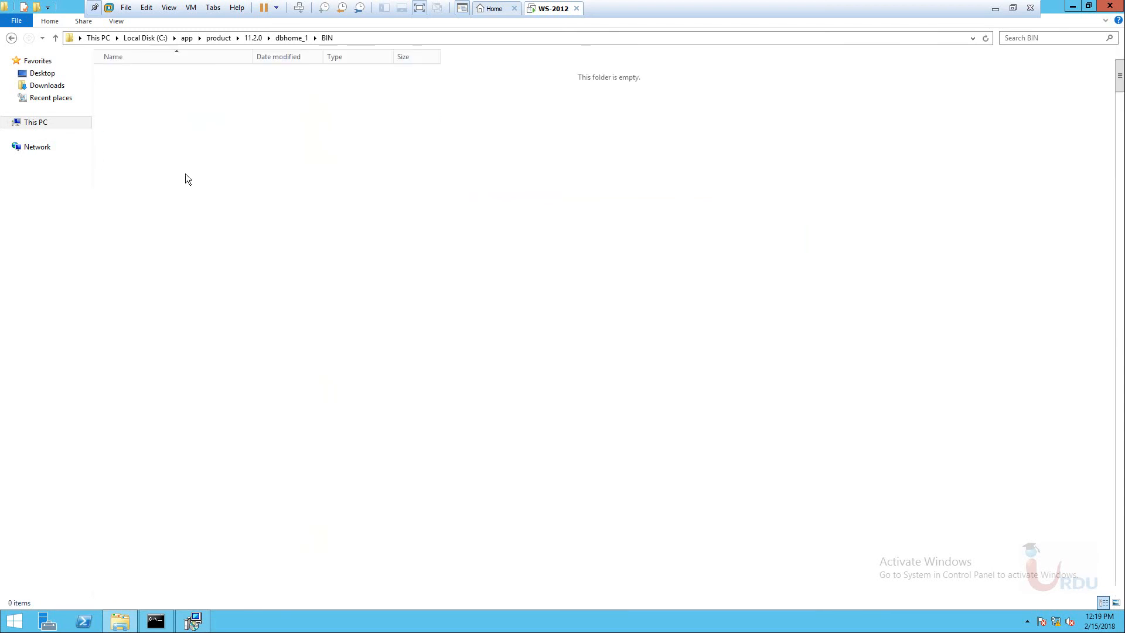
Locate and select the sqlplus application in the BIN file list.
key(s)
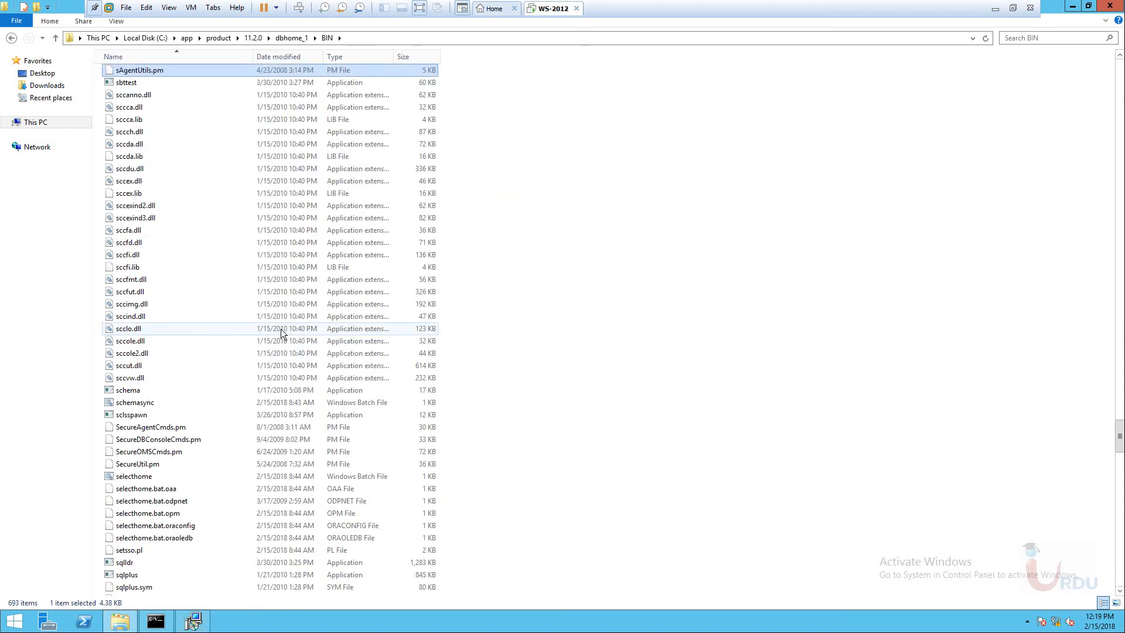
click(359, 218)
key(Down)
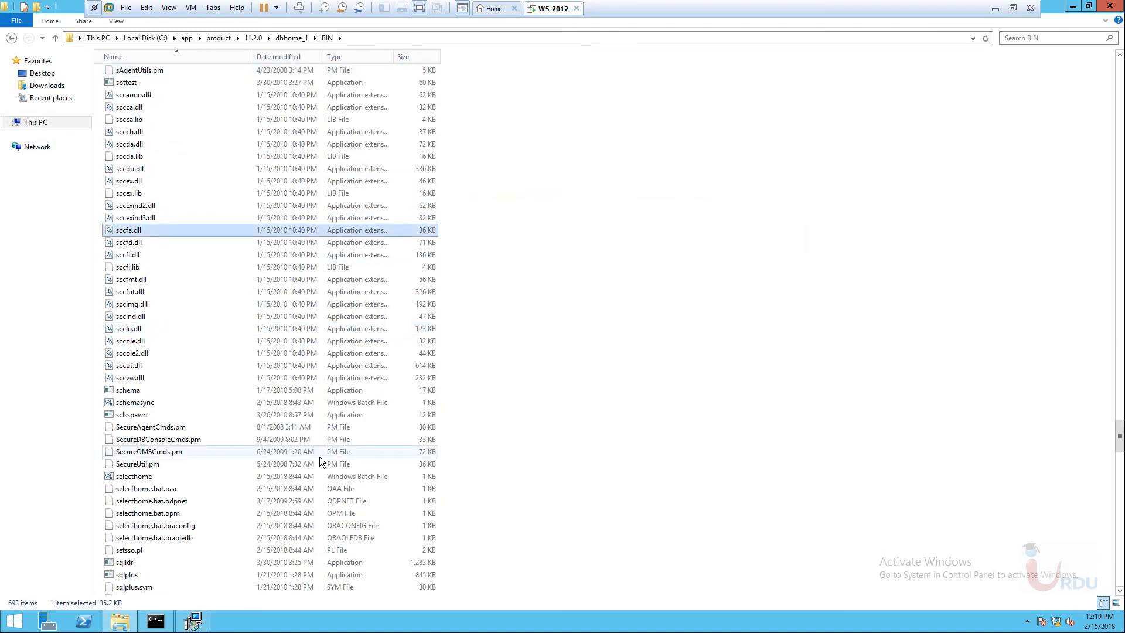
text(sq)
click(116, 575)
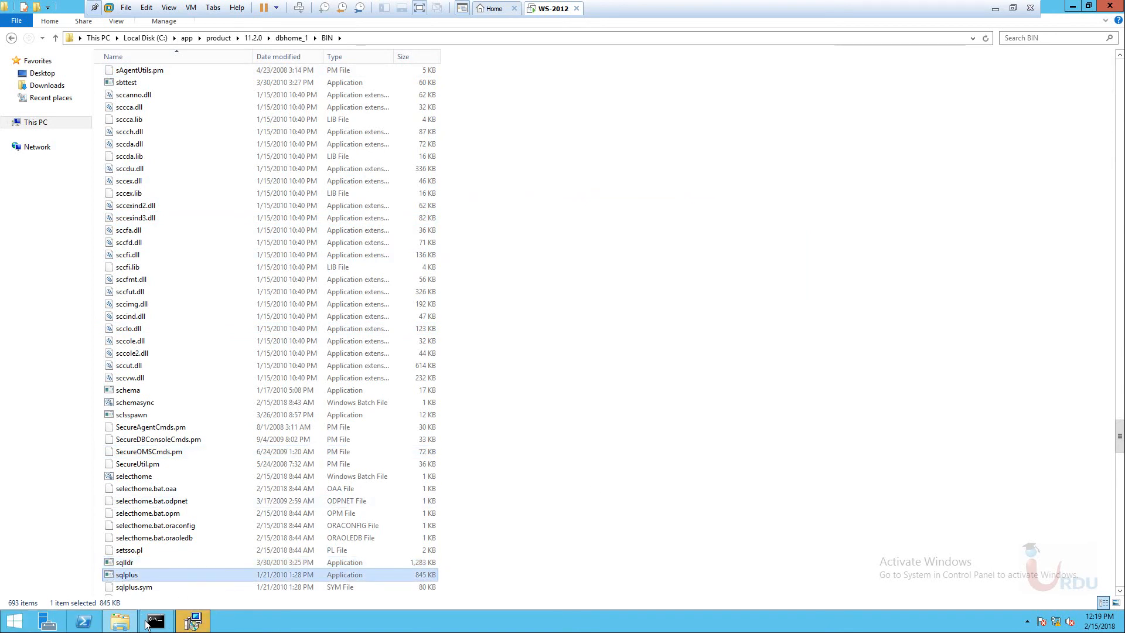
Close the completed JDK 8 installer and File Explorer.
click(184, 624)
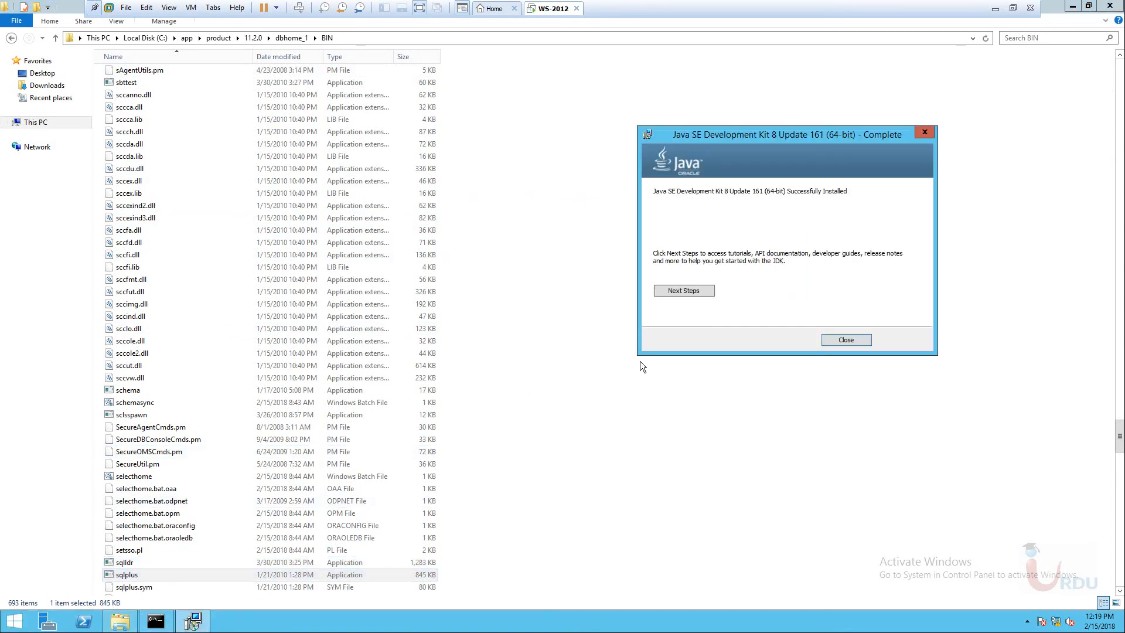
click(854, 340)
click(1110, 6)
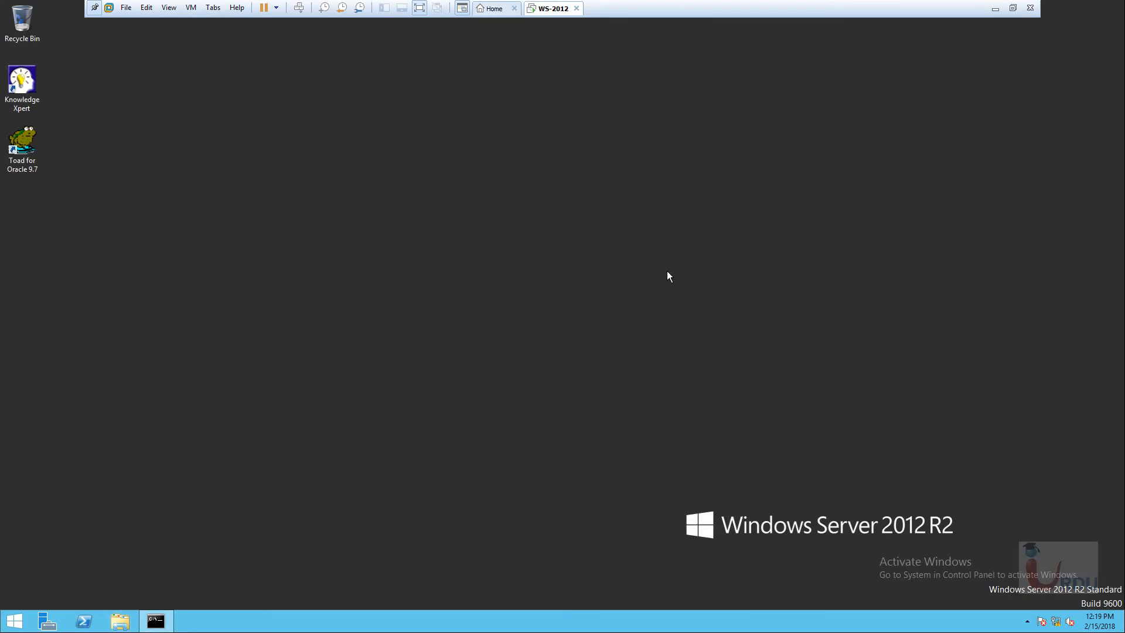
Launch SQL Plus from Start, sign in as system, then exit it.
click(13, 621)
click(360, 264)
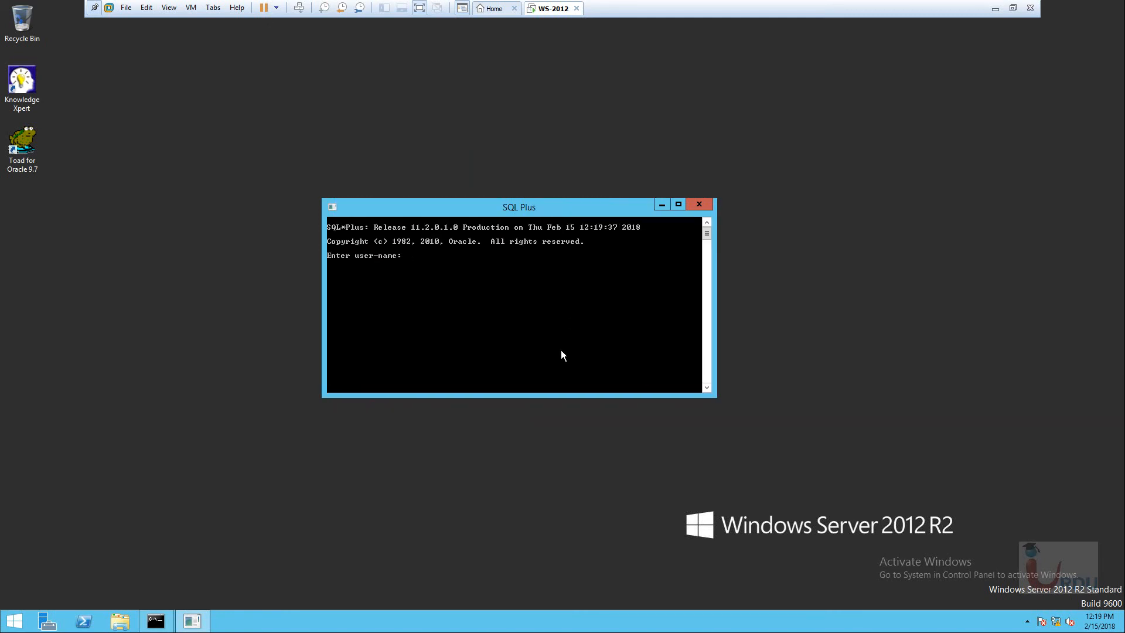
text(system)
key(Return)
key(Return)
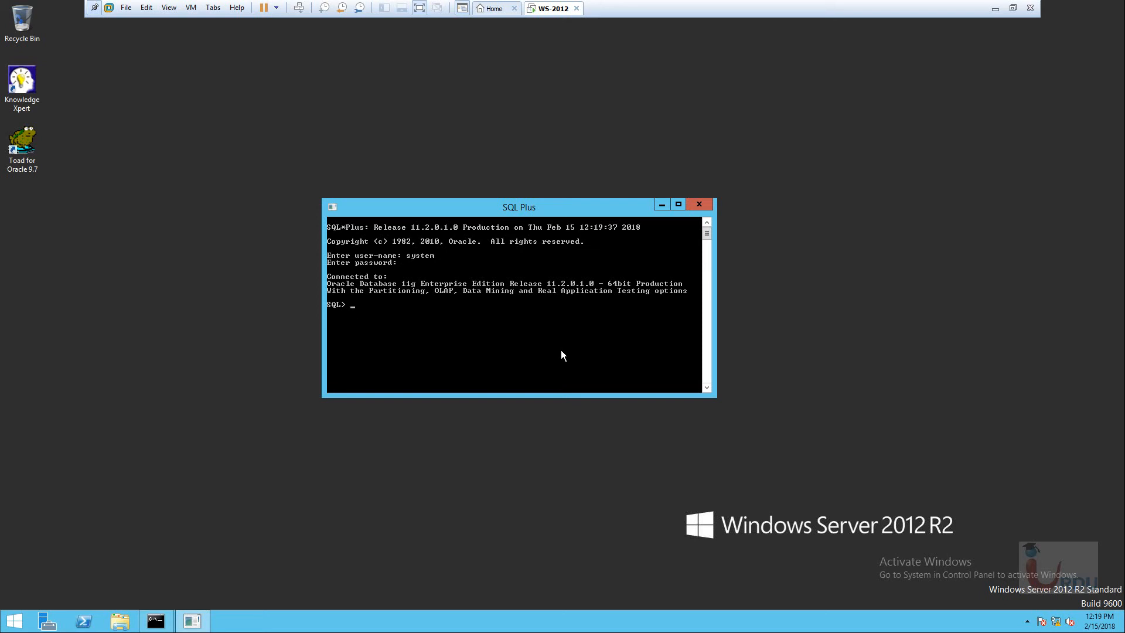
text(exit)
key(Return)
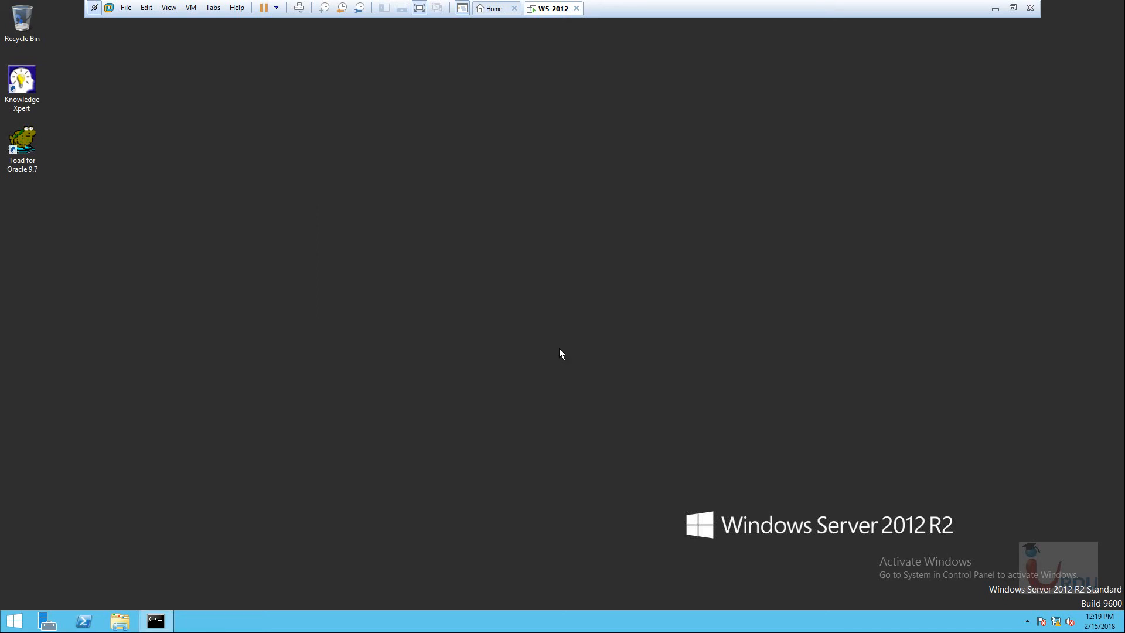
Refresh the desktop and restore the Command Prompt SQL*Plus session, moving it up-left.
right_click(229, 370)
click(269, 403)
click(157, 622)
drag(569, 149, 501, 132)
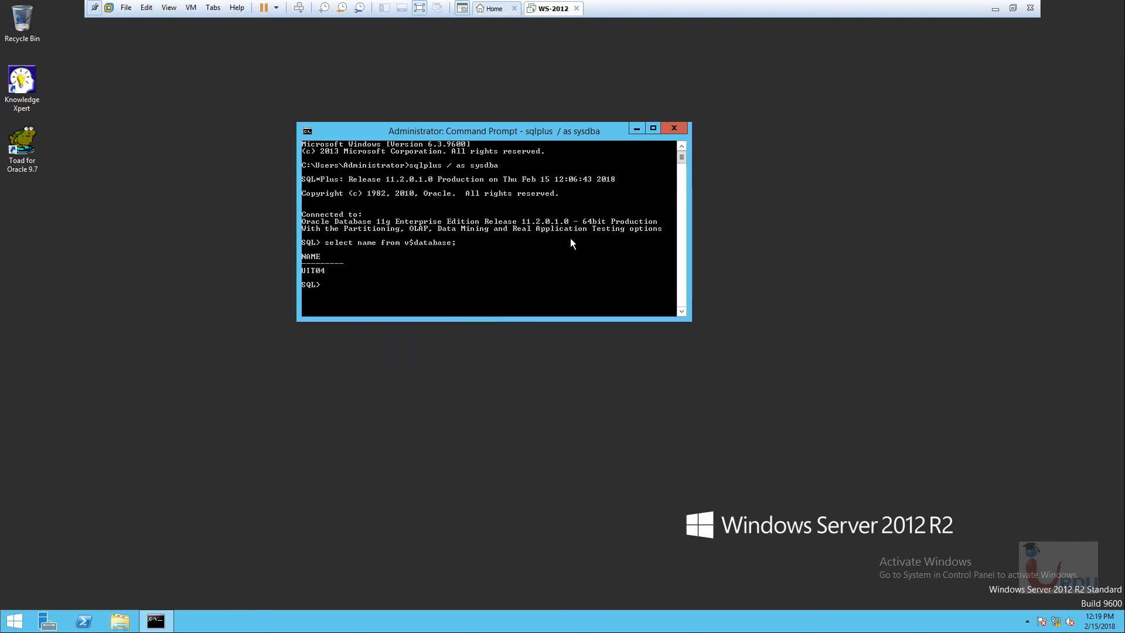
drag(550, 135, 475, 109)
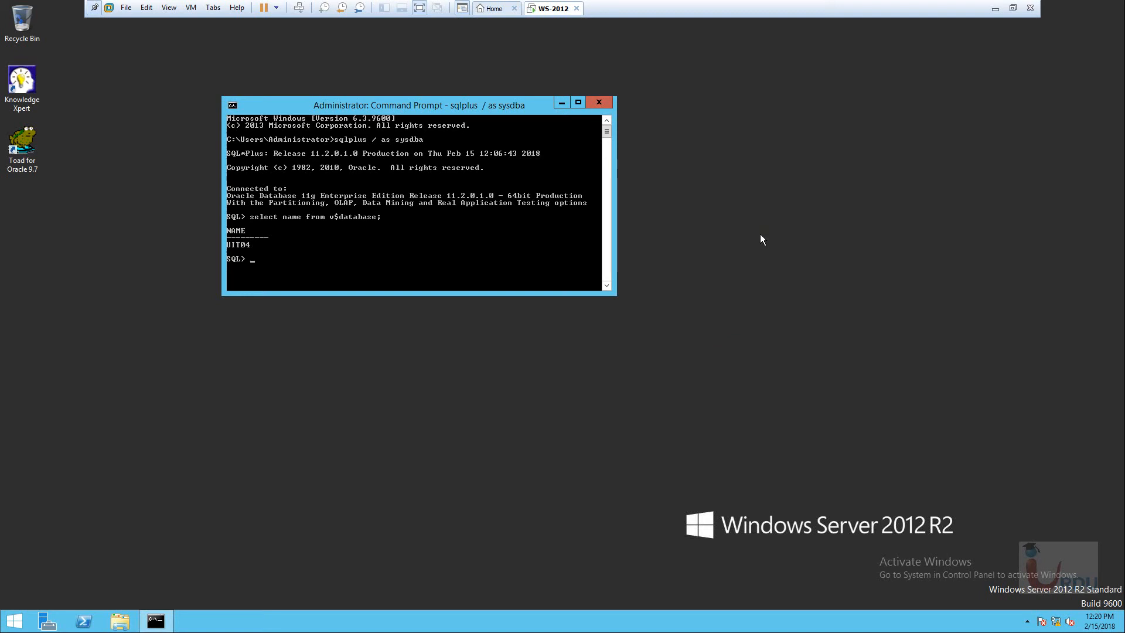
click(174, 286)
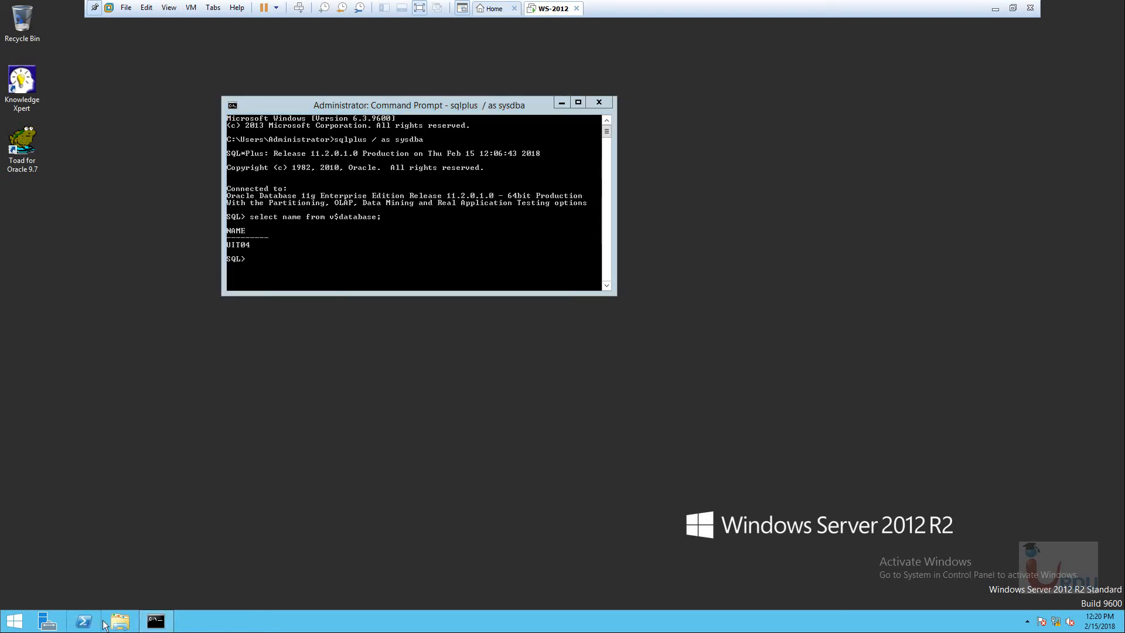
Pin the sqldeveloper application in C:\sqldeveloper to the taskbar.
key(super+e)
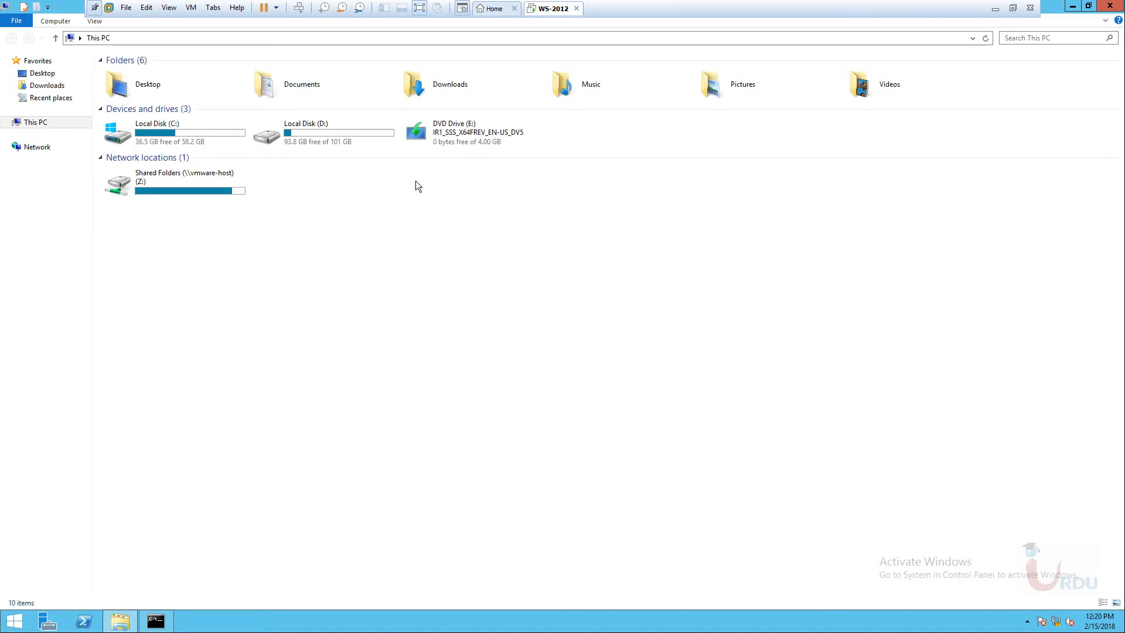
double_click(170, 134)
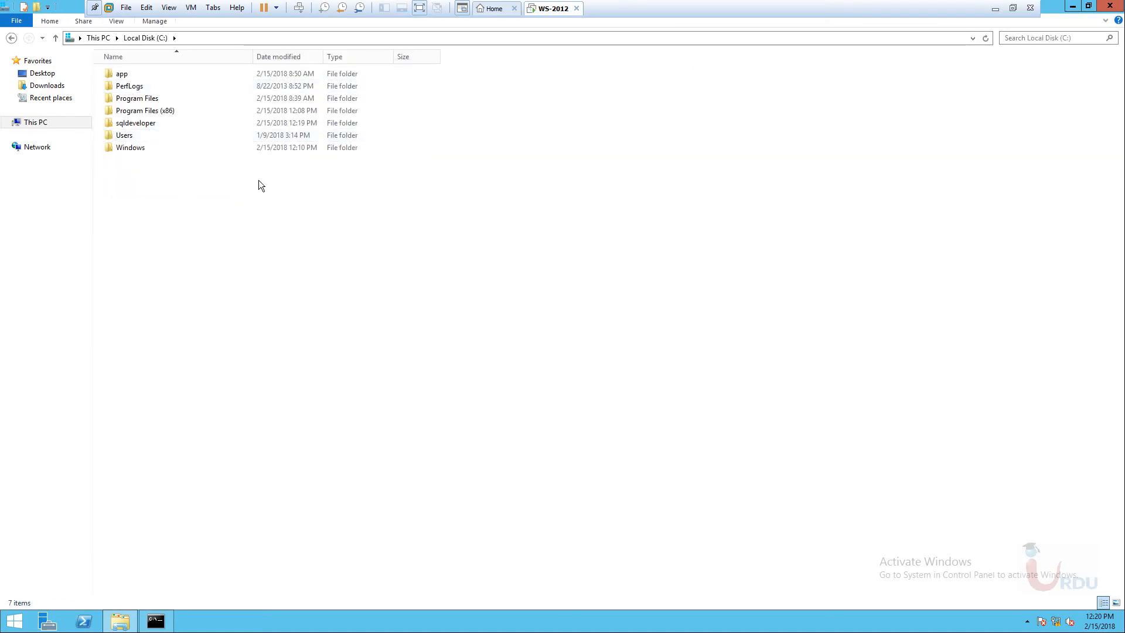
double_click(136, 123)
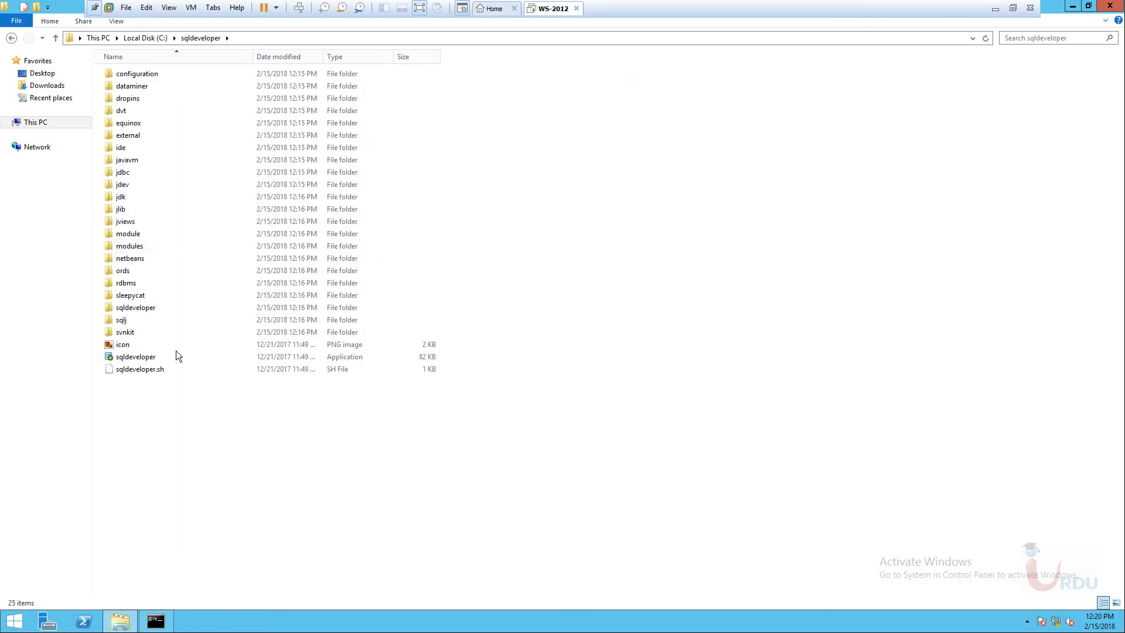
click(175, 356)
right_click(143, 357)
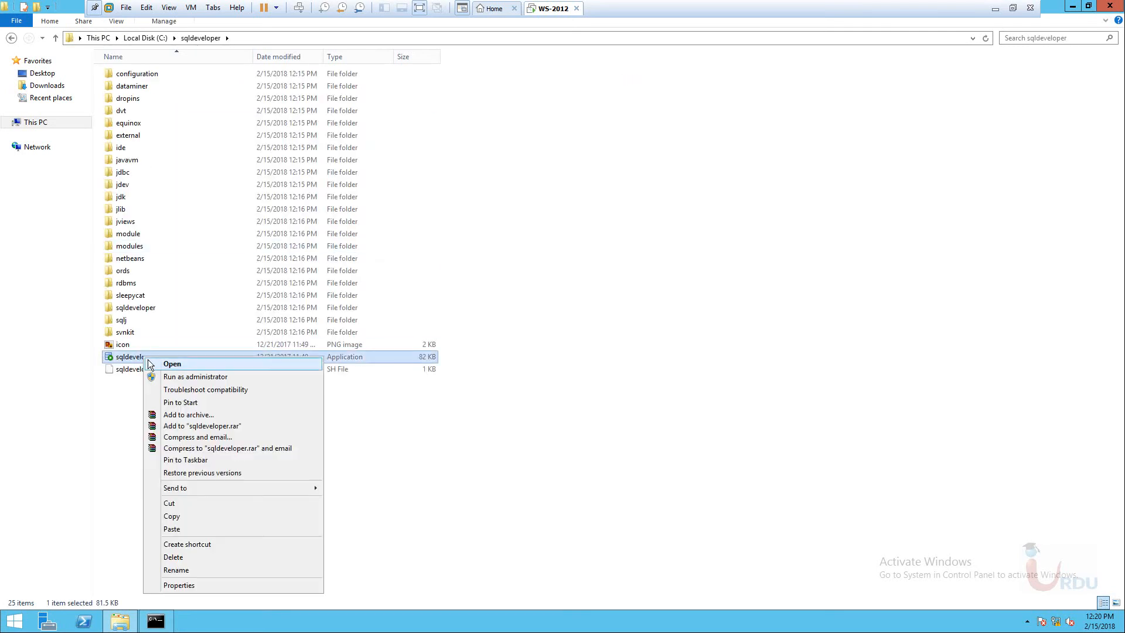
click(200, 460)
Close File Explorer, refresh the desktop, and move the Command Prompt window to the top left.
click(656, 372)
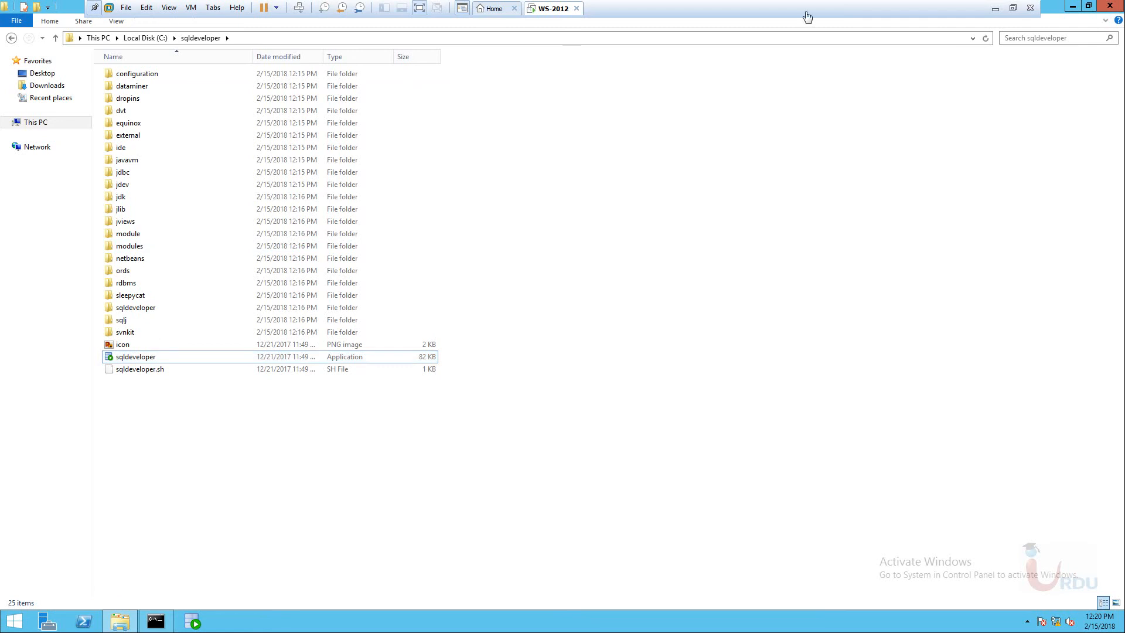
click(1110, 5)
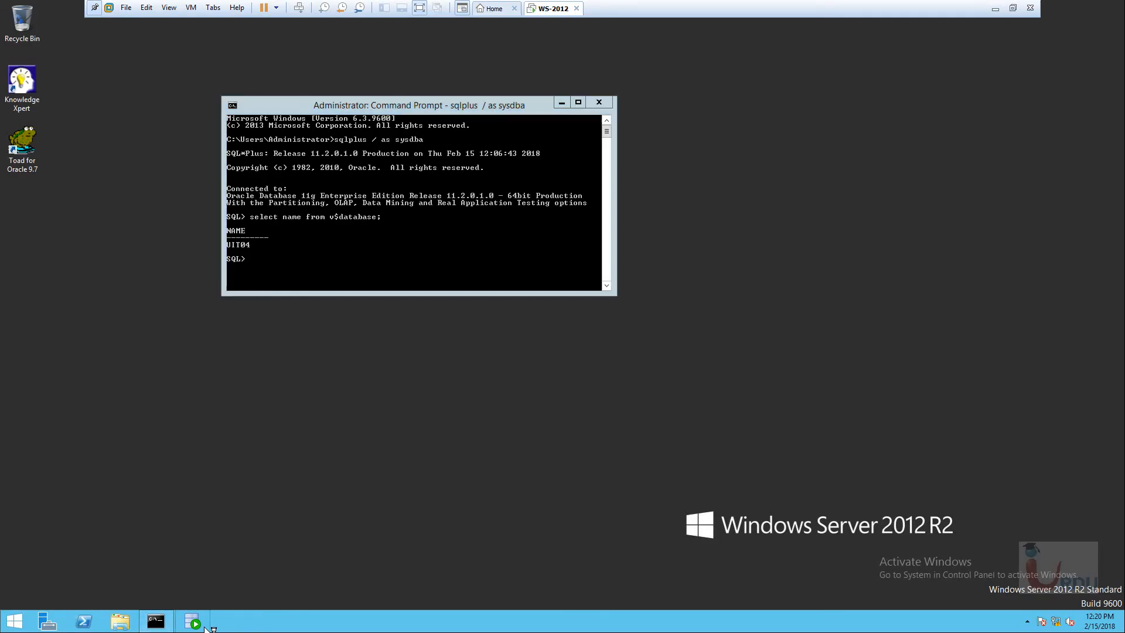
drag(444, 112, 367, 103)
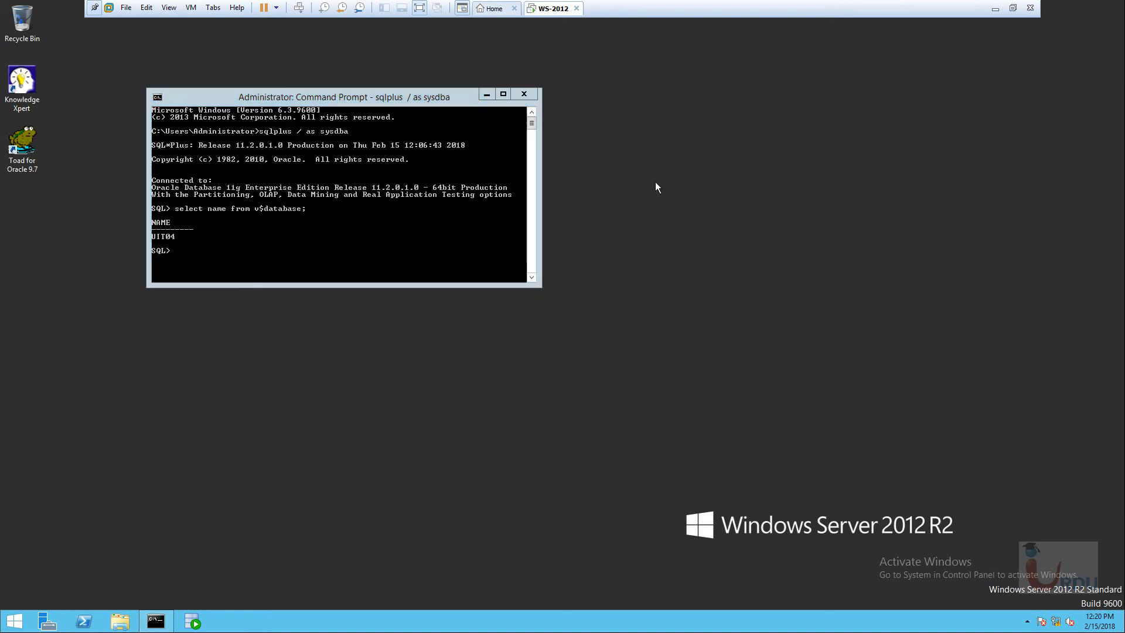
right_click(614, 136)
click(645, 166)
right_click(600, 151)
click(642, 182)
right_click(610, 153)
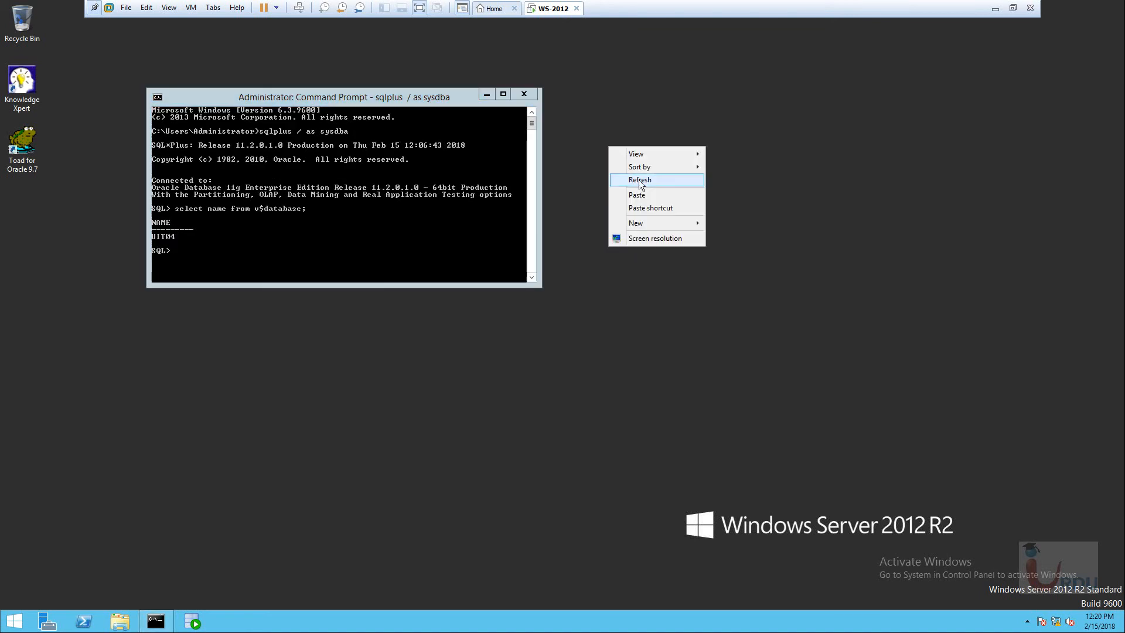
click(642, 182)
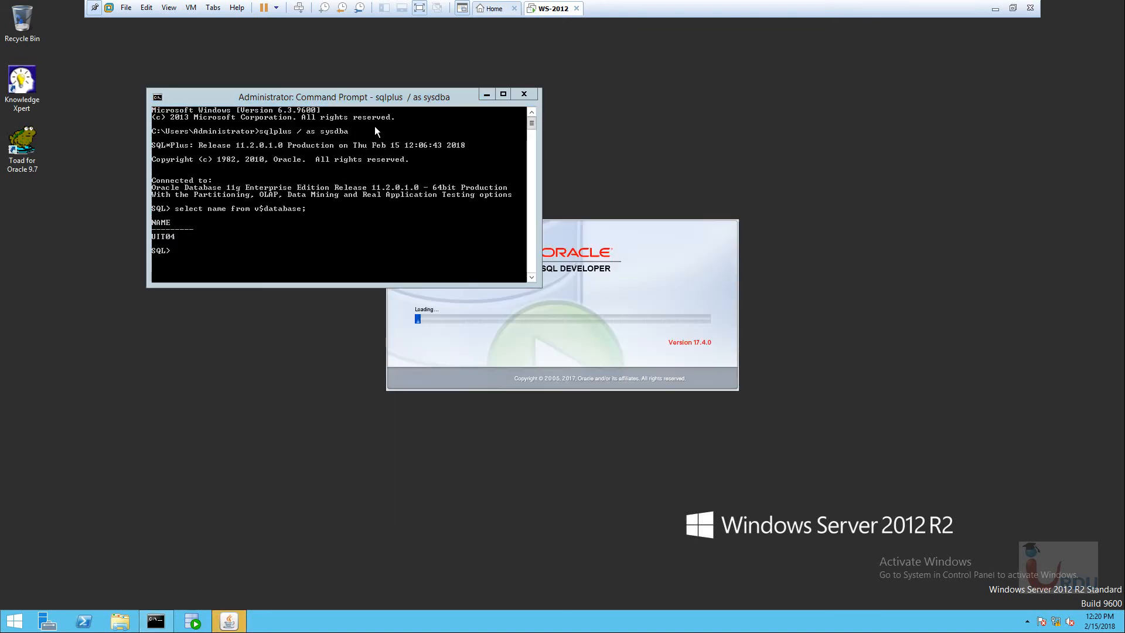
drag(400, 100, 290, 57)
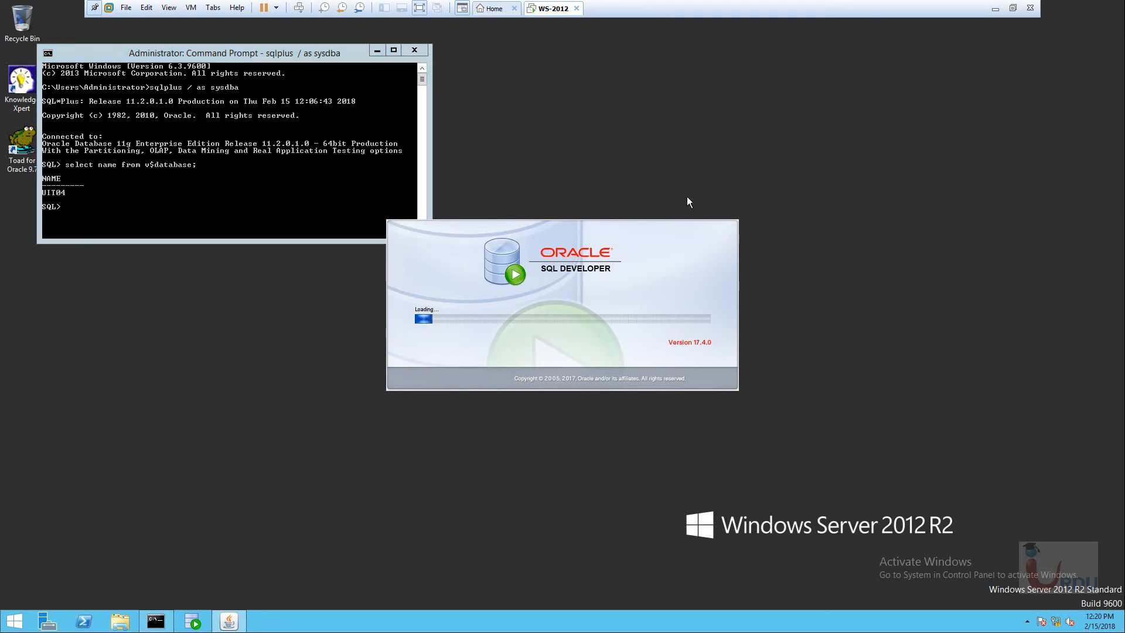
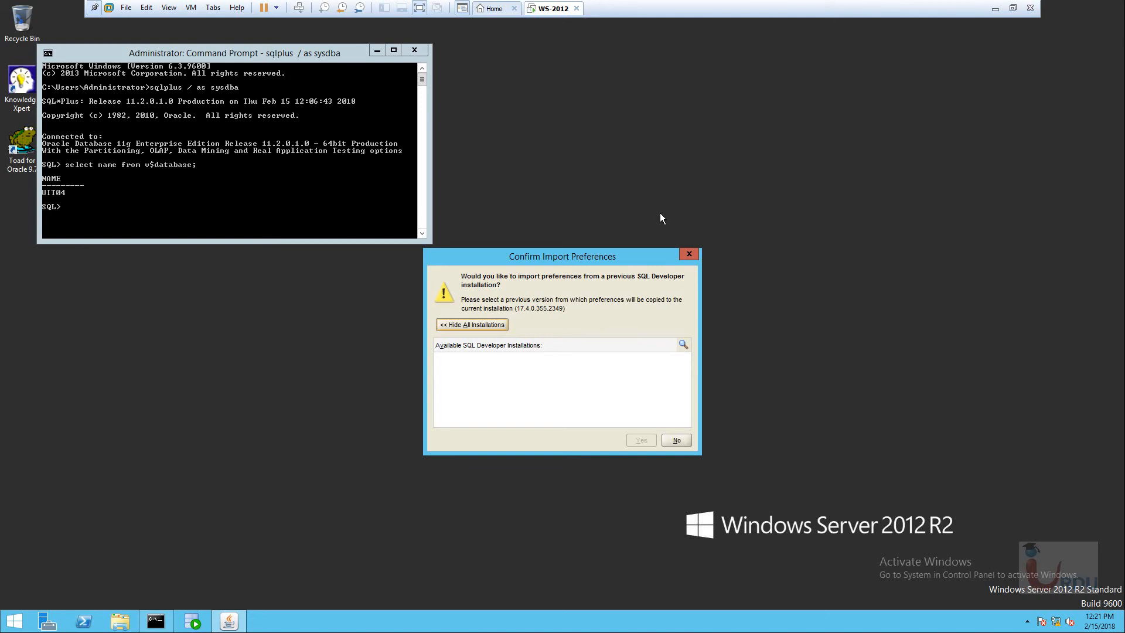
Decline importing earlier preferences, dismiss the usage tracking notice, and maximize SQL Developer.
click(475, 326)
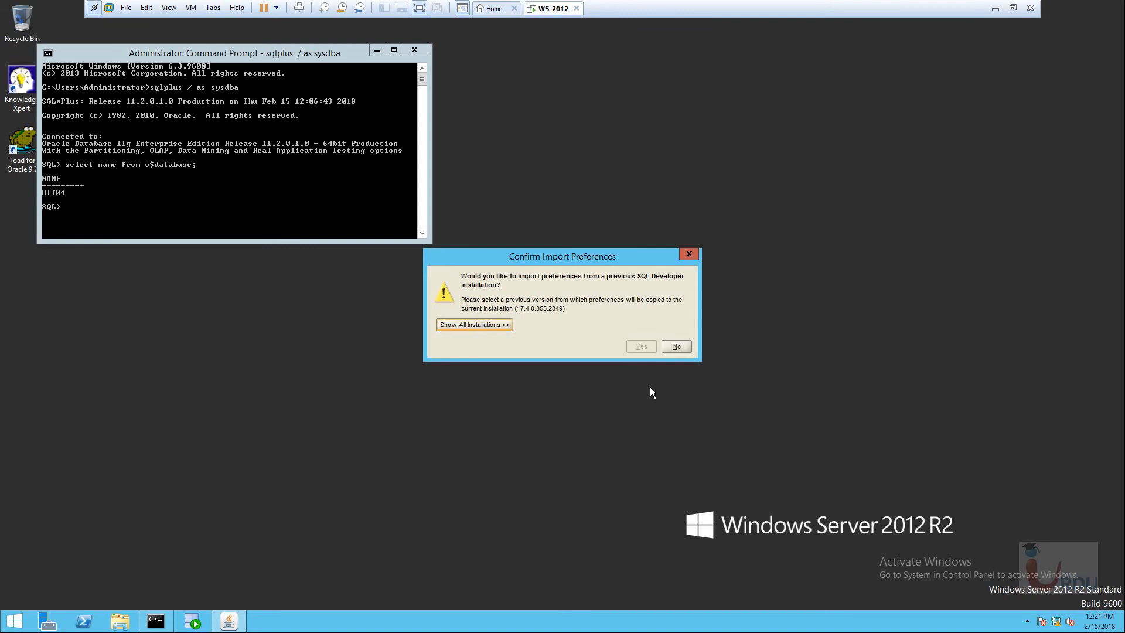
click(675, 341)
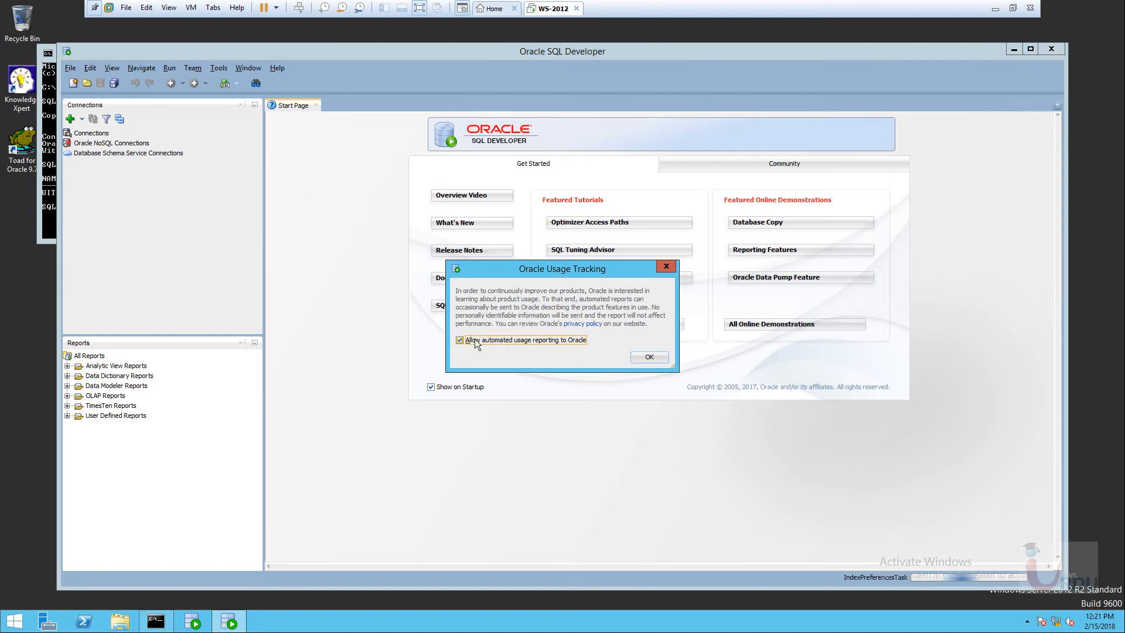
click(649, 357)
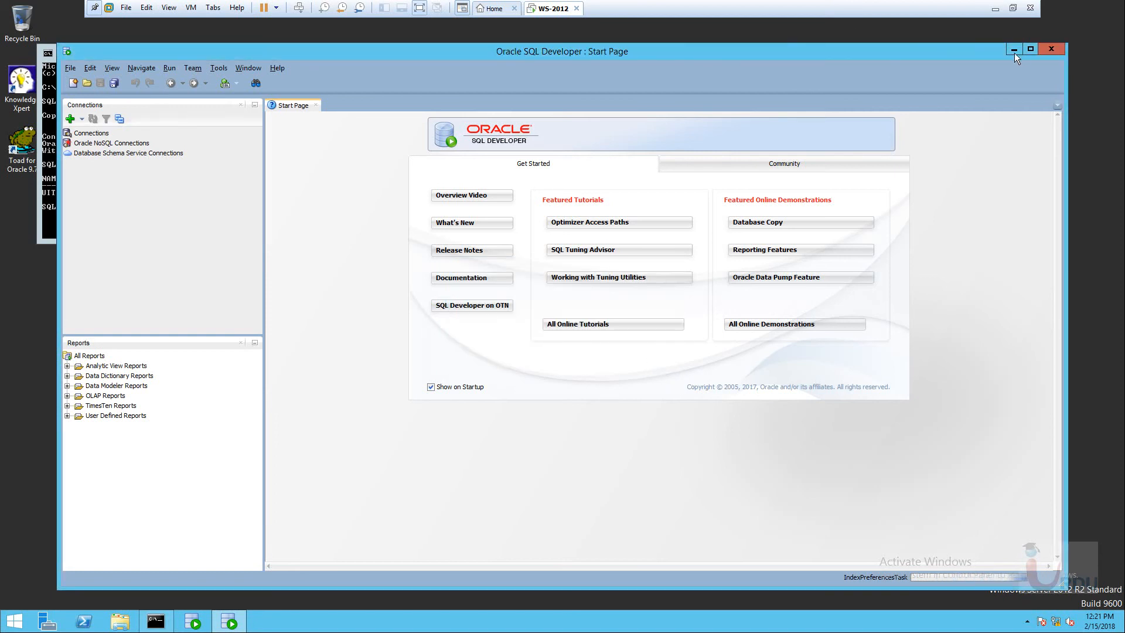
click(1031, 49)
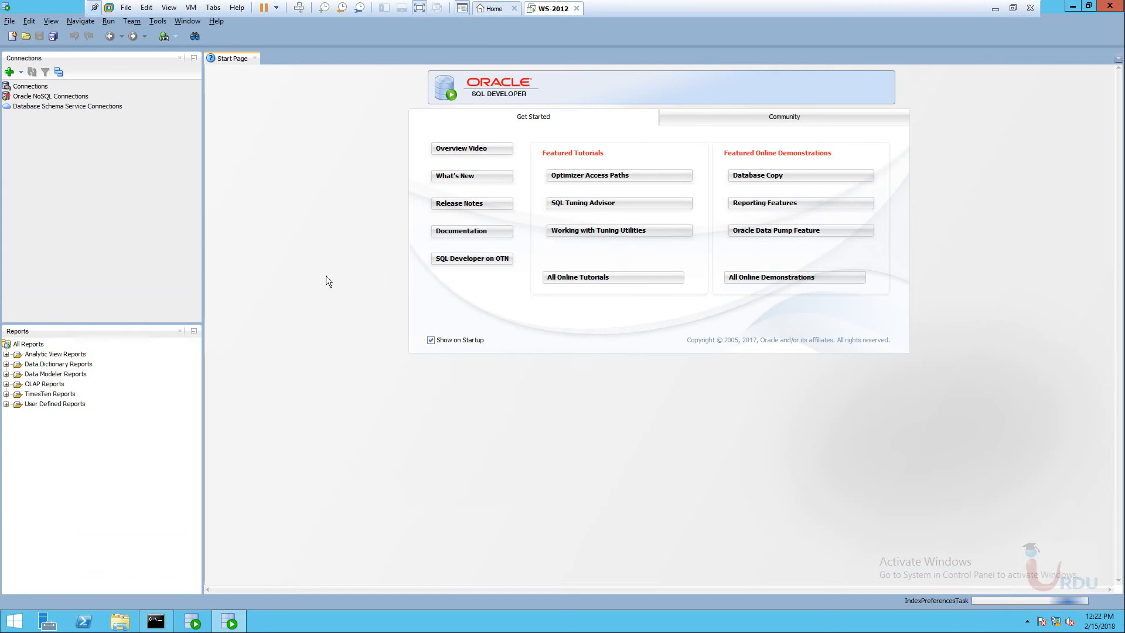
click(27, 88)
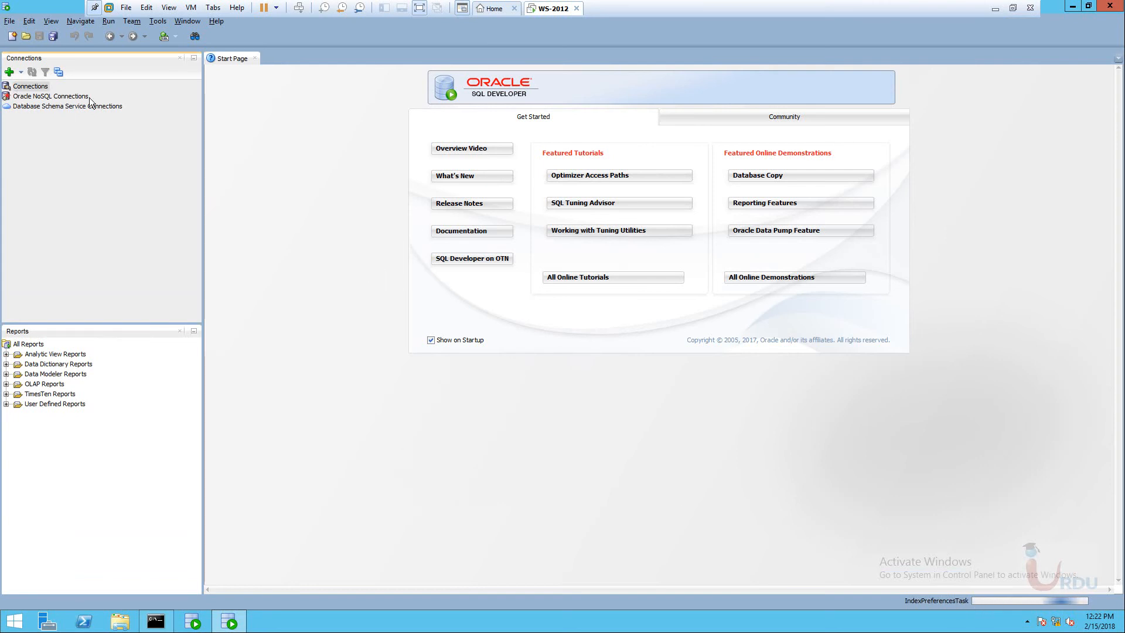
Create a new connection named 'My1st Connection' with username hr and a saved password.
click(9, 73)
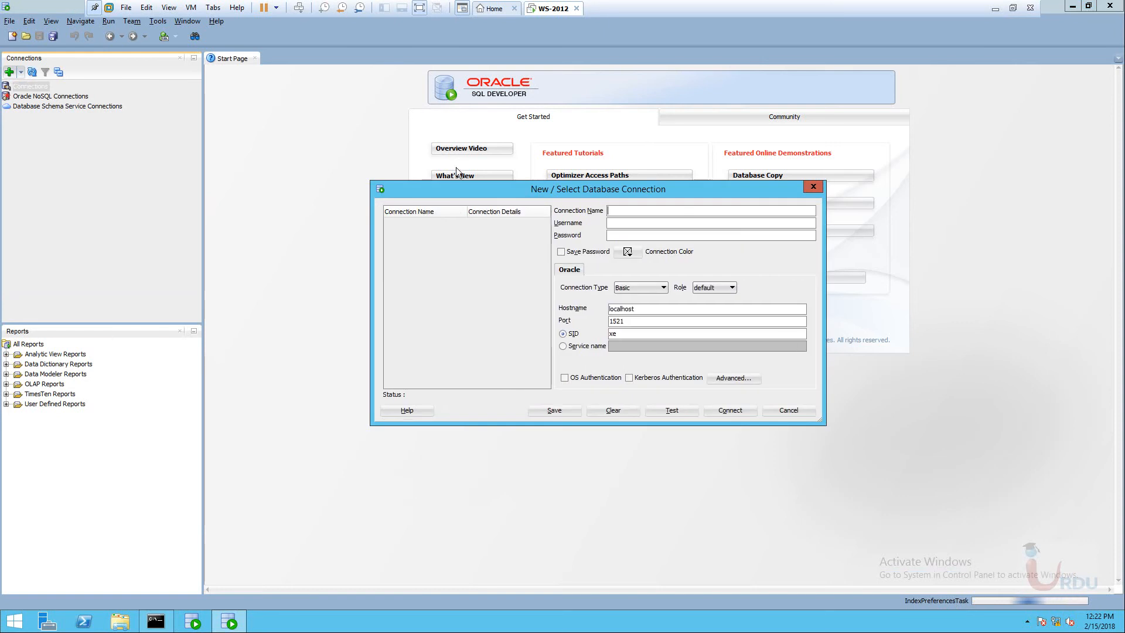
drag(549, 188, 377, 177)
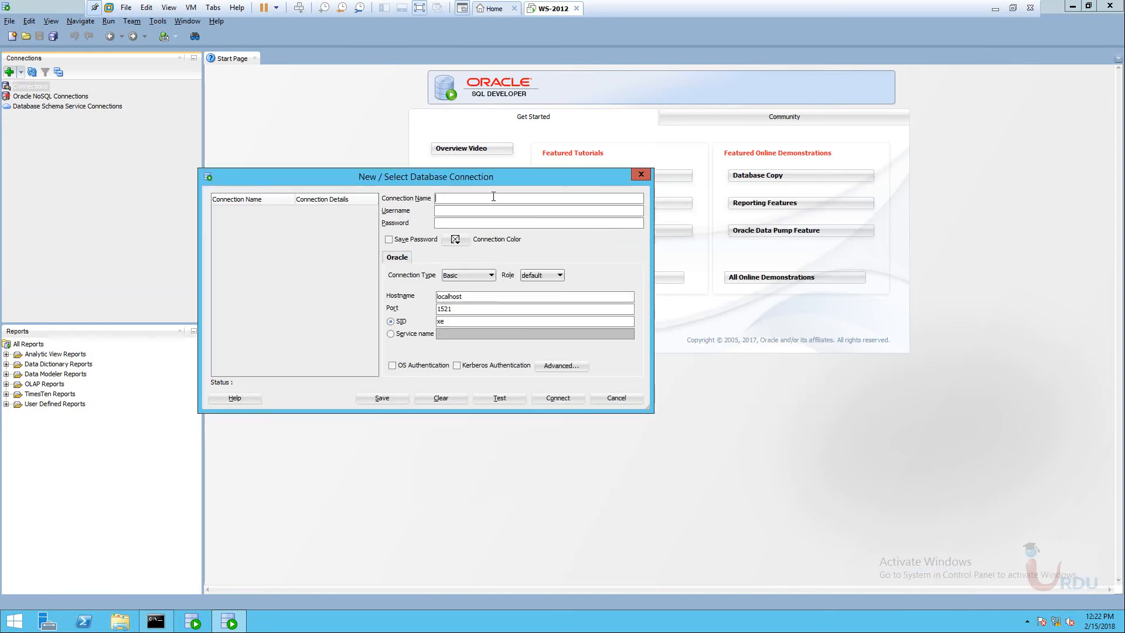
text(M)
text(y1st Connectyk)
key(BackSpace)
key(BackSpace)
text(ion)
drag(465, 177, 403, 174)
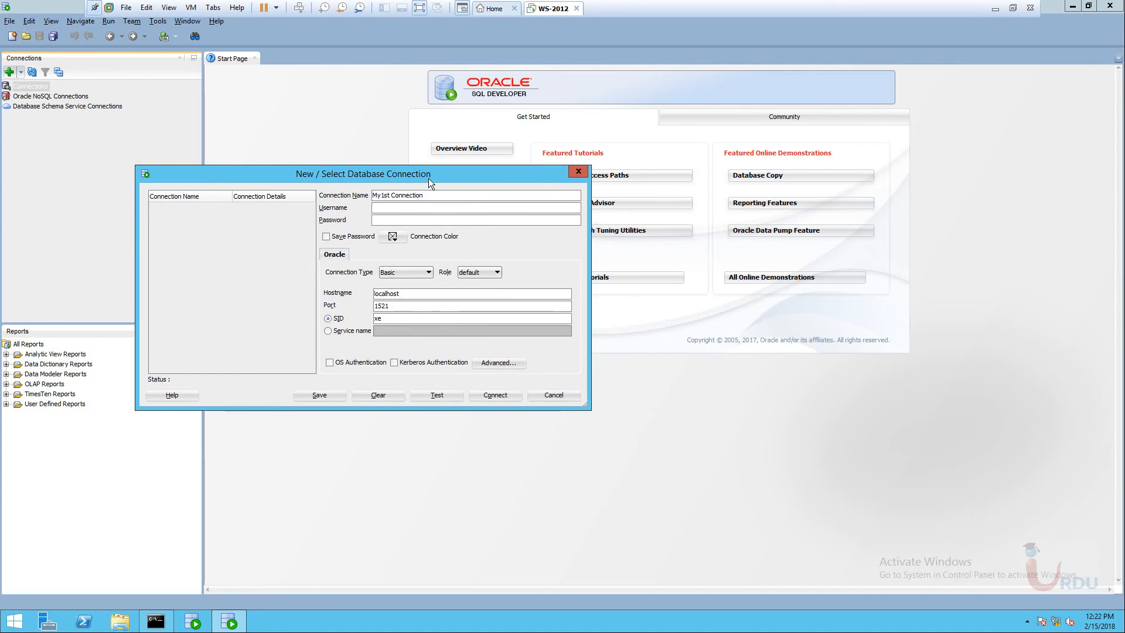
text(hr)
key(Tab)
text(••••••)
click(332, 239)
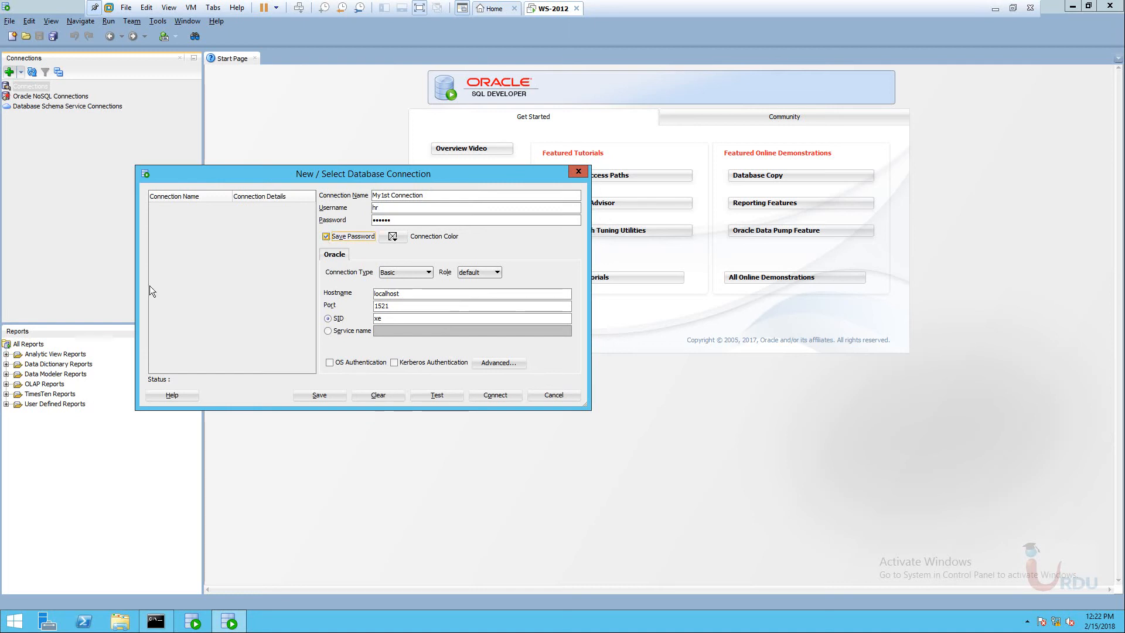
click(413, 272)
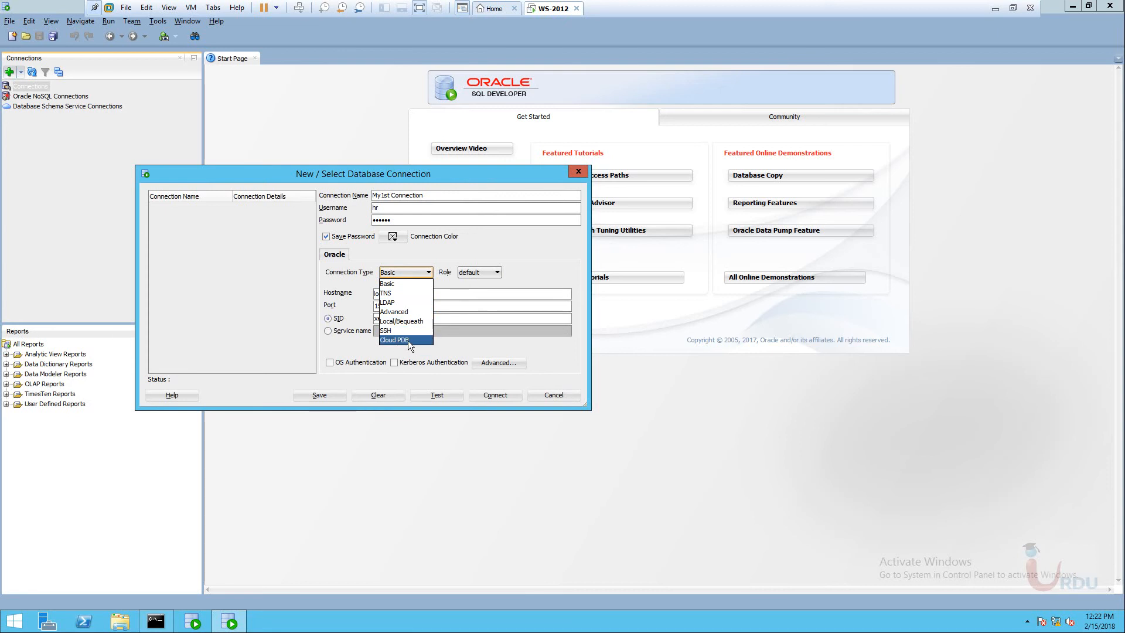
Keep Basic type and default role, set hostname 172.16.31.104 and SID uit04, then save the connection.
click(402, 284)
click(489, 272)
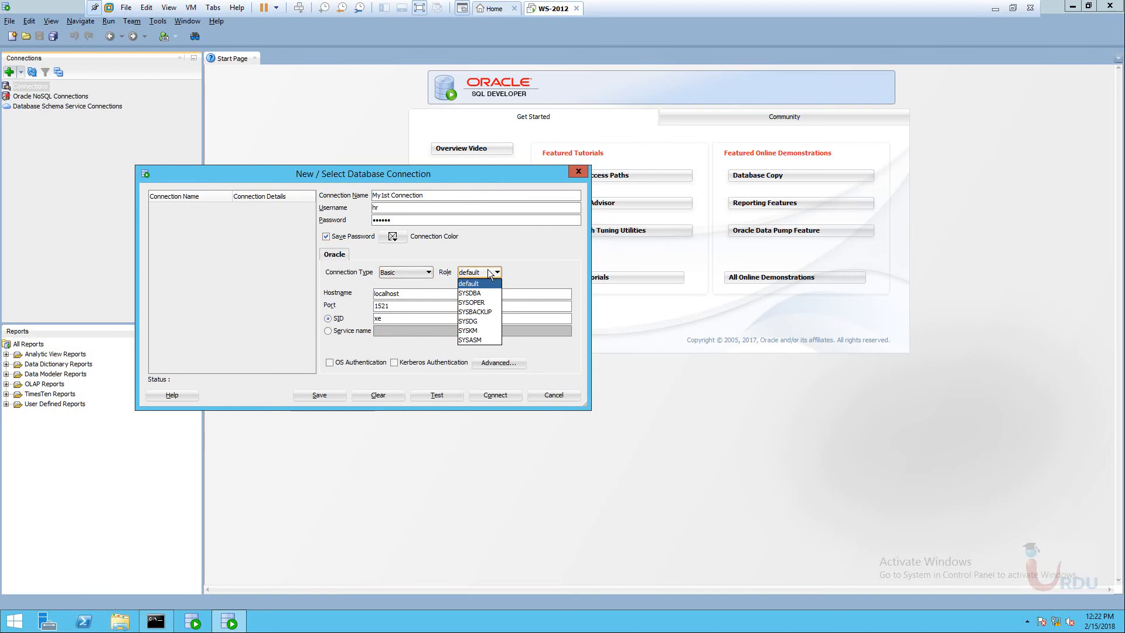
click(488, 269)
key(Tab)
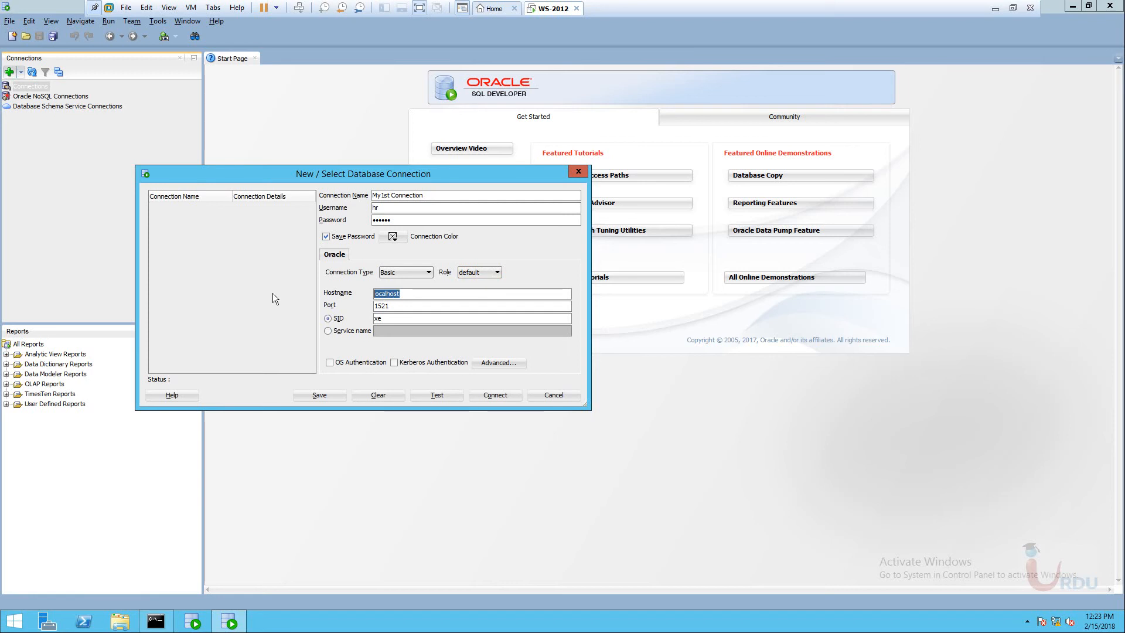
text(172.16)
text(.31.104)
key(Tab)
drag(333, 316, 292, 316)
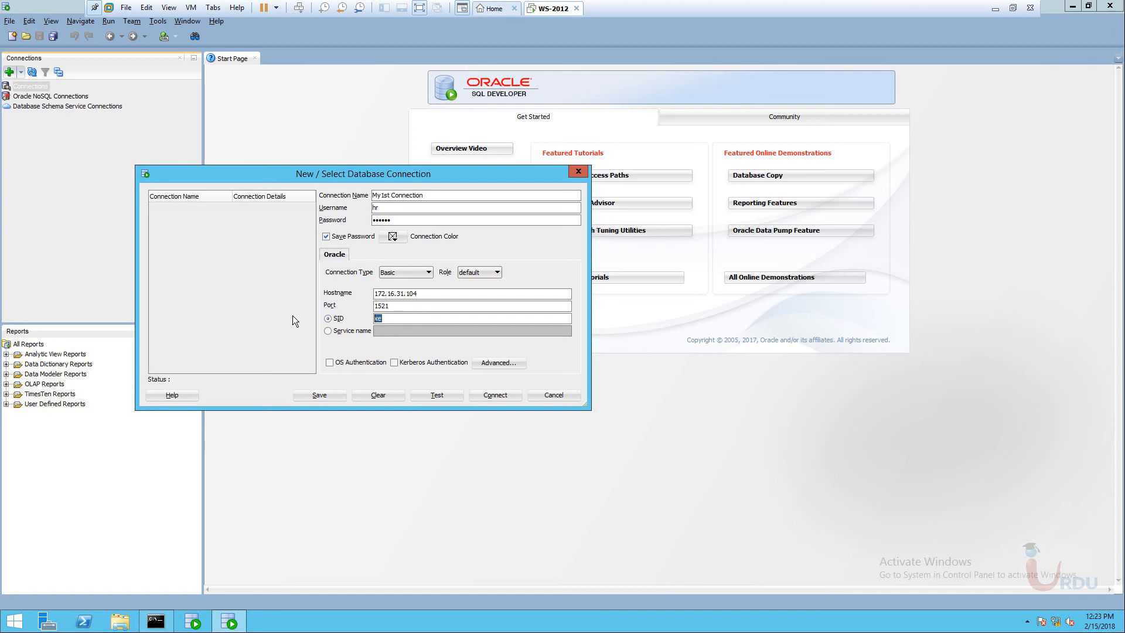
text(uit04)
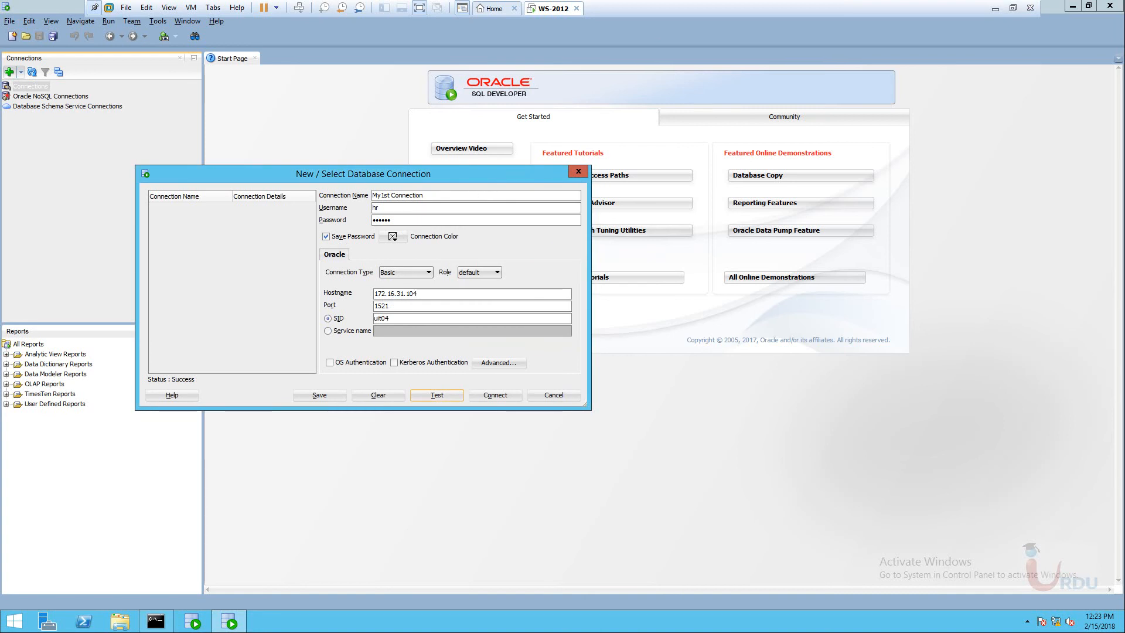
drag(347, 175, 441, 186)
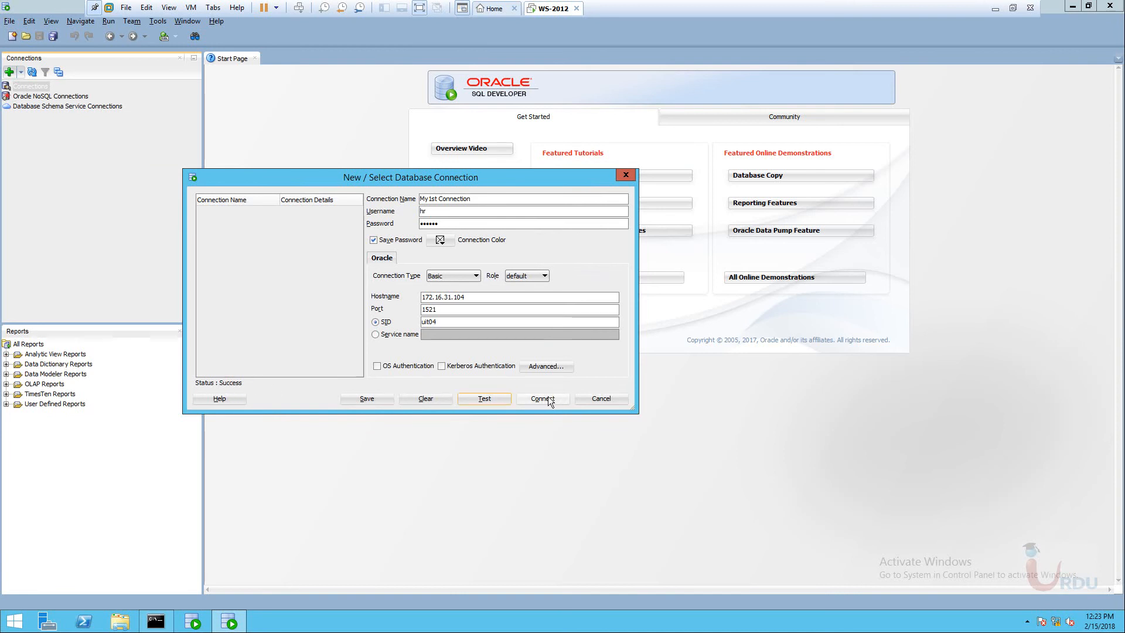
click(377, 397)
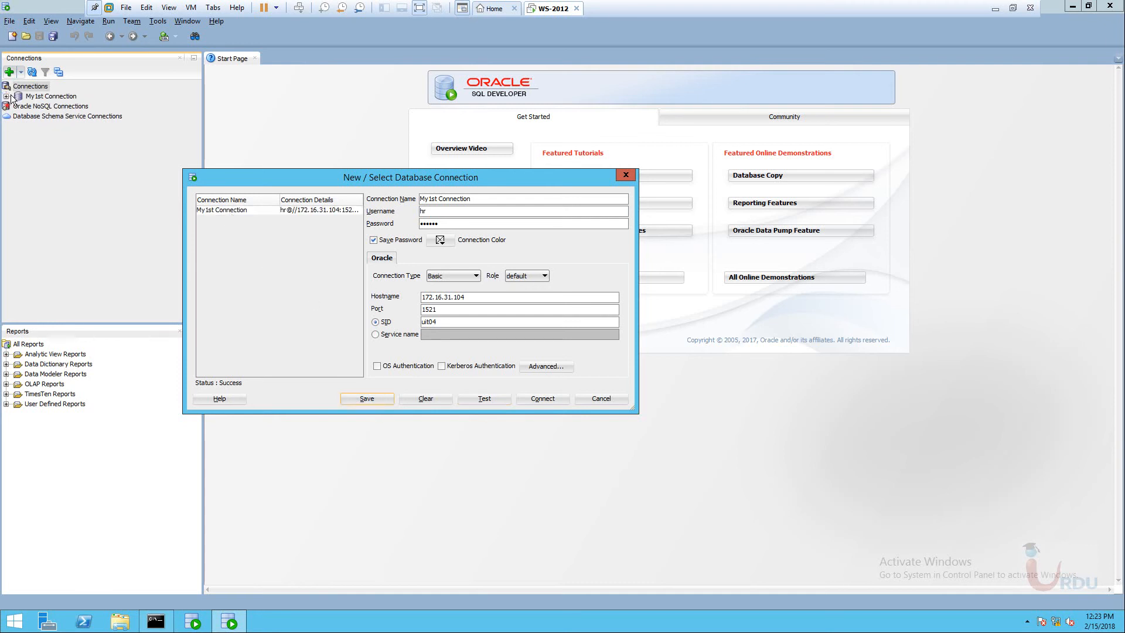
Connect with My1st Connection and run 'select* from tab' in the worksheet.
click(540, 397)
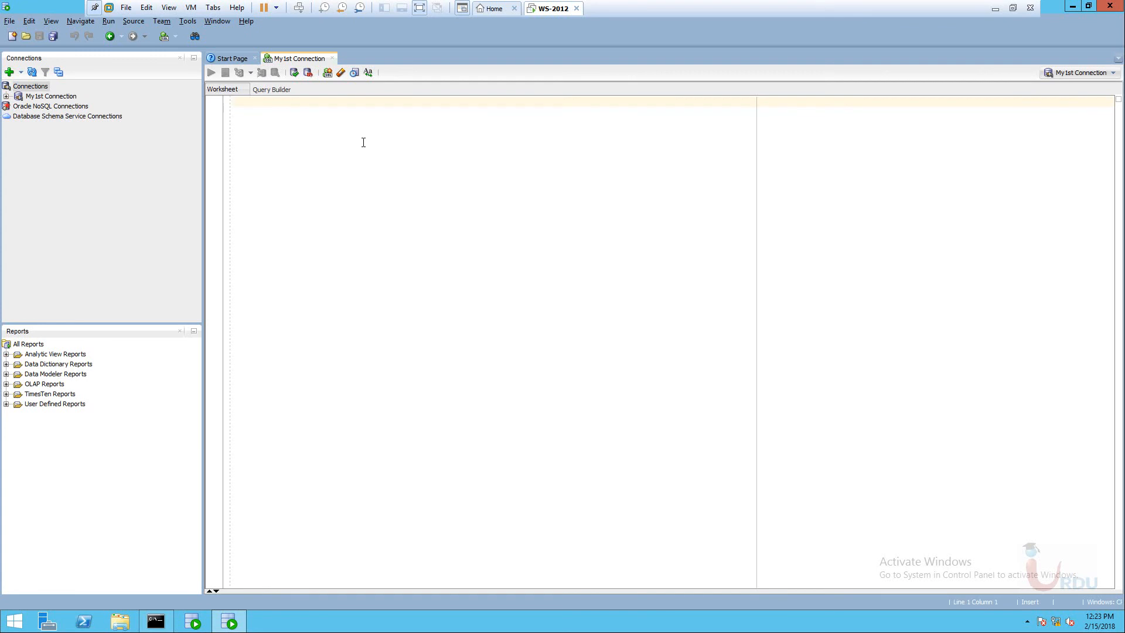
click(6, 96)
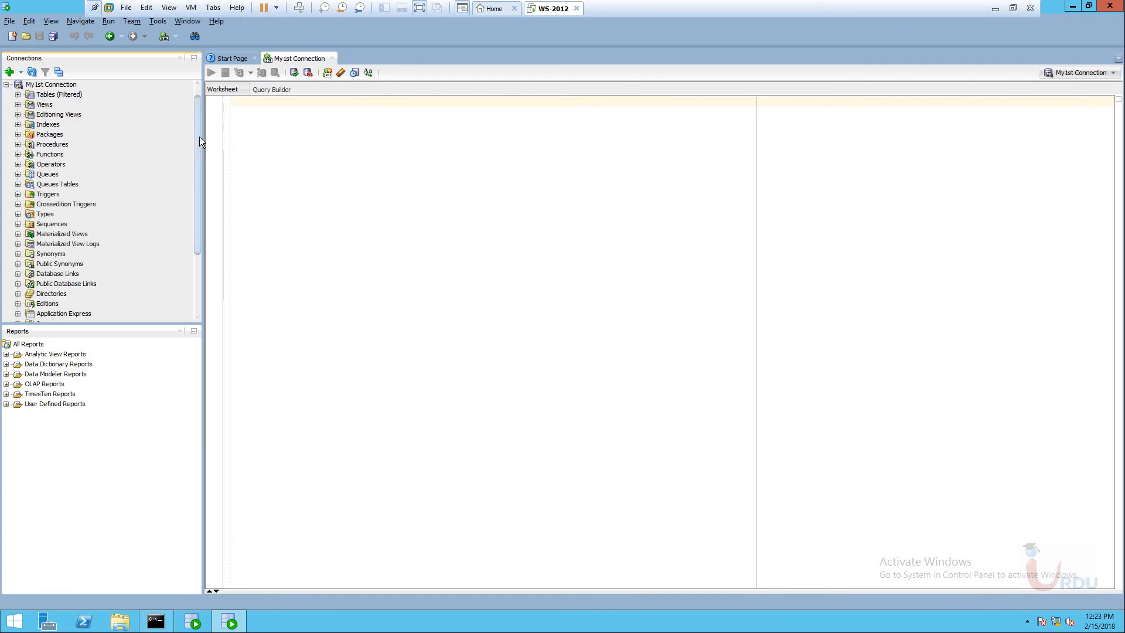
click(338, 179)
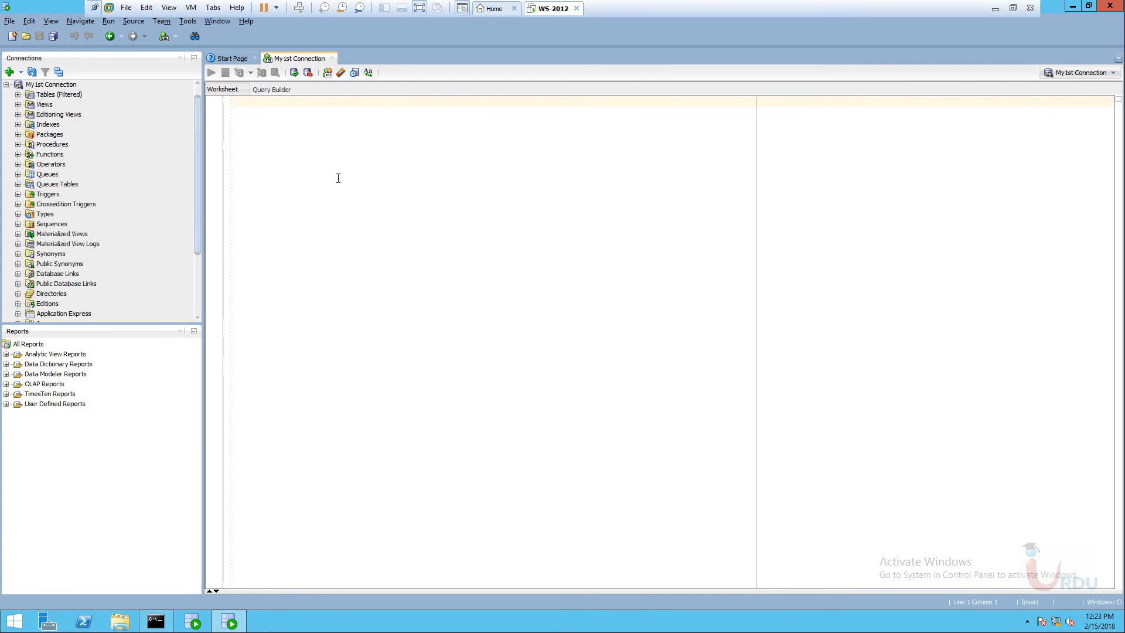
text(seeklc)
key(BackSpace)
key(BackSpace)
key(BackSpace)
key(BackSpace)
key(BackSpace)
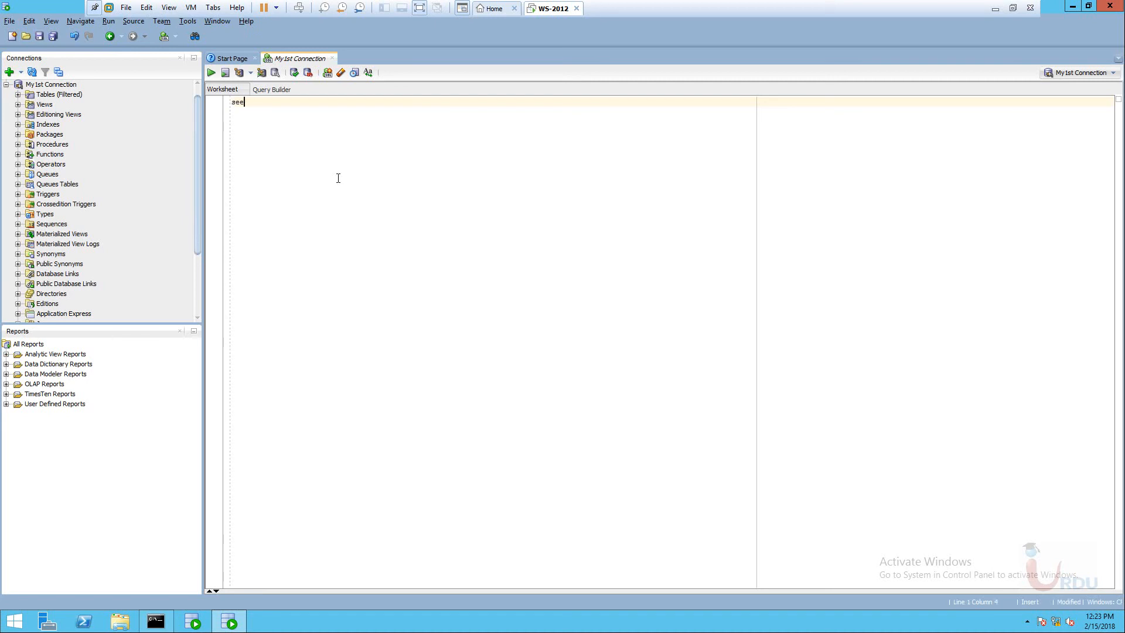
text(elect* drom)
key(BackSpace)
key(BackSpace)
key(BackSpace)
key(BackSpace)
text(from tab;)
click(211, 72)
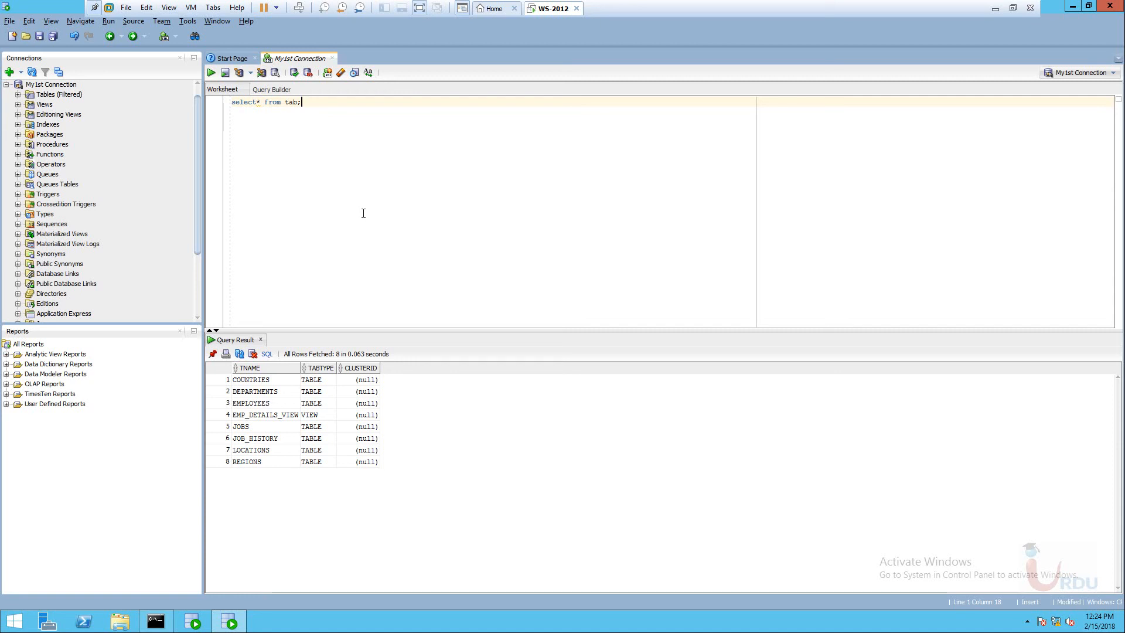
Expand Tables (Filtered) and Views under My1st Connection to show the seven tables and EMP_DETAILS_VIEW.
mouse_move(198, 134)
mouse_down()
mouse_move(196, 192)
mouse_move(198, 124)
mouse_up()
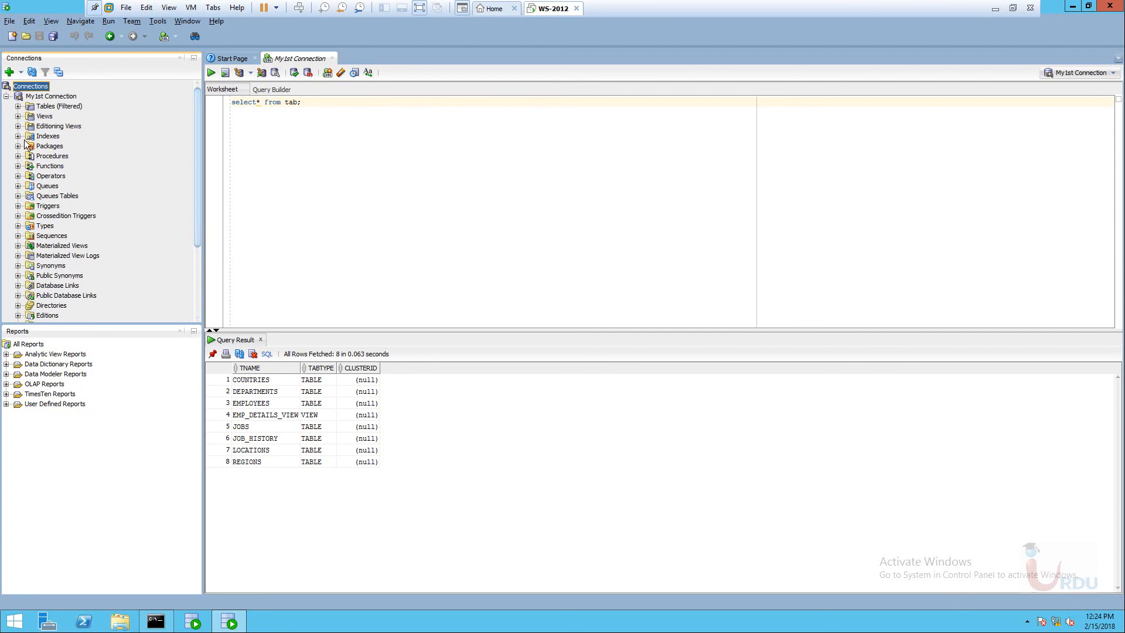
click(19, 107)
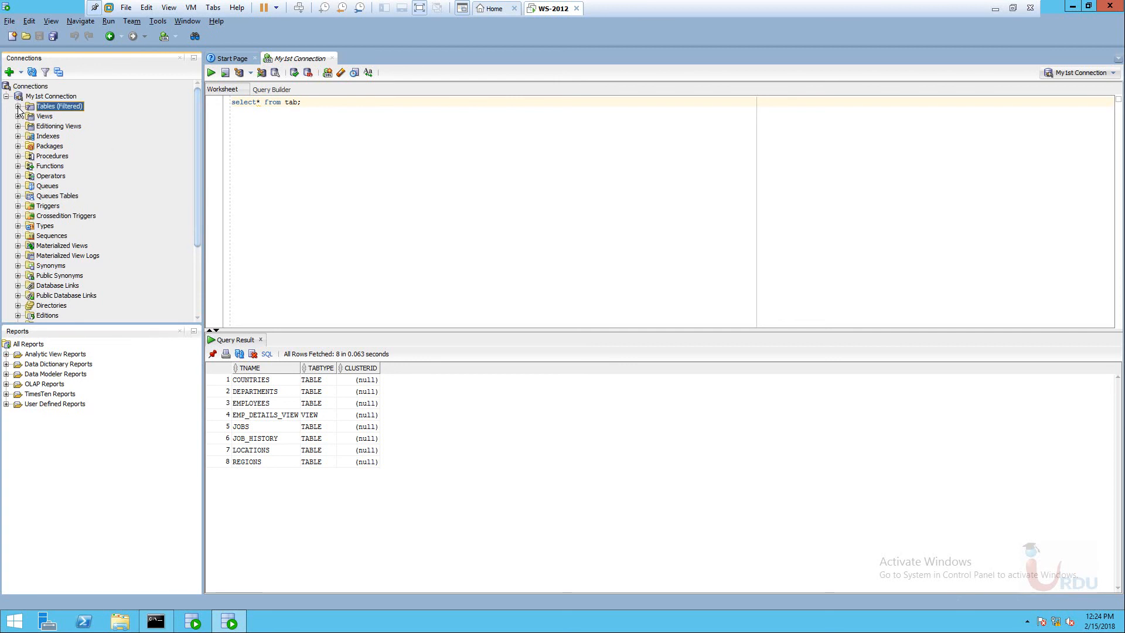
click(18, 107)
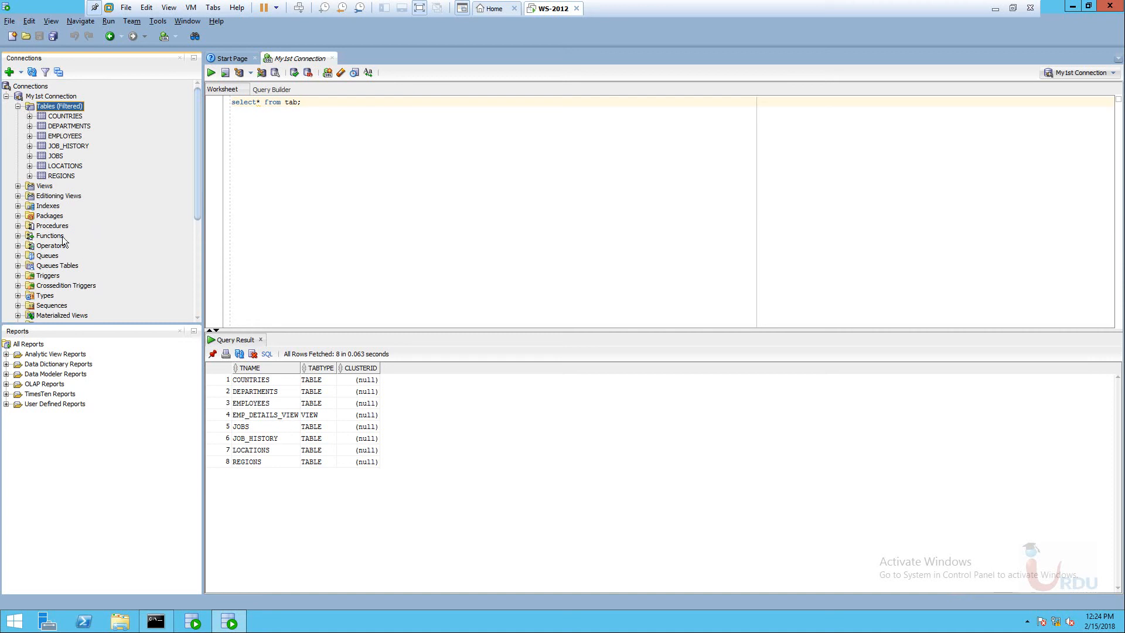
click(18, 185)
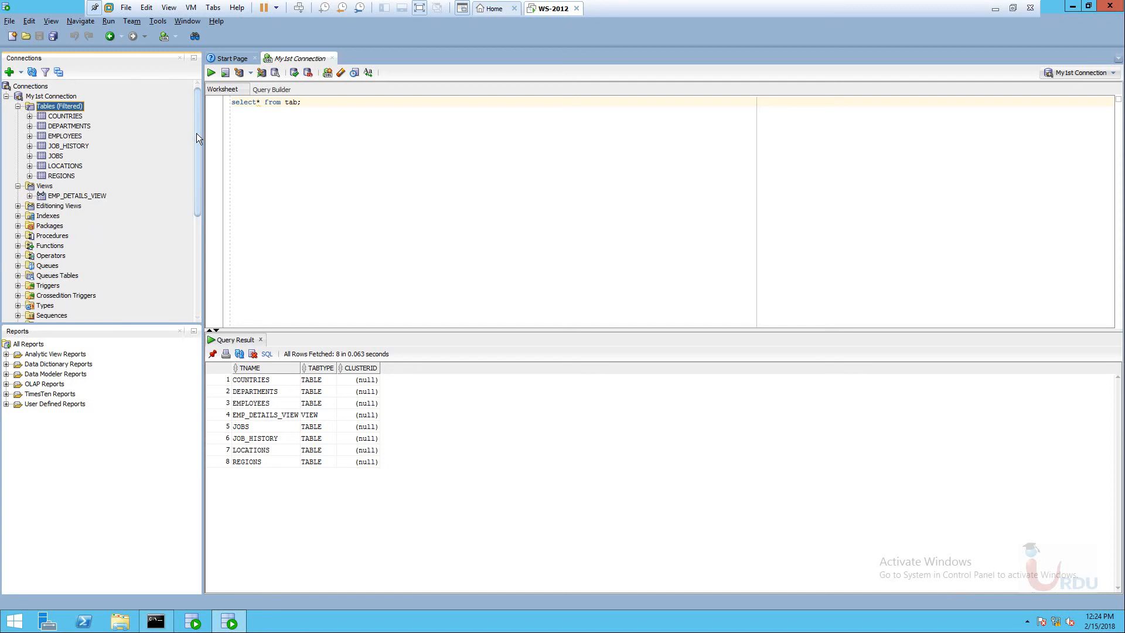
mouse_move(195, 133)
mouse_down()
mouse_move(203, 263)
mouse_move(188, 219)
mouse_move(192, 112)
mouse_up()
In the sysdba SQL*Plus prompt, run 'select * from tab;', returning 4730 rows.
click(155, 621)
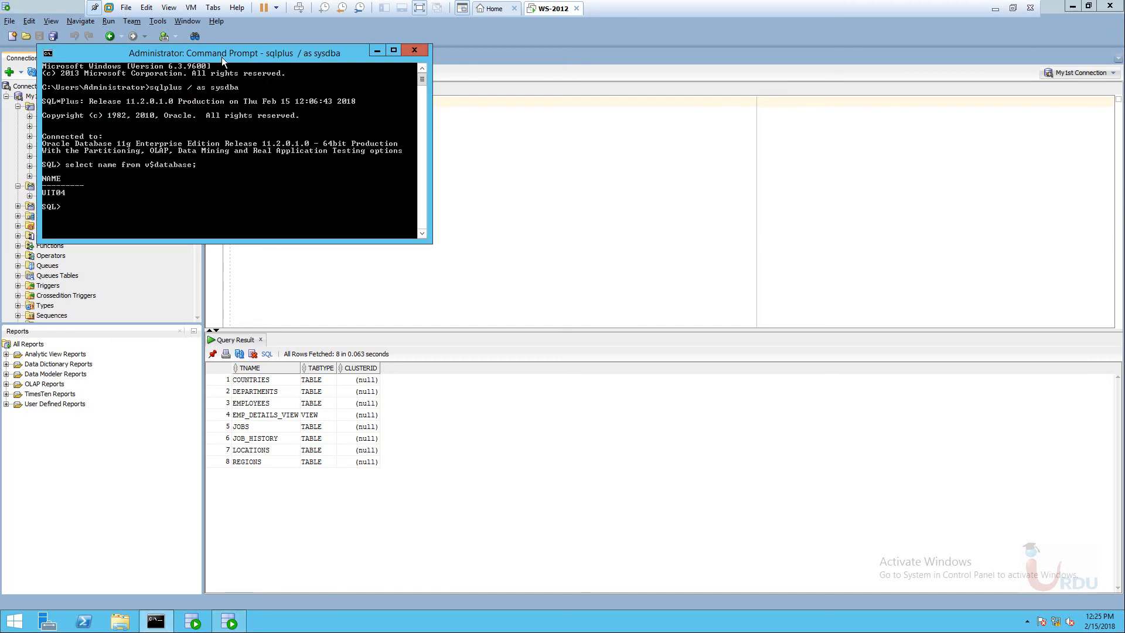
drag(221, 57, 627, 200)
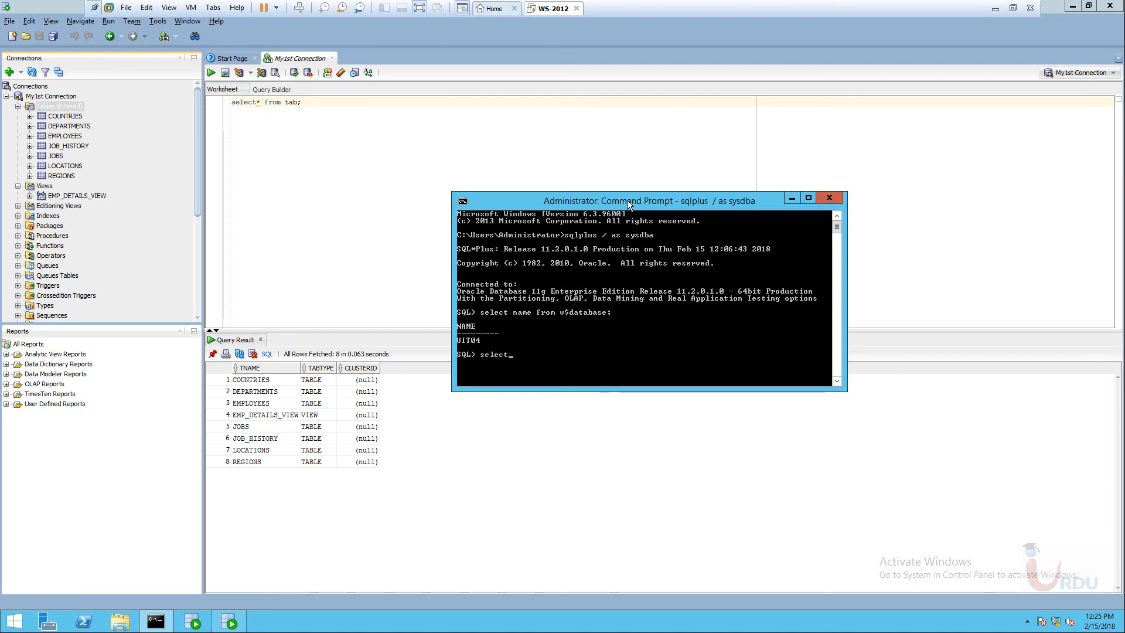
text(select* from)
key(BackSpace)
key(BackSpace)
key(BackSpace)
key(BackSpace)
key(BackSpace)
text(* from tab)
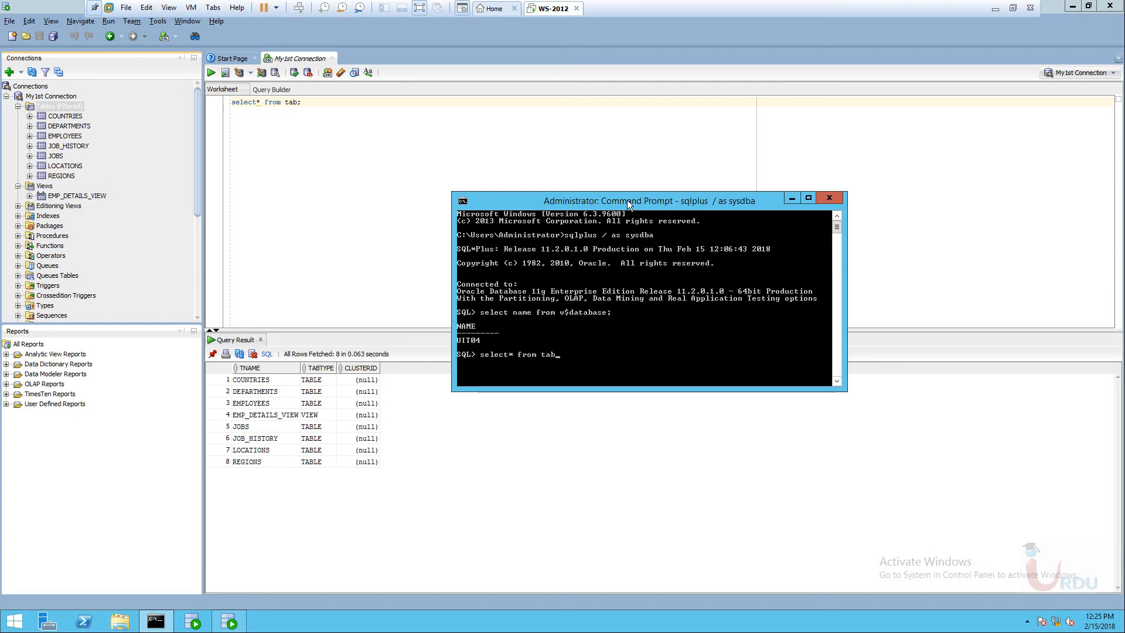
text(;)
key(Return)
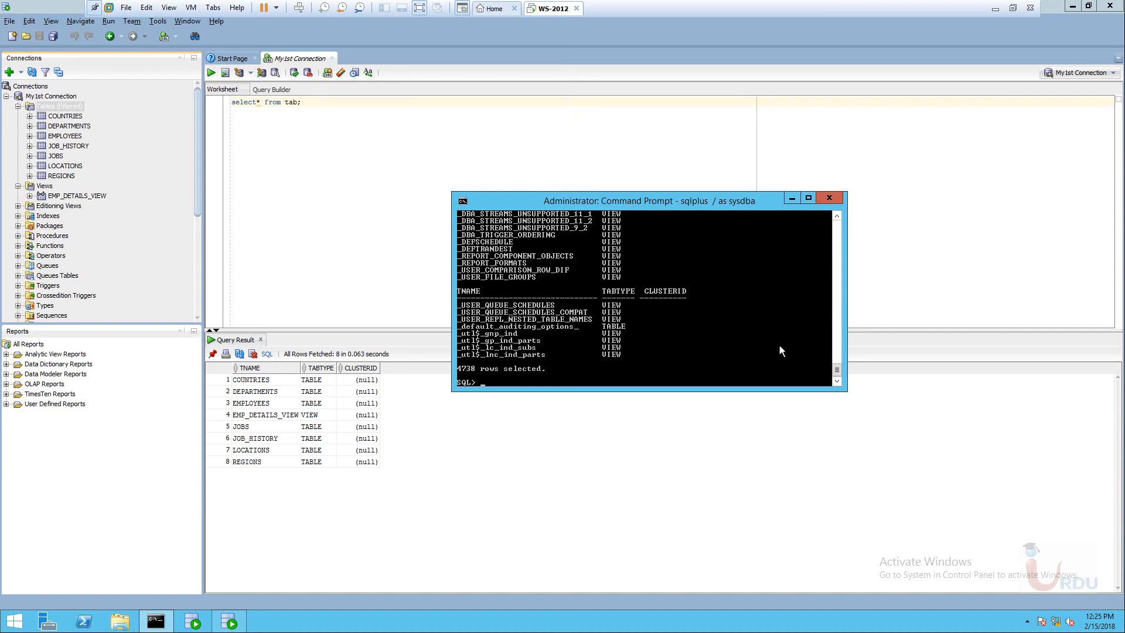
Close the SQL*Plus prompt, quit SQL Developer without saving the worksheet, and refresh the desktop.
click(829, 199)
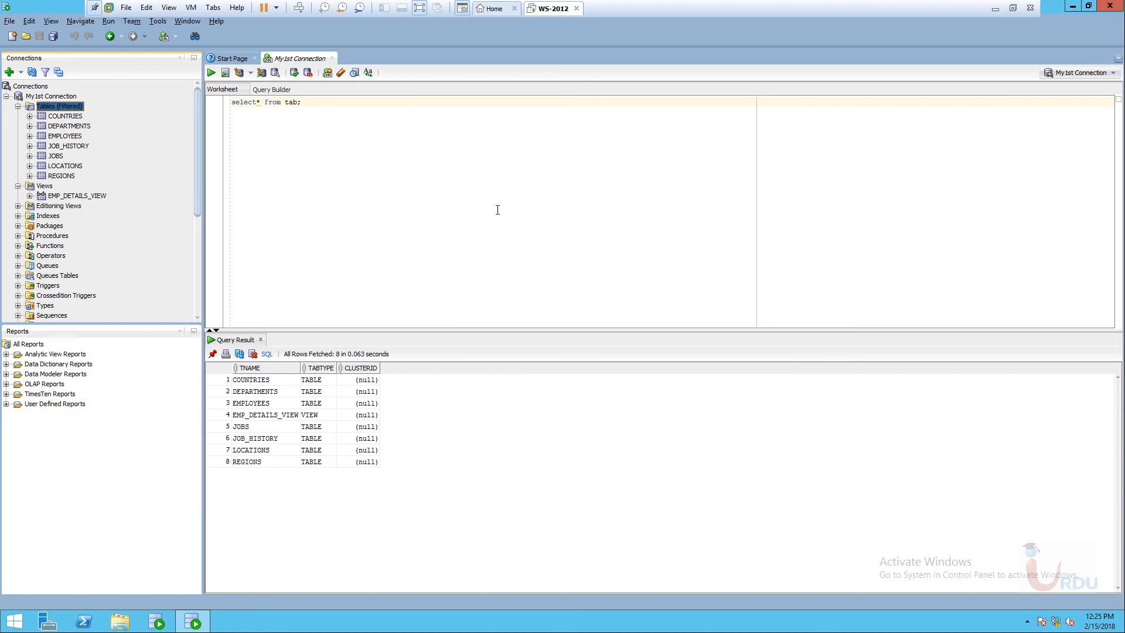
drag(201, 140, 198, 107)
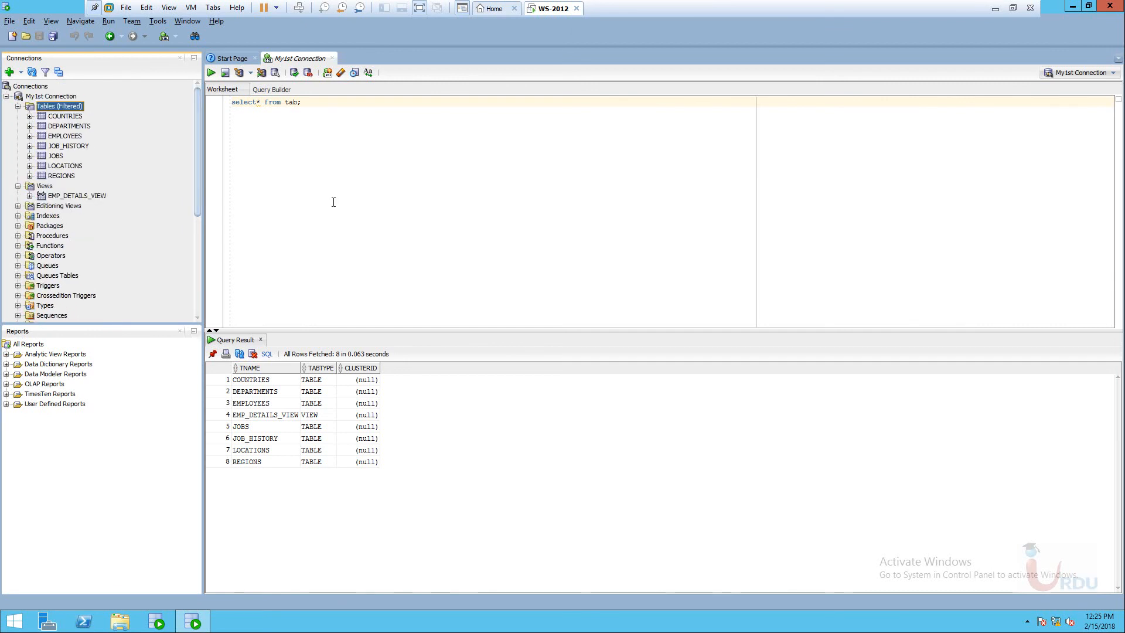
click(315, 101)
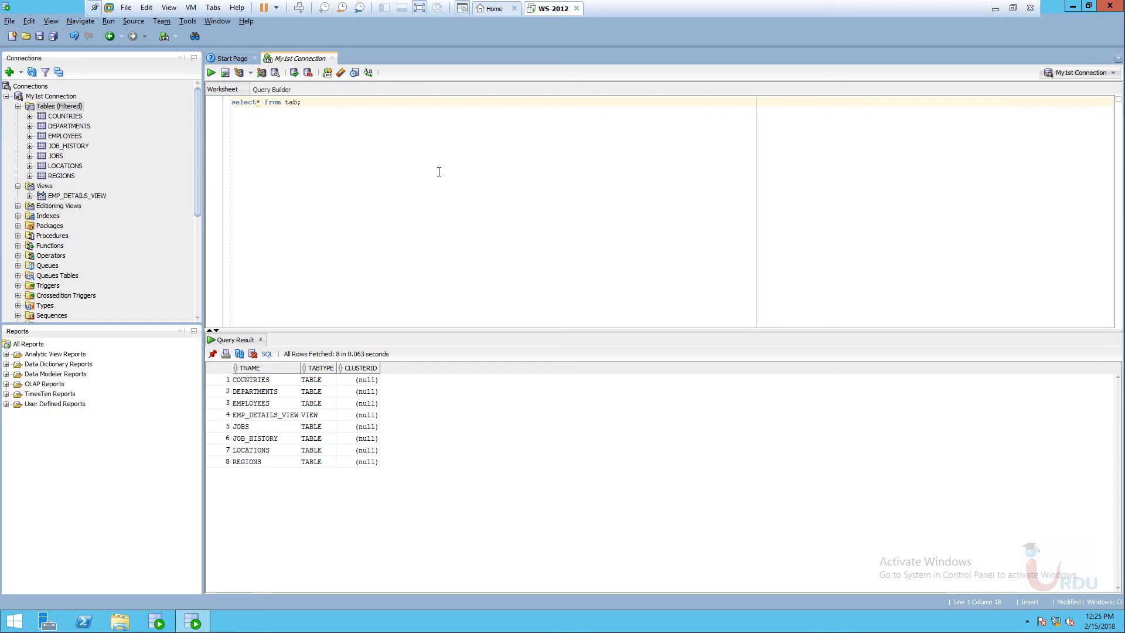
click(1110, 8)
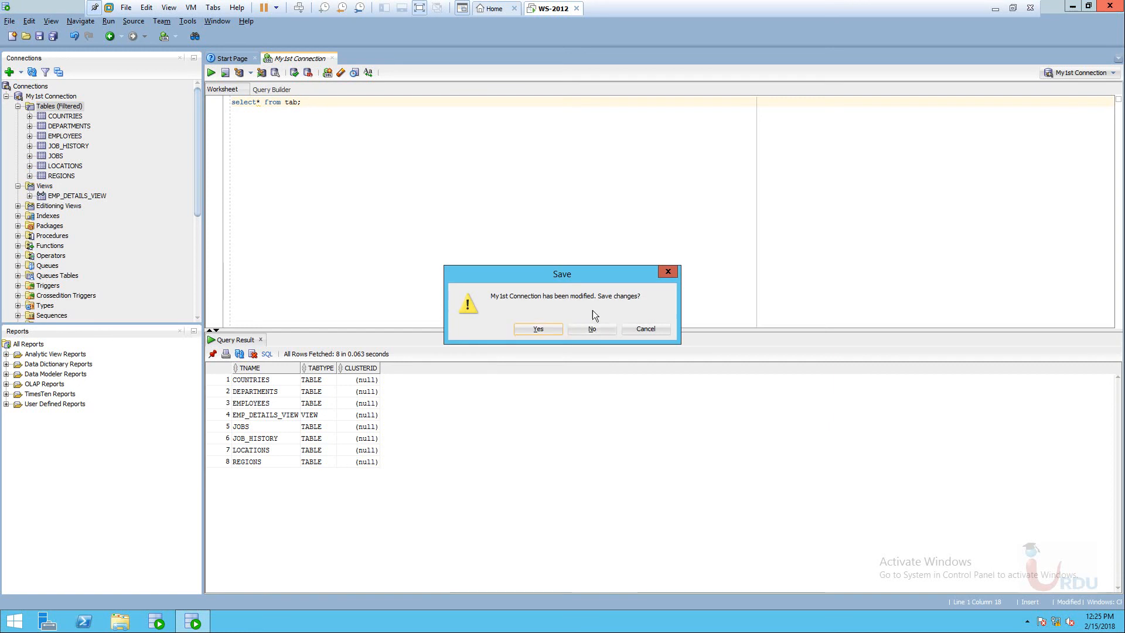
click(539, 329)
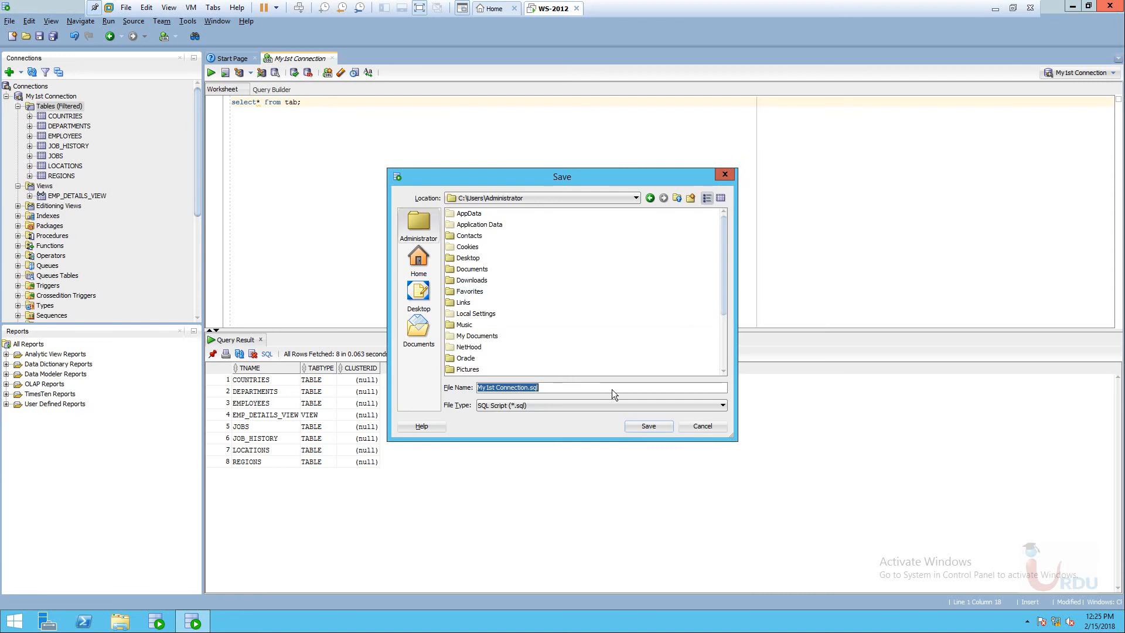
click(696, 425)
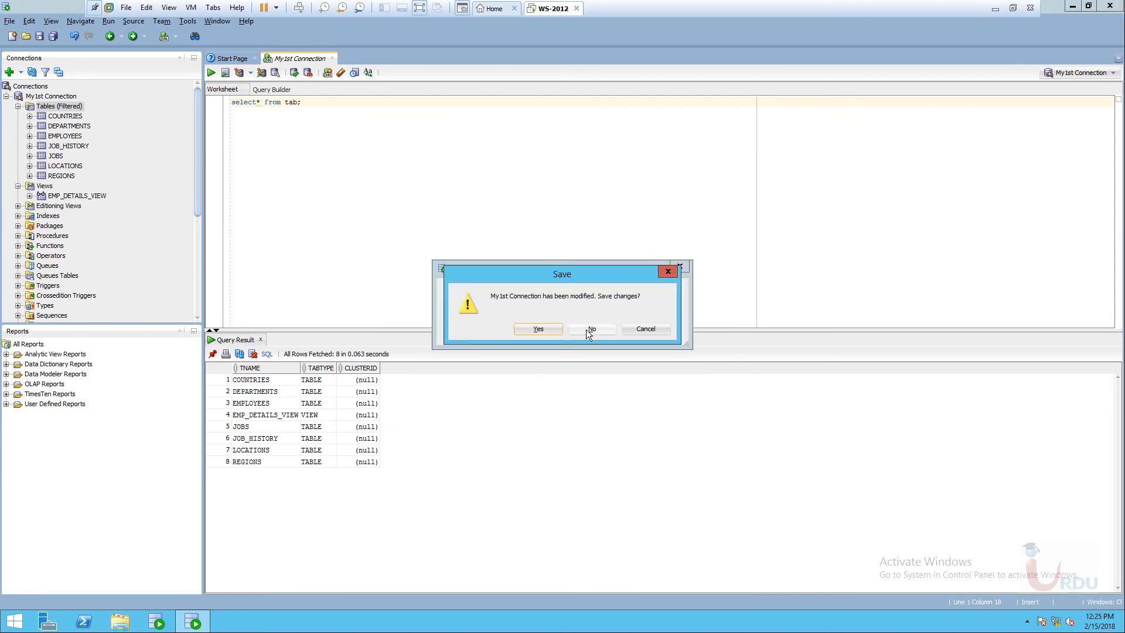
click(586, 329)
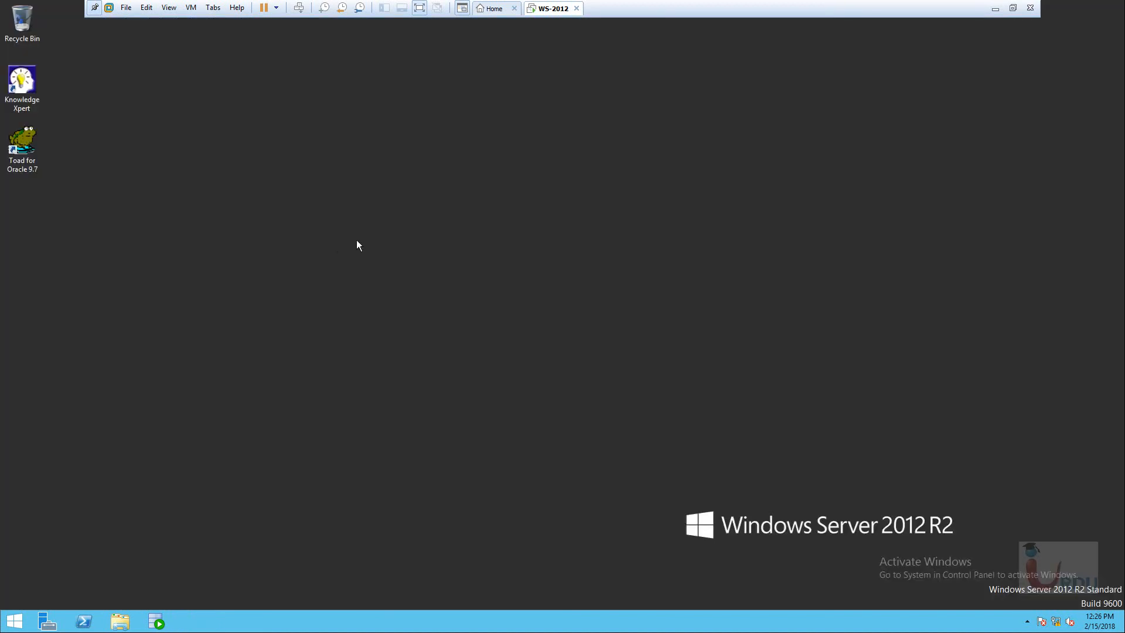
right_click(188, 224)
click(221, 255)
Refresh the desktop and open the Clients folder on Local Disk (D:) in File Explorer.
click(16, 161)
right_click(200, 170)
click(231, 204)
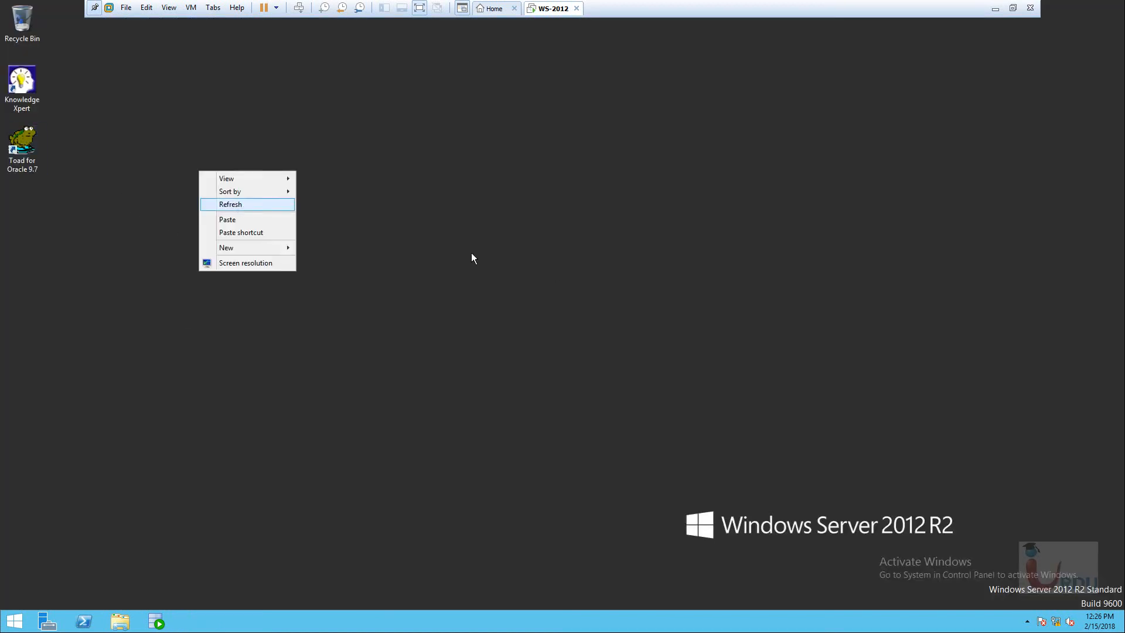
click(120, 621)
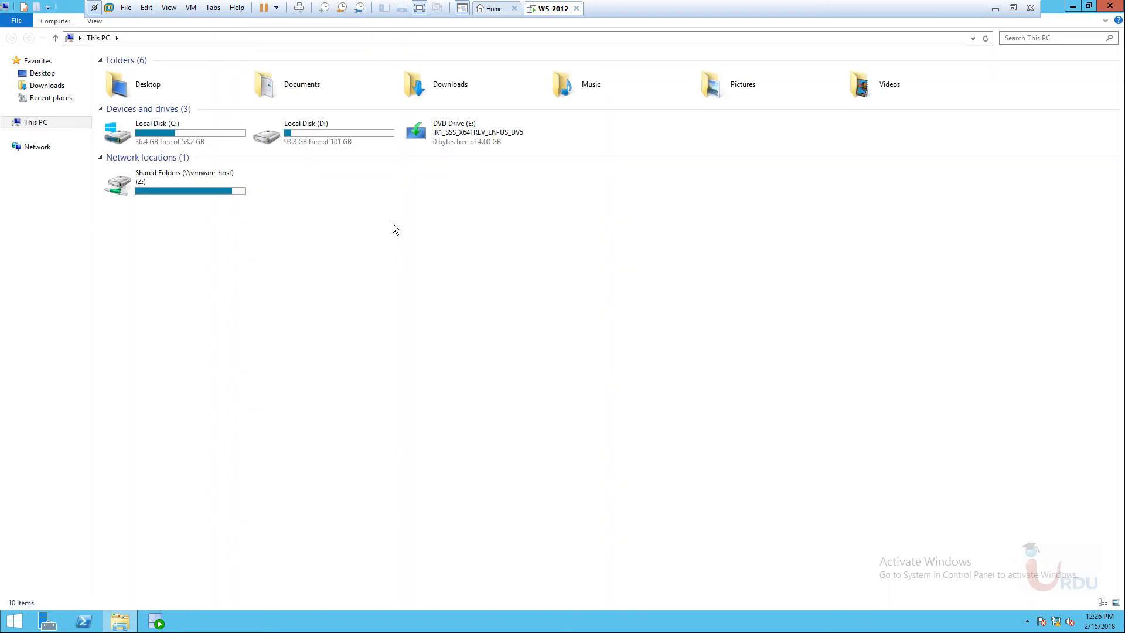
double_click(305, 139)
click(129, 76)
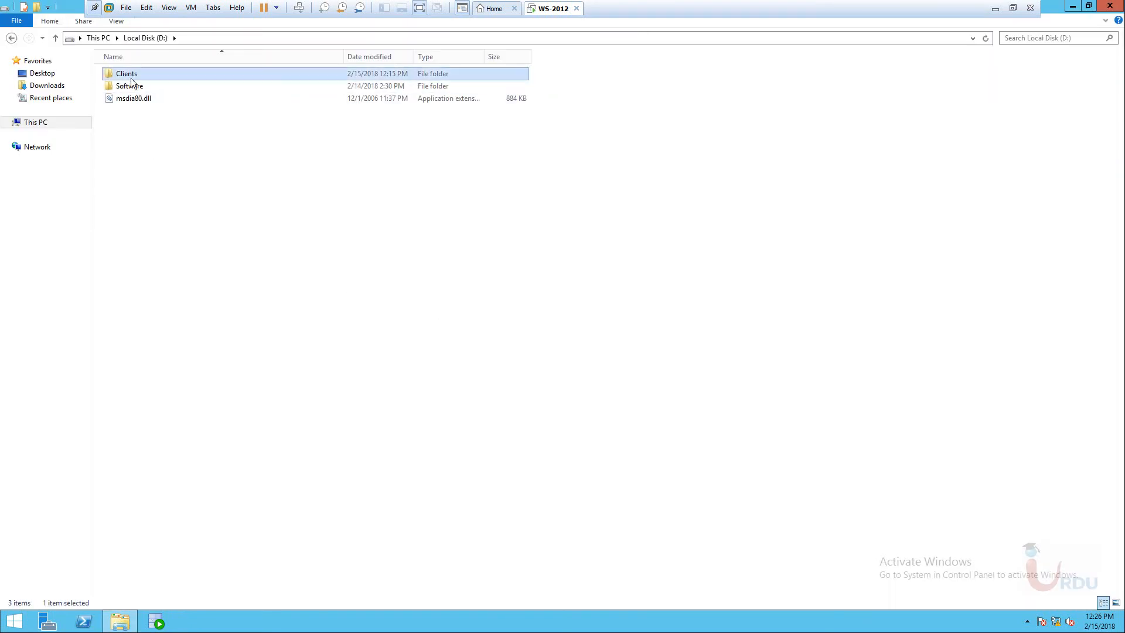
double_click(128, 78)
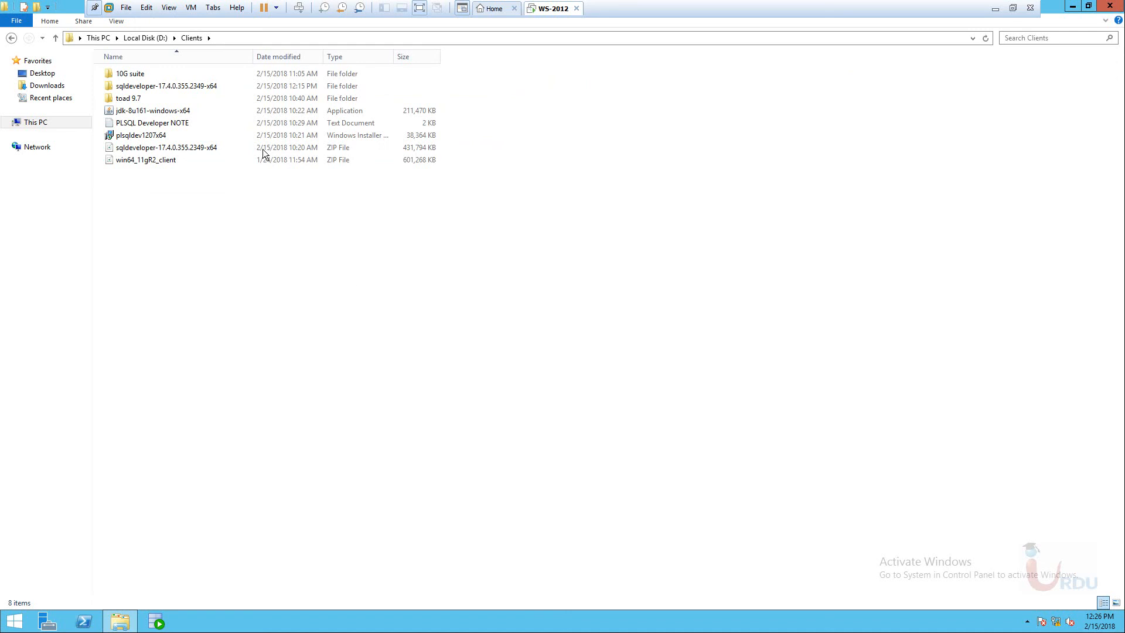
right_click(340, 257)
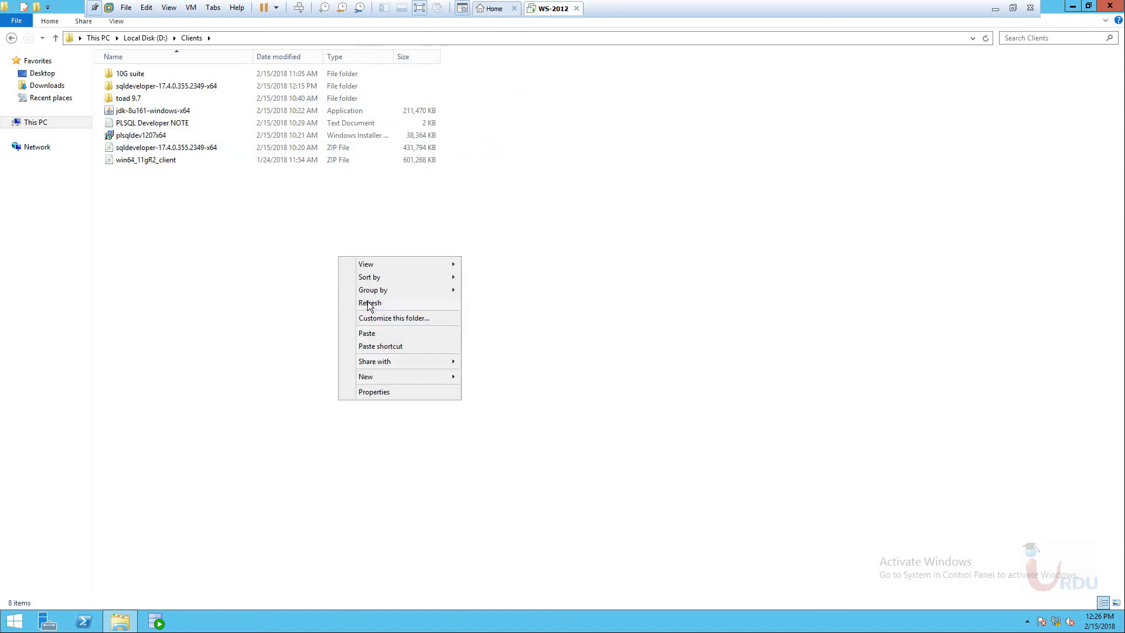
click(359, 303)
right_click(444, 252)
click(483, 301)
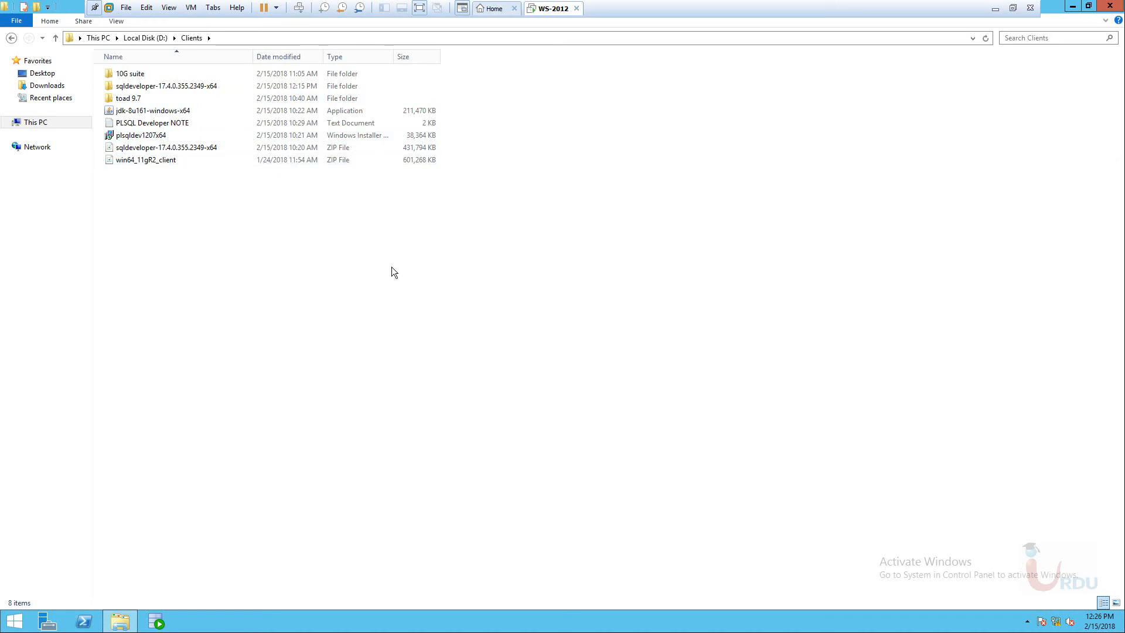
Open the 10G suite folder and bring up the context menu for ds_windows_x86_101202_disk1.
click(130, 75)
key(Return)
right_click(198, 133)
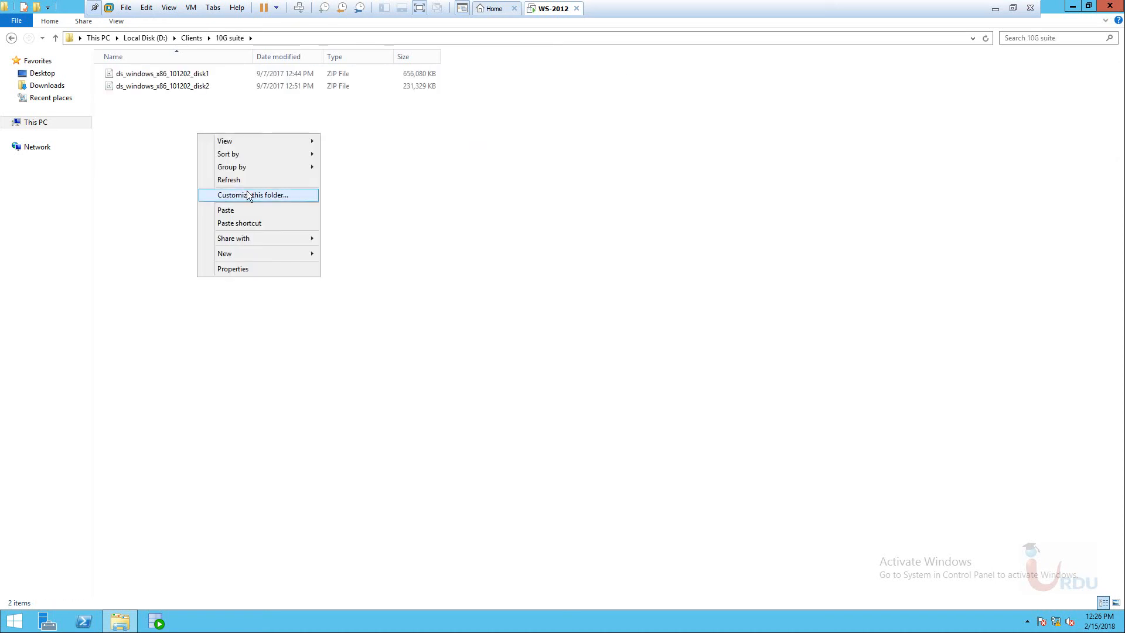
click(307, 178)
right_click(300, 163)
click(331, 210)
right_click(339, 211)
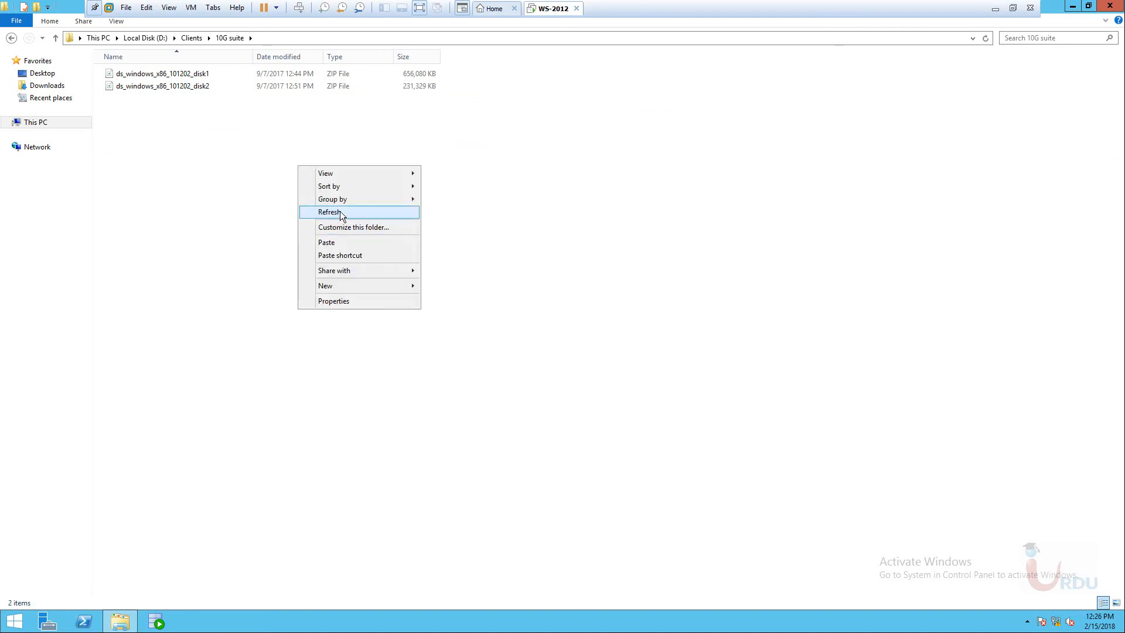
click(340, 211)
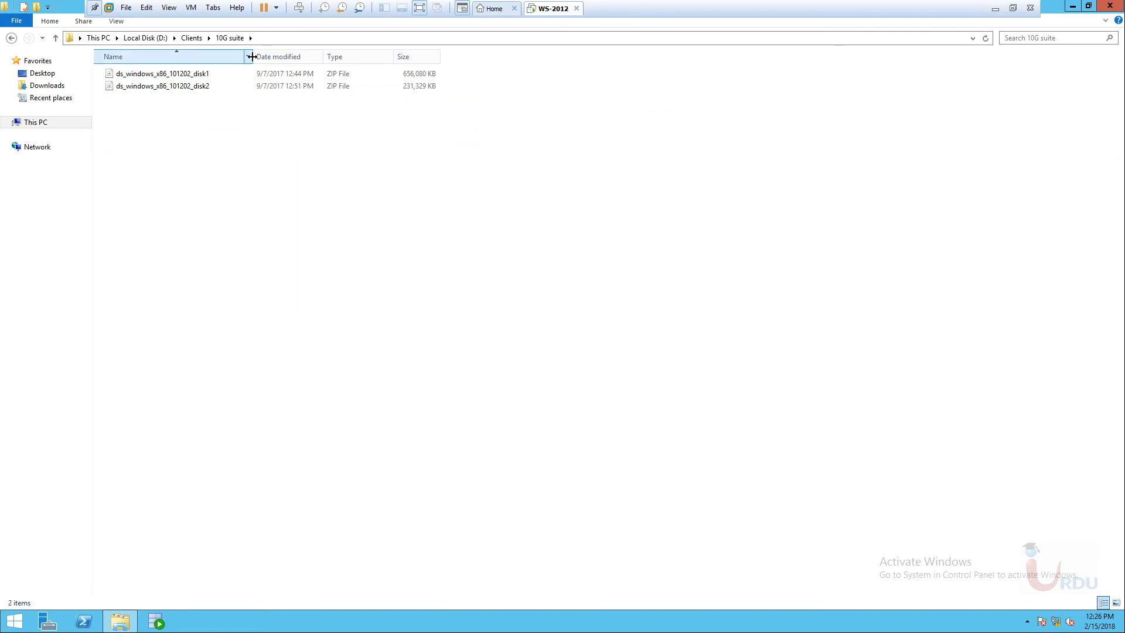
right_click(212, 75)
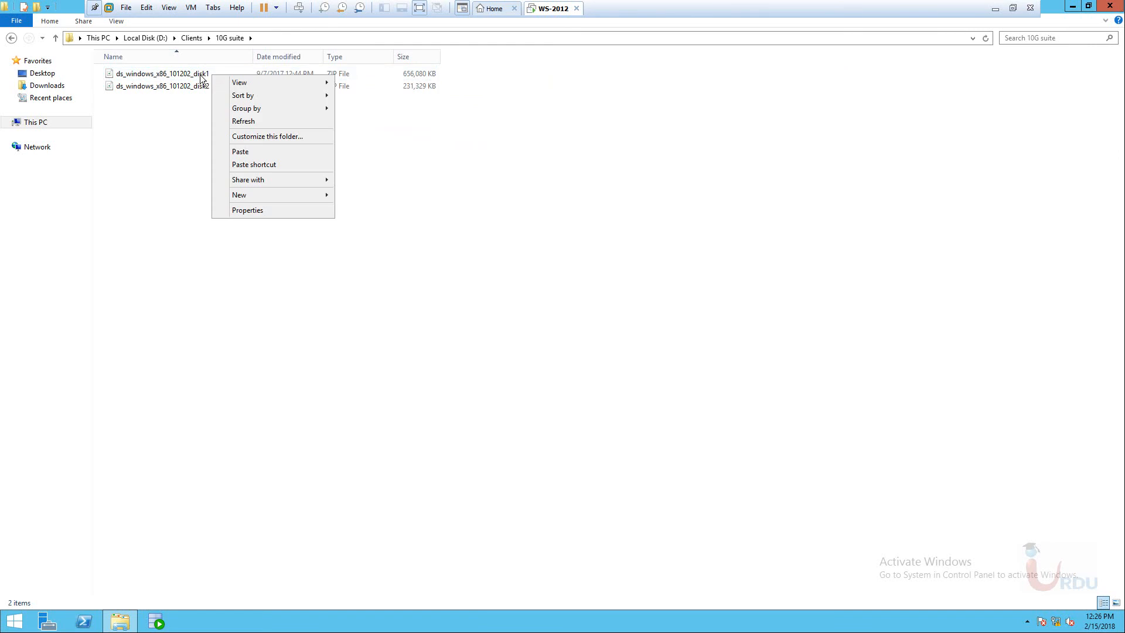
right_click(185, 74)
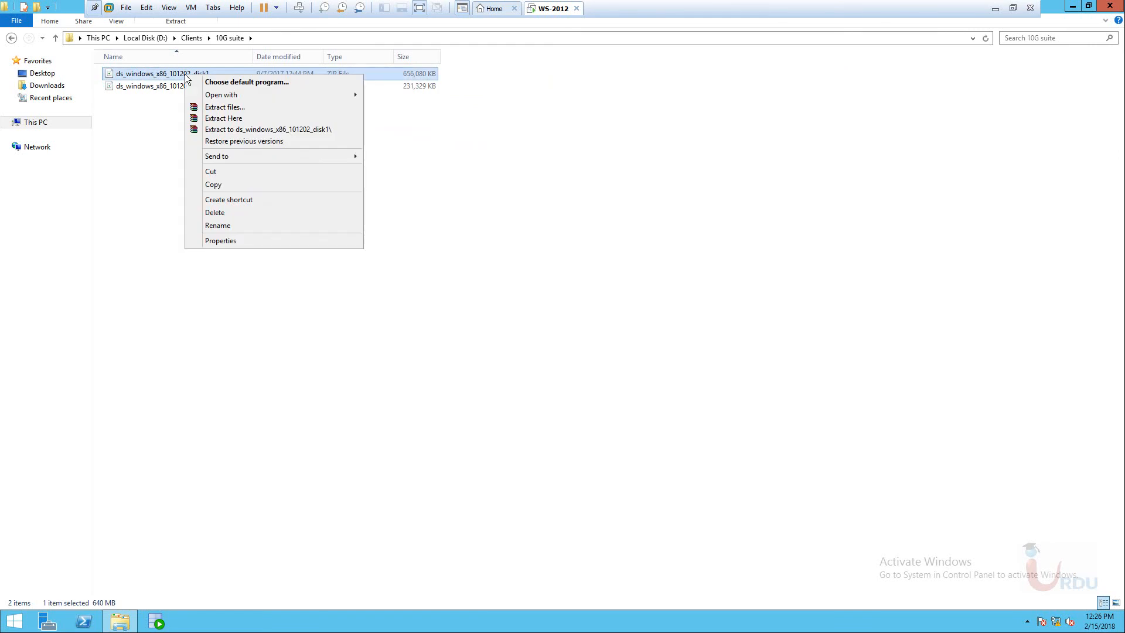
Extract ds_windows_x86_101202_disk1 into its own folder and launch SQL Plus from Start.
click(240, 130)
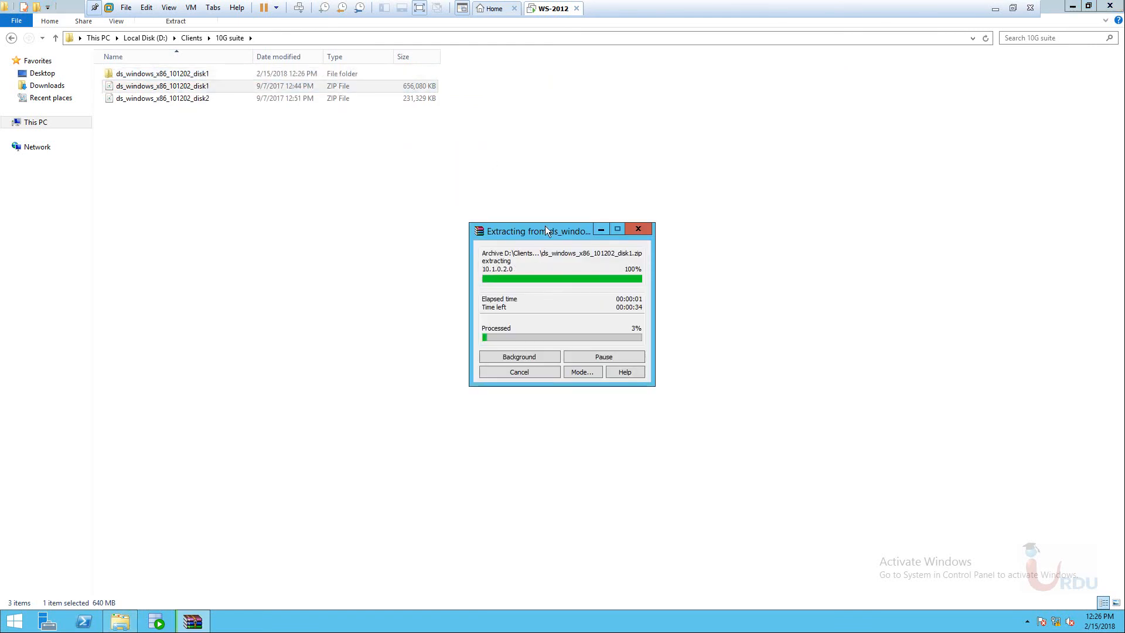
drag(537, 230, 439, 172)
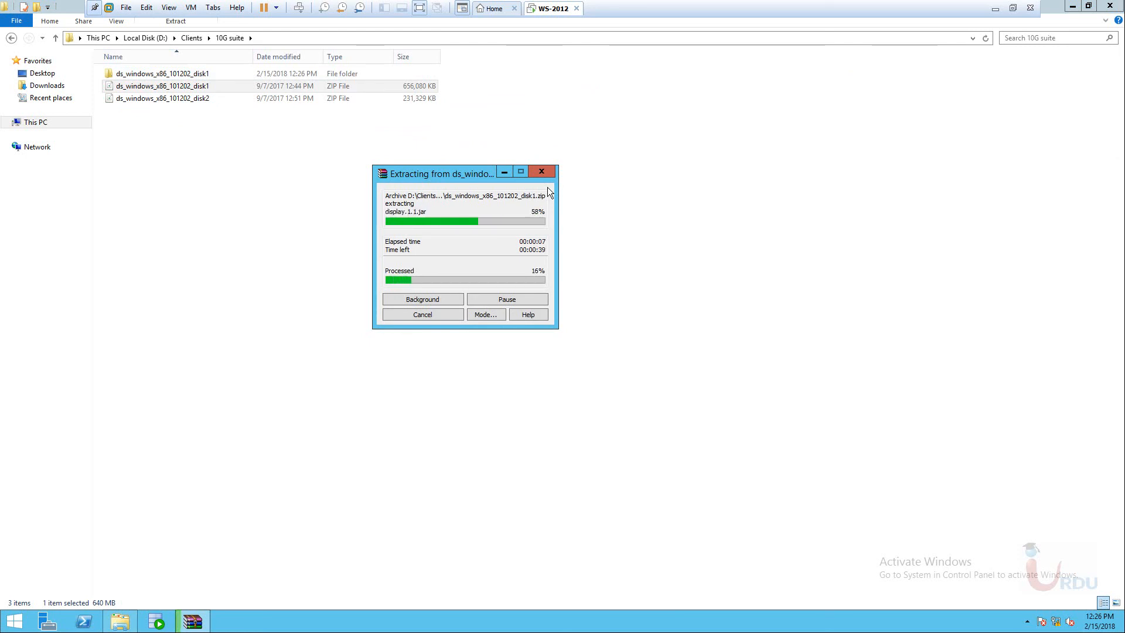
click(15, 620)
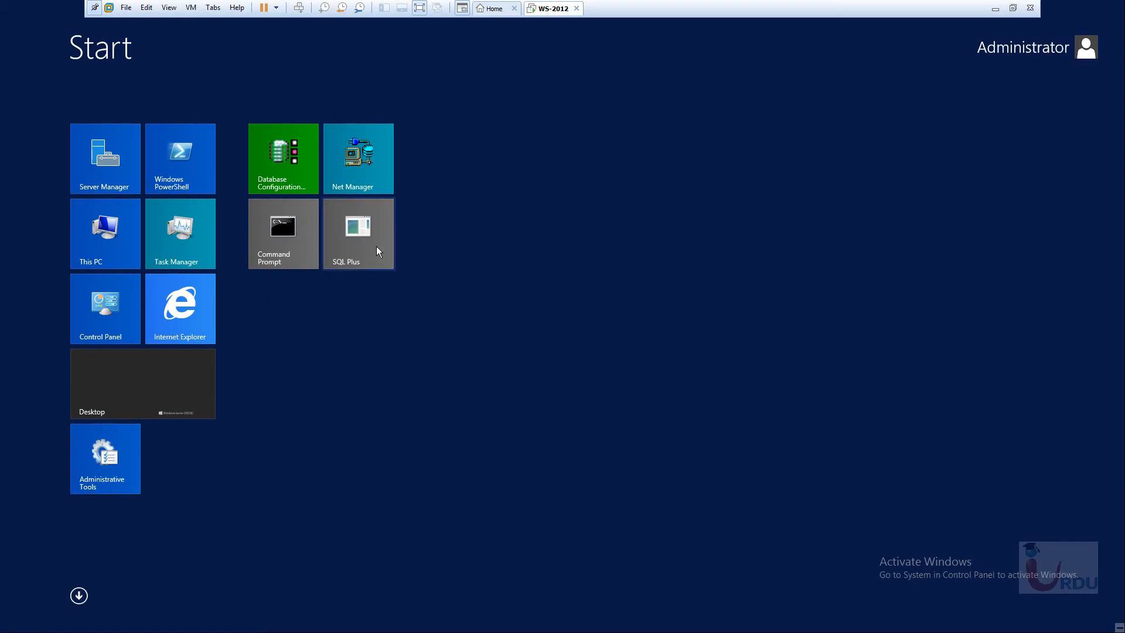
click(378, 249)
drag(304, 150, 744, 209)
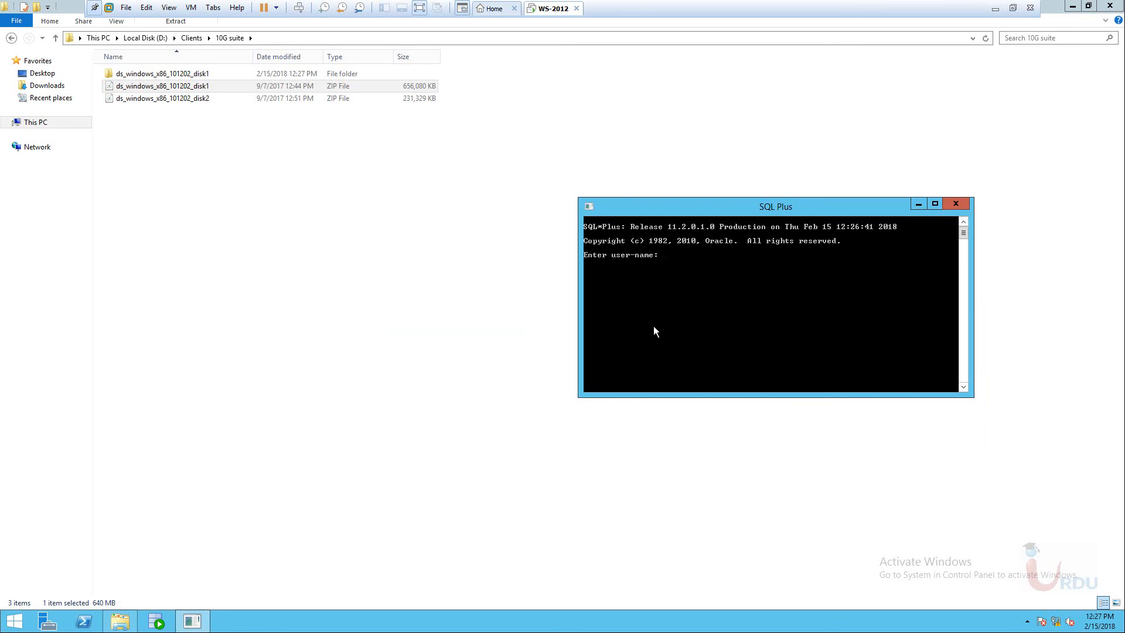
click(168, 100)
Extract ds_windows_x86_101202_disk2 into its own folder, then close the SQL Plus window.
right_click(166, 100)
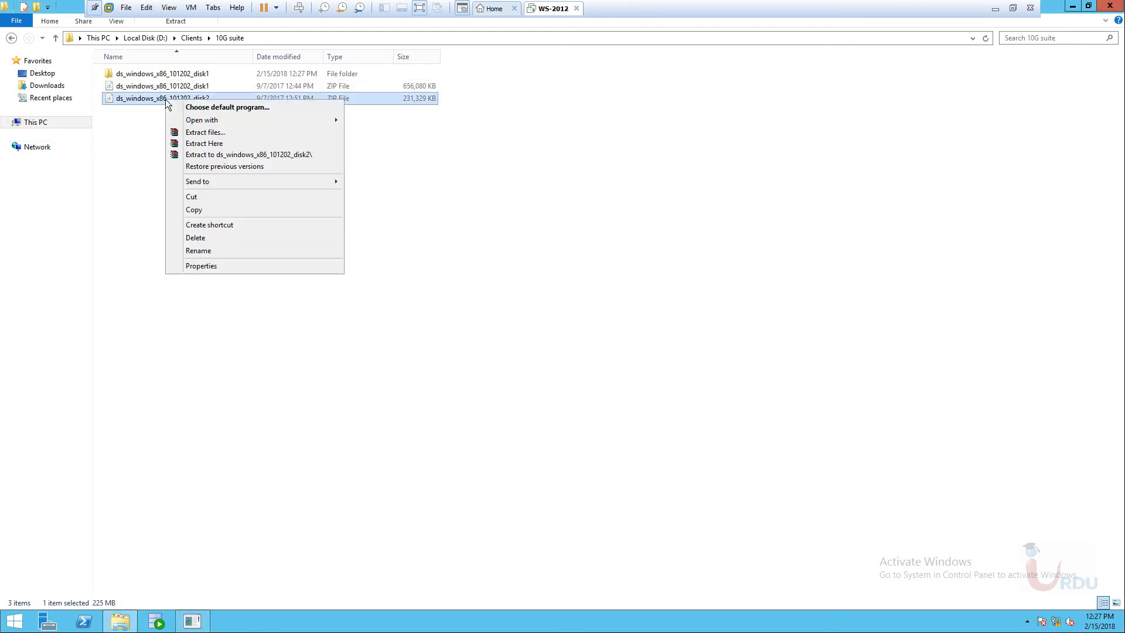
click(217, 156)
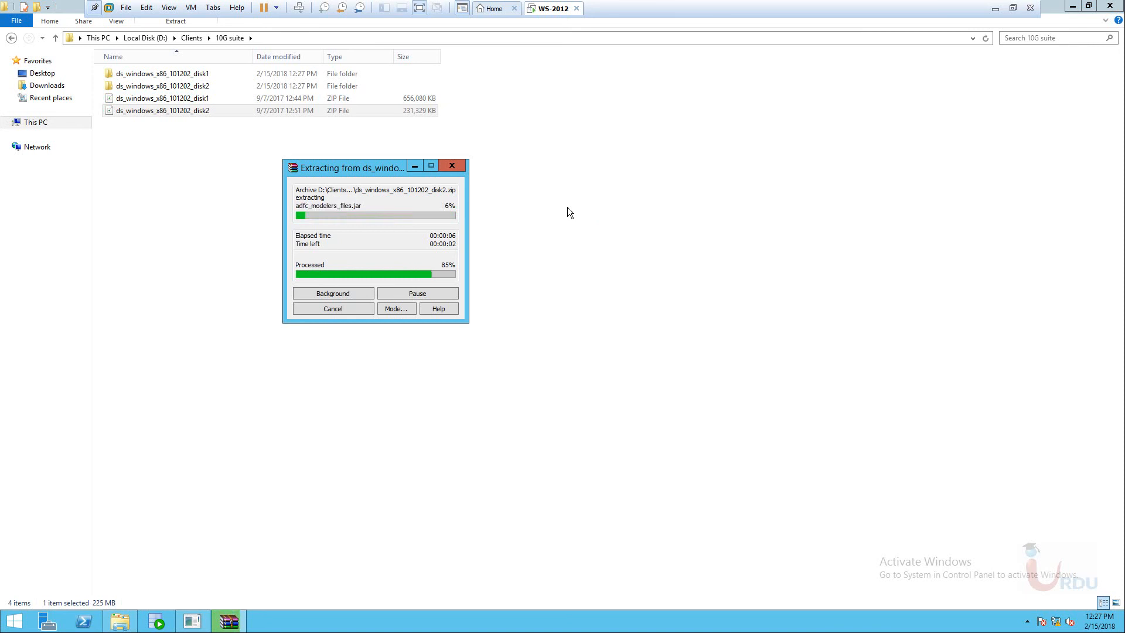
click(15, 621)
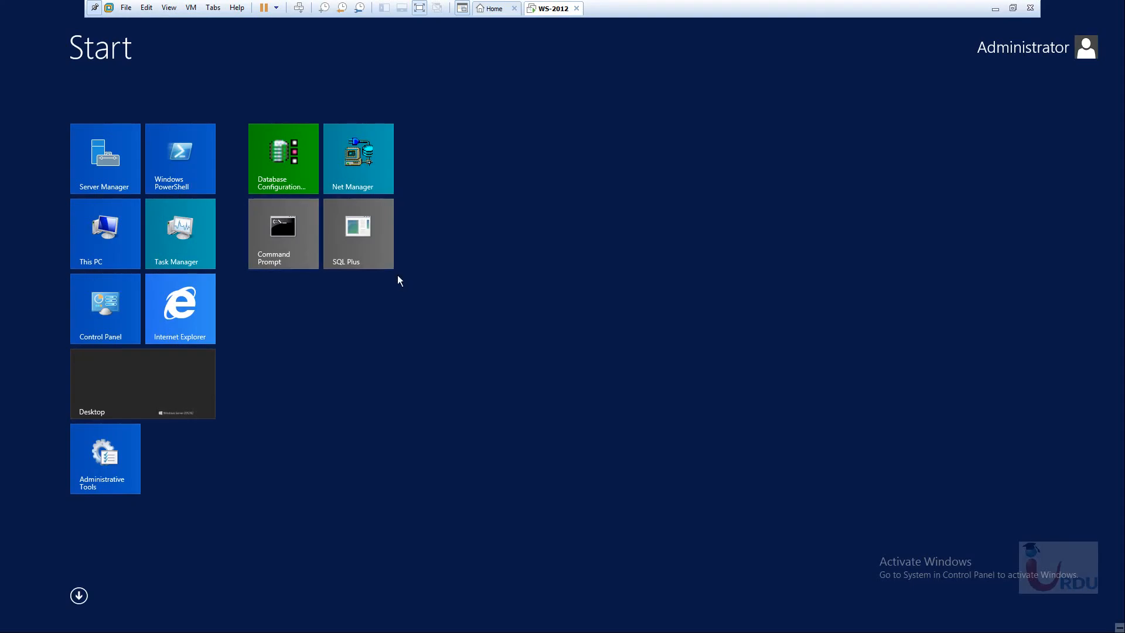
click(368, 246)
drag(757, 212, 508, 210)
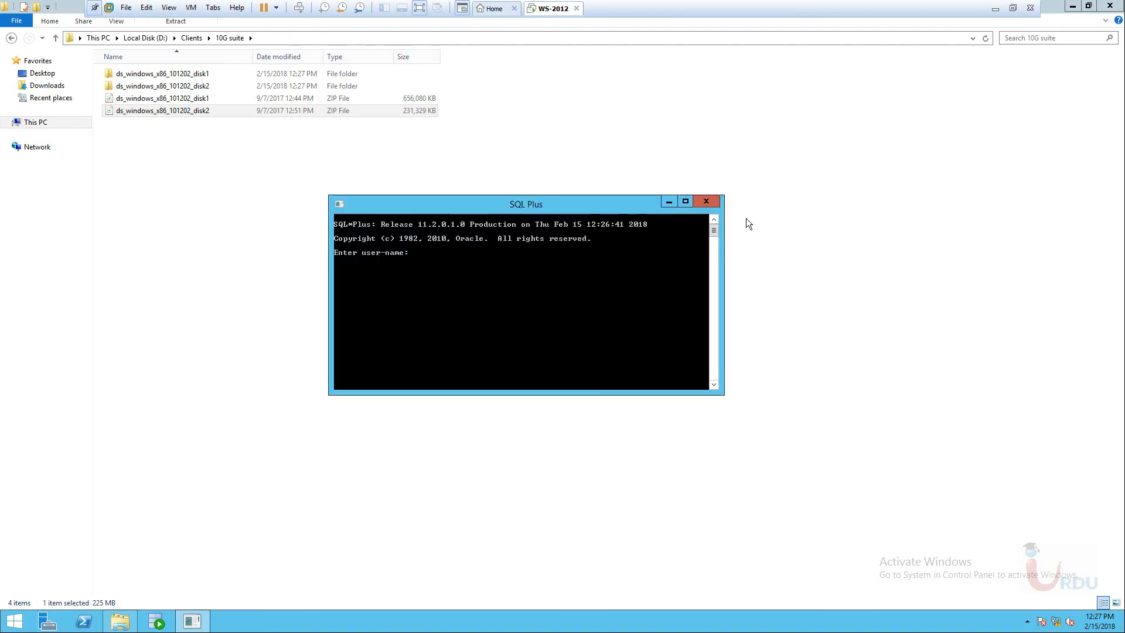
click(708, 202)
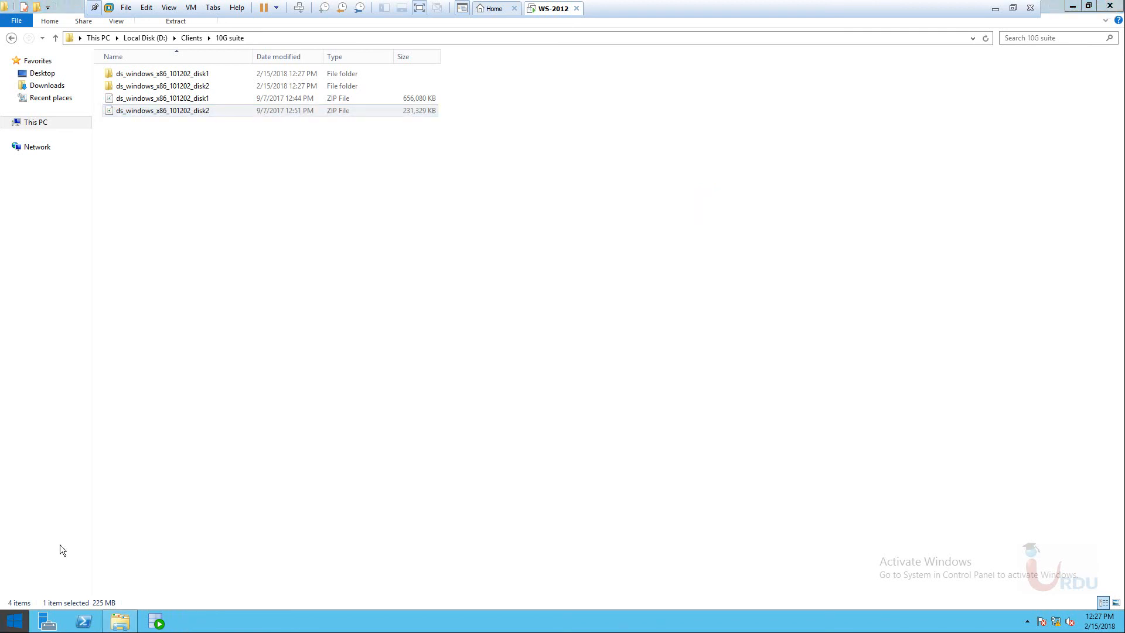
Search the Start screen apps for 'sql' and launch SQL Developer, which reports a missing SQLDEVELOPER.BAT.
key(super)
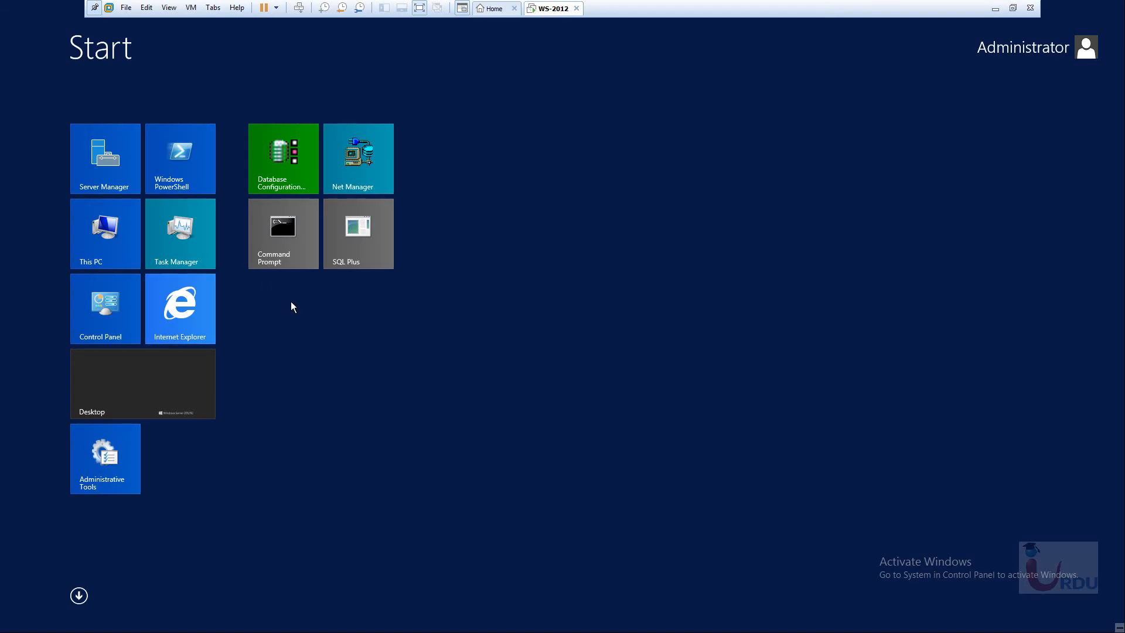
click(79, 596)
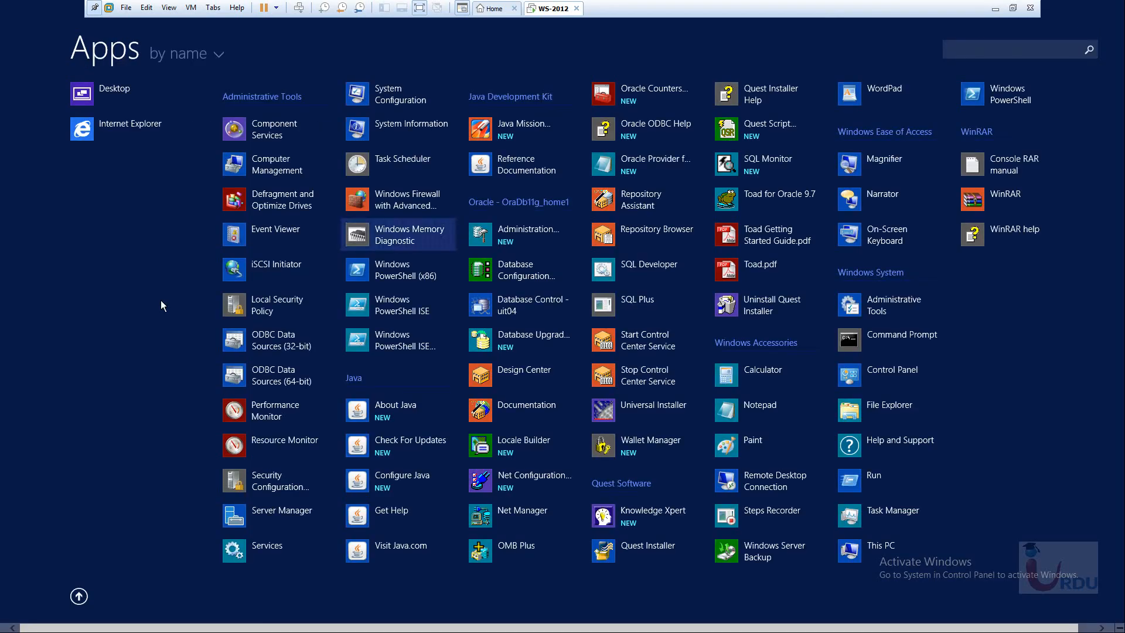
click(1024, 50)
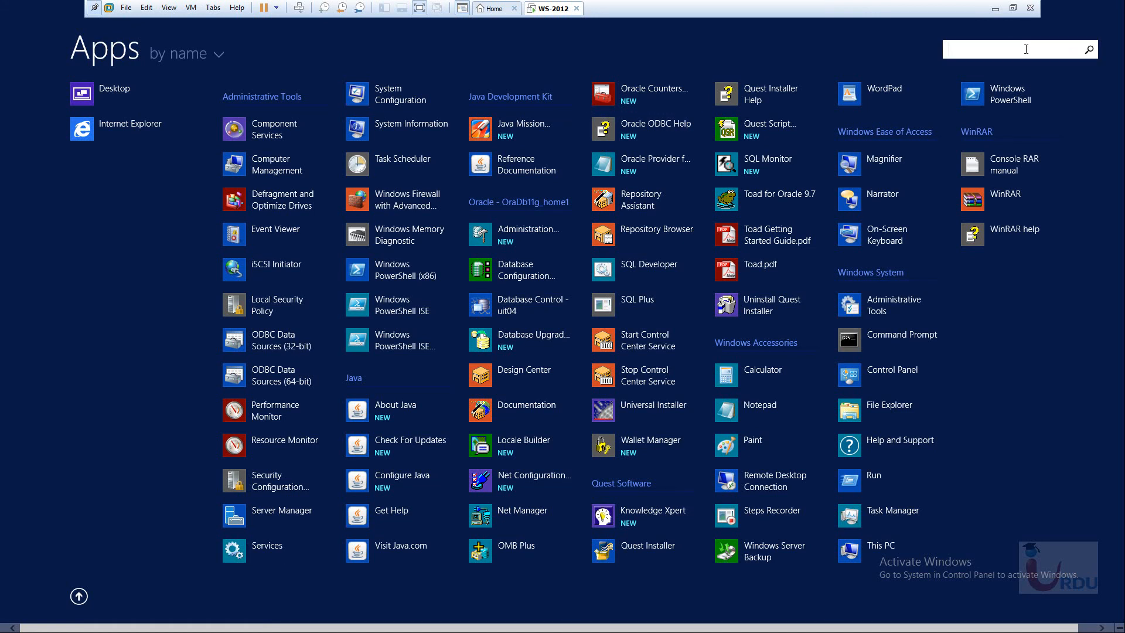
text(sql)
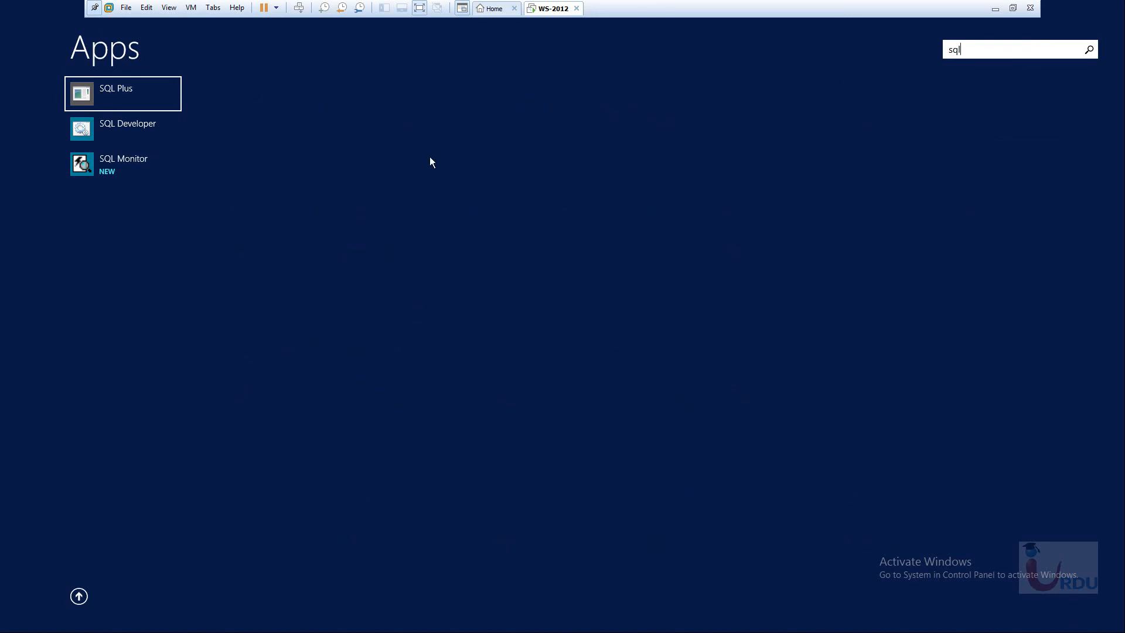
click(135, 130)
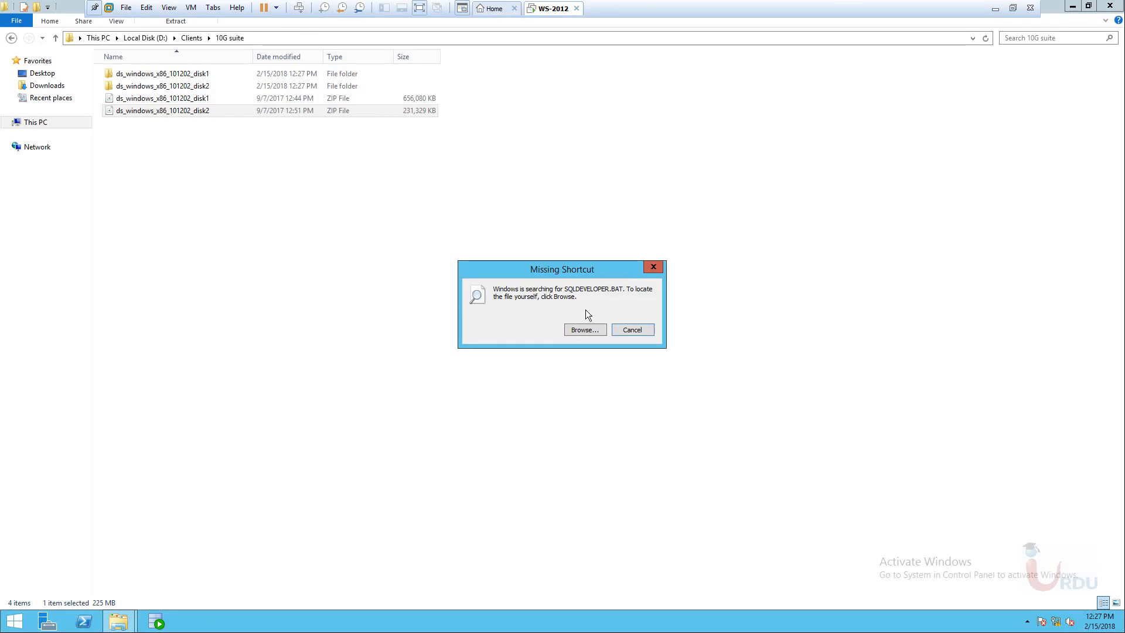
Repoint the missing SQL Developer shortcut to sqldeveloper in the sqldeveloper\bin folder.
drag(594, 273, 557, 237)
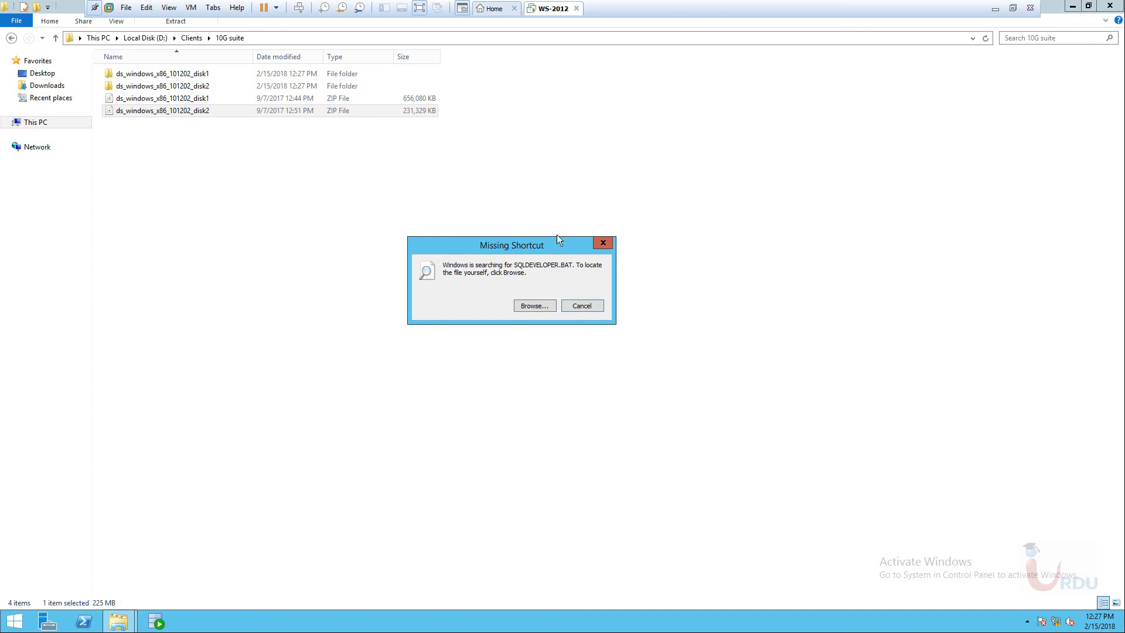
click(543, 307)
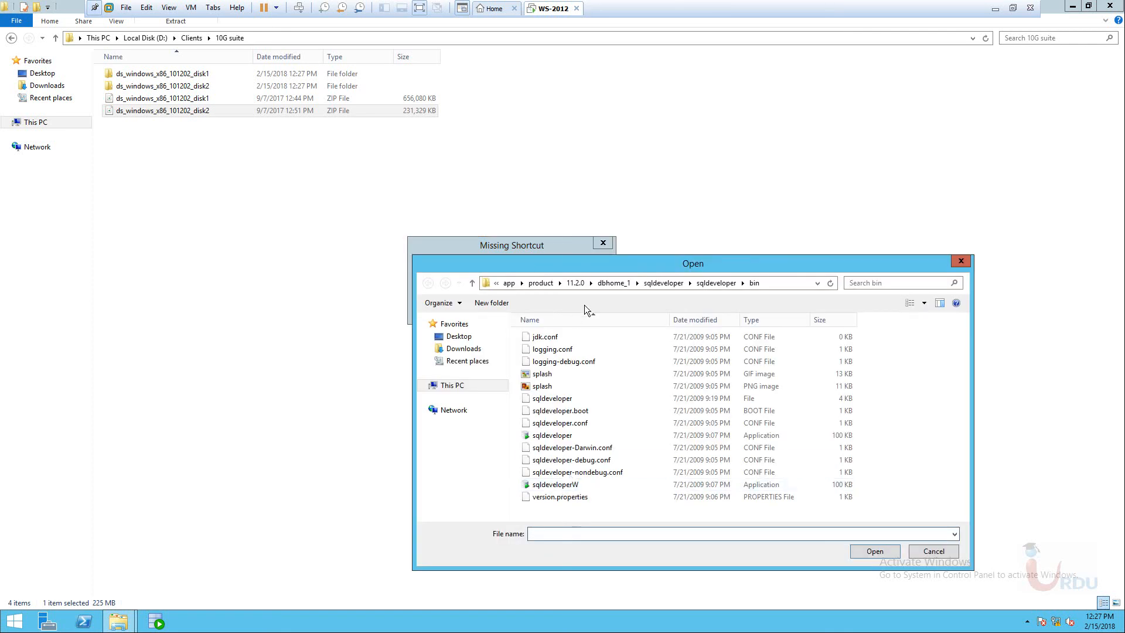
drag(635, 265, 623, 261)
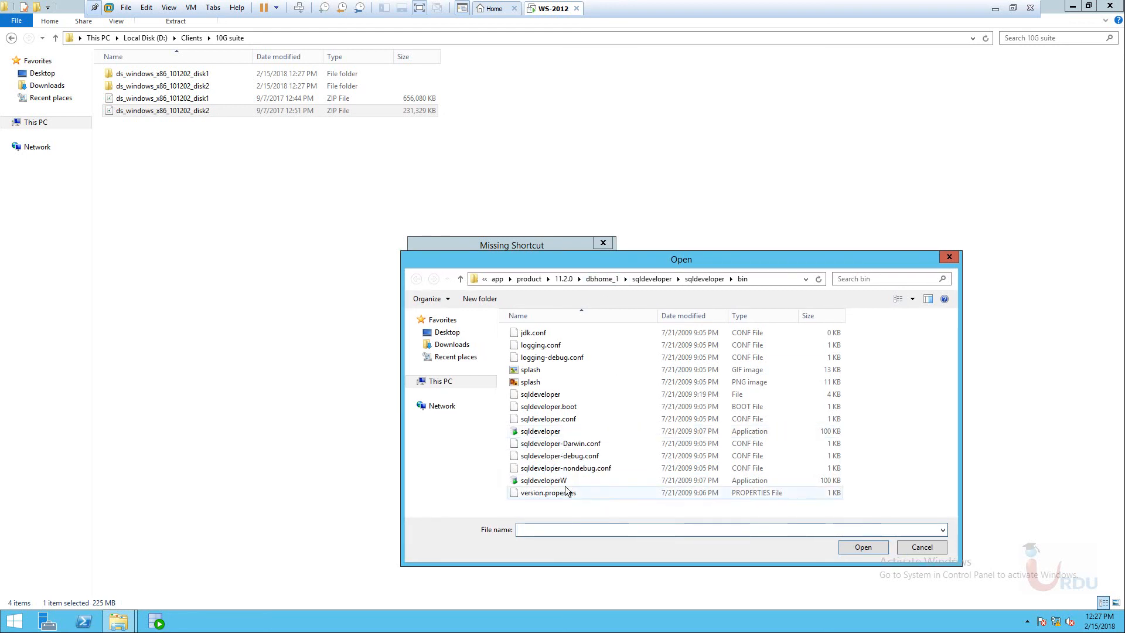
click(551, 431)
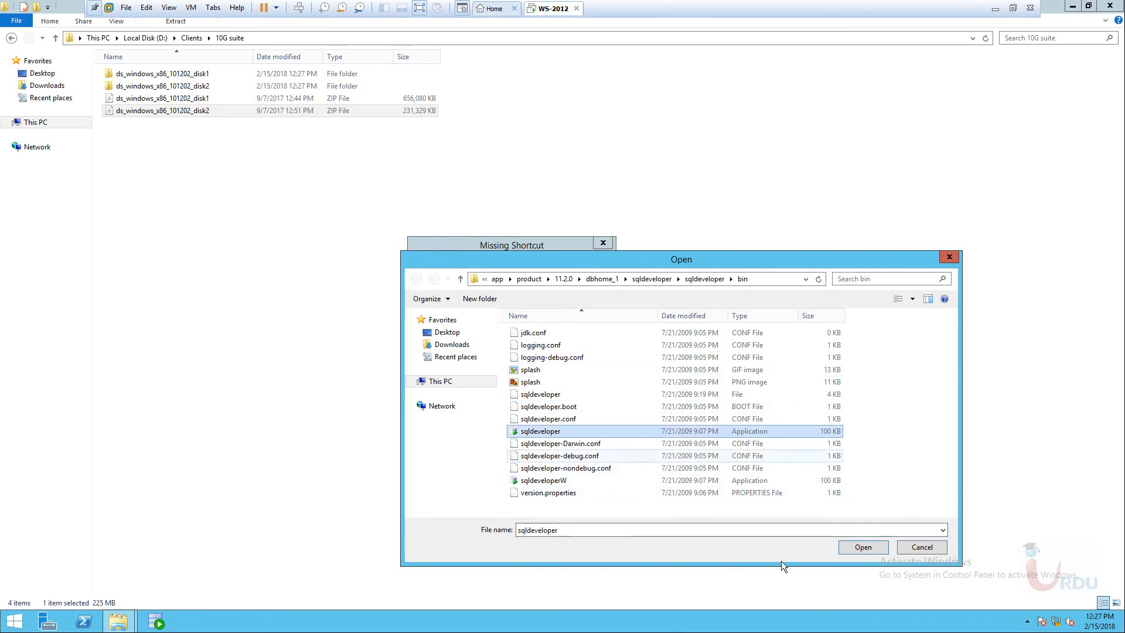
click(870, 547)
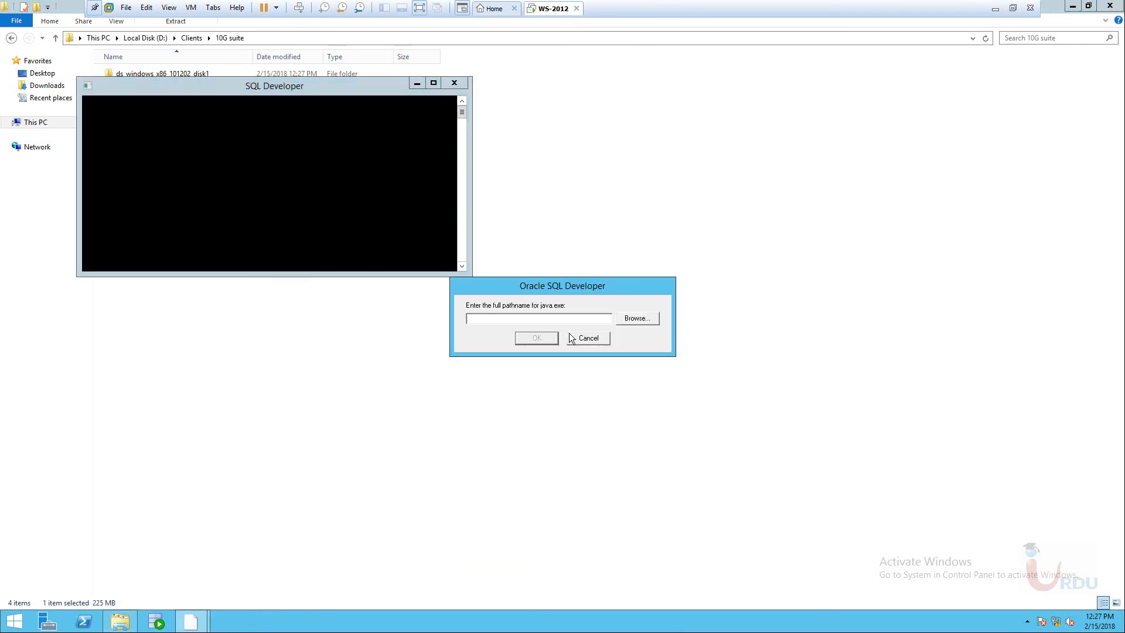
Point SQL Developer at C:\Program Files\Java\jre7\bin\java.exe, which is rejected as no J2SE SDK.
click(650, 318)
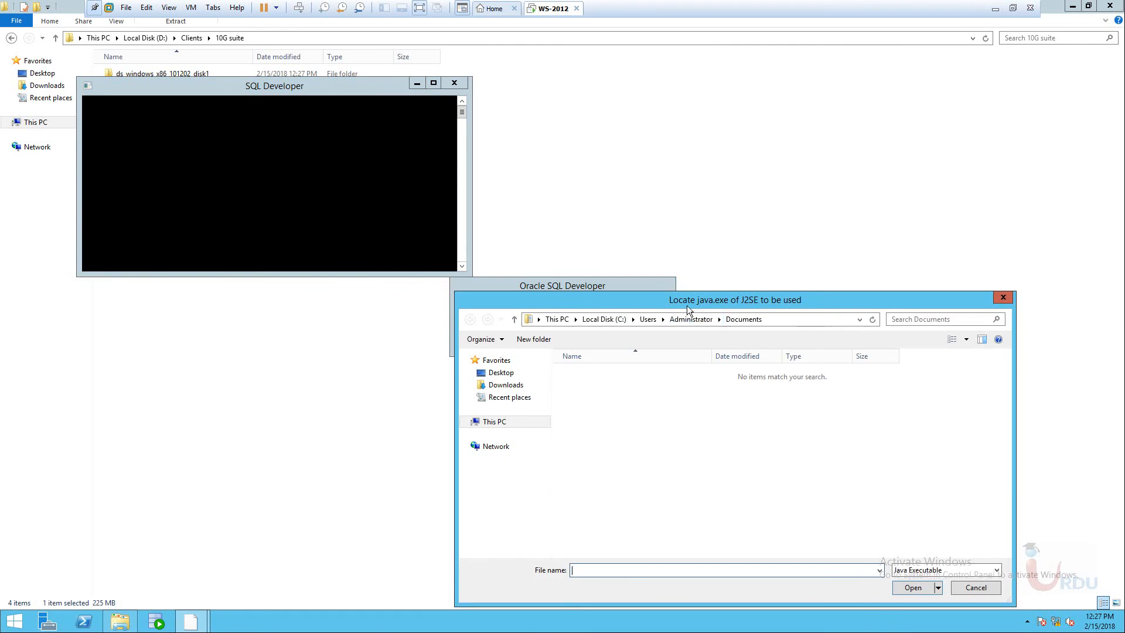
click(398, 338)
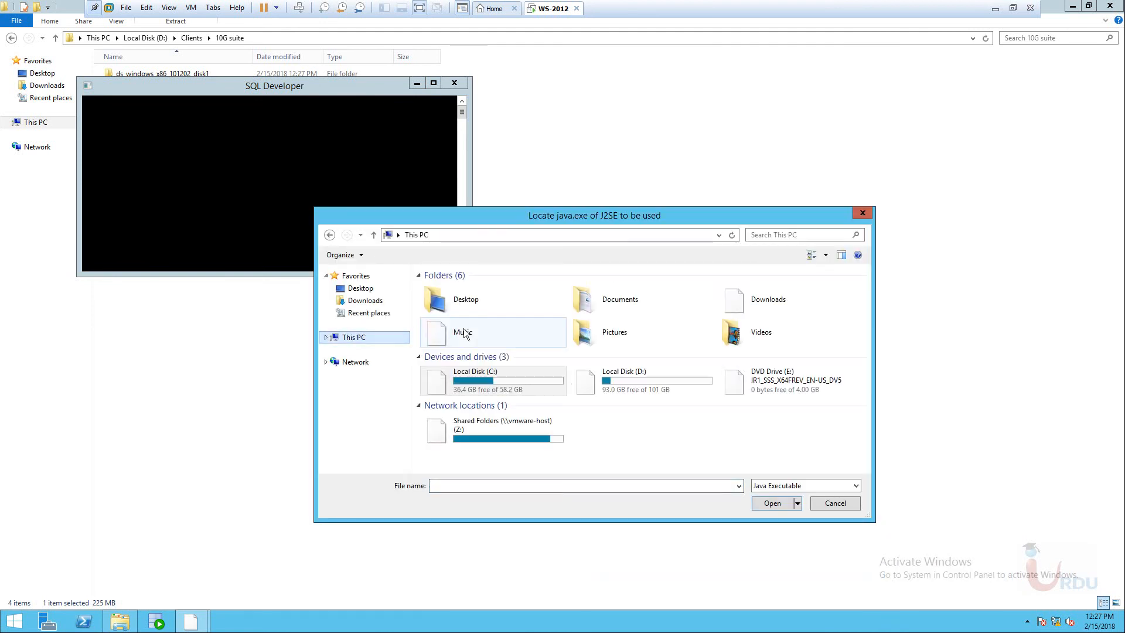
double_click(473, 378)
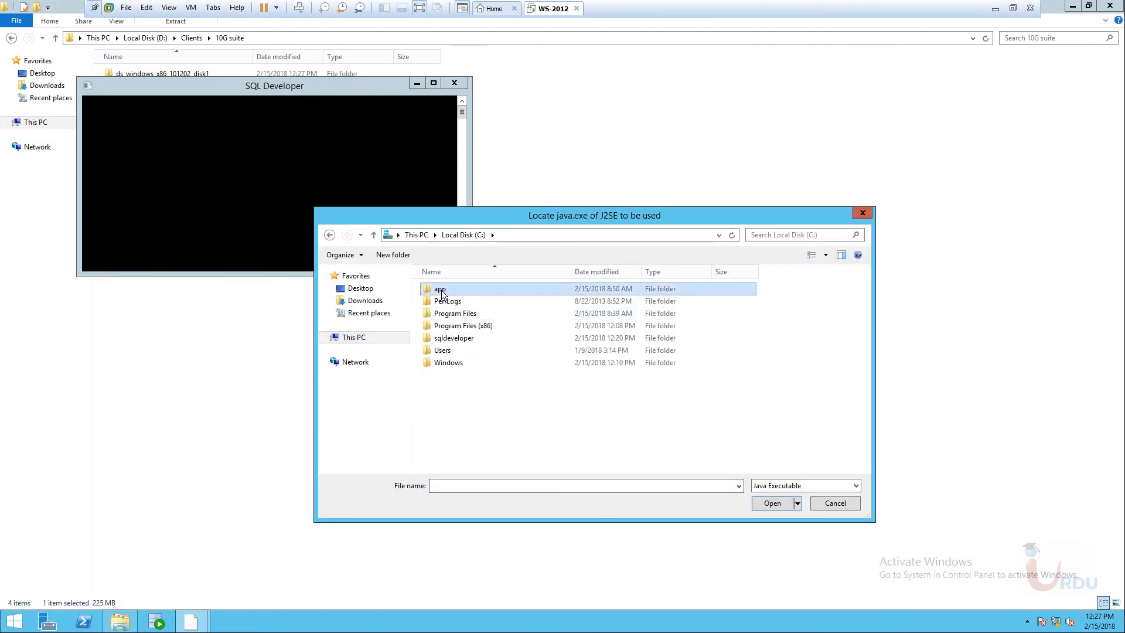
double_click(442, 289)
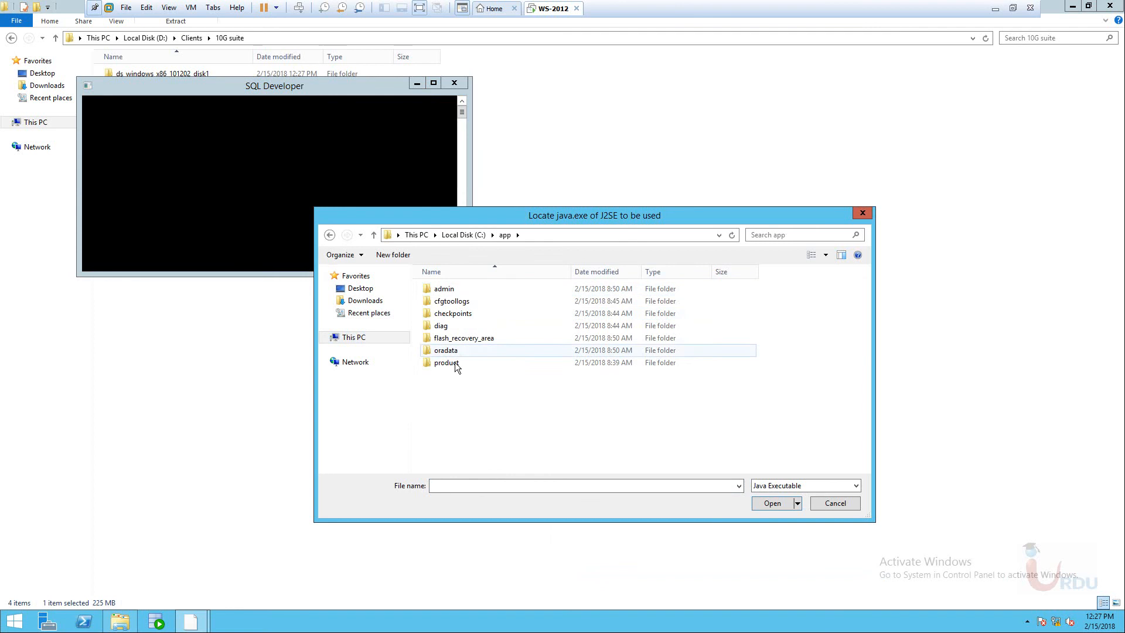
click(325, 237)
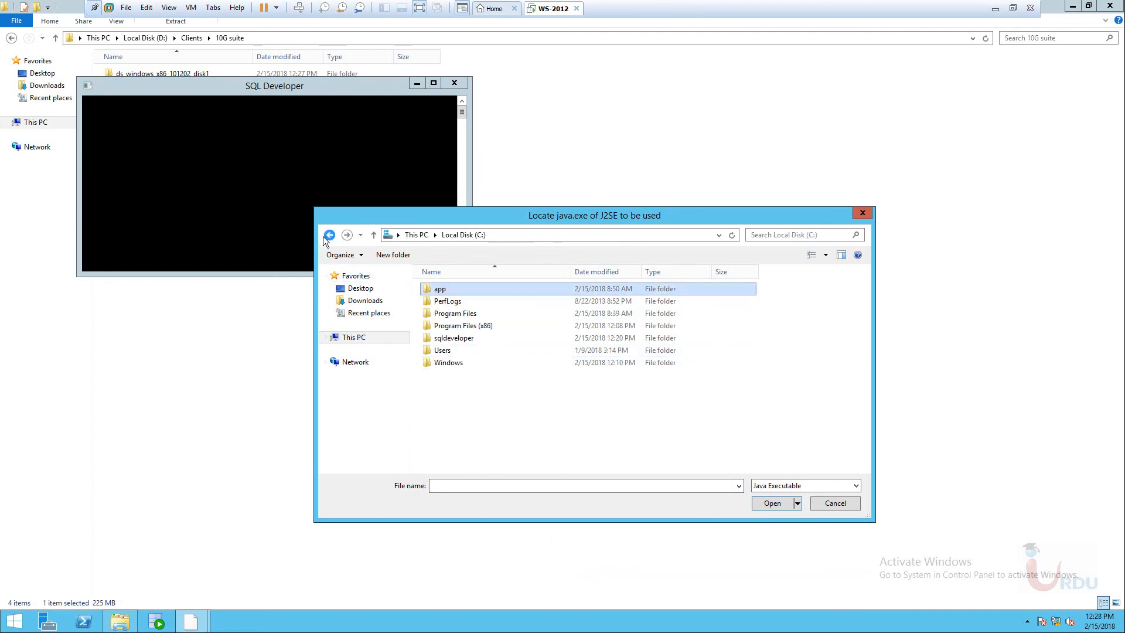
double_click(465, 315)
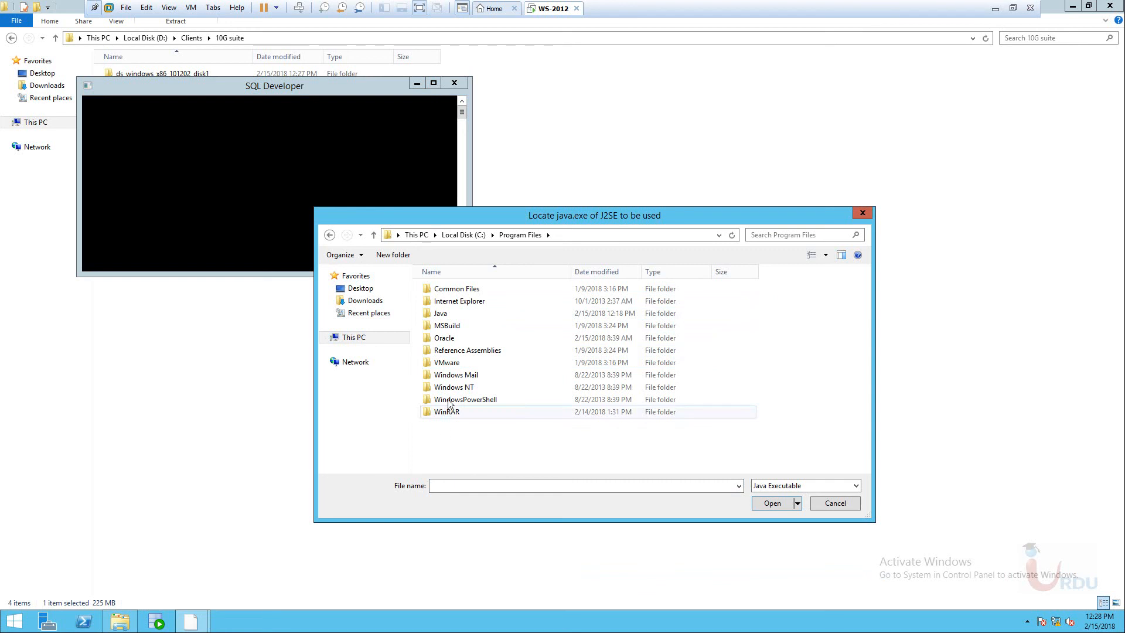
click(450, 316)
double_click(451, 317)
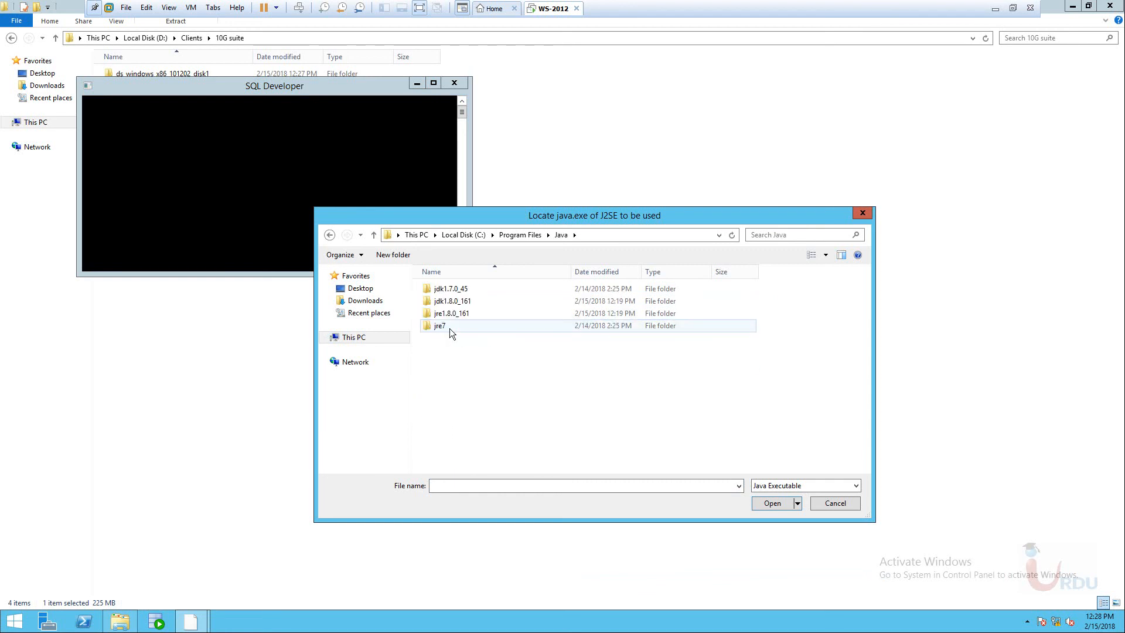
double_click(439, 327)
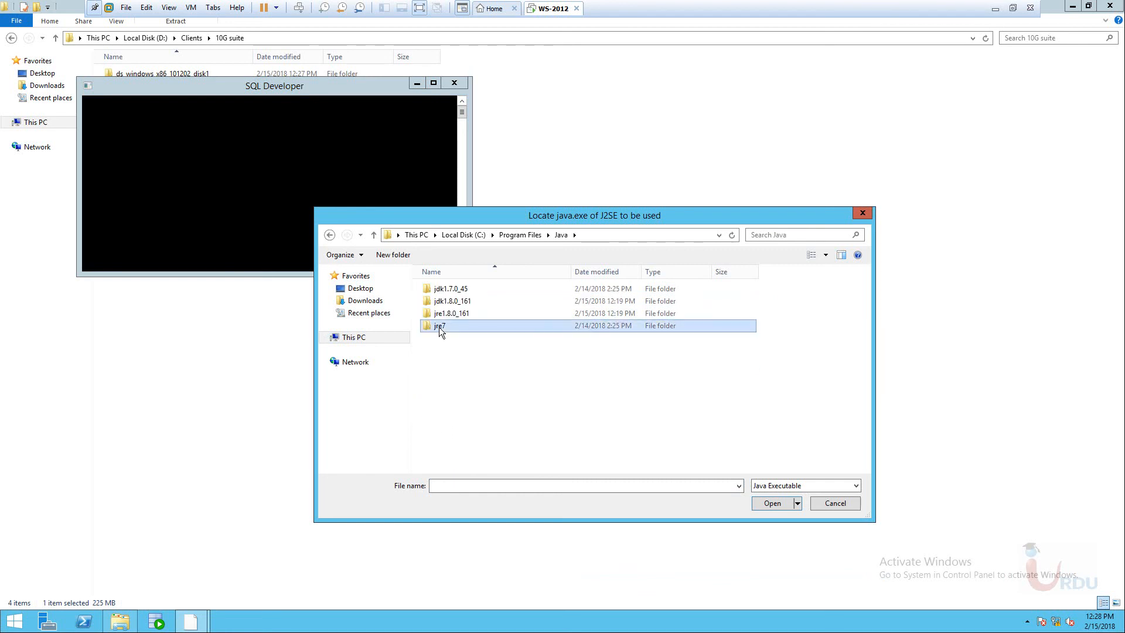
double_click(440, 289)
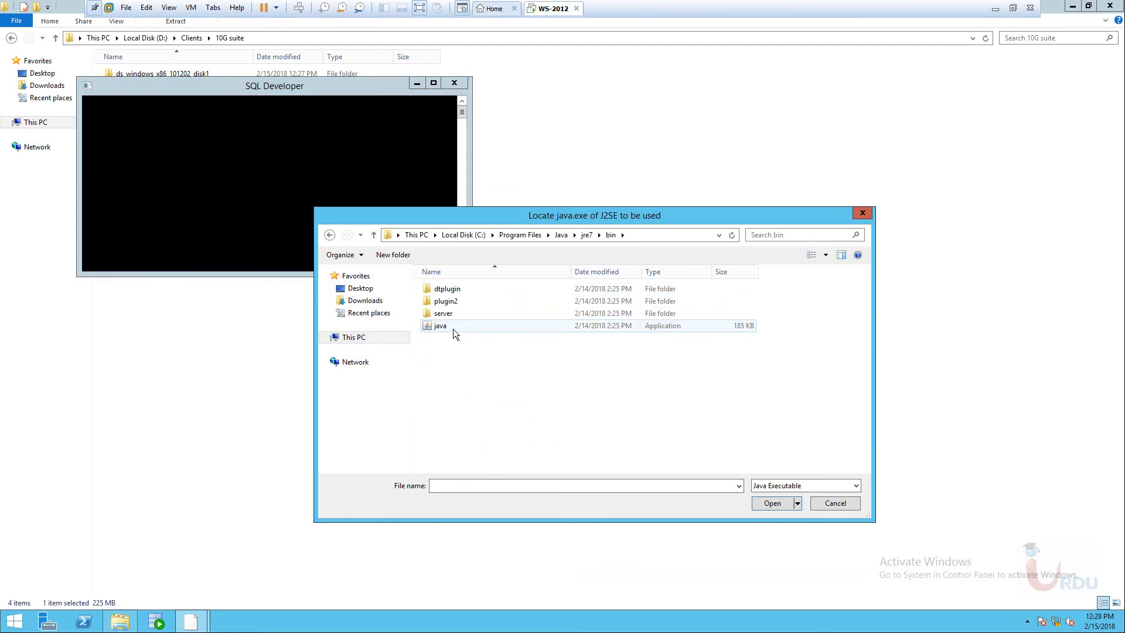
click(452, 327)
click(769, 505)
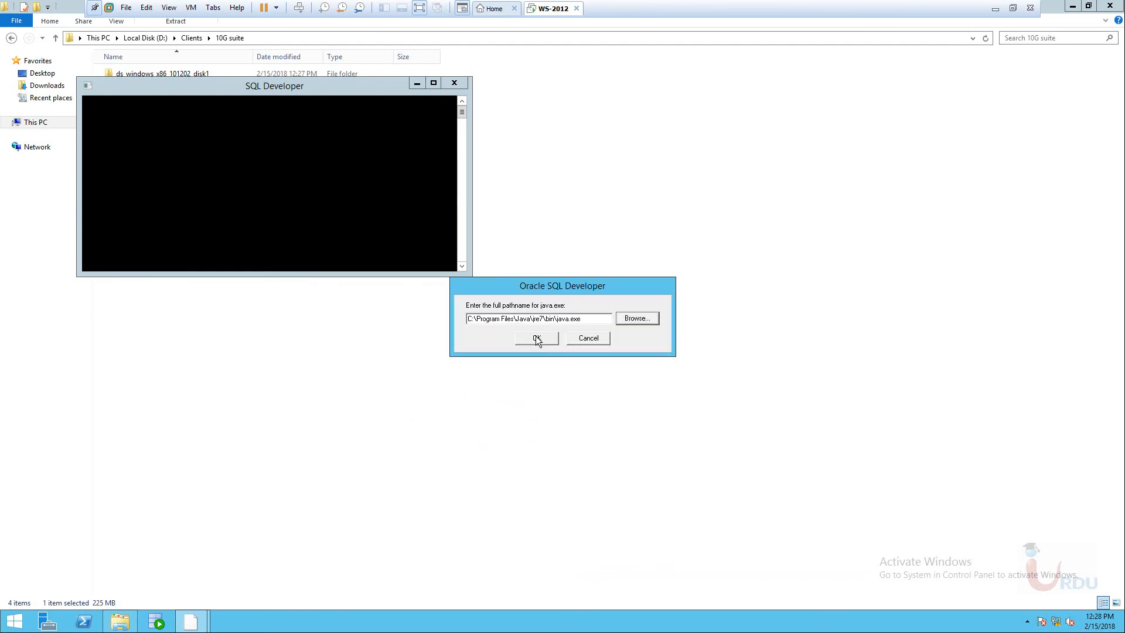
click(536, 338)
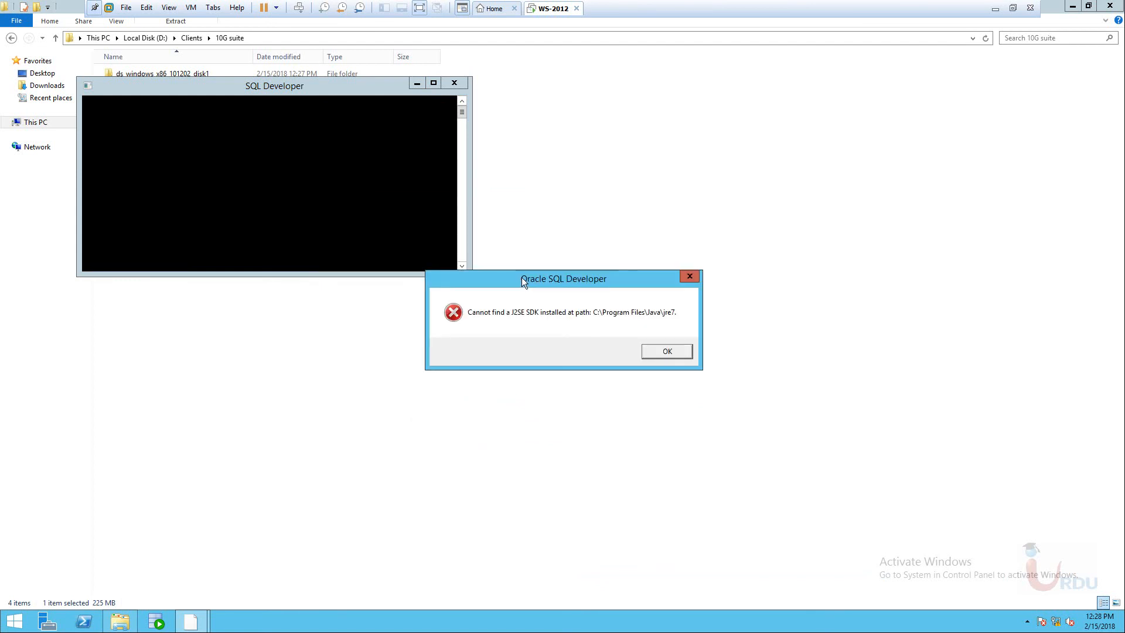
click(668, 352)
Retry with jdk1.7.0_45\bin\java.exe and dismiss the resulting Java Virtual Machine error.
click(622, 322)
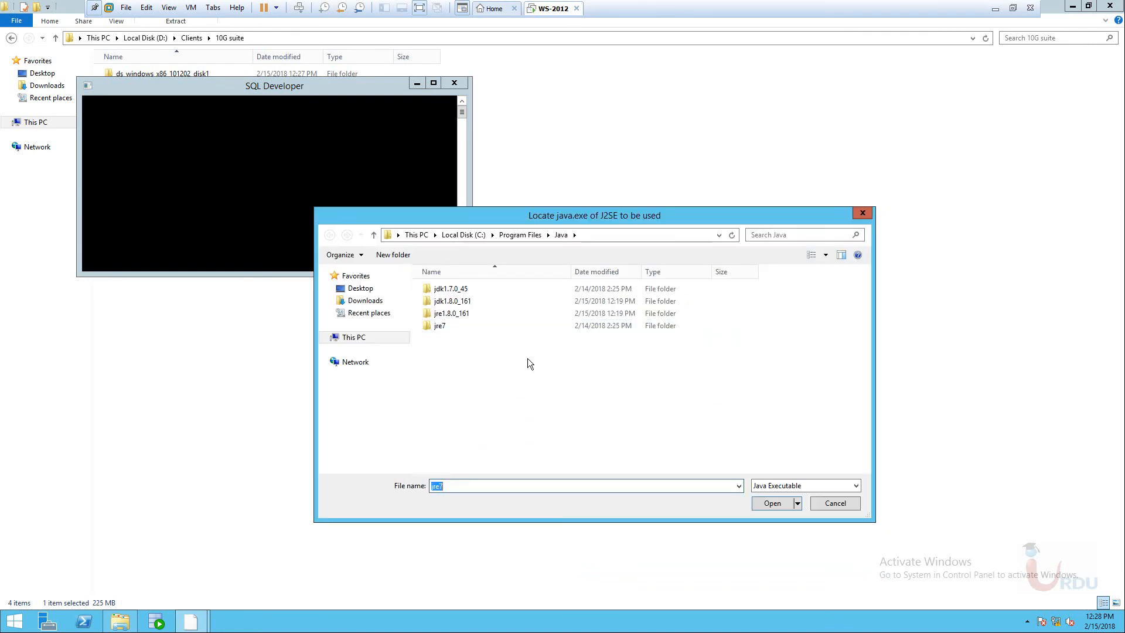
double_click(460, 290)
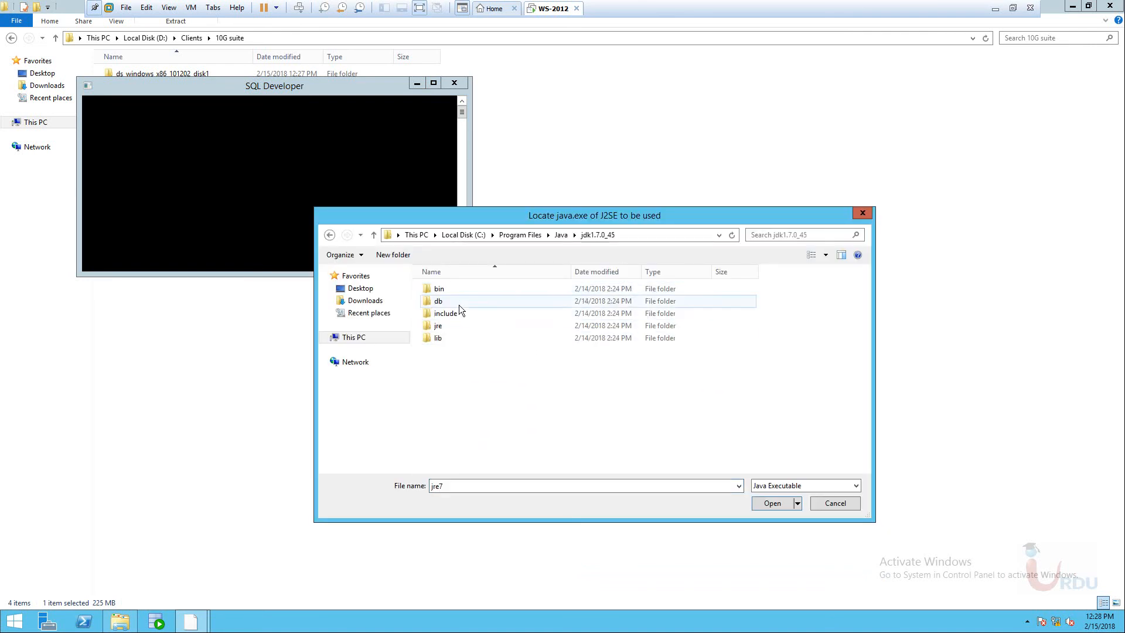
double_click(441, 286)
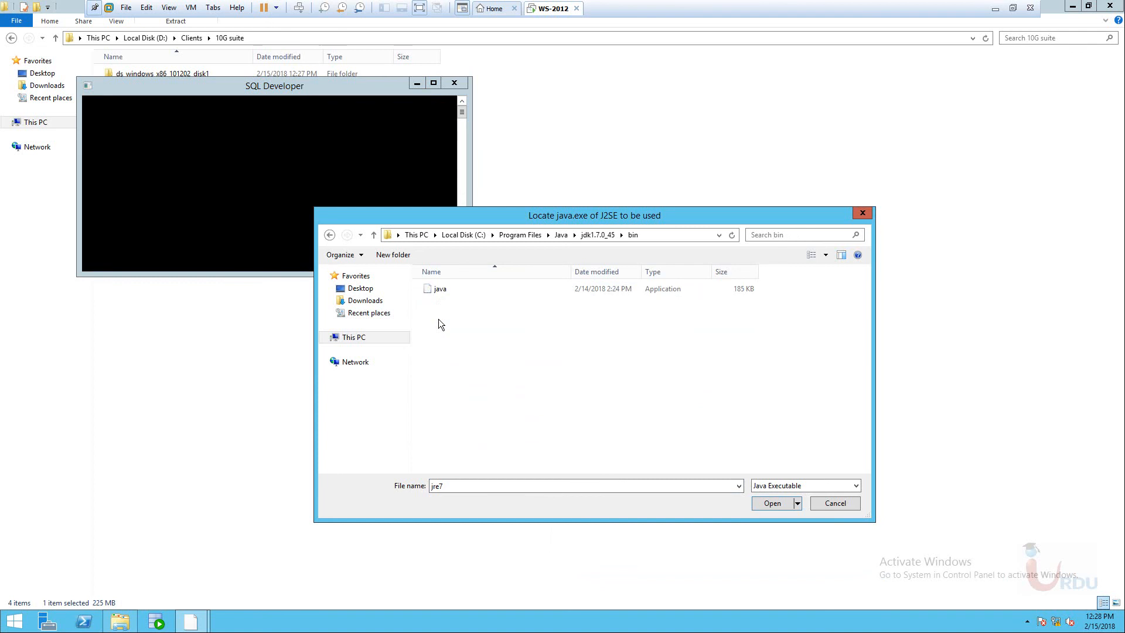
click(773, 504)
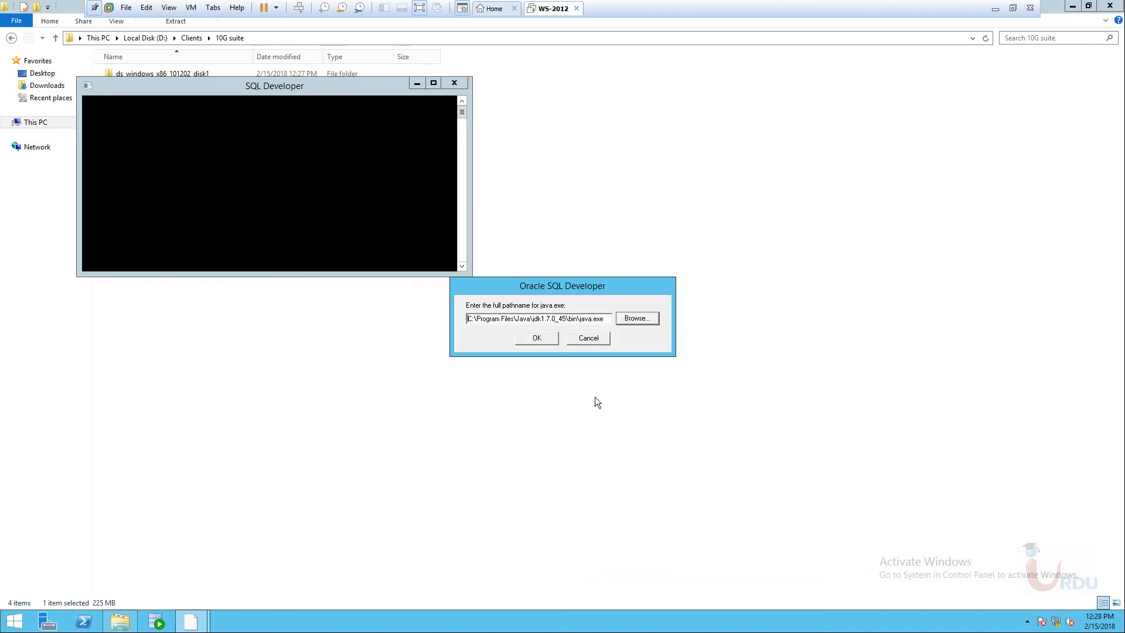
click(546, 343)
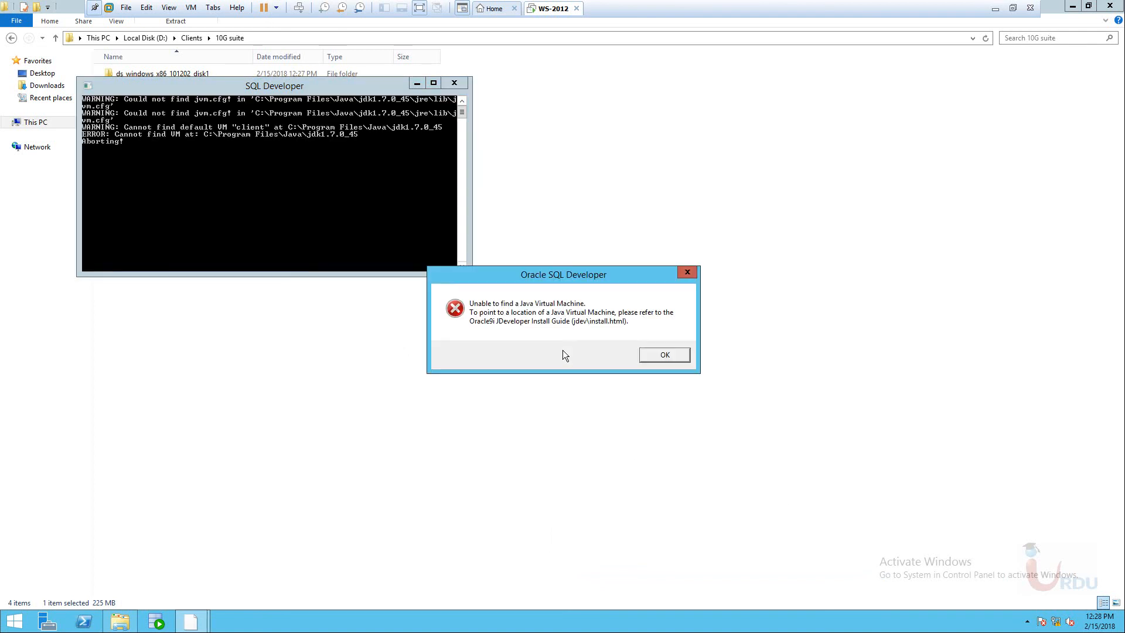
click(653, 357)
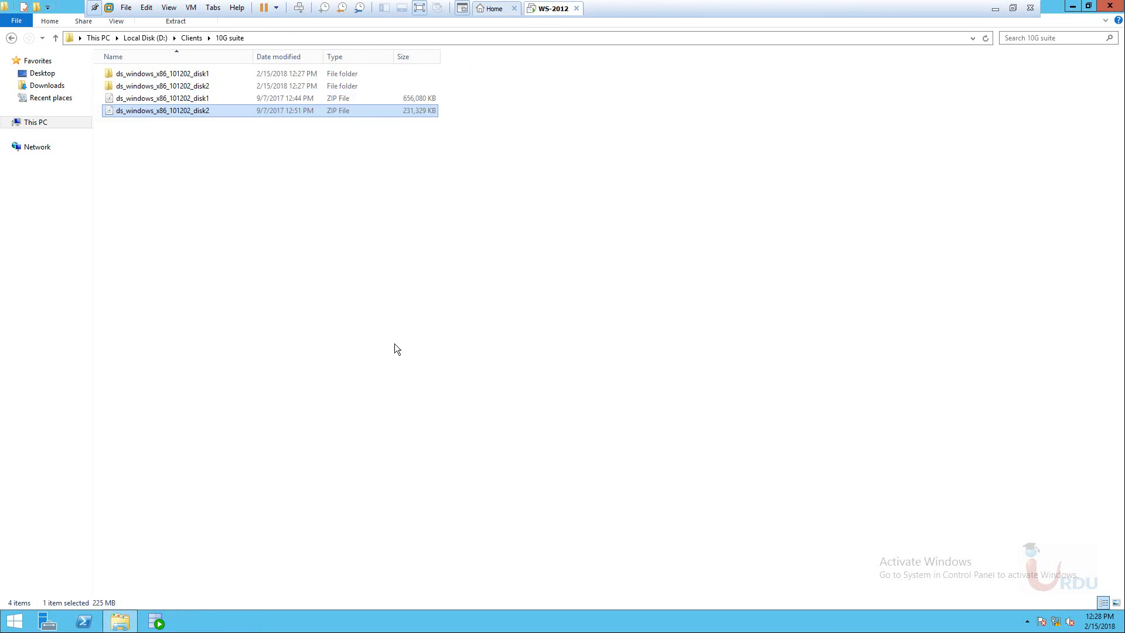
Refresh the 10G suite listing and open the ds_windows_x86_101202_disk1 folder.
right_click(254, 227)
click(301, 275)
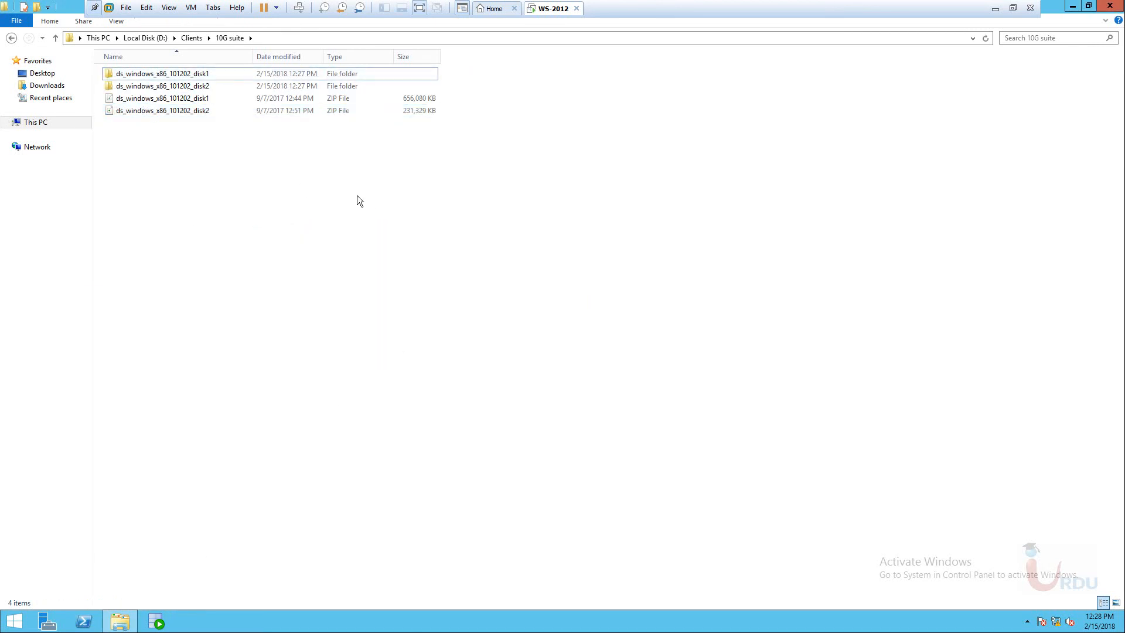
double_click(194, 75)
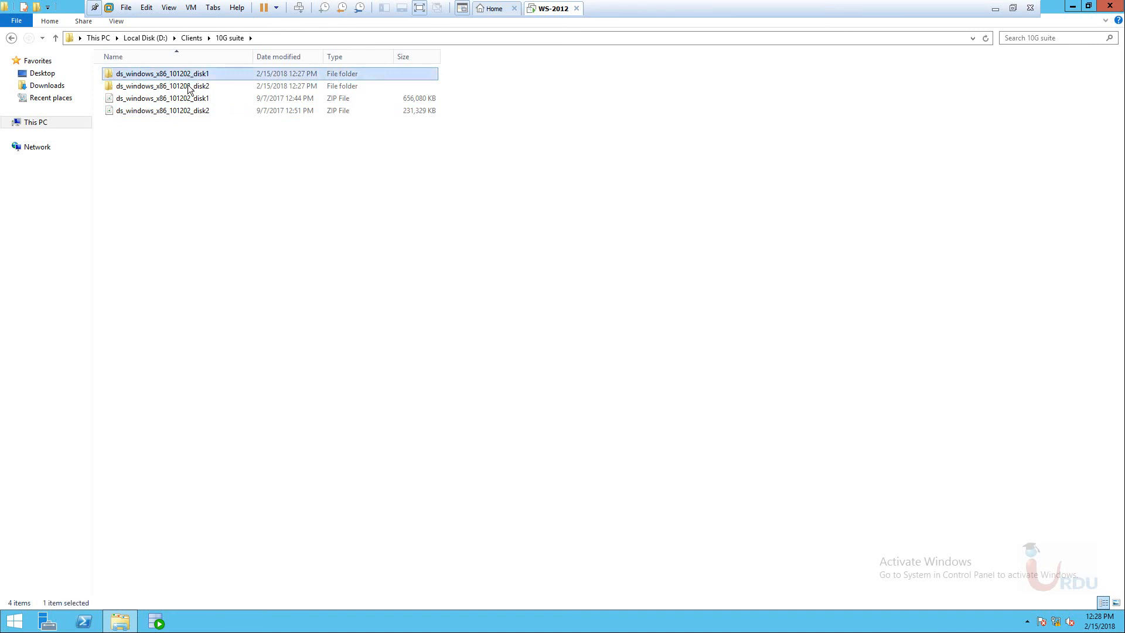
click(125, 111)
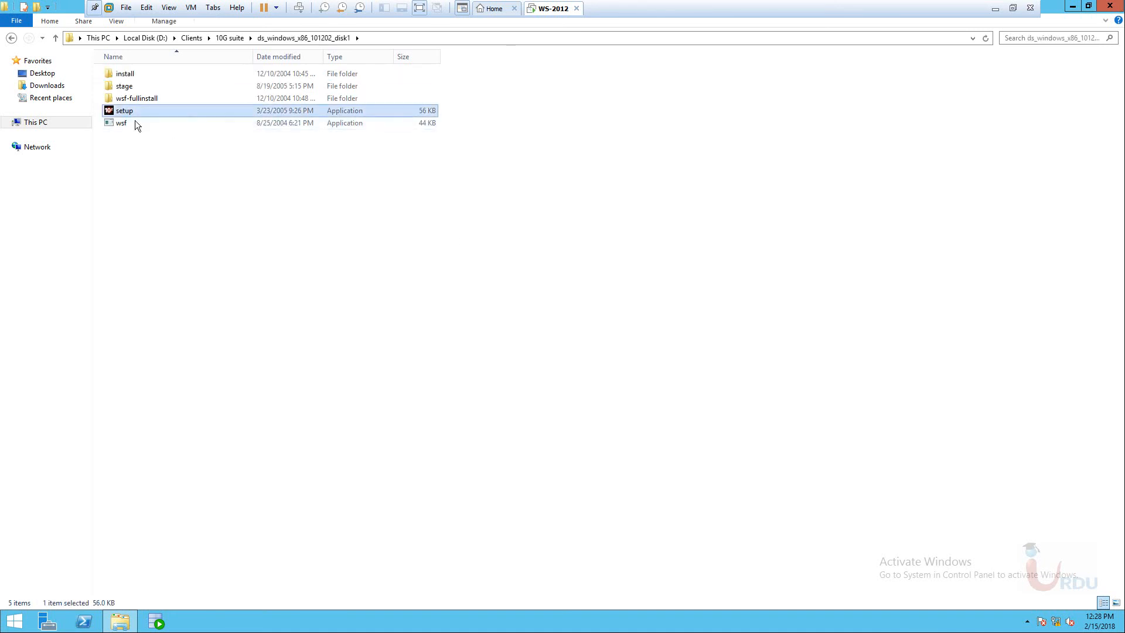
click(371, 226)
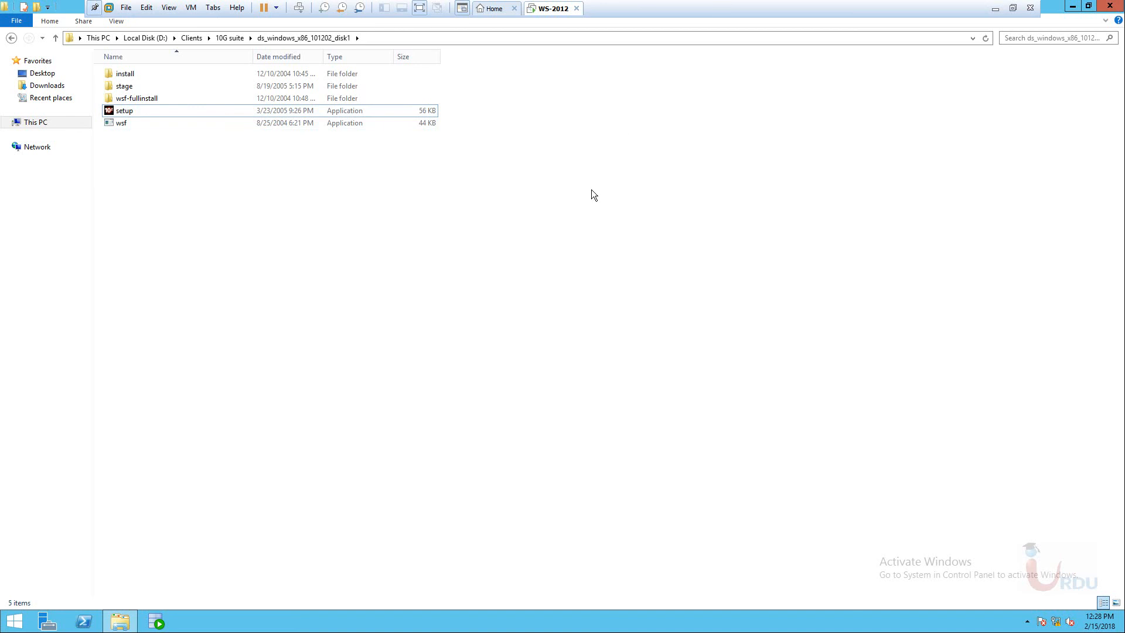
Run setup from disk1; it fails the OS version check and the console is closed.
right_click(510, 239)
click(548, 288)
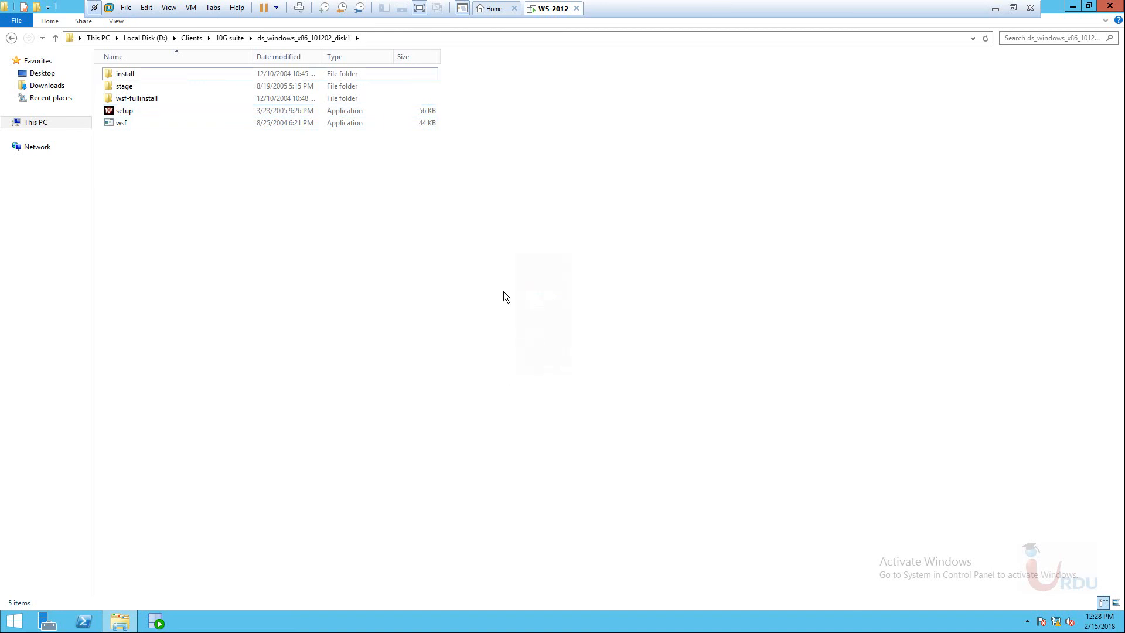
right_click(456, 246)
click(502, 293)
double_click(127, 111)
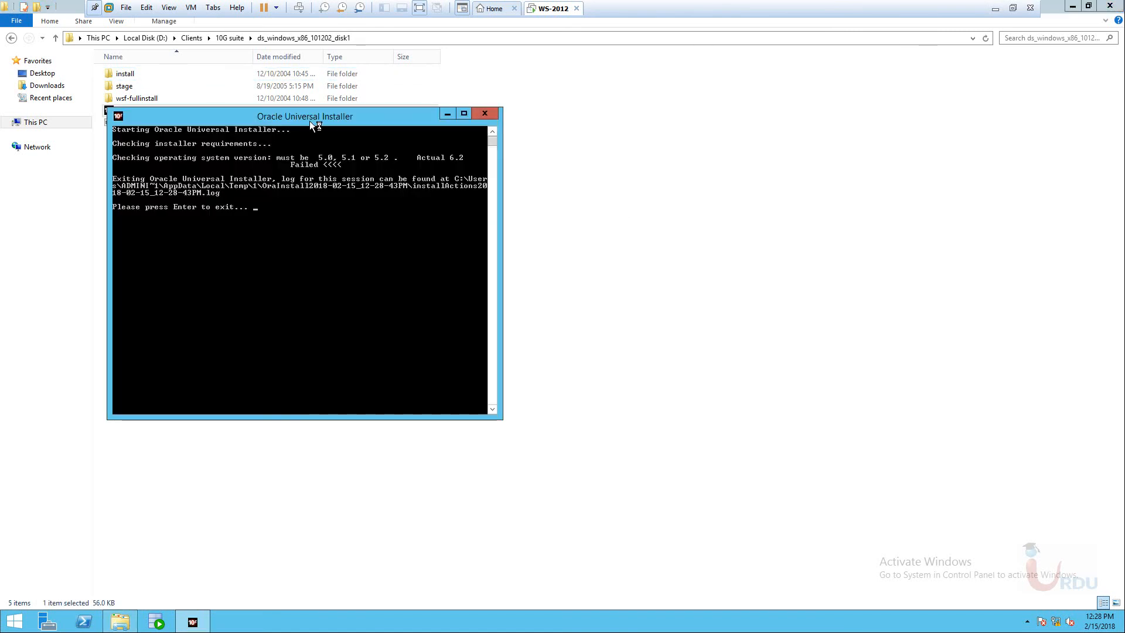
drag(310, 121, 435, 105)
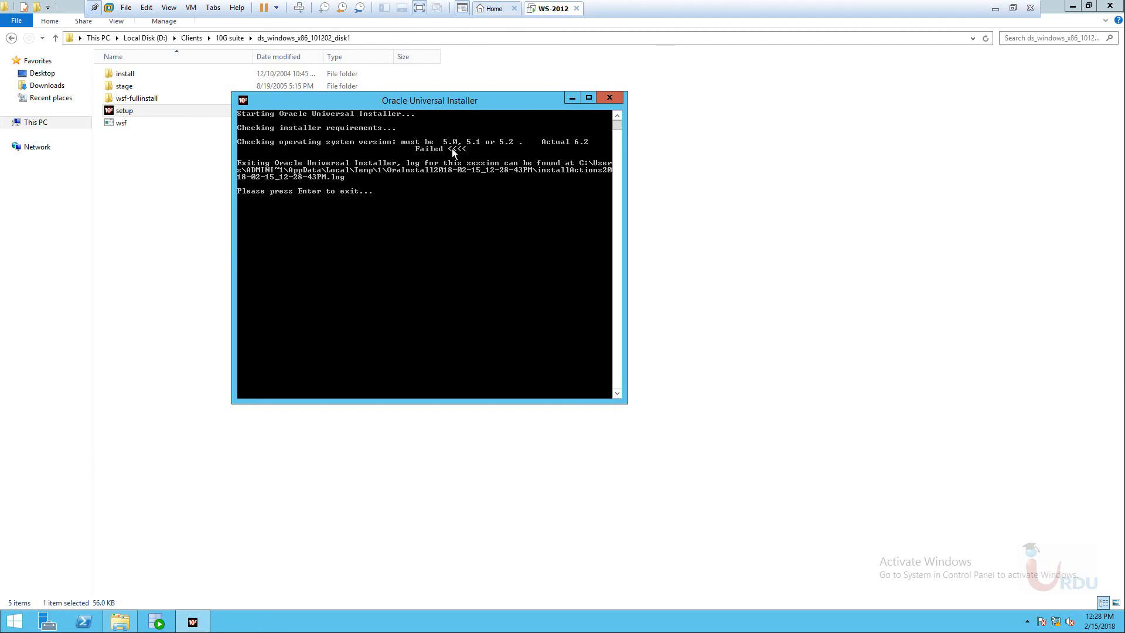
click(614, 97)
Set setup to run in Windows XP (Service Pack 2) compatibility mode and launch it.
right_click(128, 111)
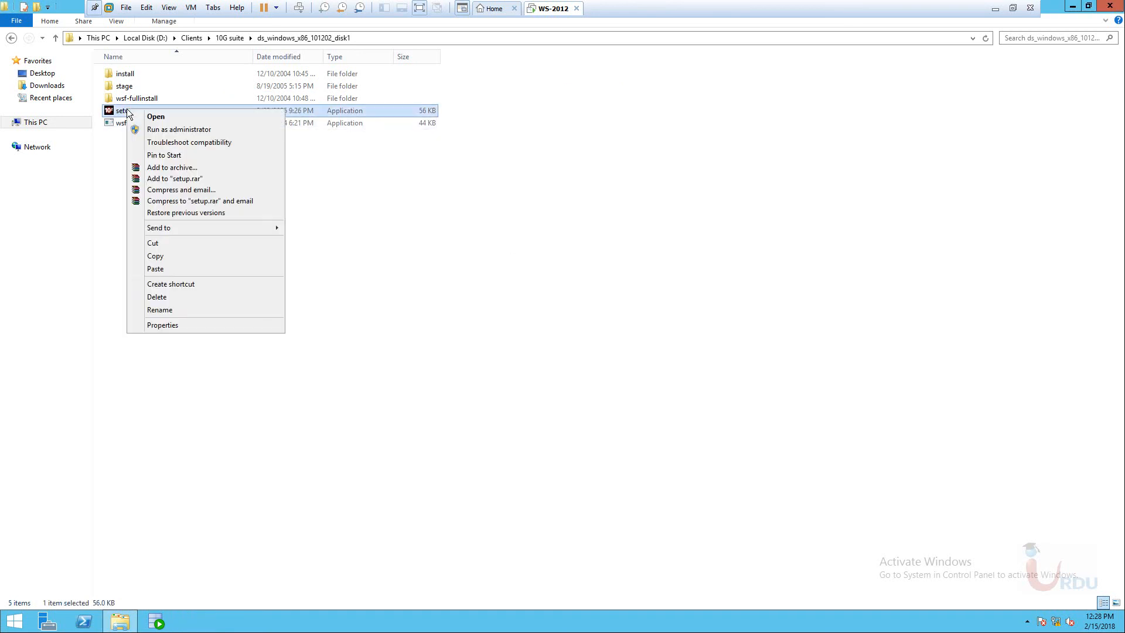
click(176, 324)
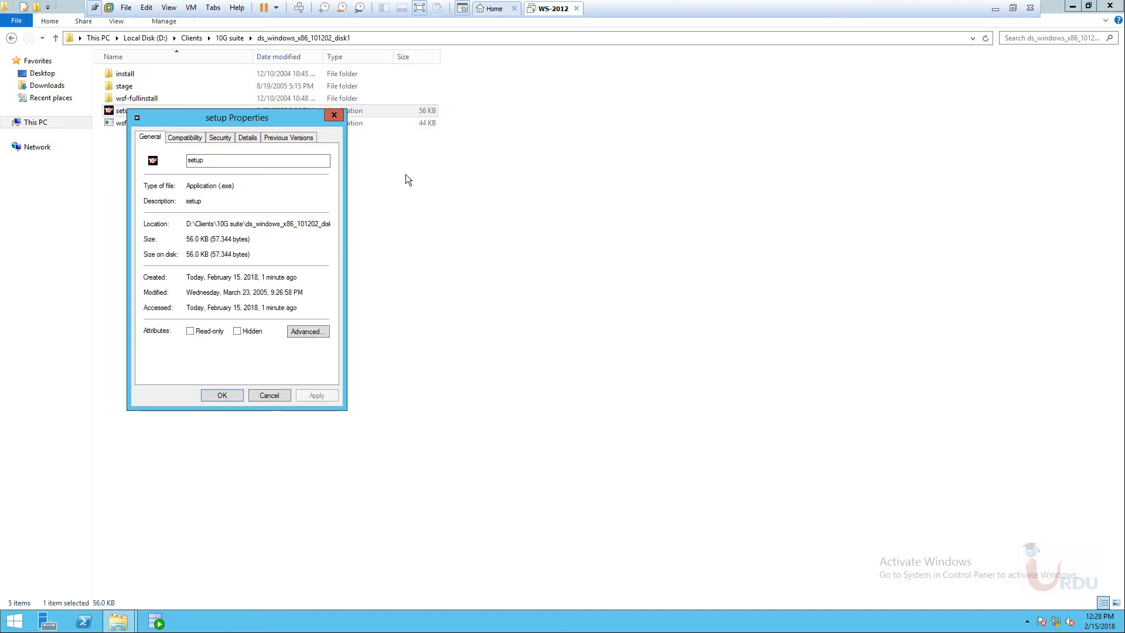
click(185, 137)
click(153, 216)
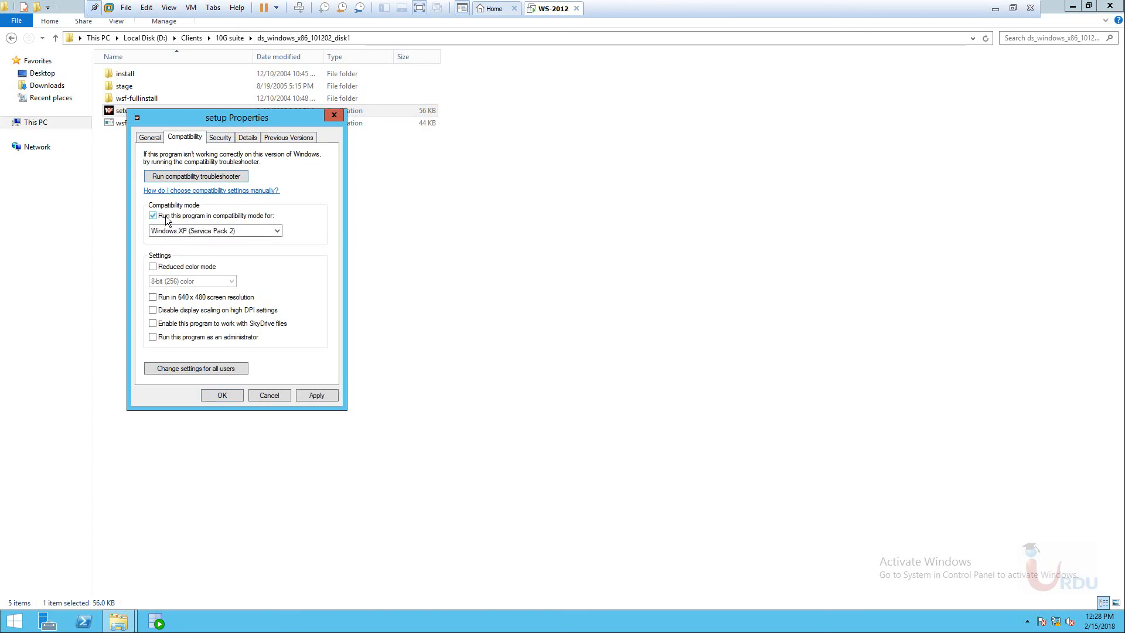
click(209, 233)
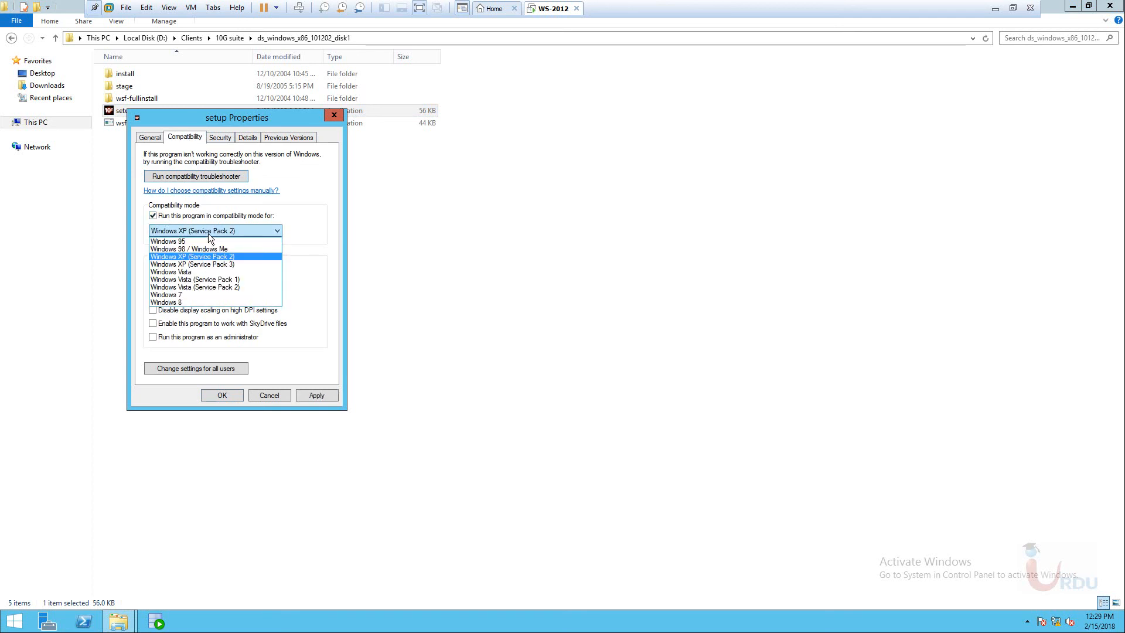
click(208, 233)
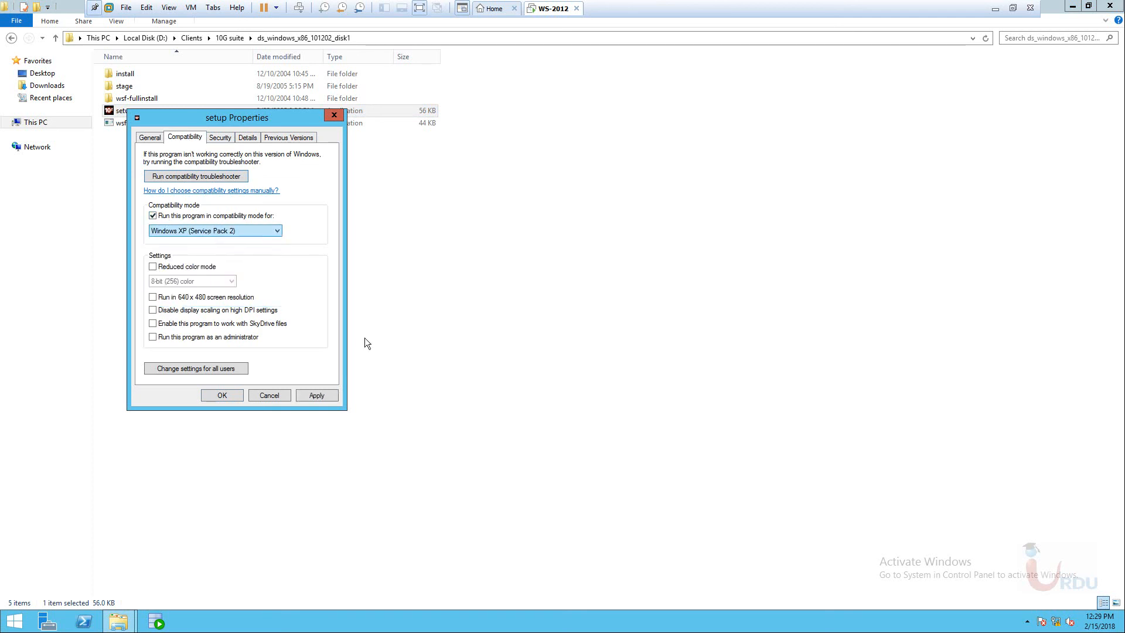
click(241, 396)
double_click(117, 111)
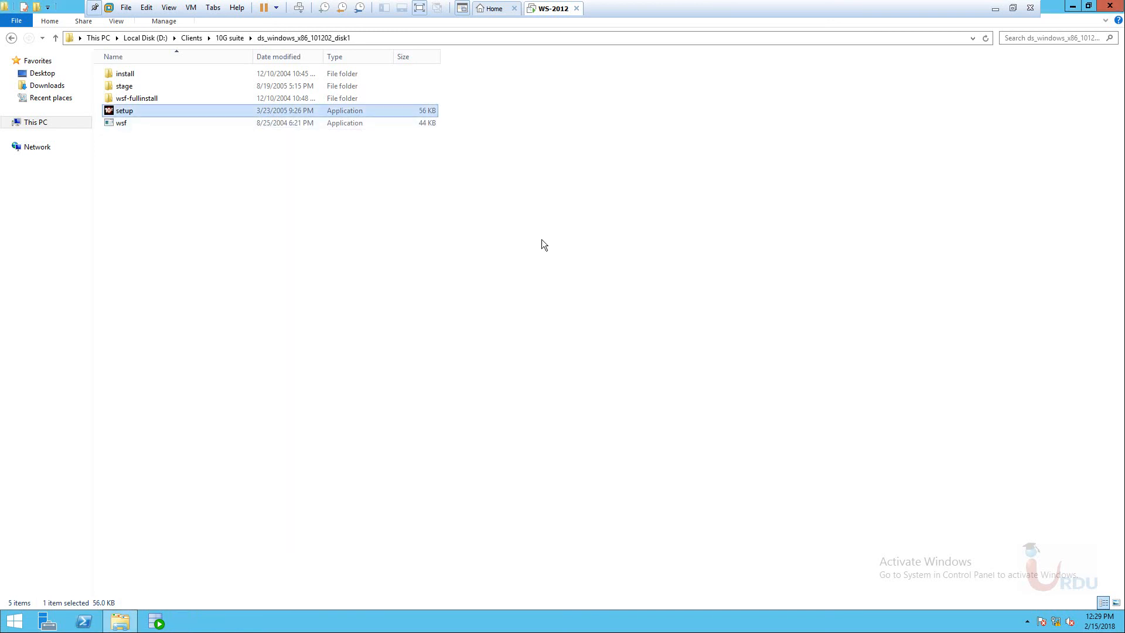
Refresh the folder listing, bring the installer forward and pass its welcome page.
right_click(523, 220)
click(547, 269)
right_click(425, 222)
click(476, 264)
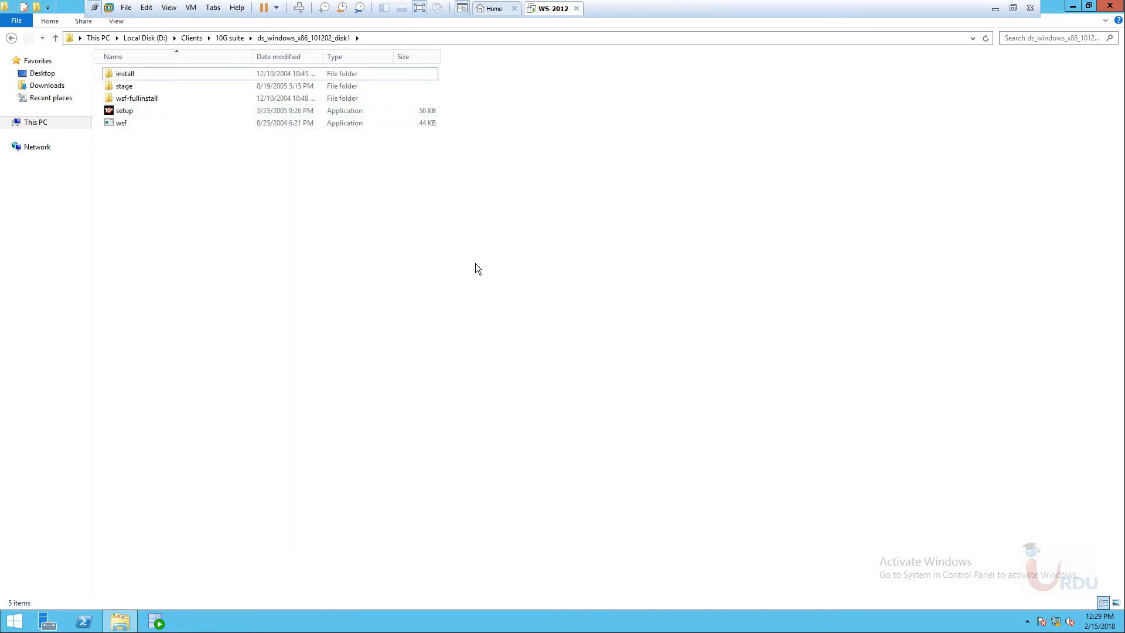
right_click(350, 222)
click(389, 269)
right_click(366, 248)
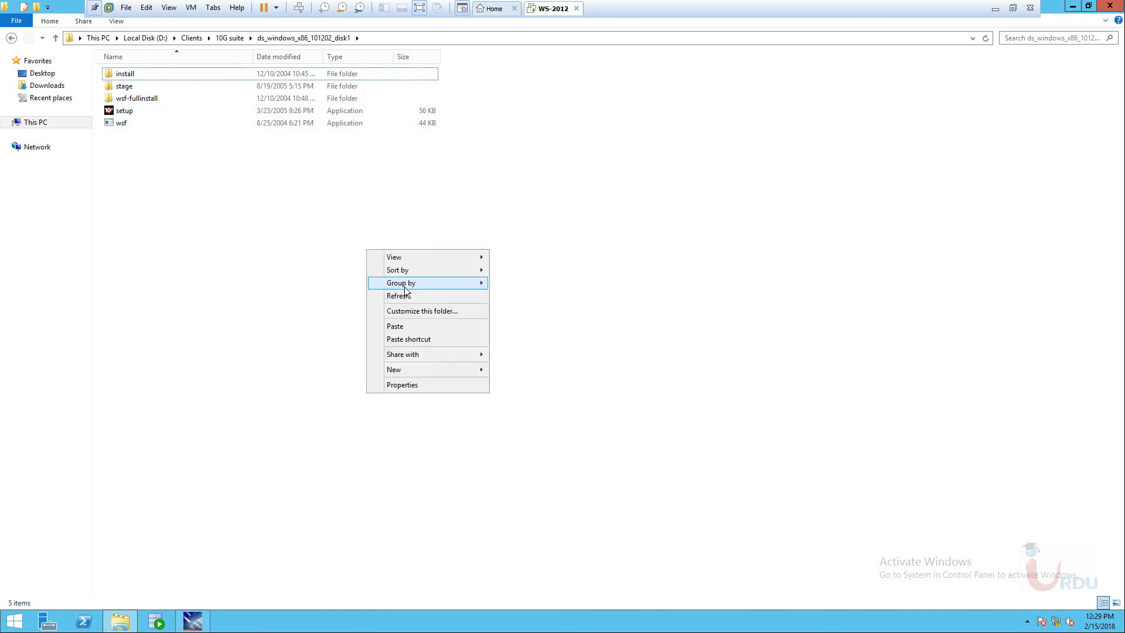
click(410, 297)
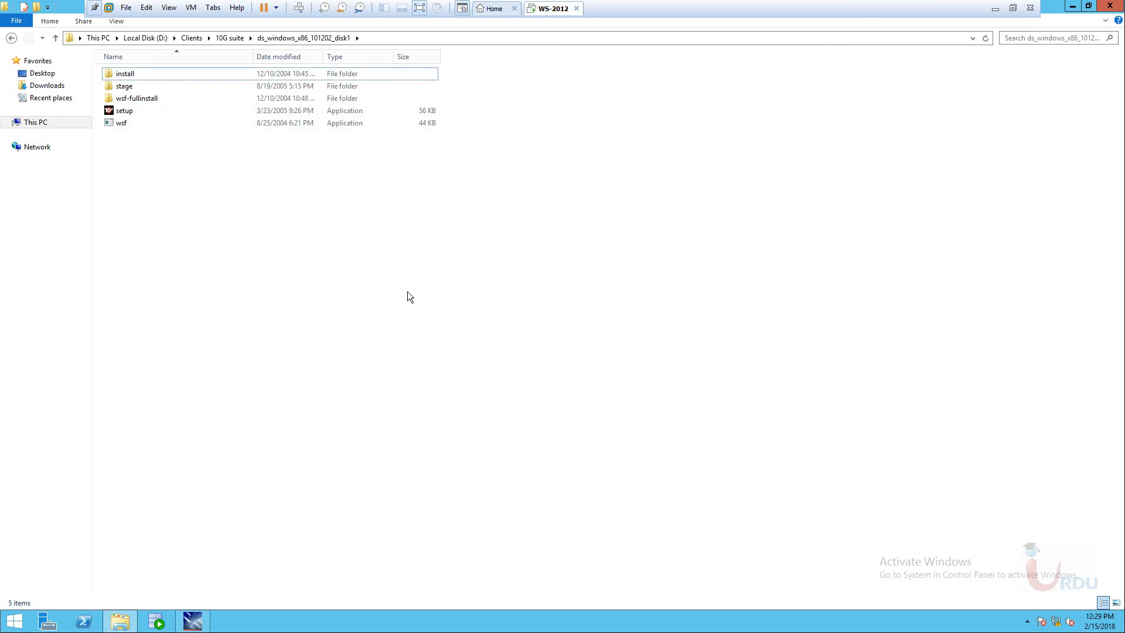
click(193, 621)
drag(529, 184, 477, 73)
click(489, 343)
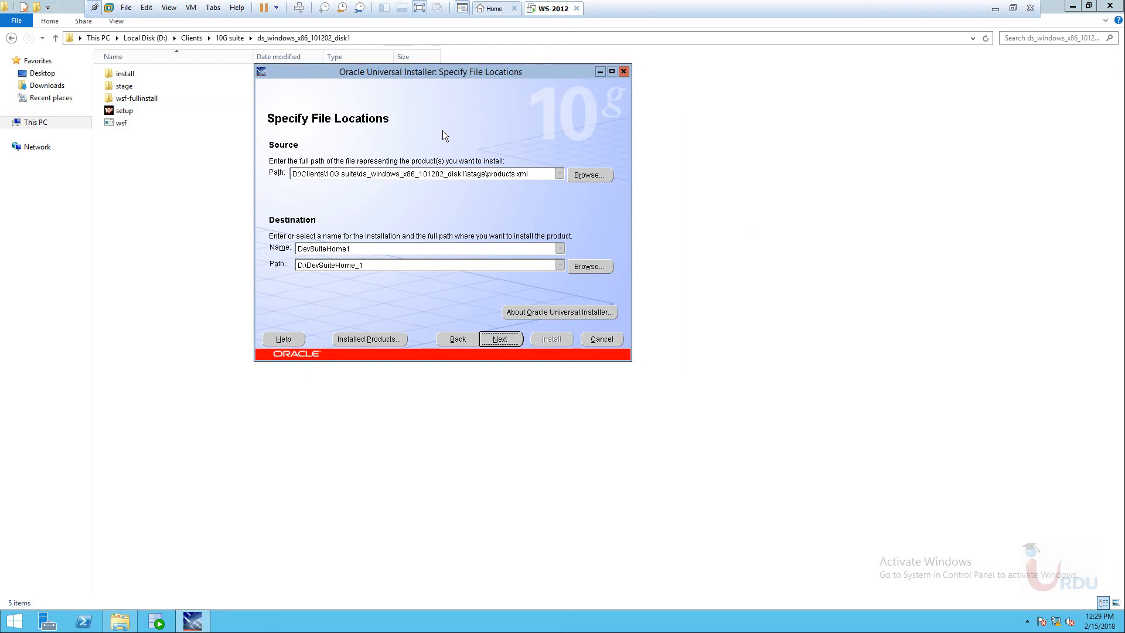
Change the destination path from the D drive to c:\DevSuiteHome_1 and continue.
click(381, 261)
drag(375, 71, 451, 69)
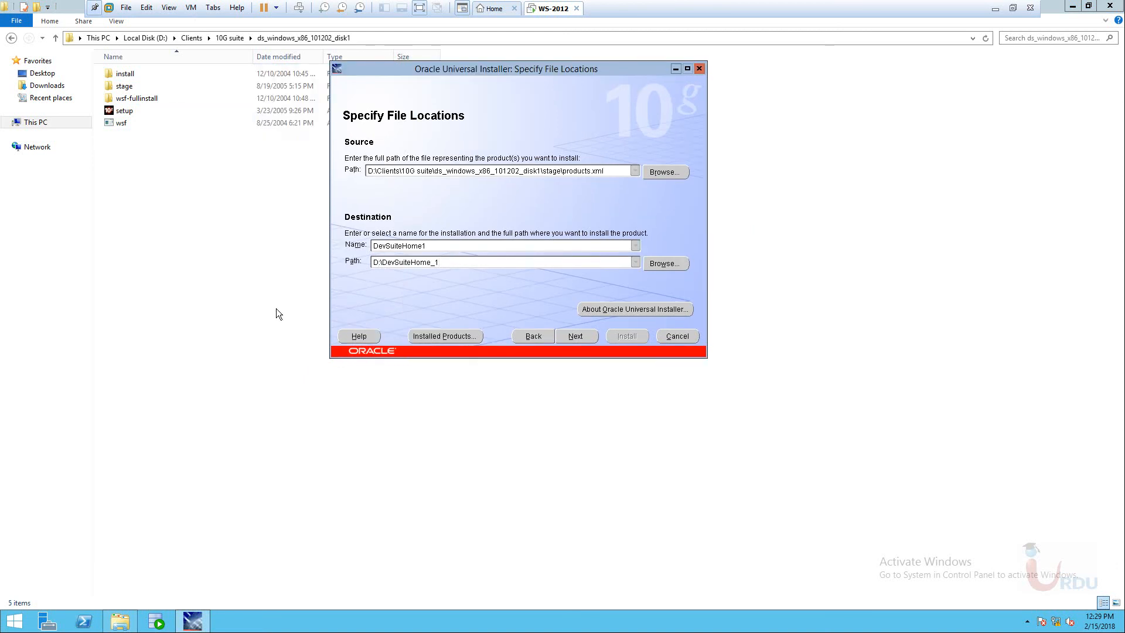
key(Home)
key(Delete)
text(c)
click(574, 335)
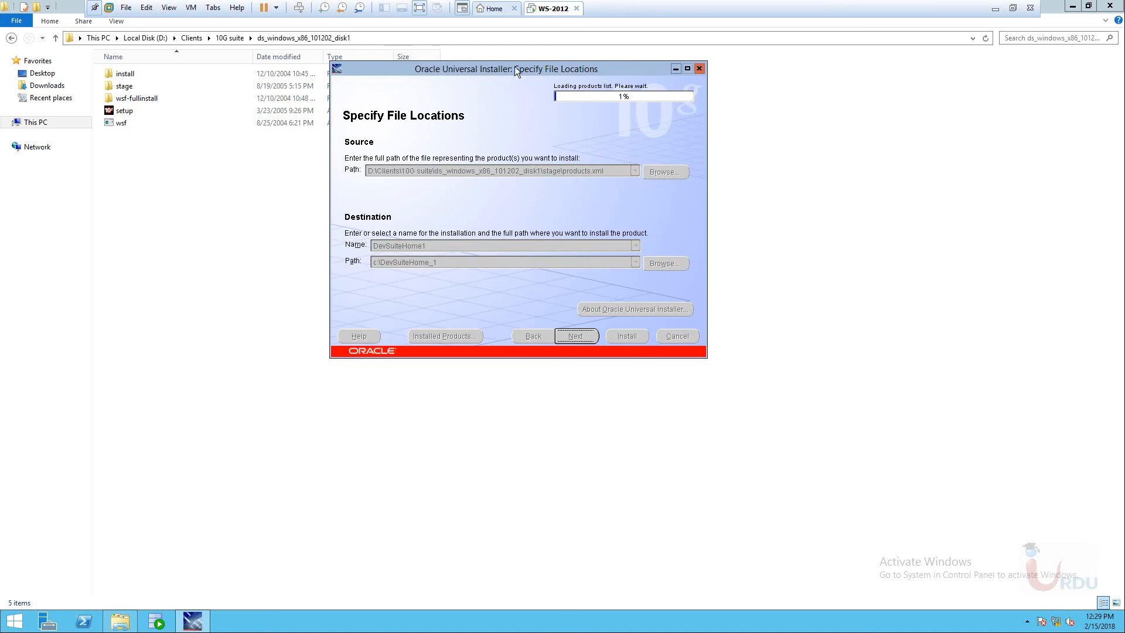
drag(486, 71, 540, 73)
drag(541, 72, 491, 73)
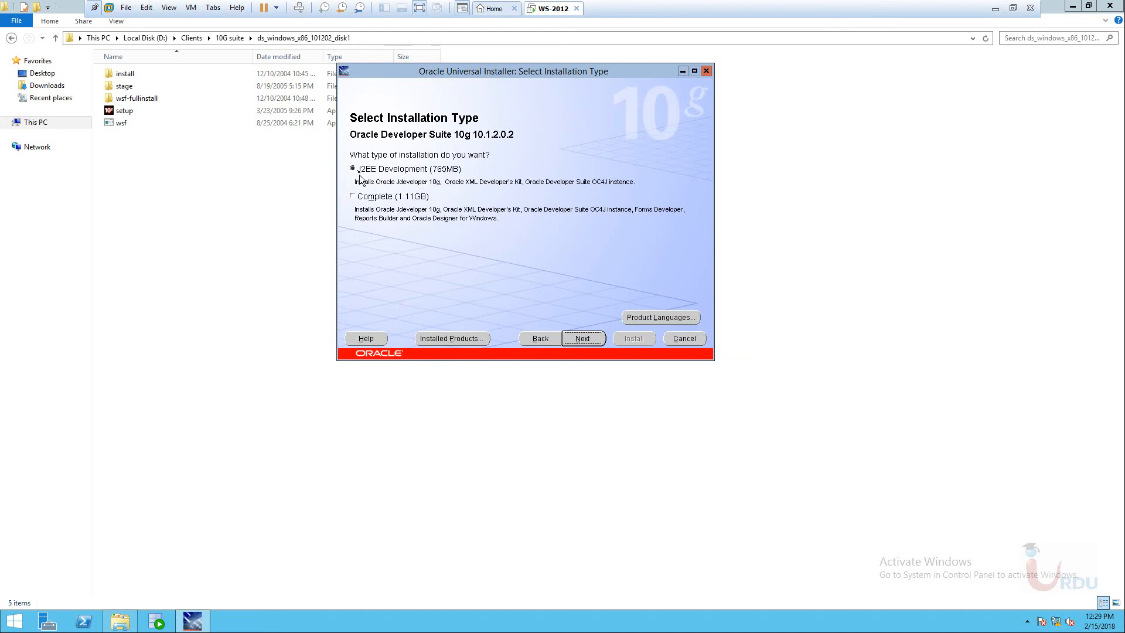
Choose the Complete (1.11GB) installation and continue with the outgoing mail server left blank.
click(378, 198)
drag(547, 71, 503, 56)
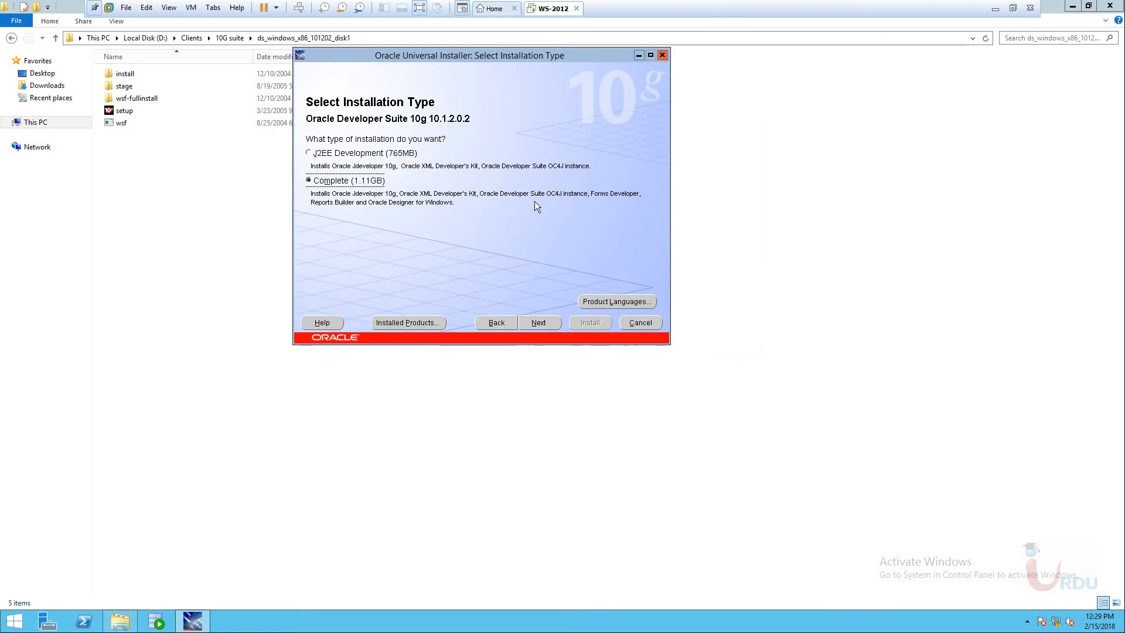
click(539, 323)
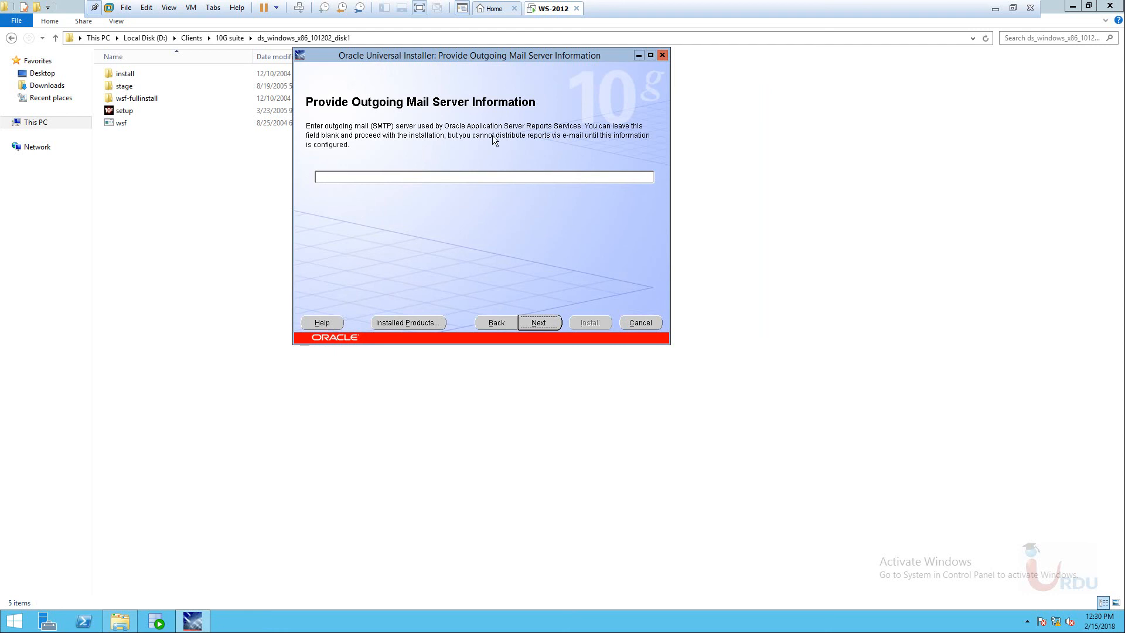
click(538, 322)
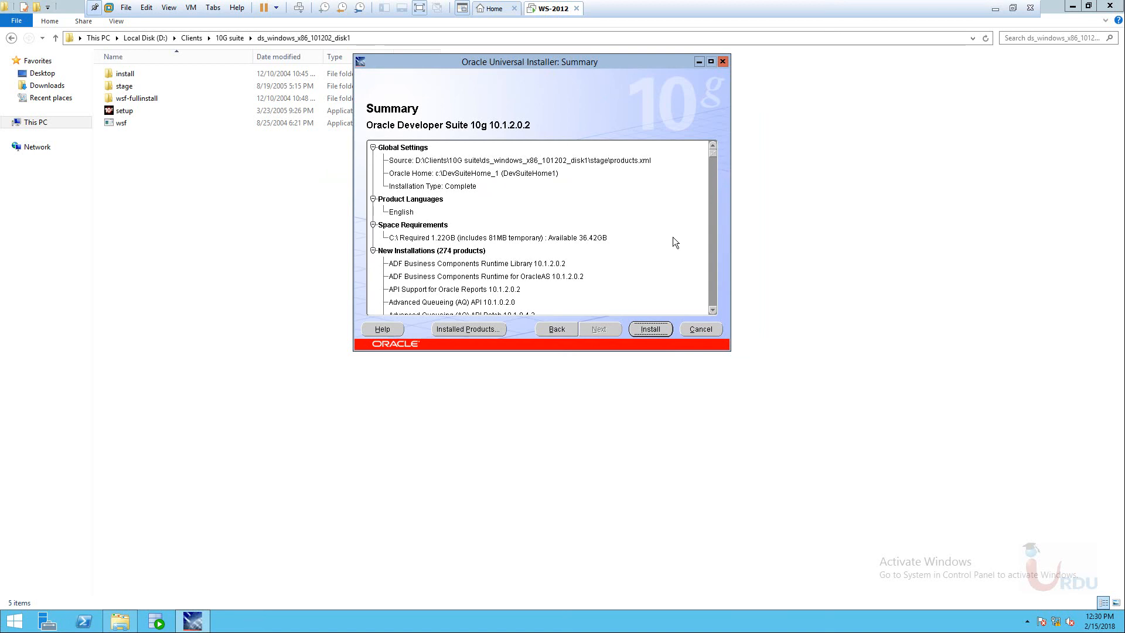
Review the summary entries, from ADF Business Components through SQL*Plus 10.1.0.2.0.
click(446, 265)
click(470, 276)
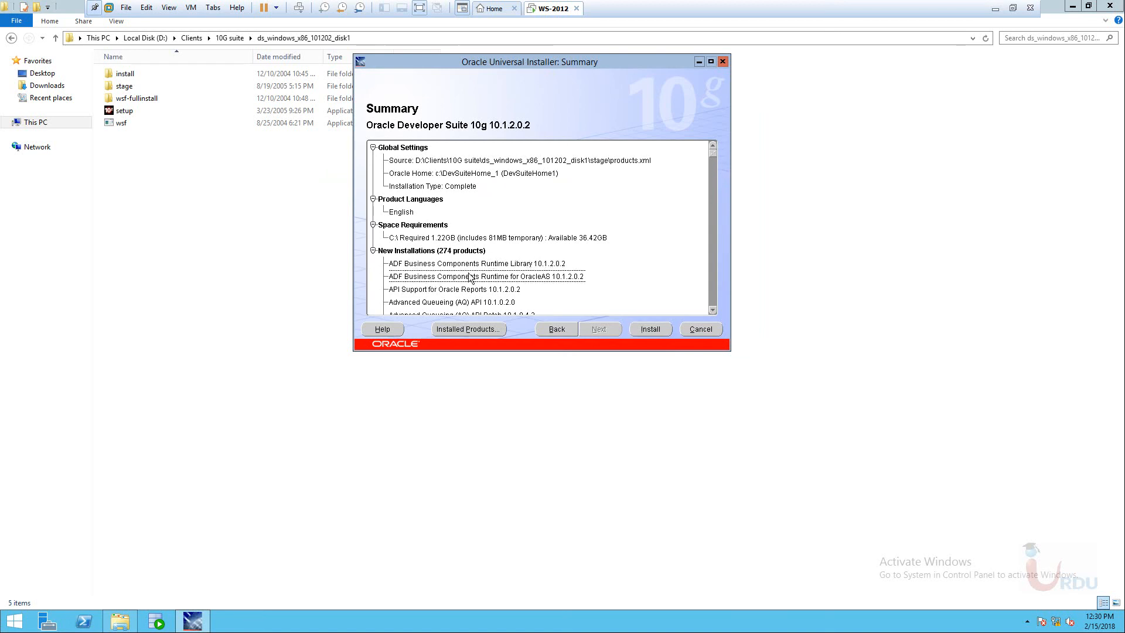
click(429, 241)
click(408, 202)
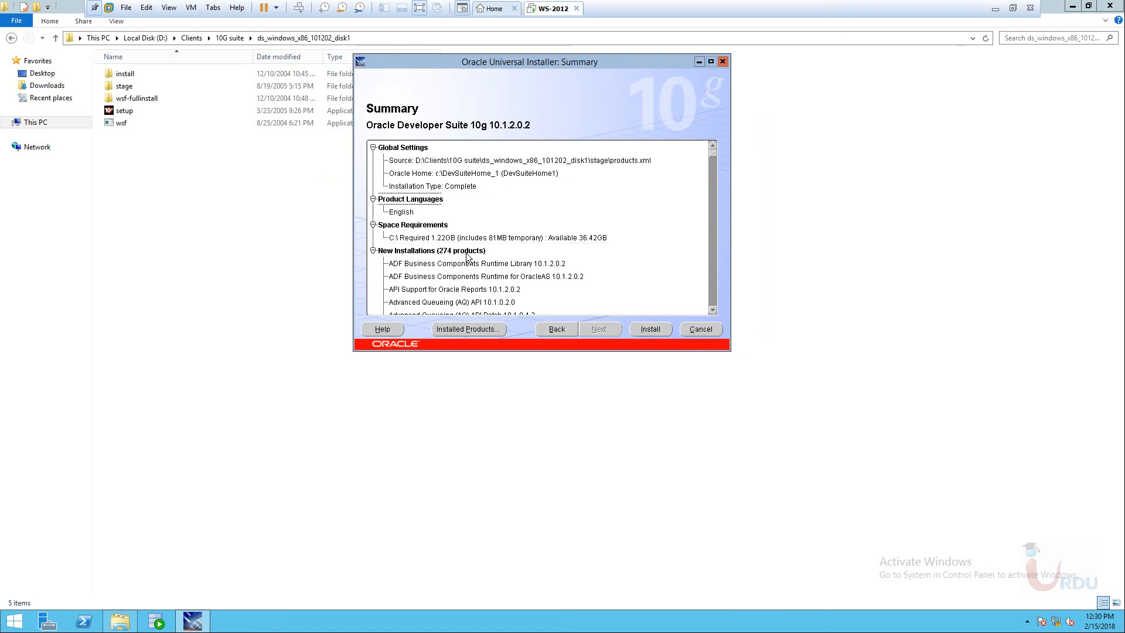
click(467, 277)
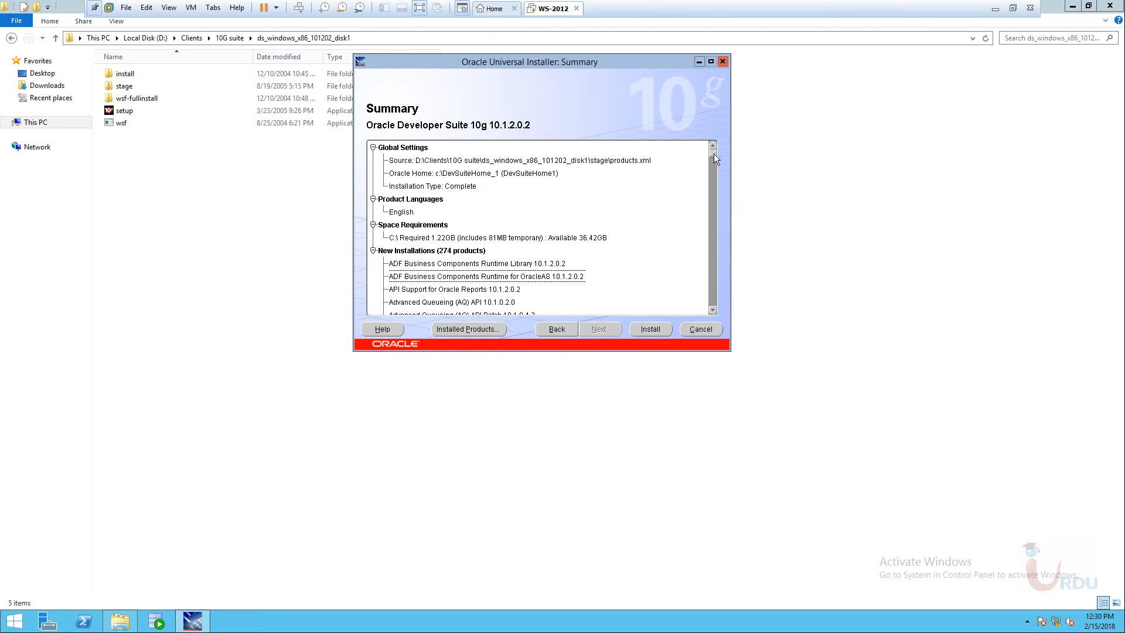
drag(714, 154, 687, 284)
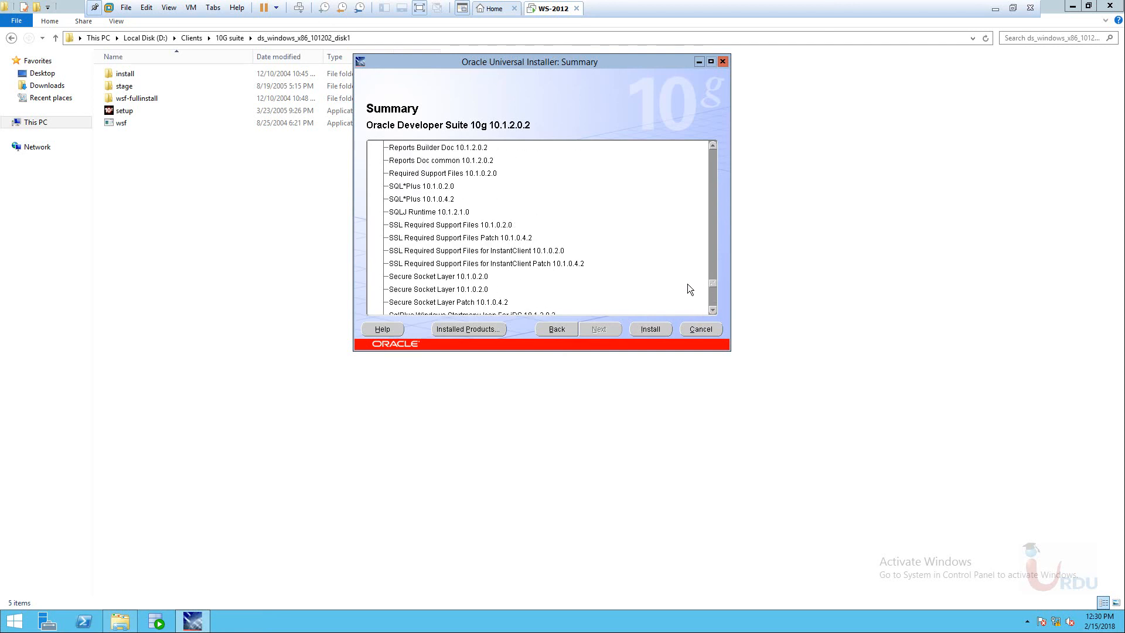
click(434, 198)
click(414, 190)
click(418, 201)
click(416, 188)
click(414, 211)
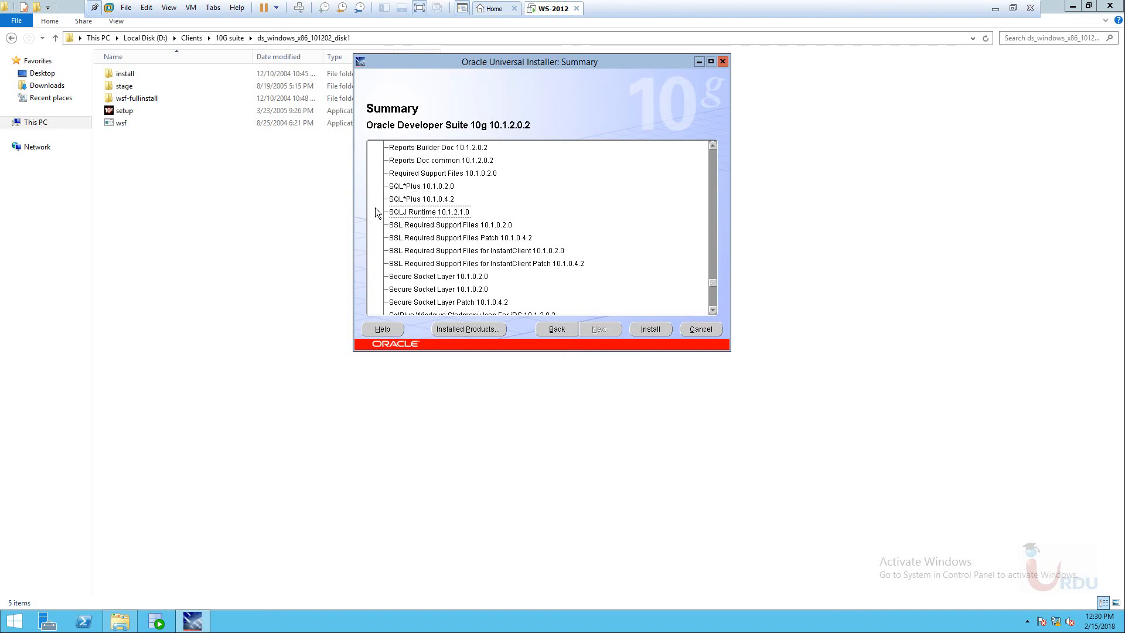
click(415, 187)
click(419, 198)
click(419, 188)
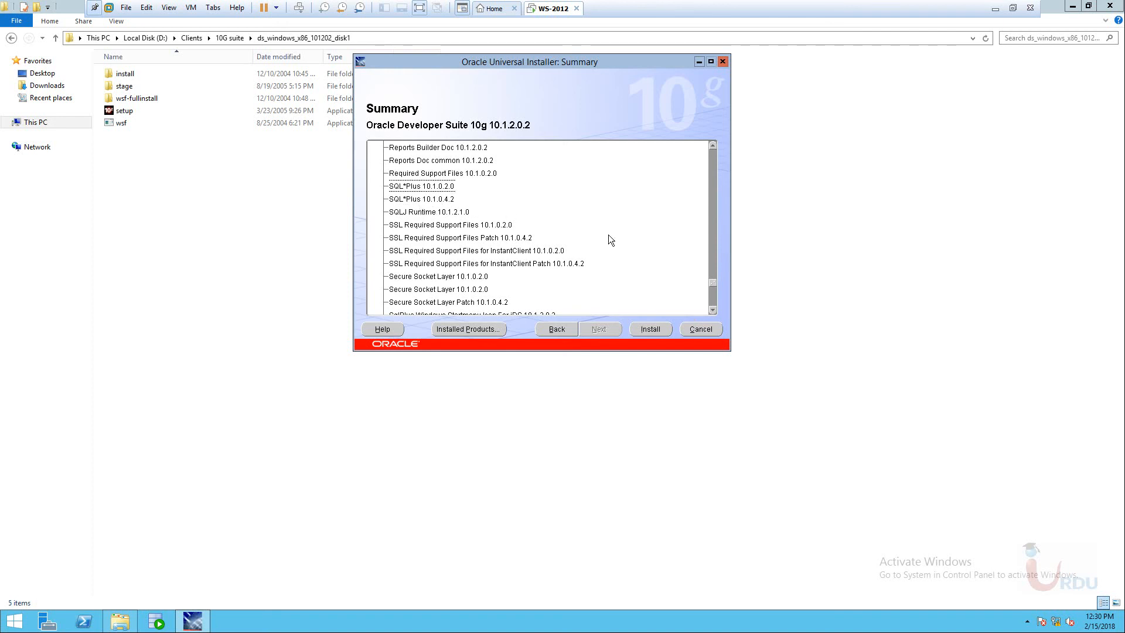
Start the installation, then open the stage folder inside ds_windows_x86_101202_disk2.
click(654, 330)
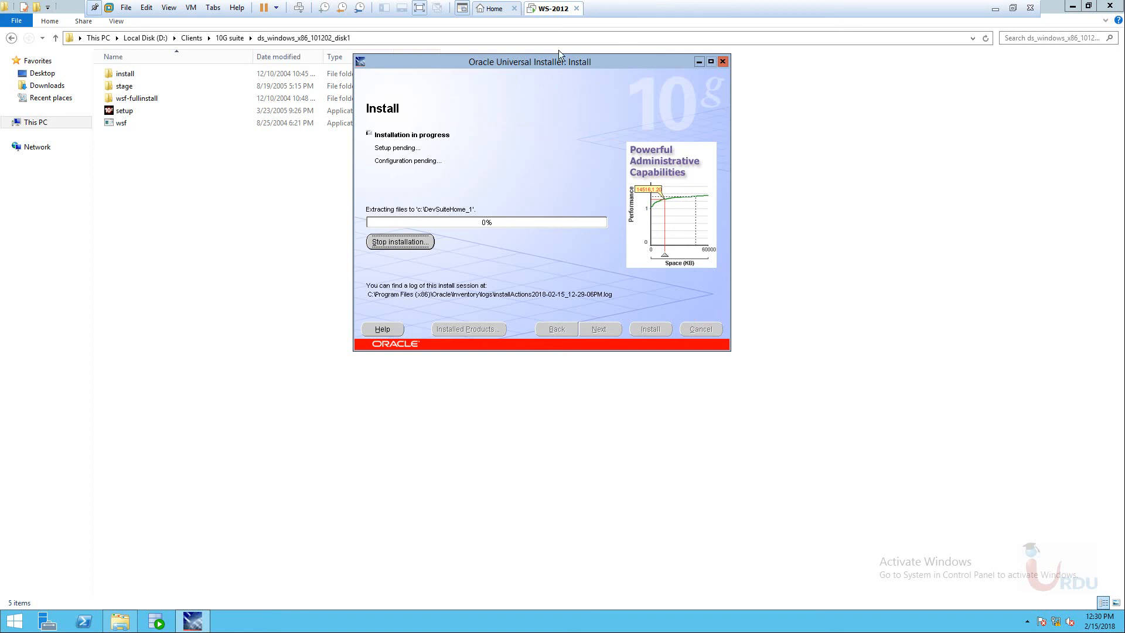
drag(563, 65, 523, 129)
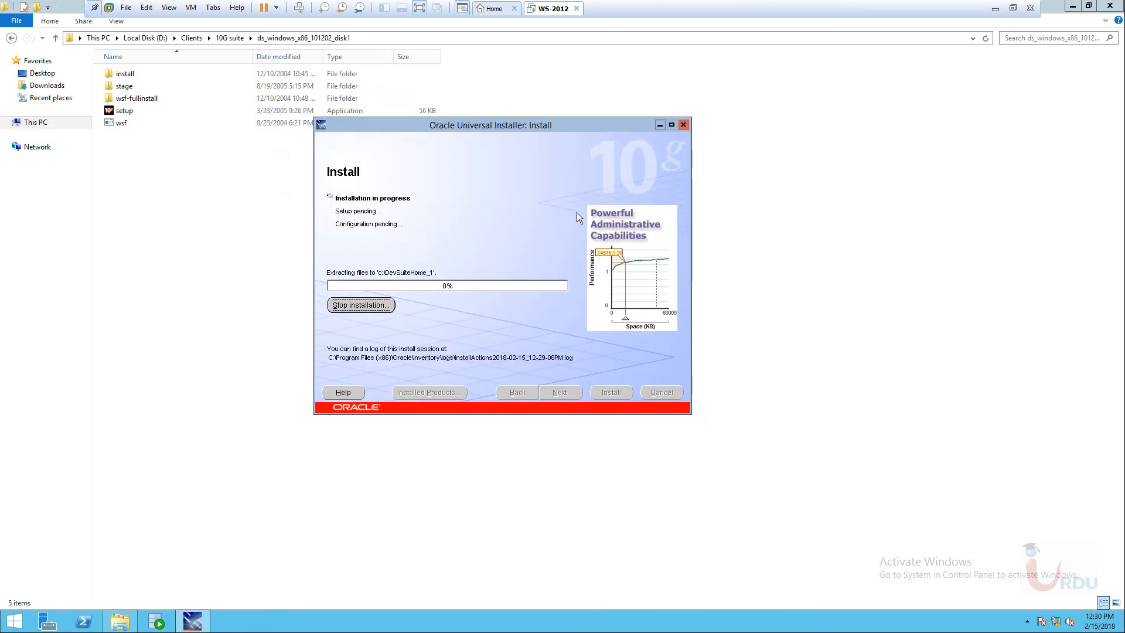
click(9, 55)
click(11, 37)
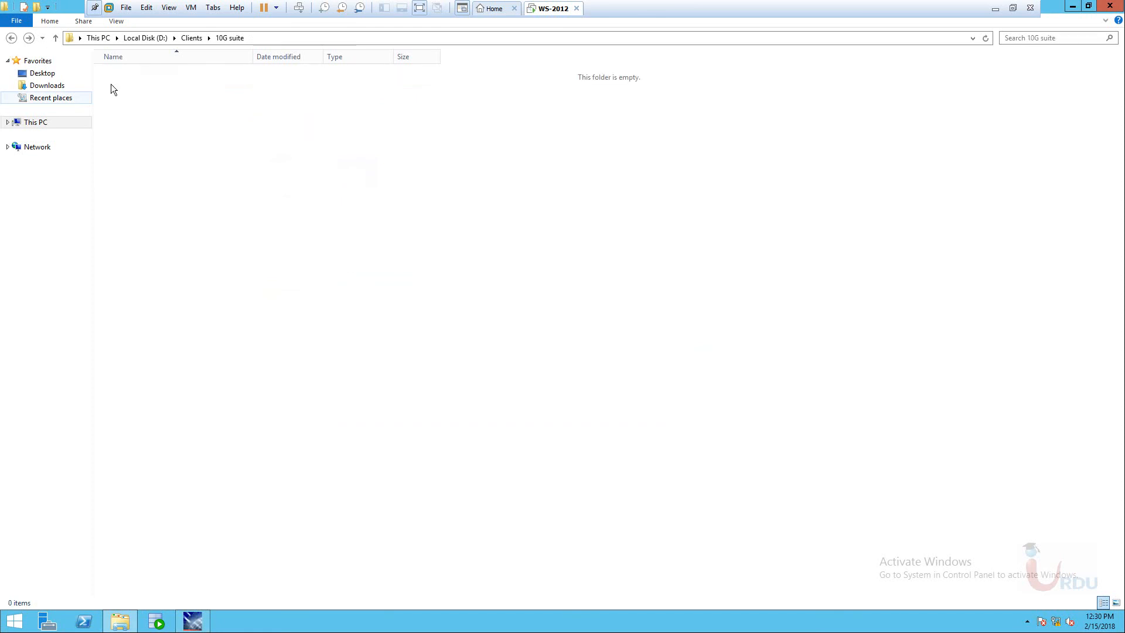
double_click(165, 86)
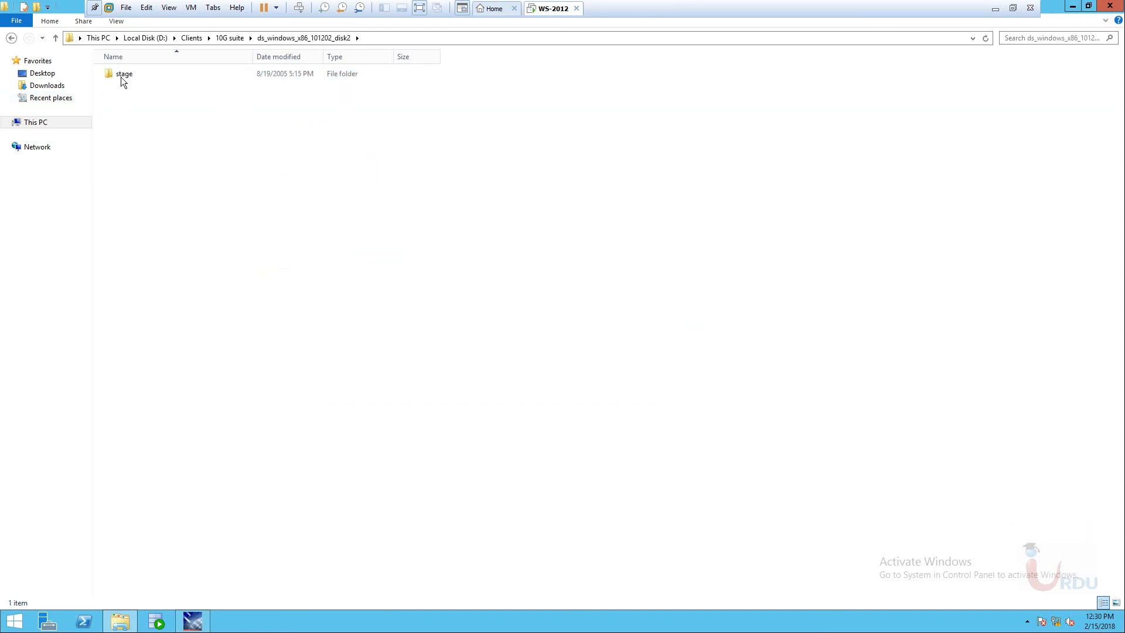
double_click(121, 76)
click(122, 98)
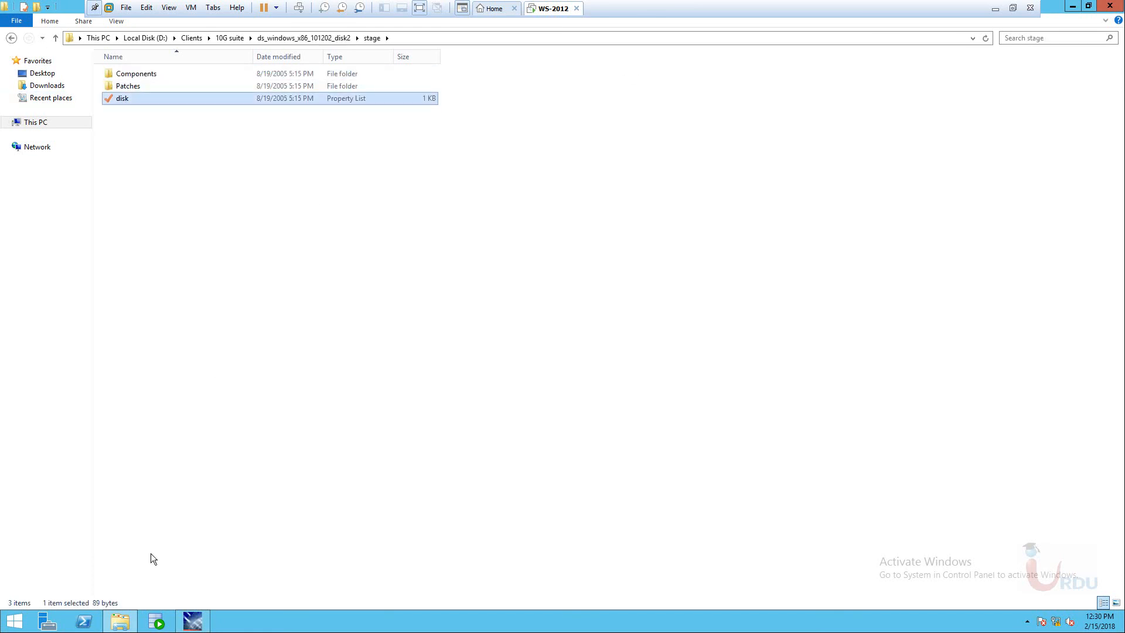
Bring the installer back to the front and unpin sqldeveloper from the taskbar.
click(193, 622)
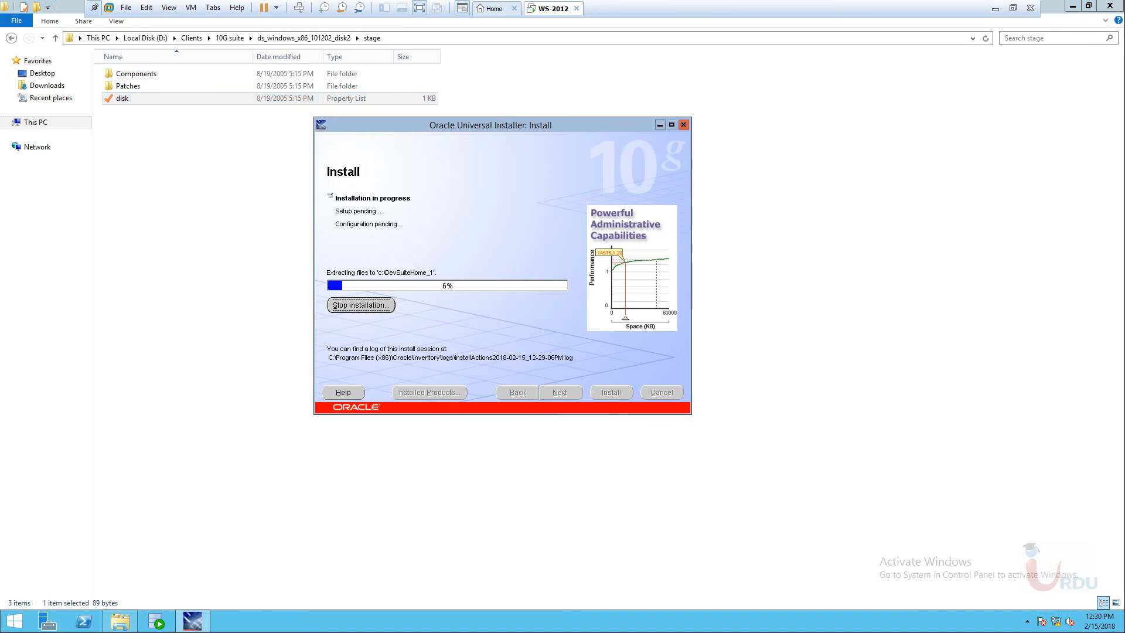
drag(504, 125, 553, 84)
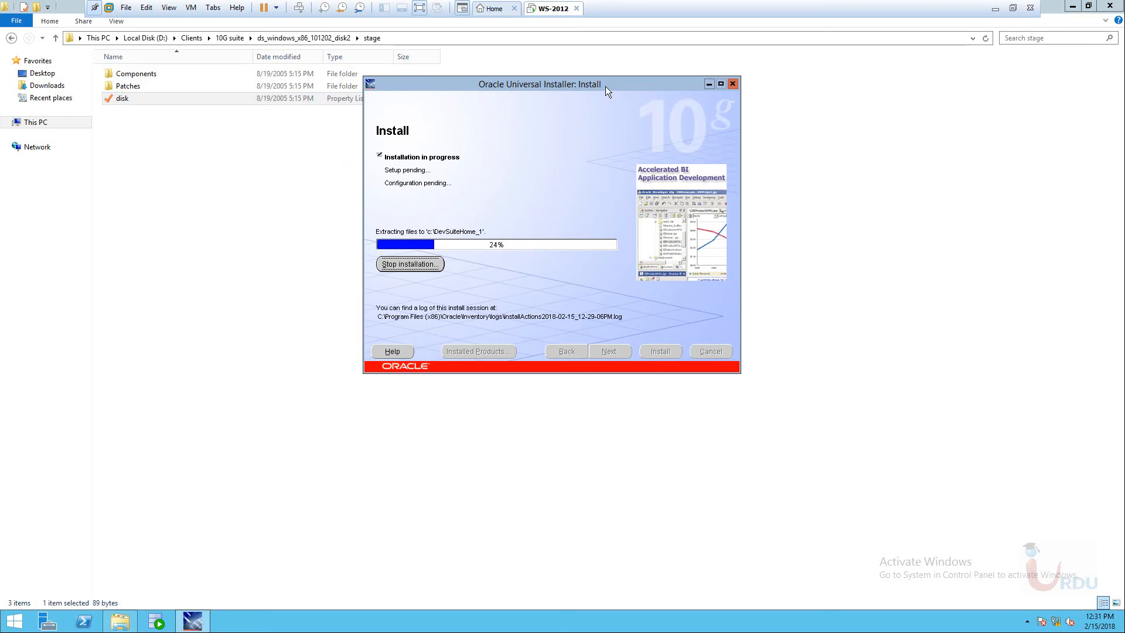
drag(606, 86, 557, 83)
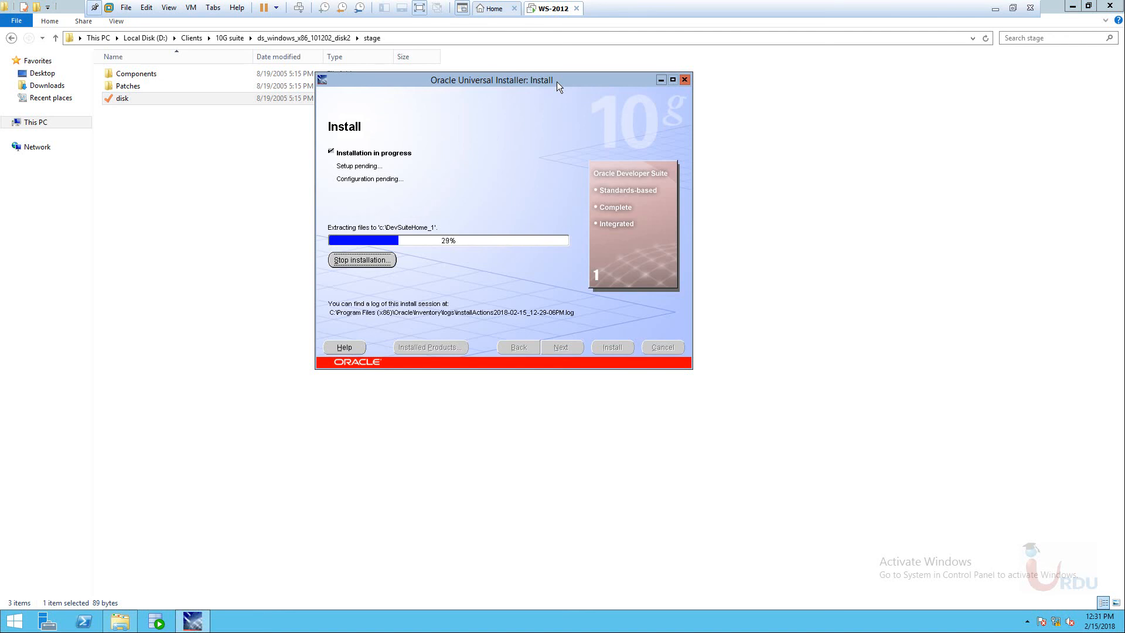
right_click(155, 622)
click(143, 591)
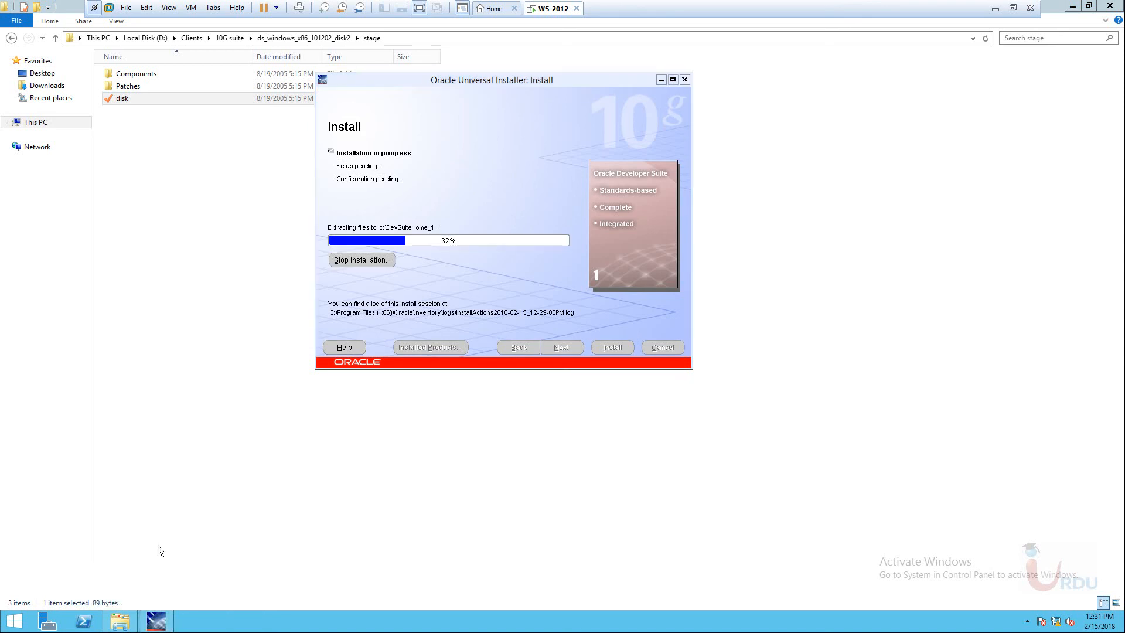
click(444, 82)
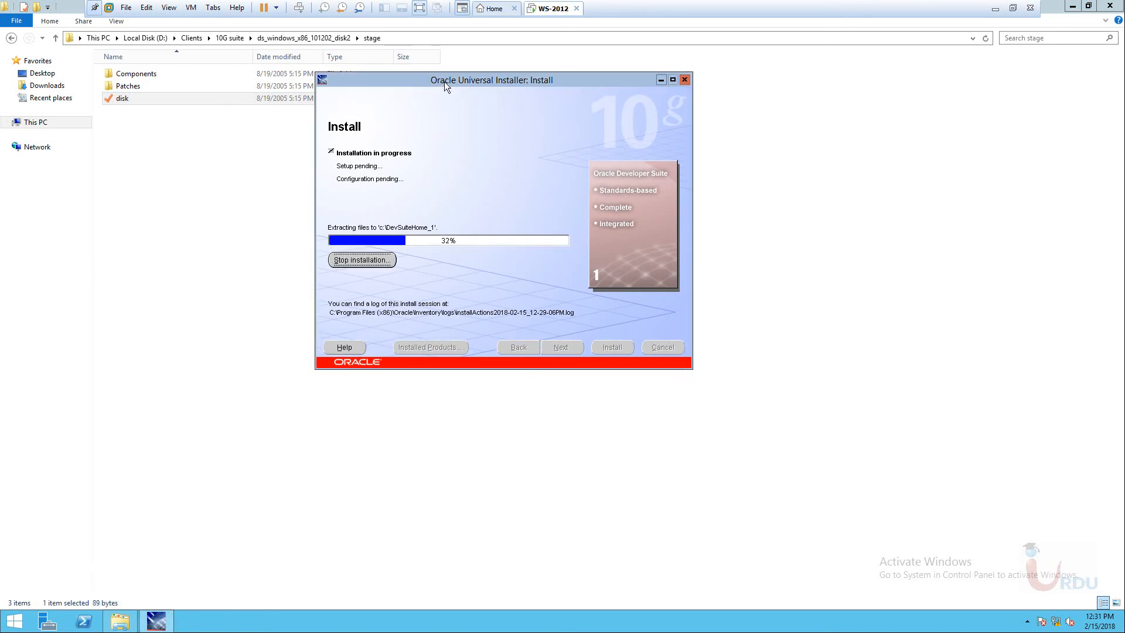
drag(439, 80, 308, 61)
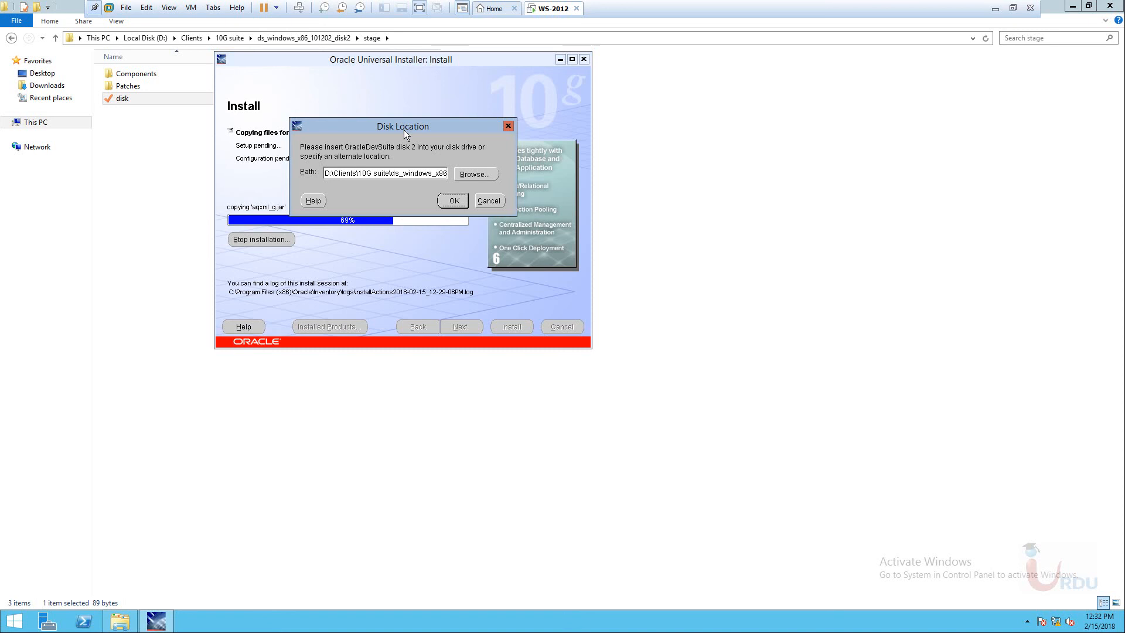
Set the disk 2 location to the ds_windows_x86_101202_disk2 folder and resume installing.
drag(408, 128, 595, 104)
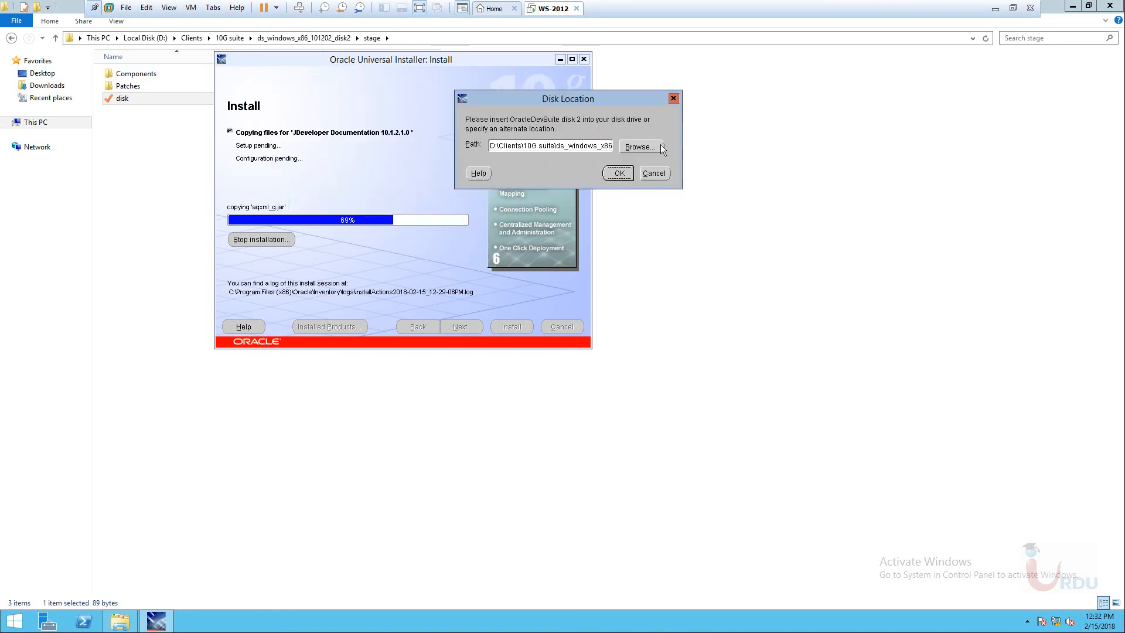
click(659, 145)
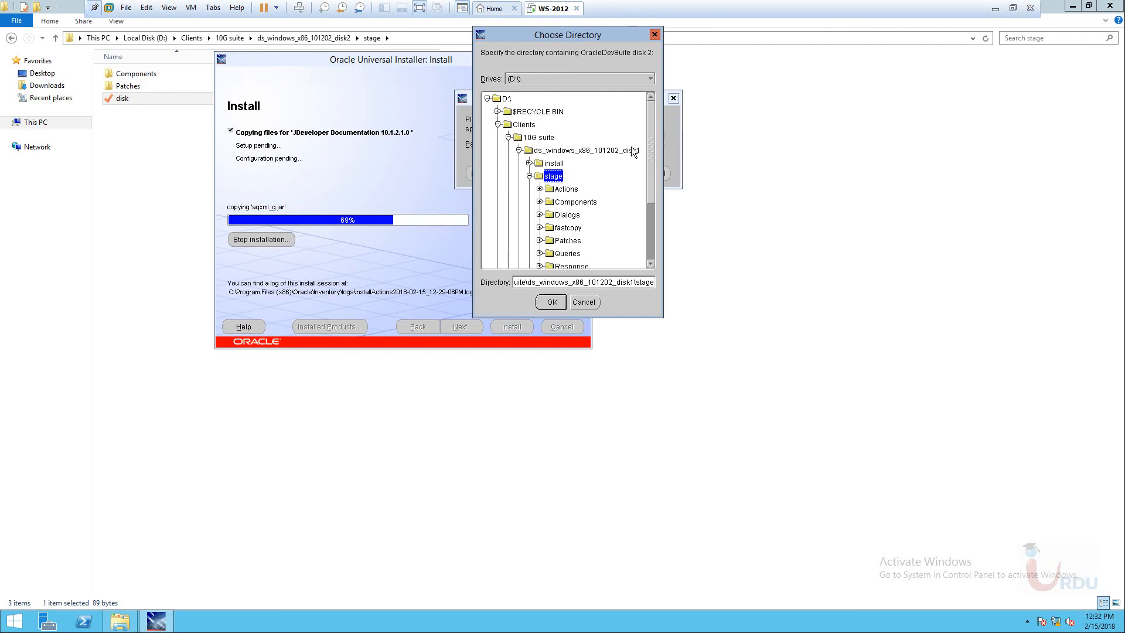
click(508, 138)
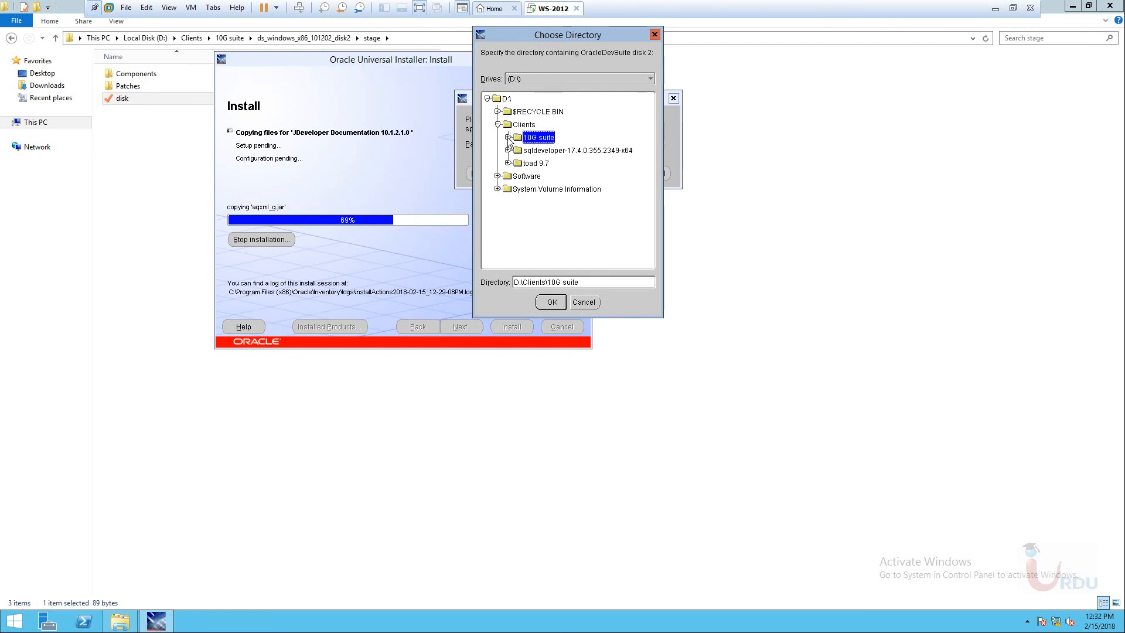
click(512, 139)
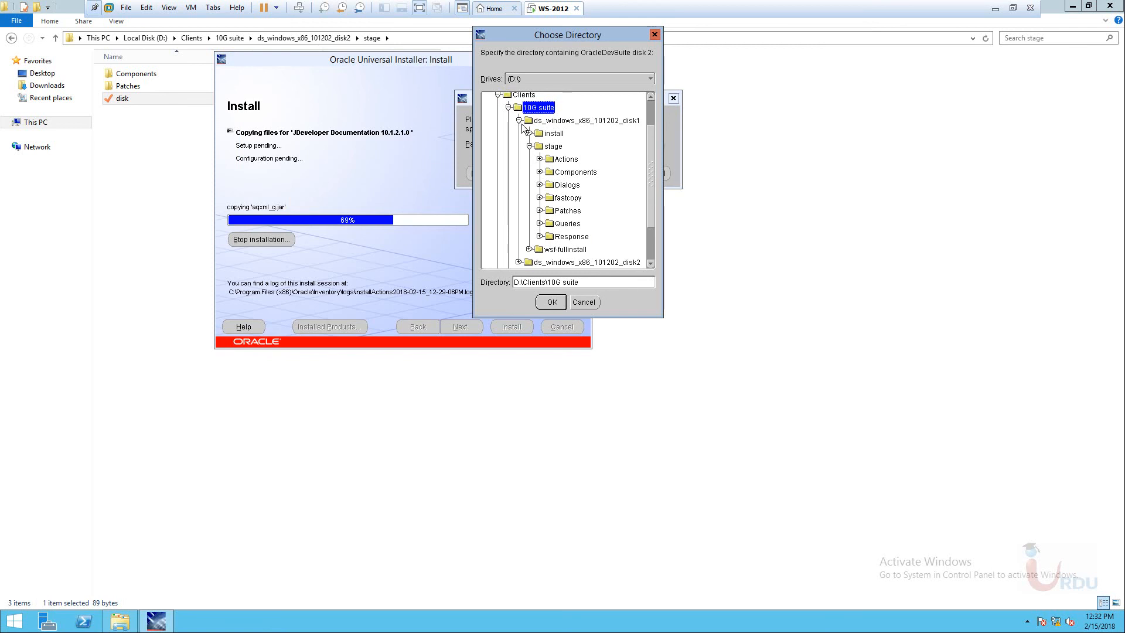
click(519, 121)
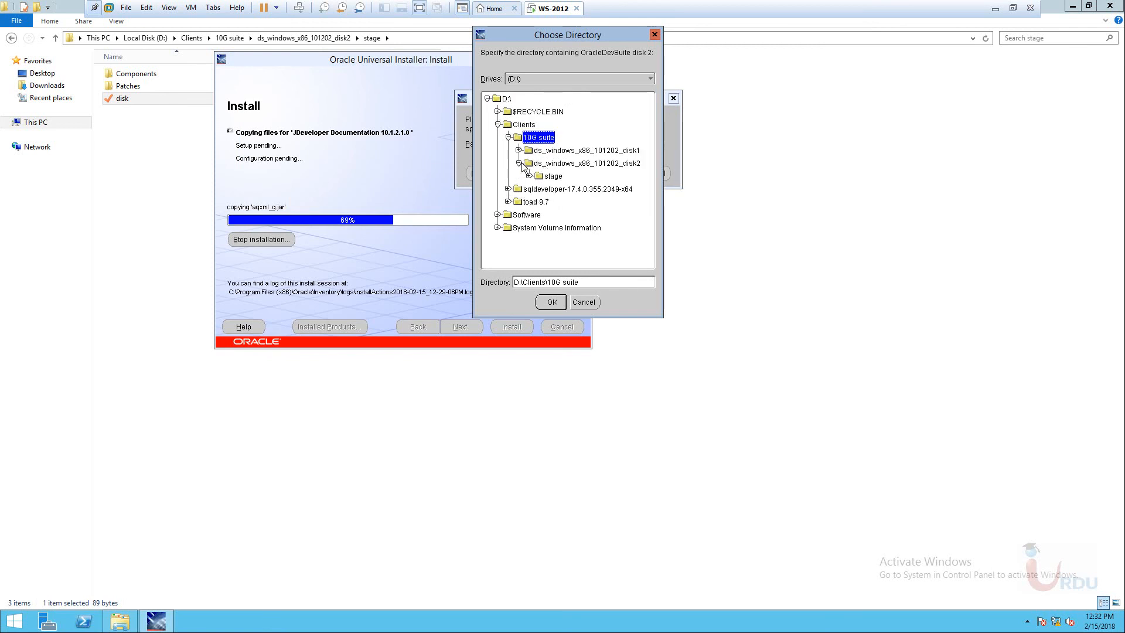
click(563, 163)
click(552, 302)
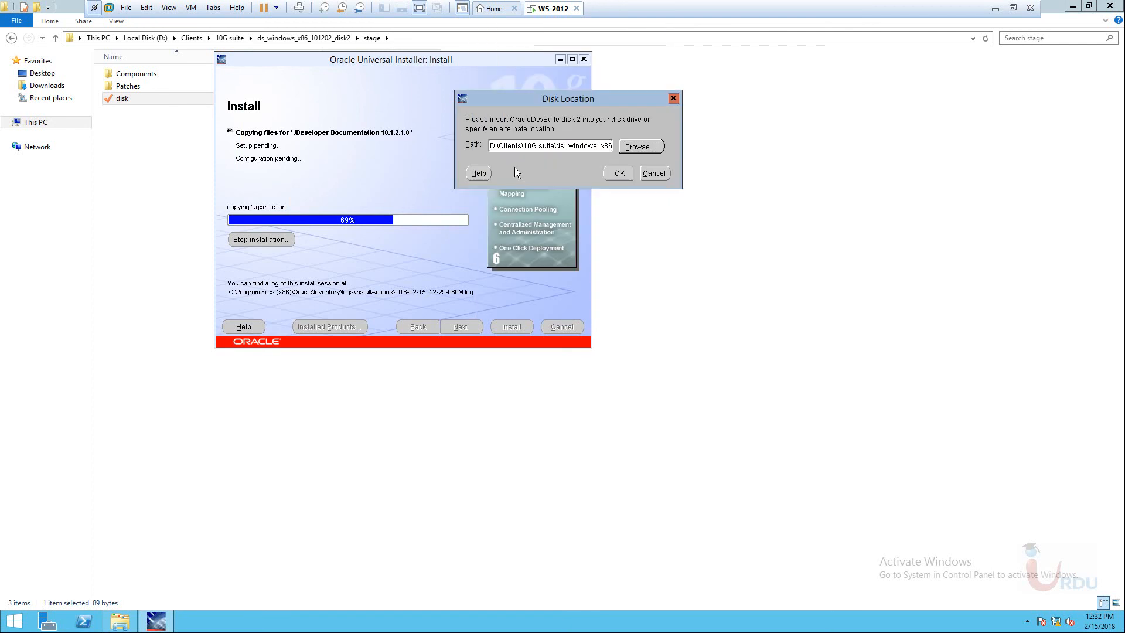
click(619, 174)
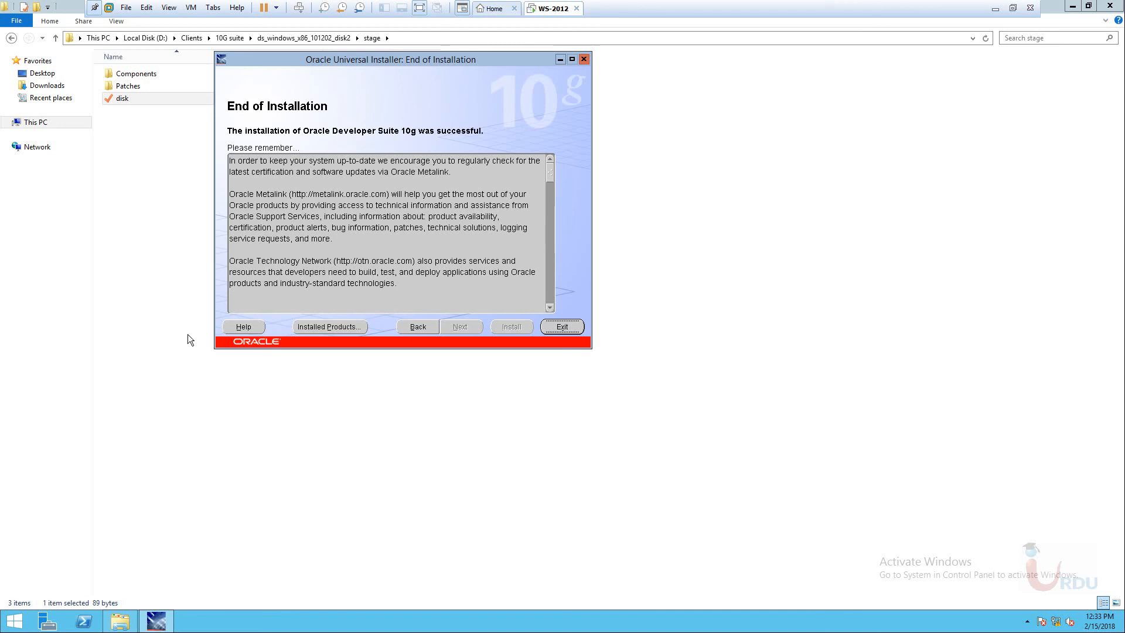
Exit the installer after the successful install, confirm with Yes, and close the stage folder window.
click(562, 327)
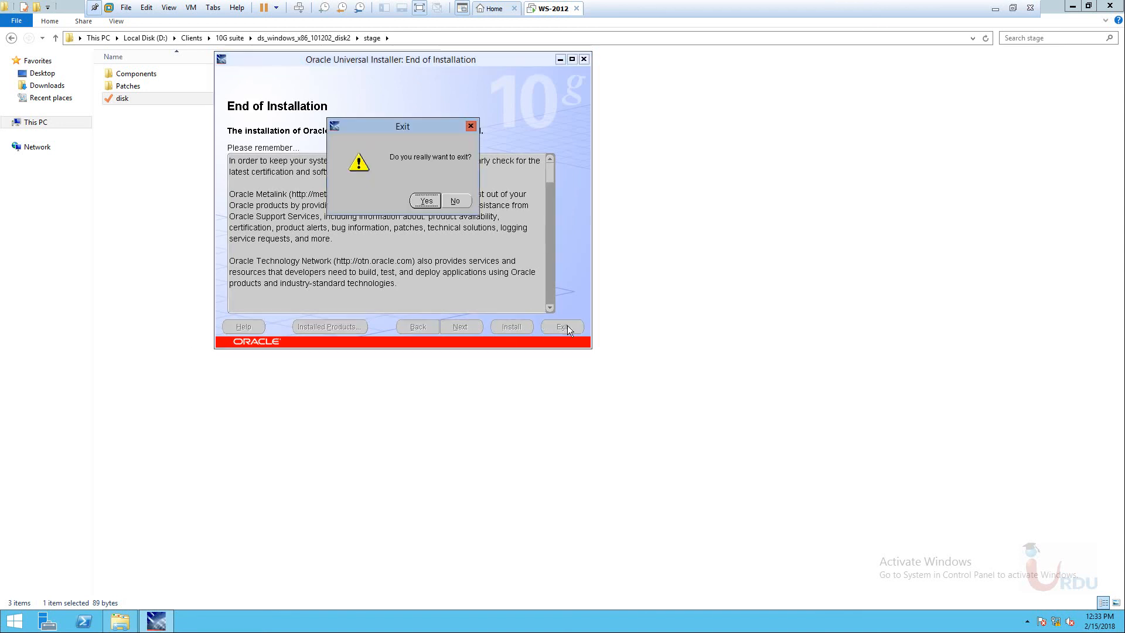
click(424, 198)
click(495, 111)
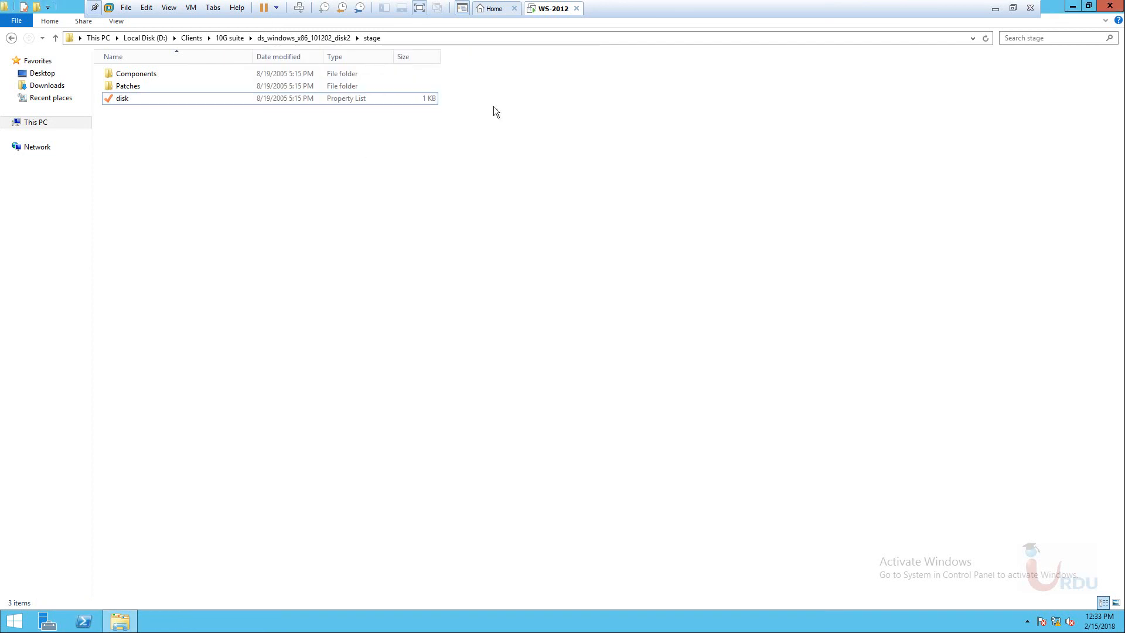
click(1111, 6)
Search the app list for 'sq' and pin the newer SQL Plus to the Start screen.
click(14, 621)
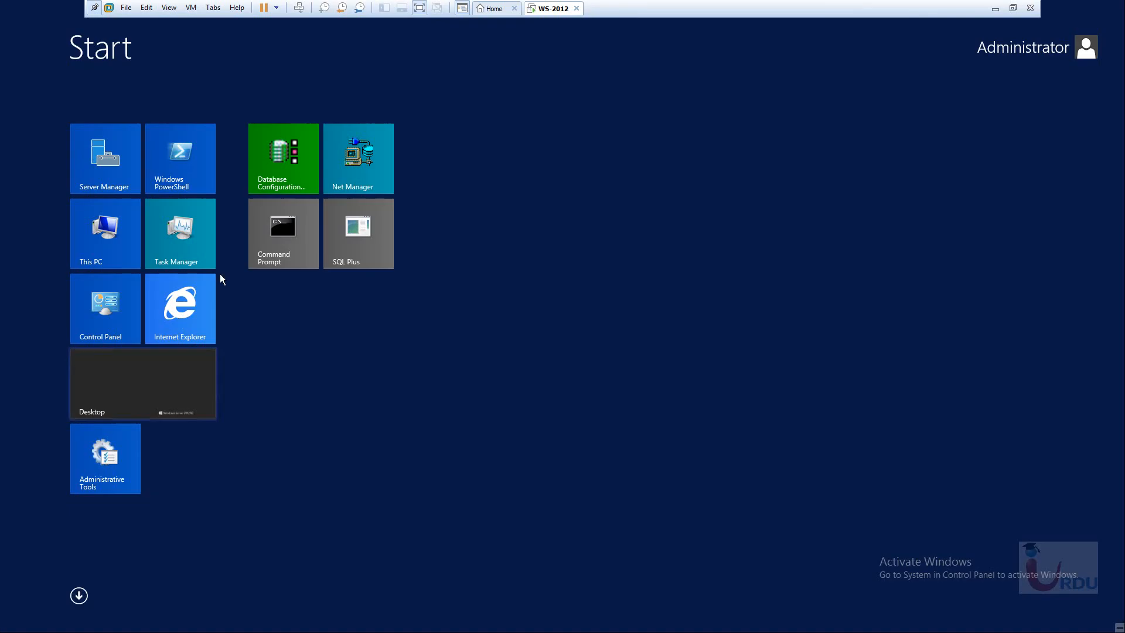
click(78, 597)
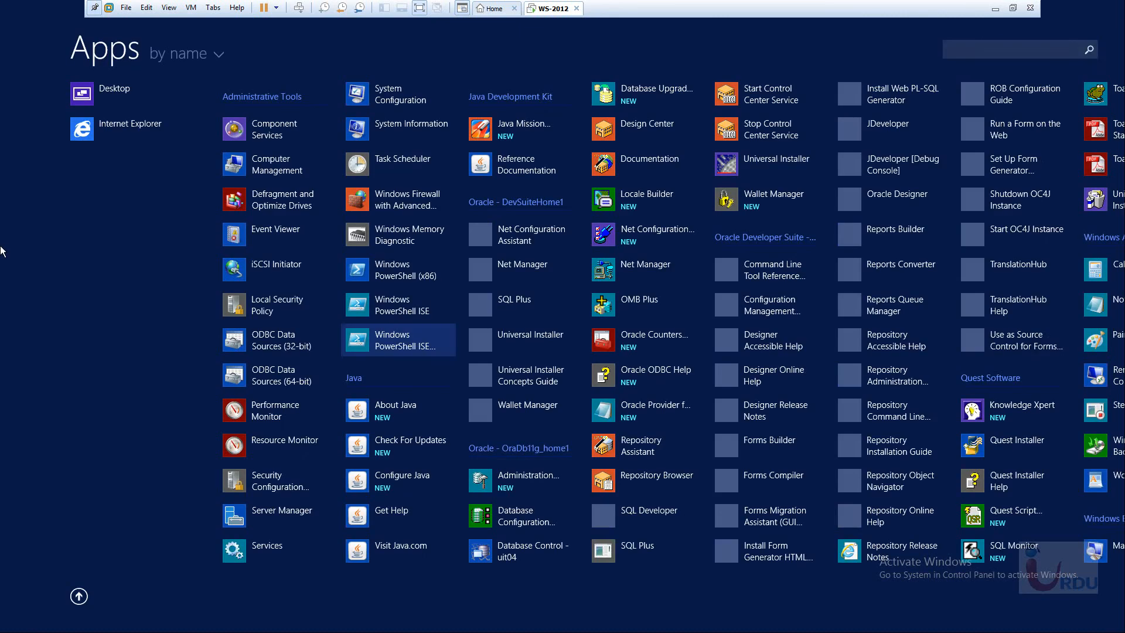
click(971, 50)
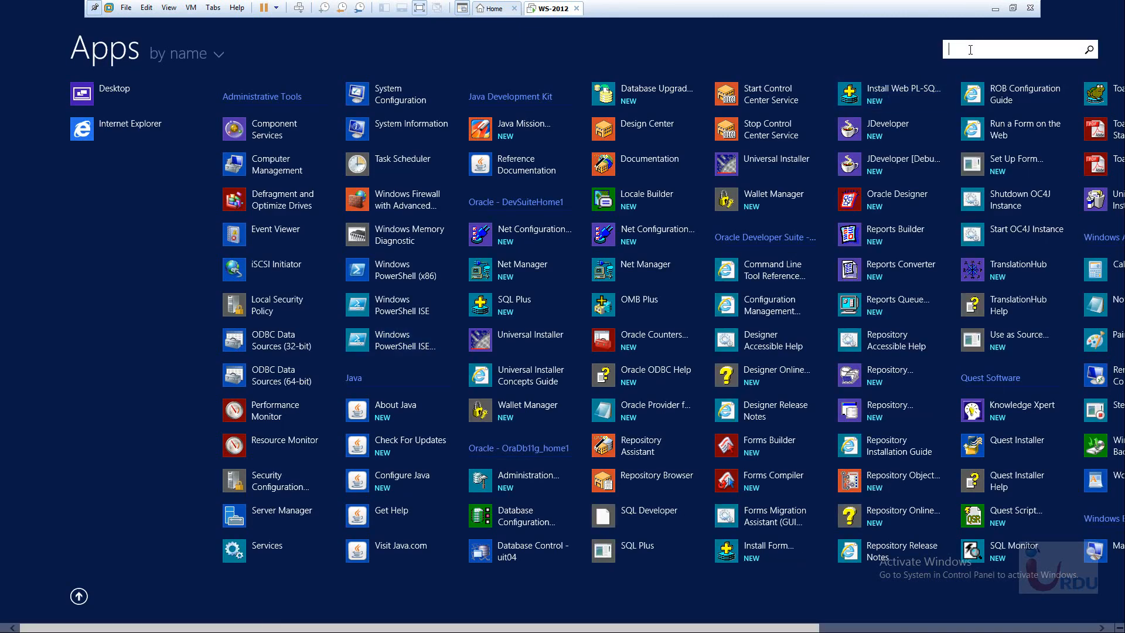
text(sq)
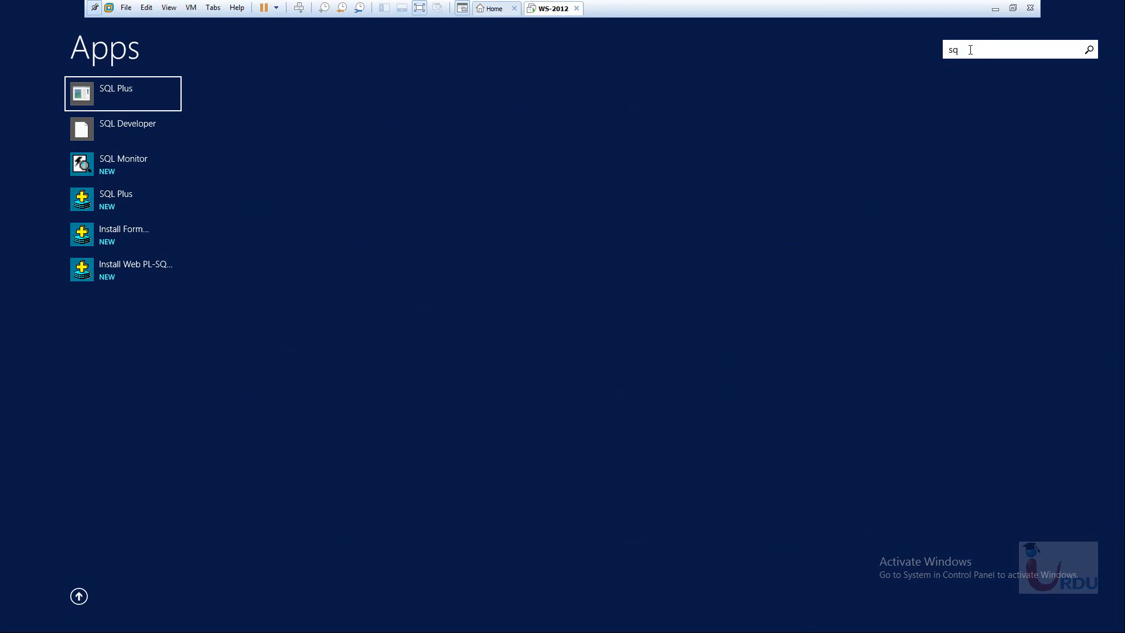
right_click(118, 198)
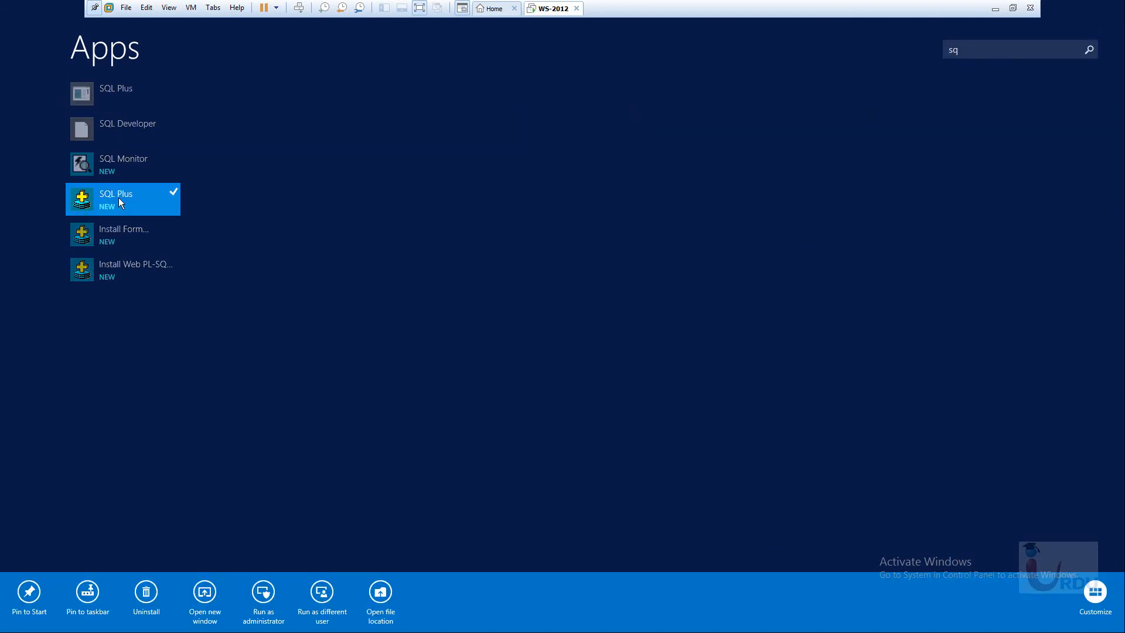
click(22, 592)
key(super)
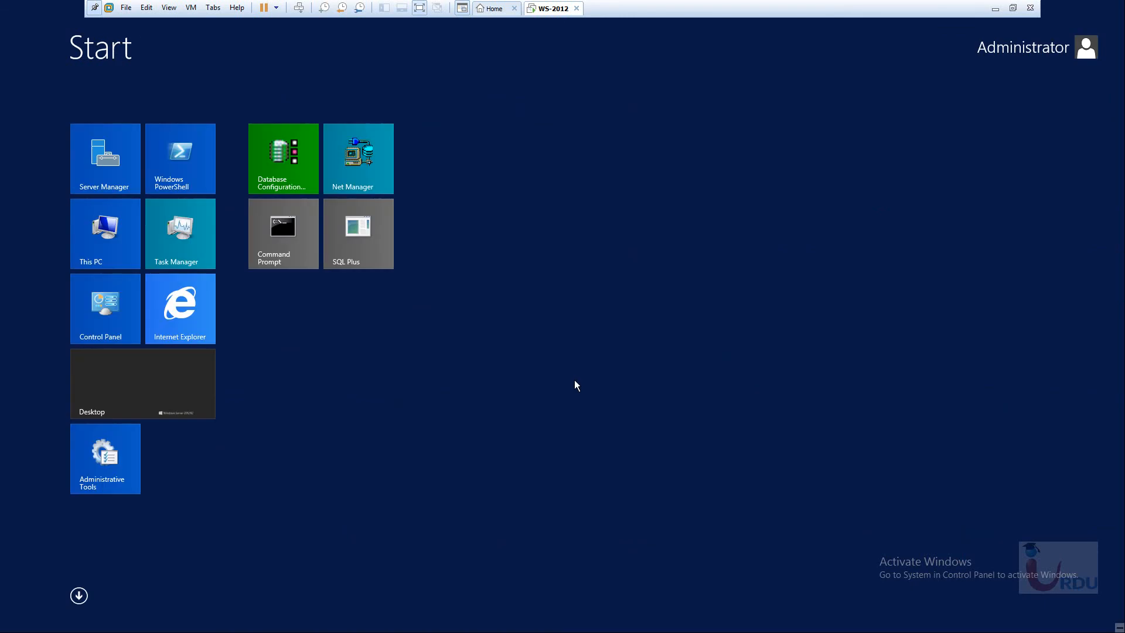
Launch SQL Plus and attempt a logon with the user credentials and host string uit0.
click(284, 310)
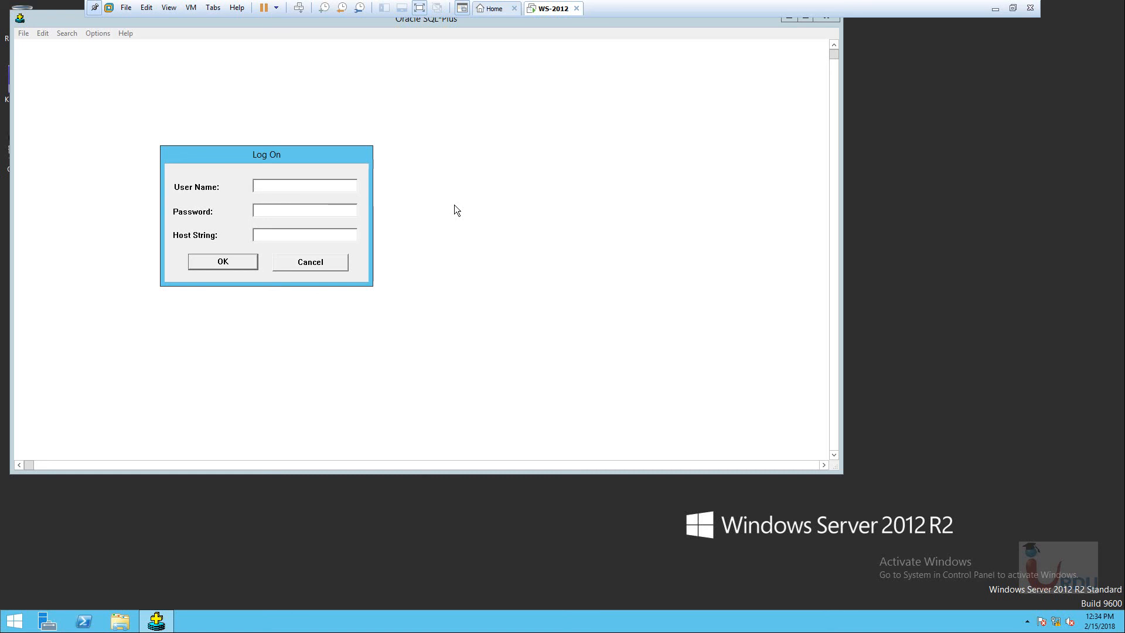
text(hr*****)
key(BackSpace)
key(BackSpace)
key(BackSpace)
key(BackSpace)
key(BackSpace)
text(******)
key(Tab)
text(uit0)
key(Return)
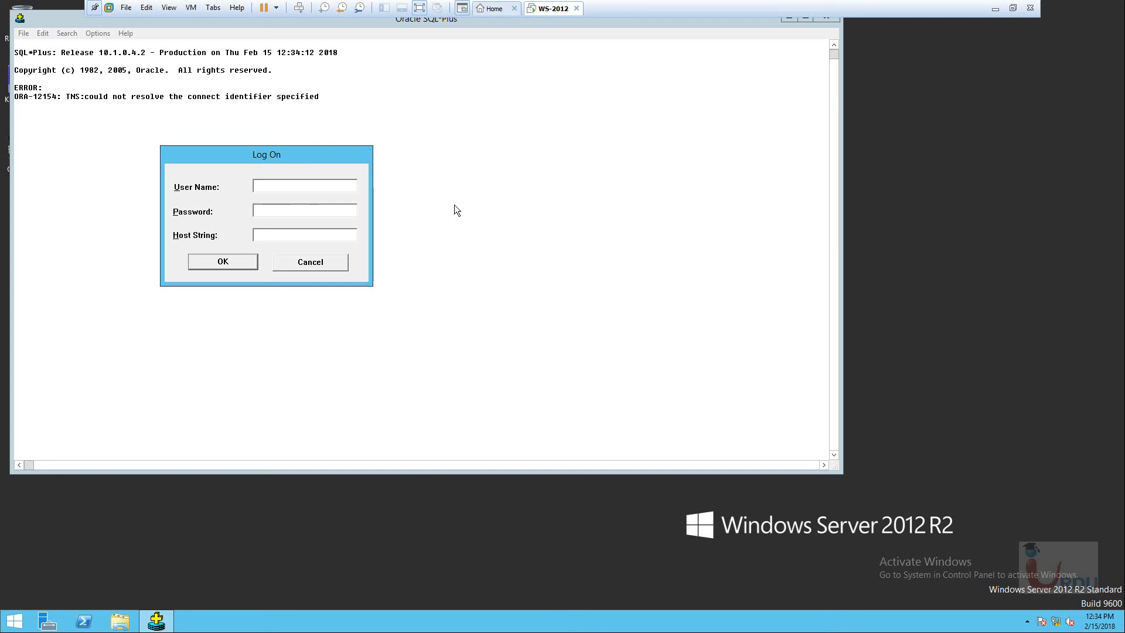
Retry the logon with host string uit04, then cancel and close SQL*Plus after ORA-12154.
text(hroracle)
key(Tab)
text(uit04)
click(206, 261)
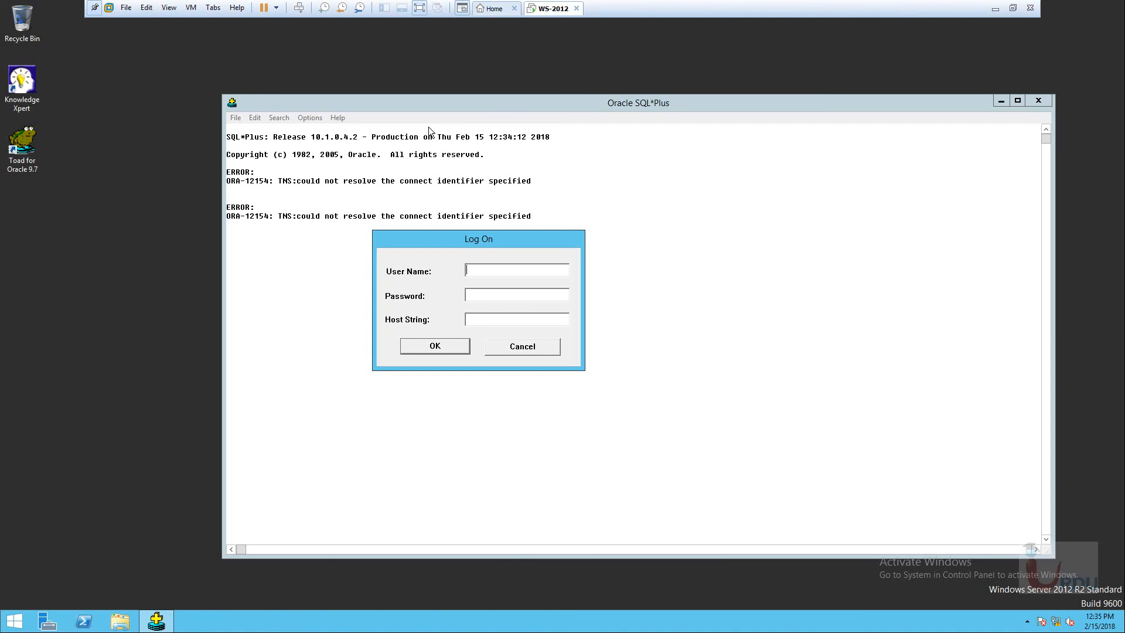
click(507, 350)
Search the apps for 'fo', pin Forms Builder to Start, and launch it from its tile.
click(14, 621)
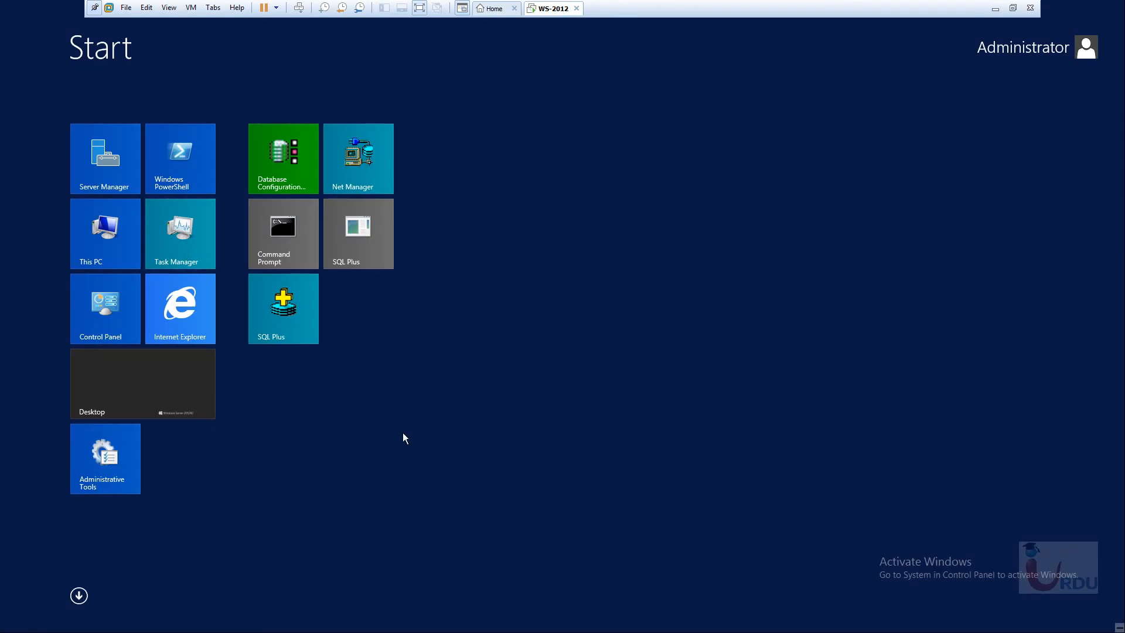
click(80, 596)
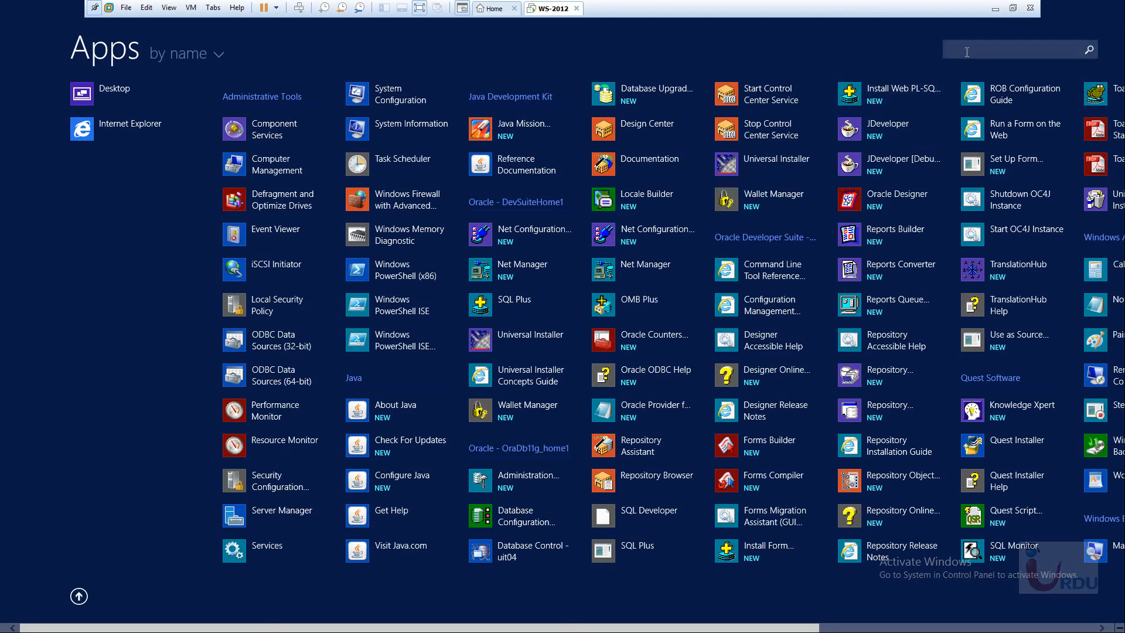
text(f)
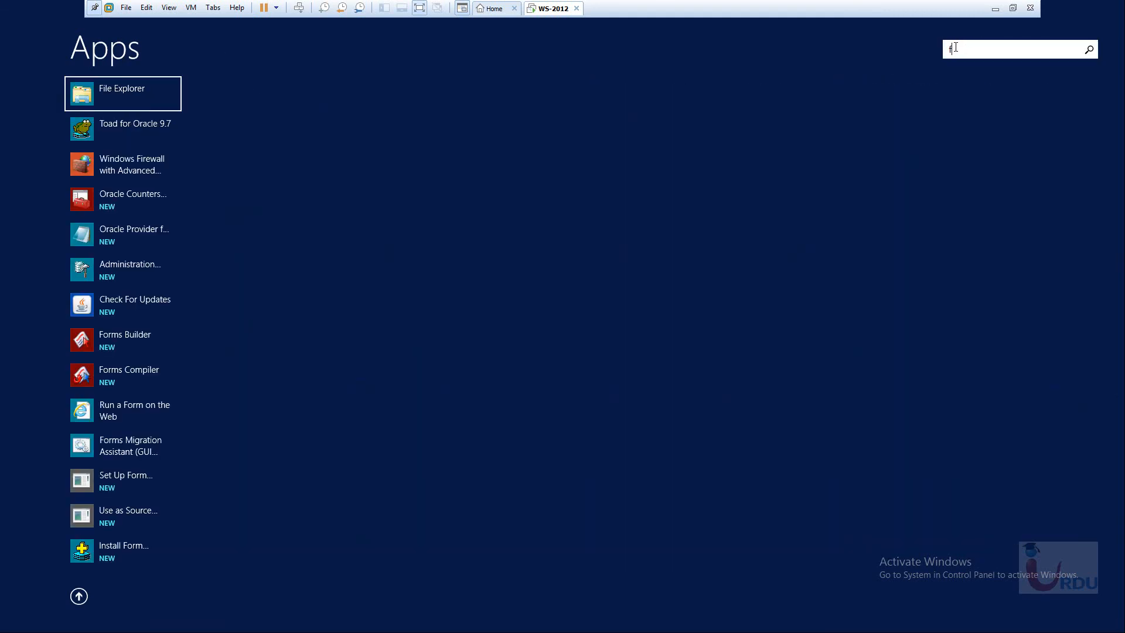
text(o)
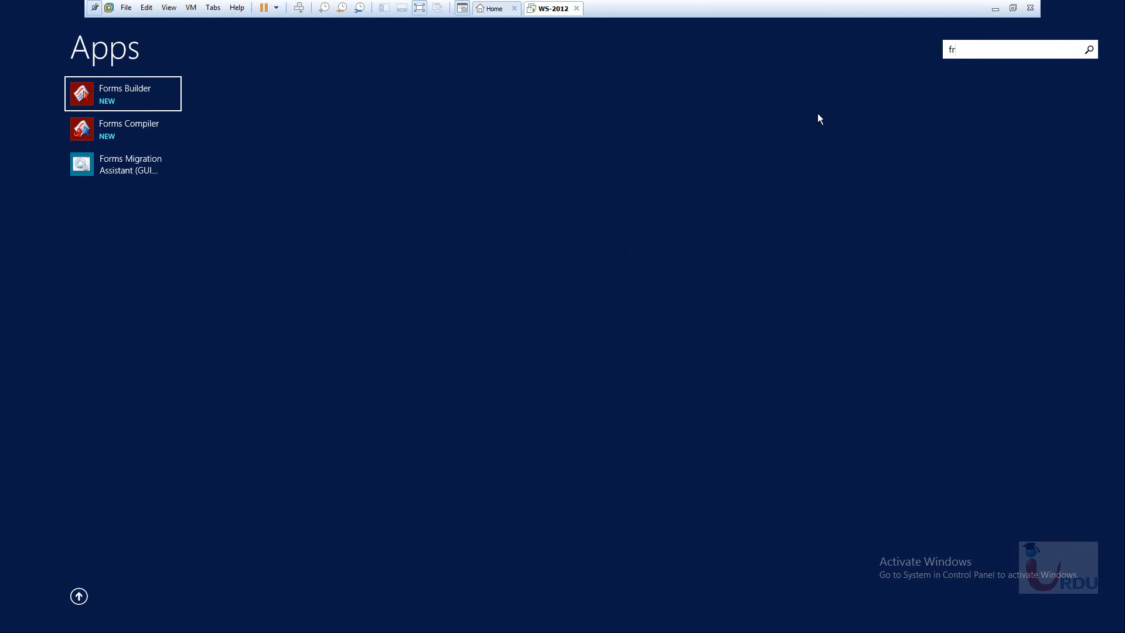
right_click(108, 96)
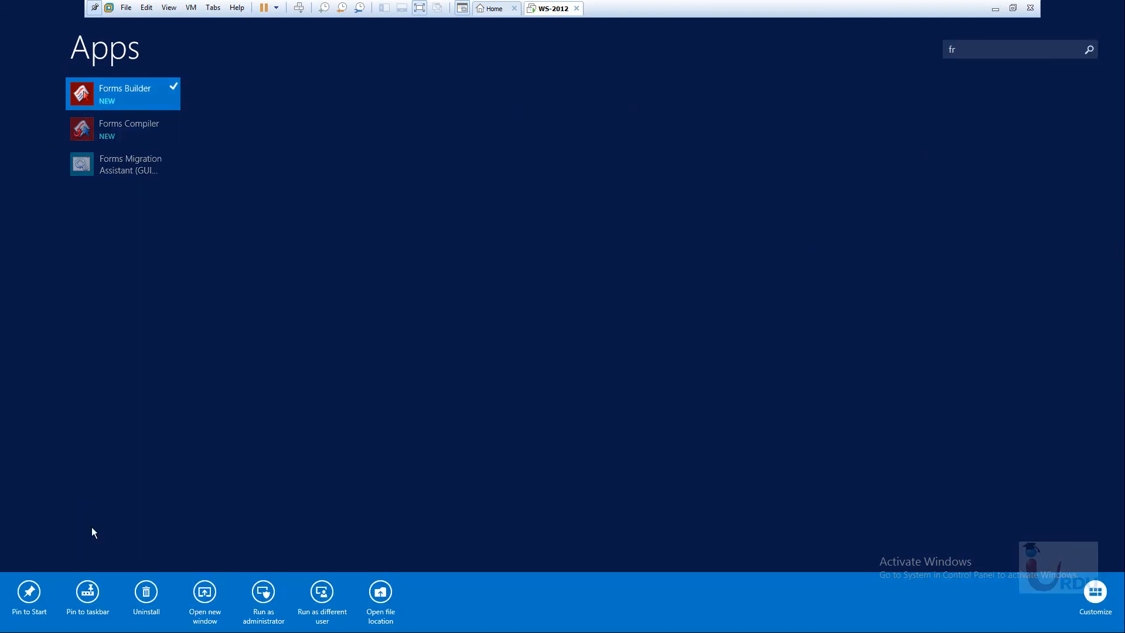
click(30, 593)
key(Escape)
click(369, 317)
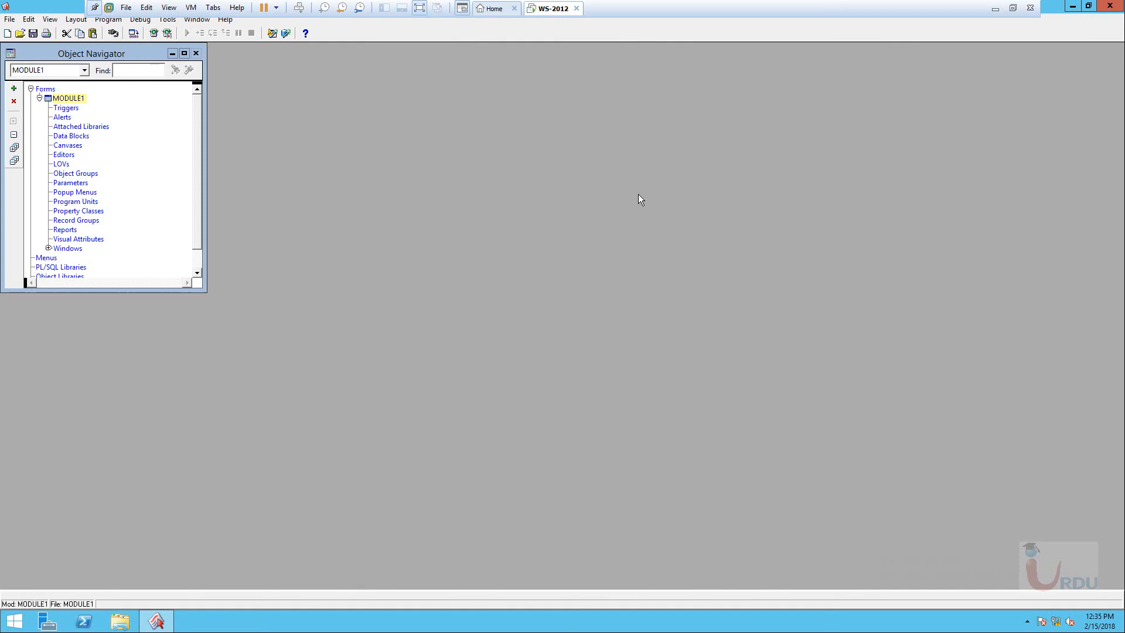
Connect via File > Connect using the user name, password and database uit04.
click(10, 19)
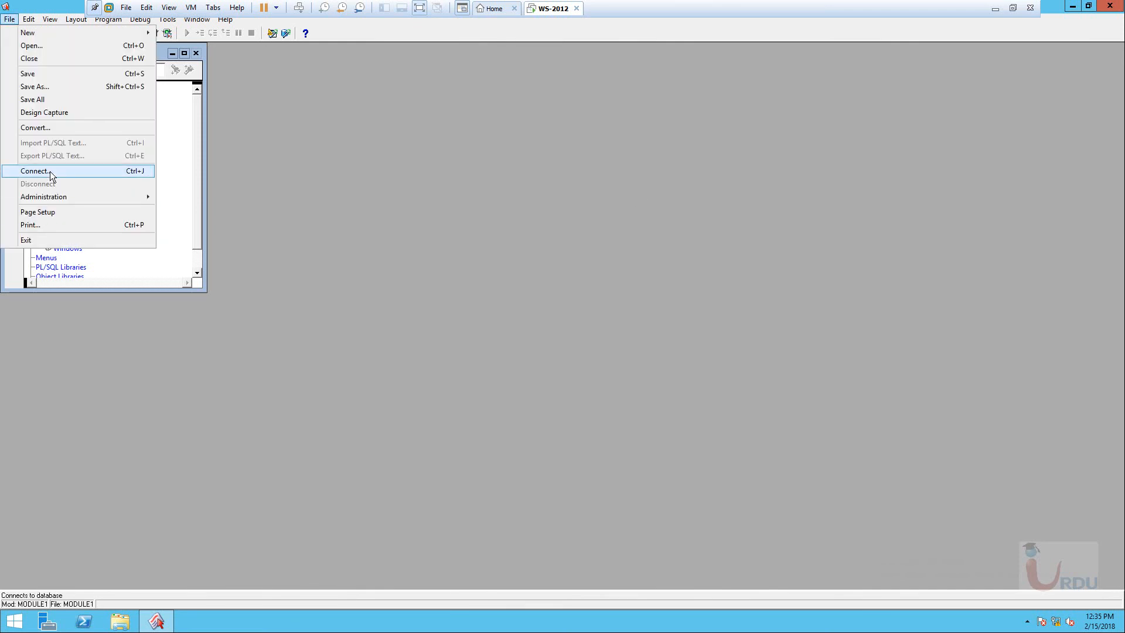
click(599, 241)
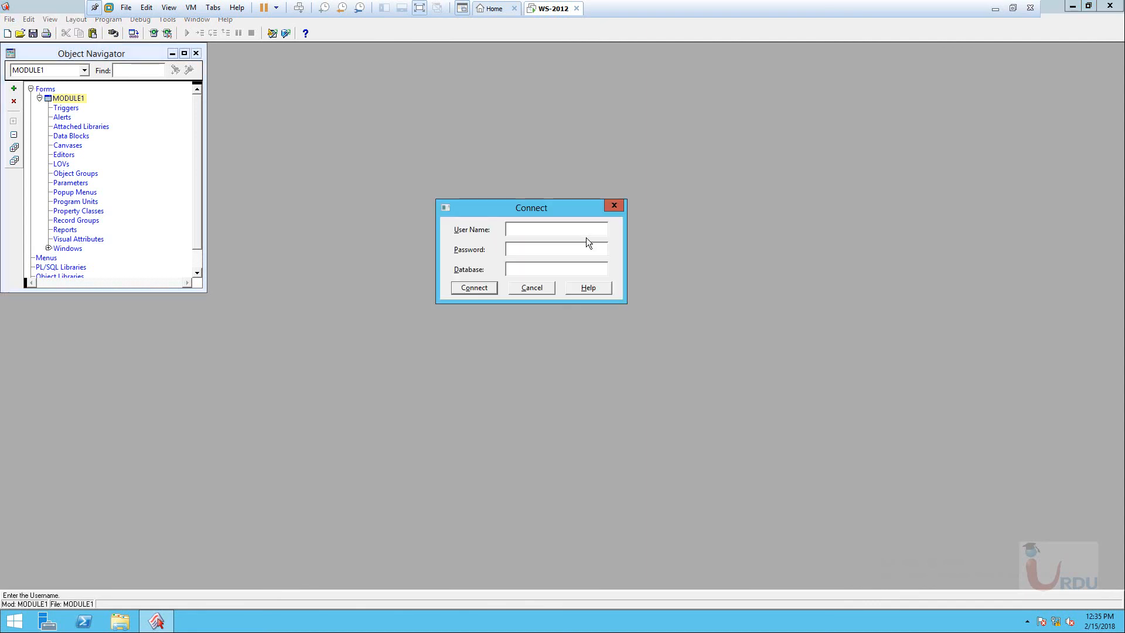
text(hr)
key(Tab)
text(oracle)
key(Tab)
text(uit04)
key(Return)
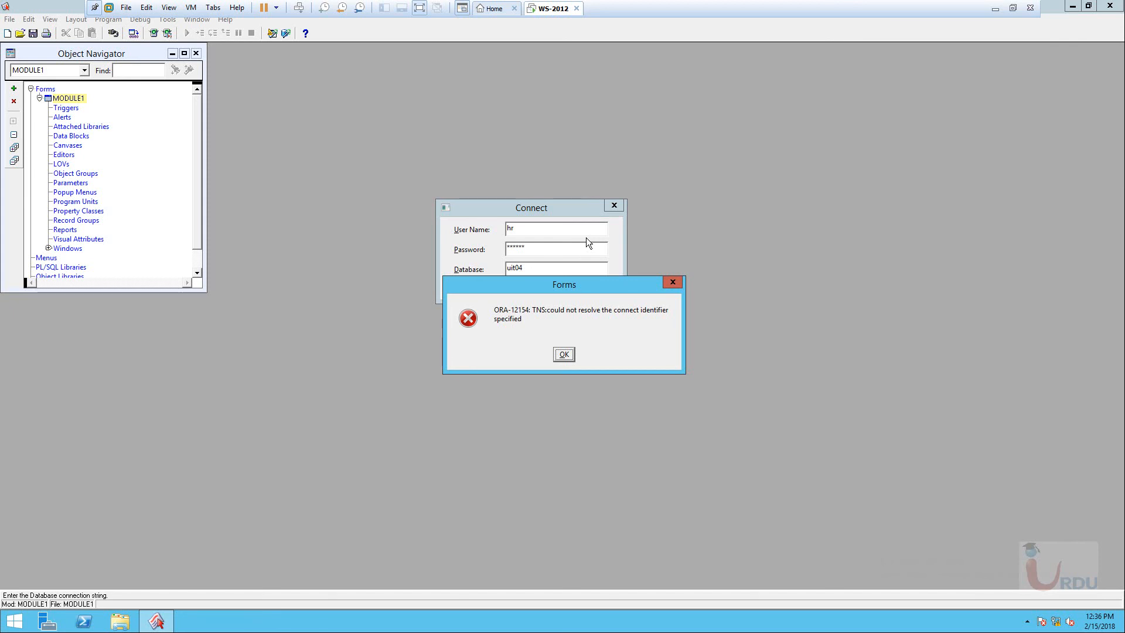
Dismiss the ORA-12154 error, cancel the connection, close Forms Builder and refresh the desktop.
click(563, 354)
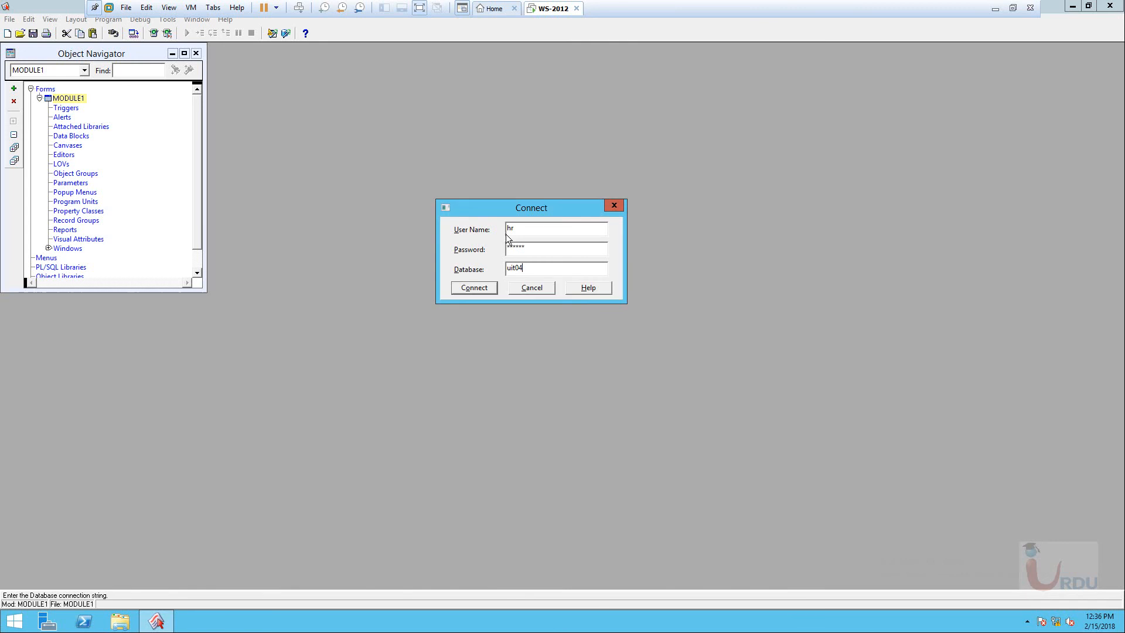
click(427, 258)
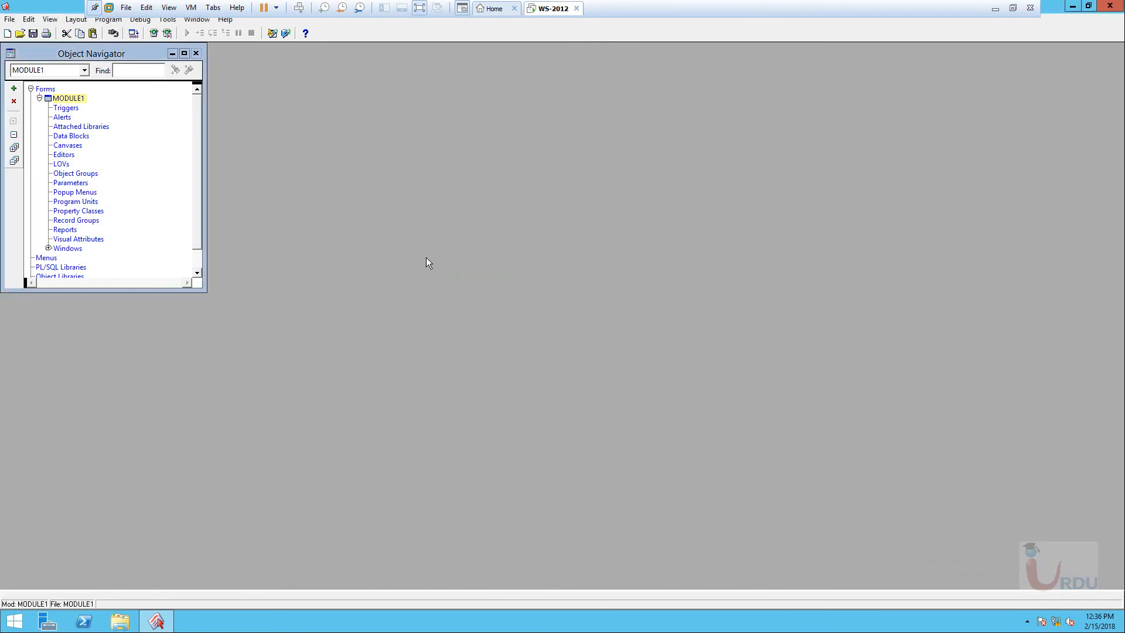
click(1109, 7)
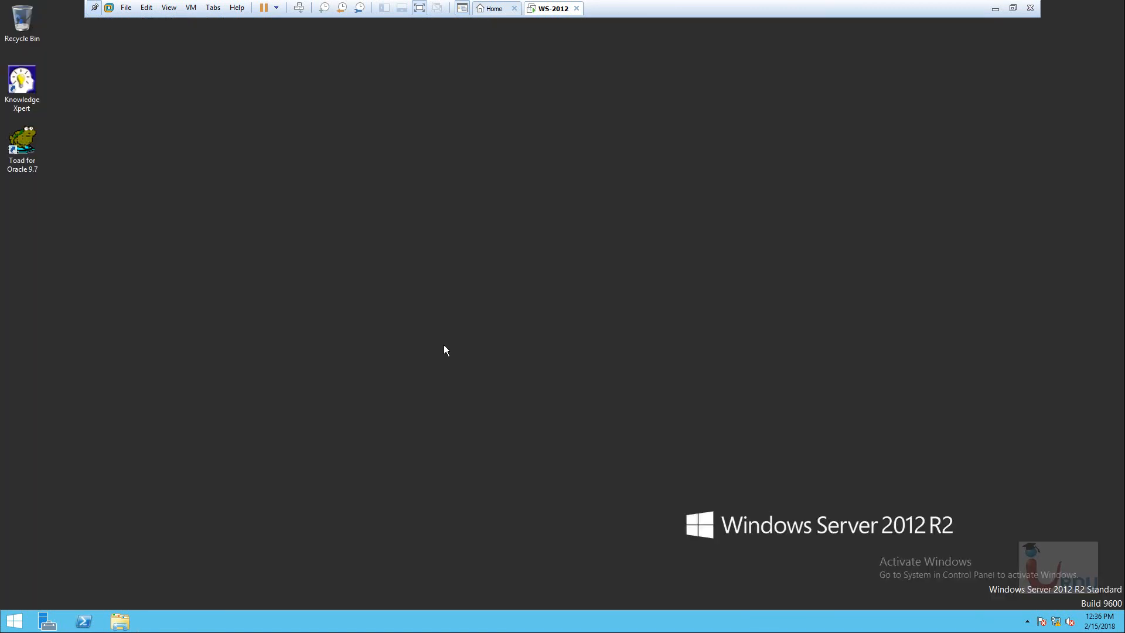
right_click(395, 249)
click(426, 282)
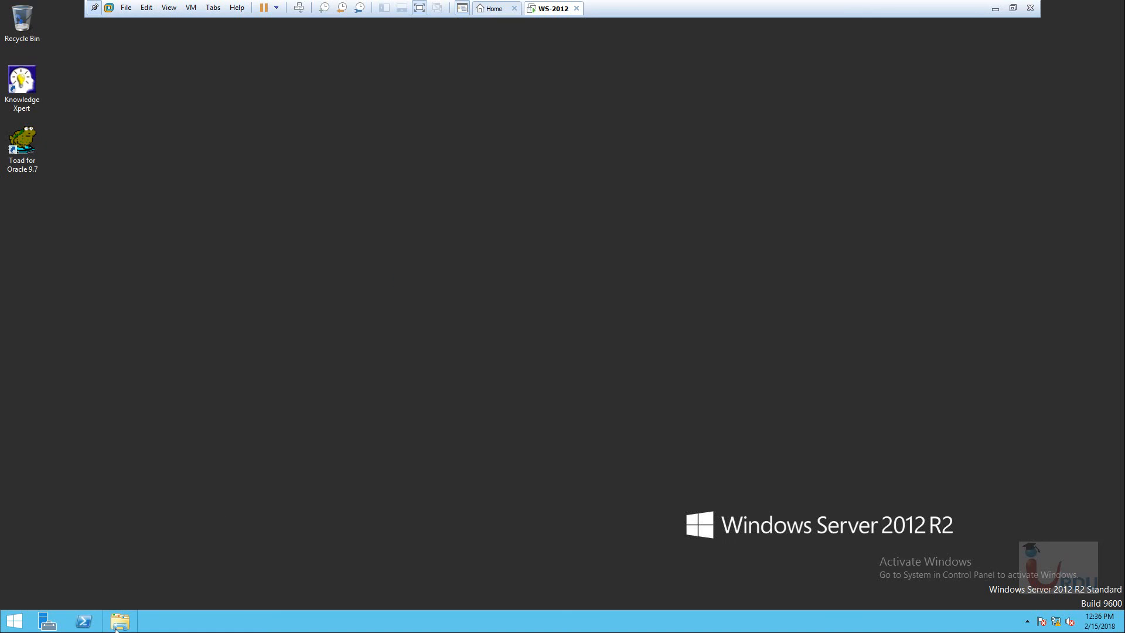